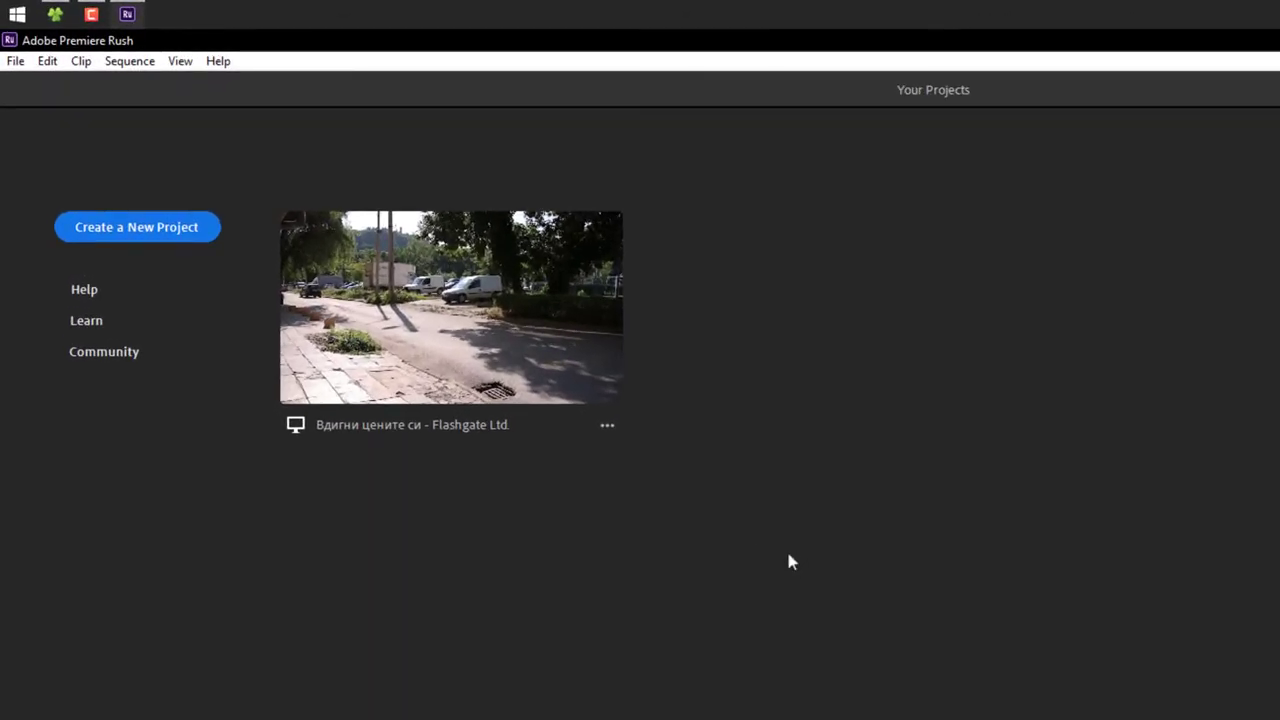
Start a new project named 'ОБРАБОТКА С PREMIERE RUSH'
{"action": "left_click", "coordinate": [189, 233]}
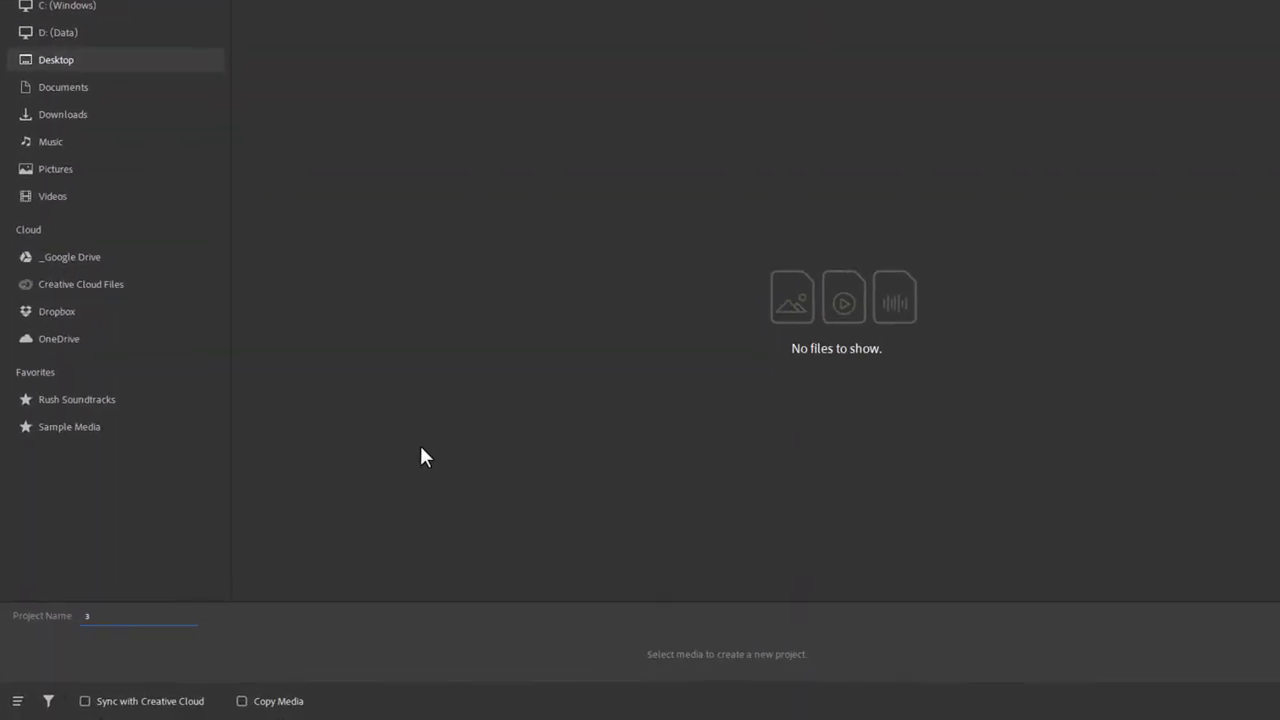
{"action": "key", "text": "BackSpace"}
{"action": "type", "text": "ОБРАБОТКА С"}
{"action": "key", "text": "alt+shift"}
{"action": "type", "text": "PREMIERE RUSH"}
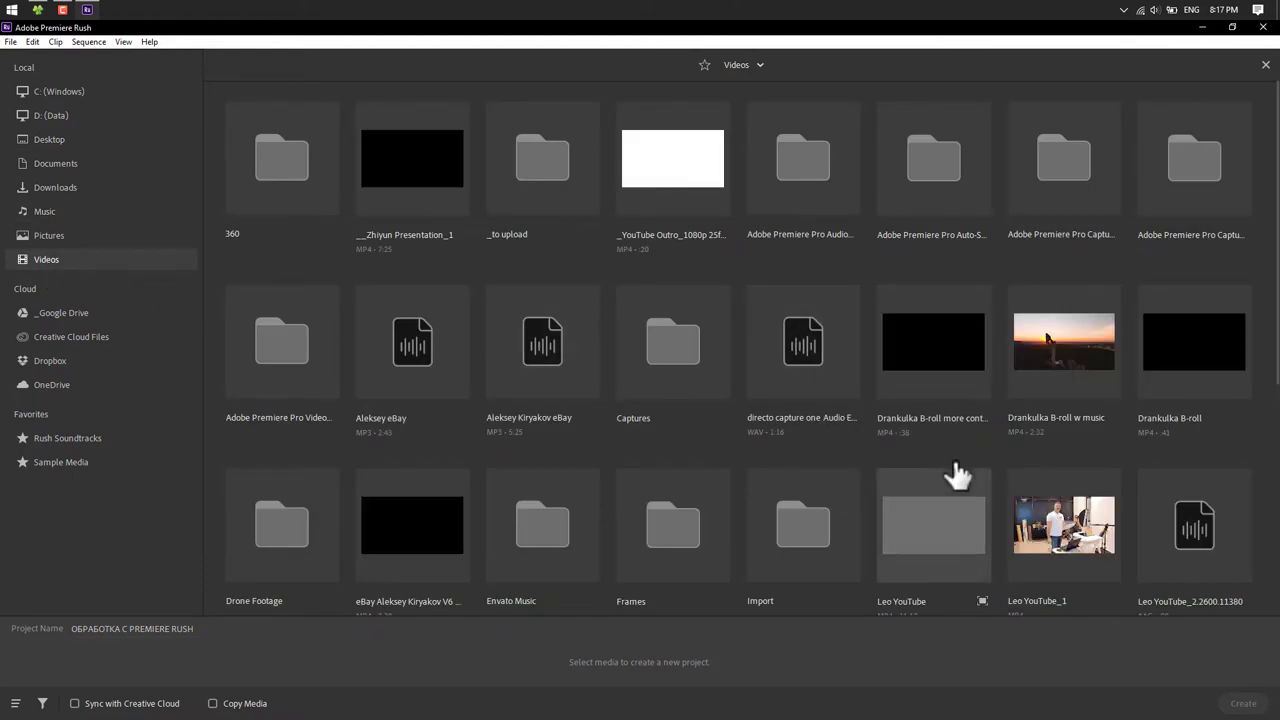
Select MVI_0097, the Upbeat Vlog Hip-Hop MP3, Flashgate Intro and Flashgate Outro as project media
{"action": "left_click", "coordinate": [829, 523]}
{"action": "left_click", "coordinate": [314, 178]}
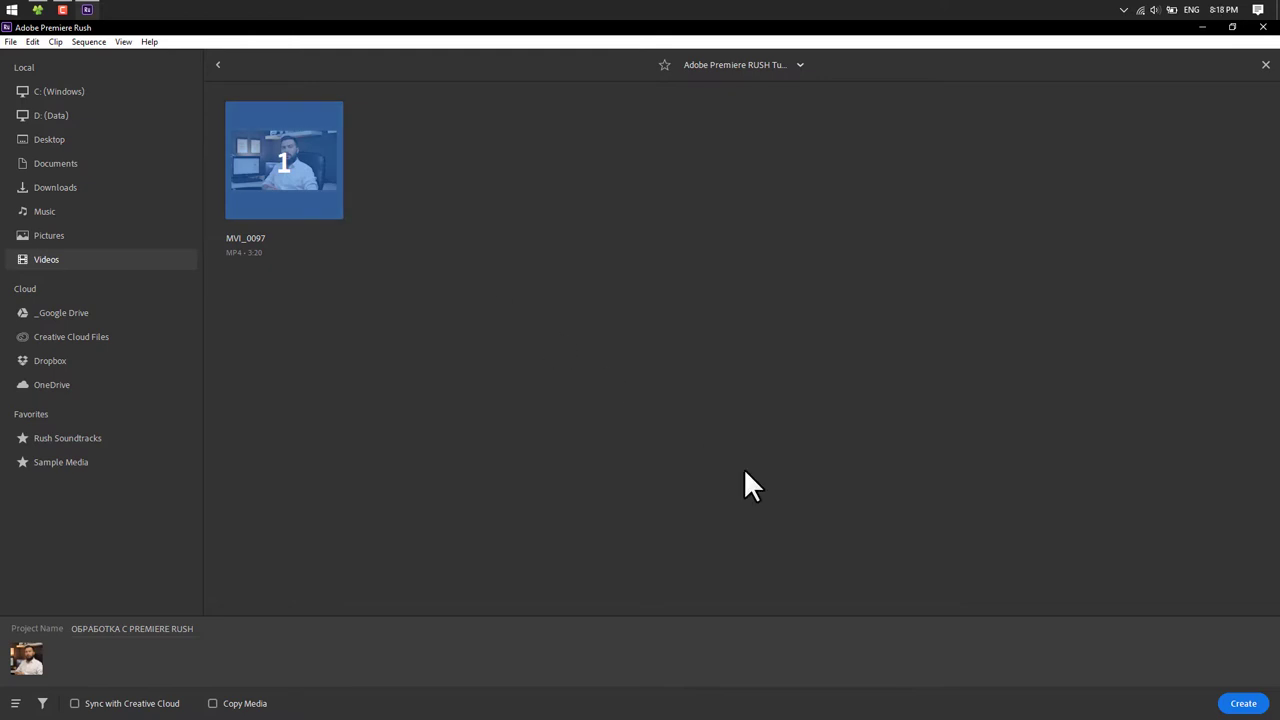
{"action": "left_click", "coordinate": [217, 66]}
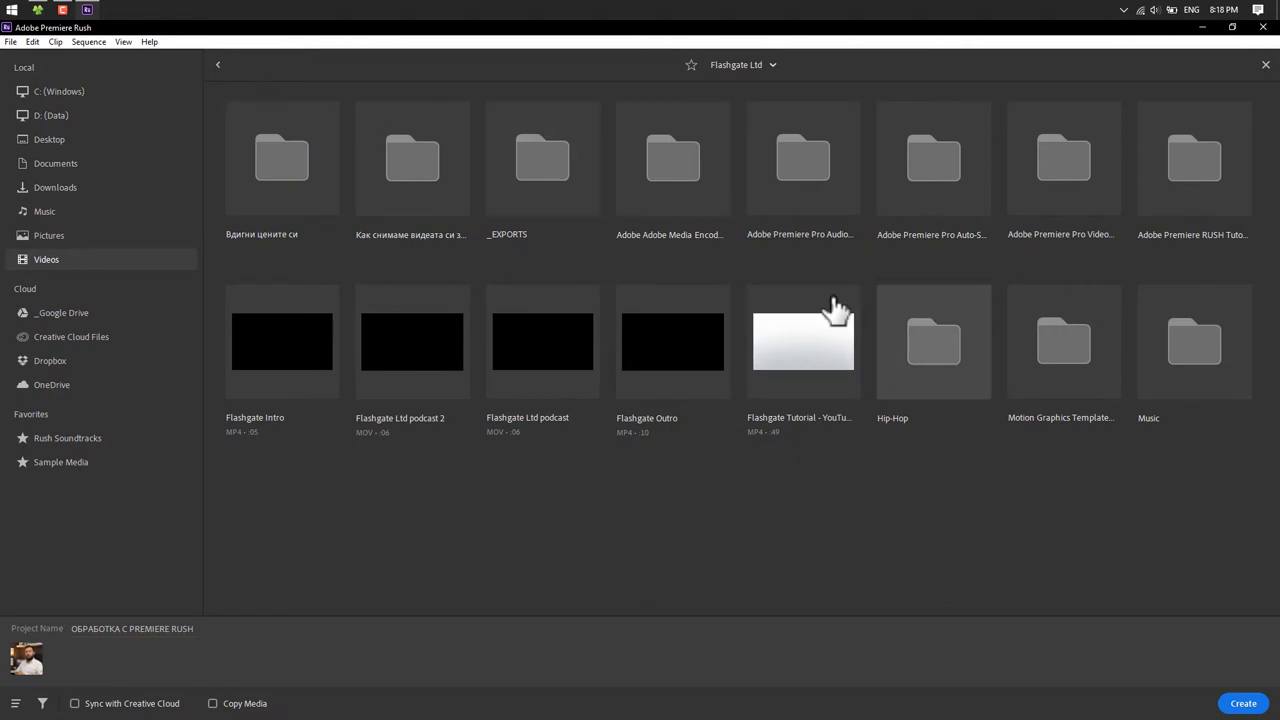
{"action": "left_click", "coordinate": [932, 345]}
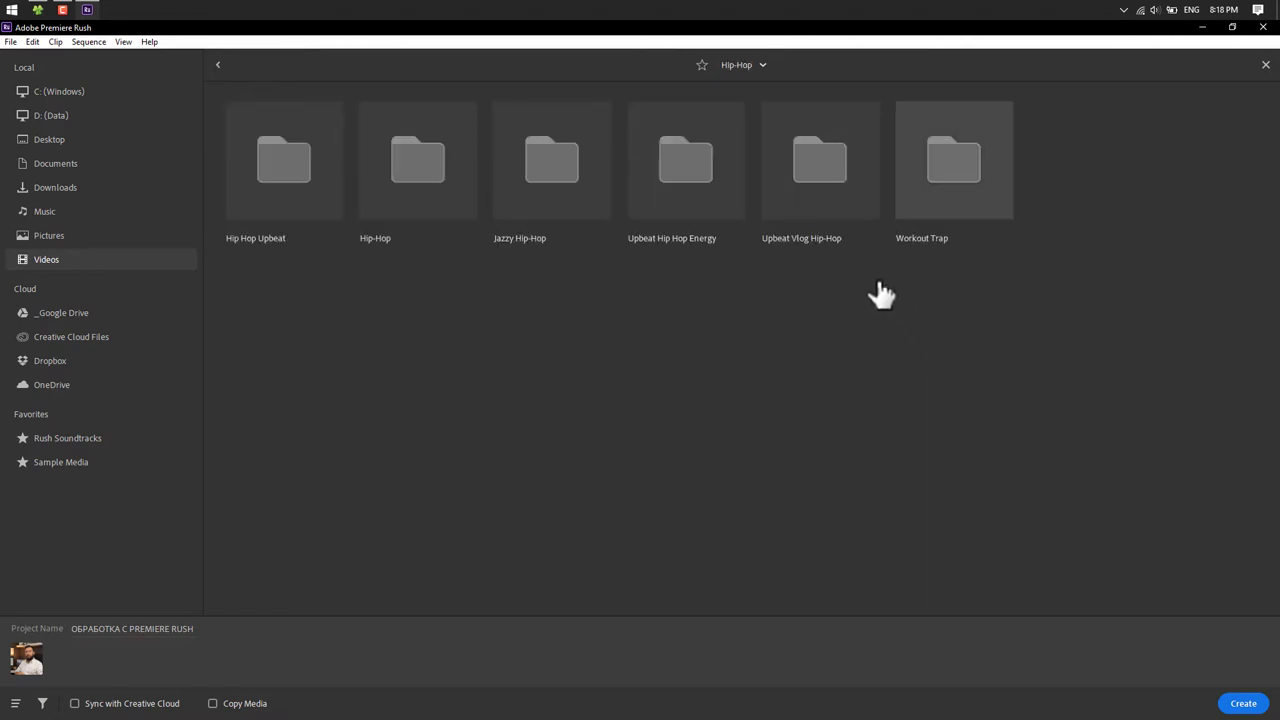
{"action": "left_click", "coordinate": [796, 207]}
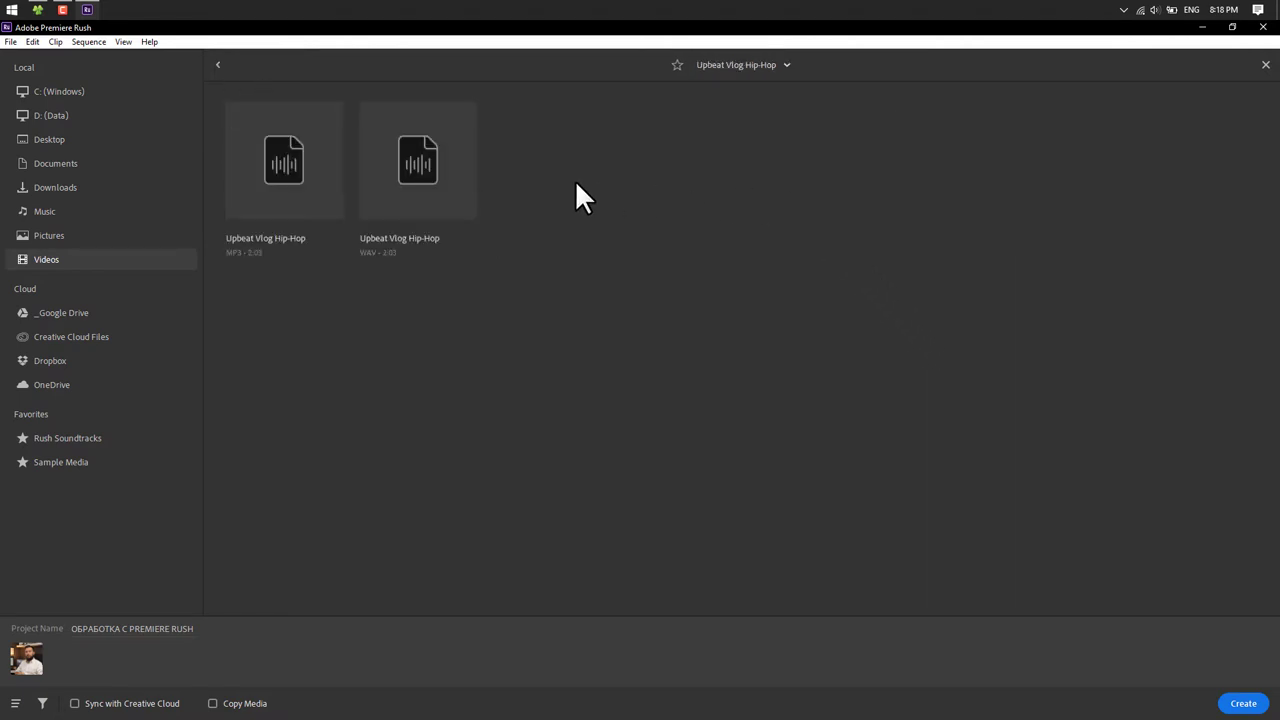
{"action": "left_click", "coordinate": [295, 178]}
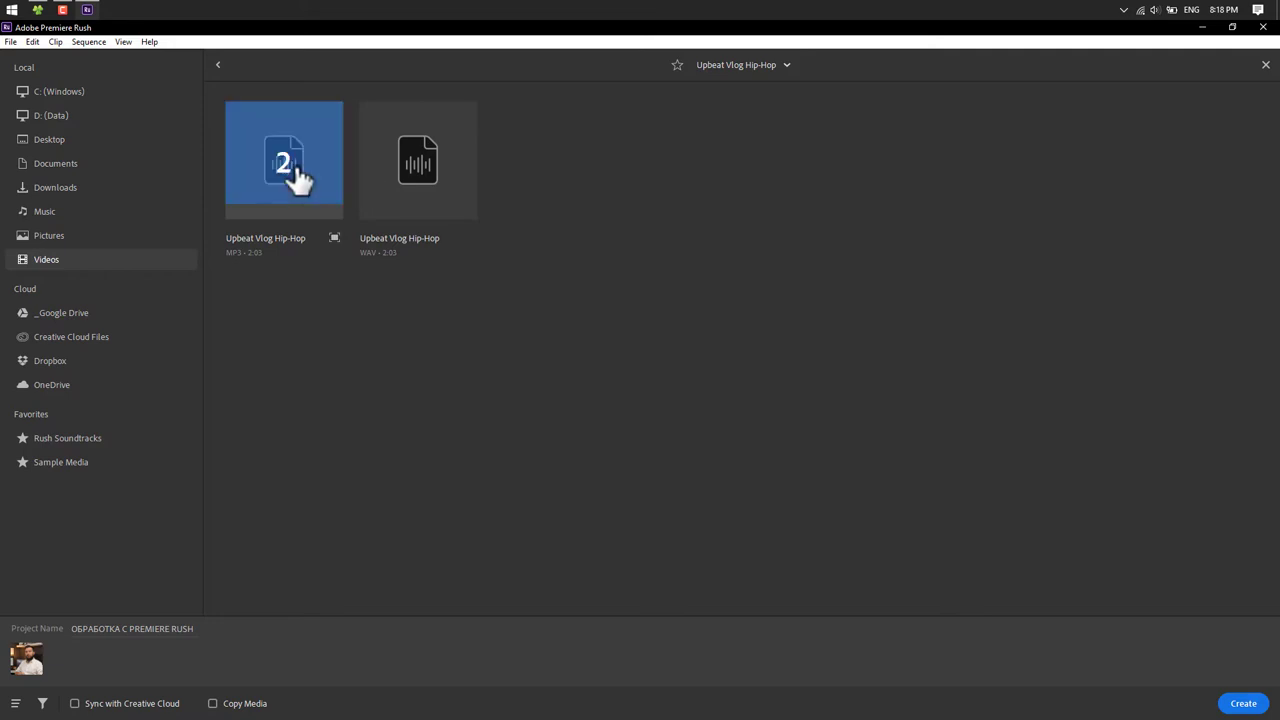
{"action": "key", "text": "BackSpace"}
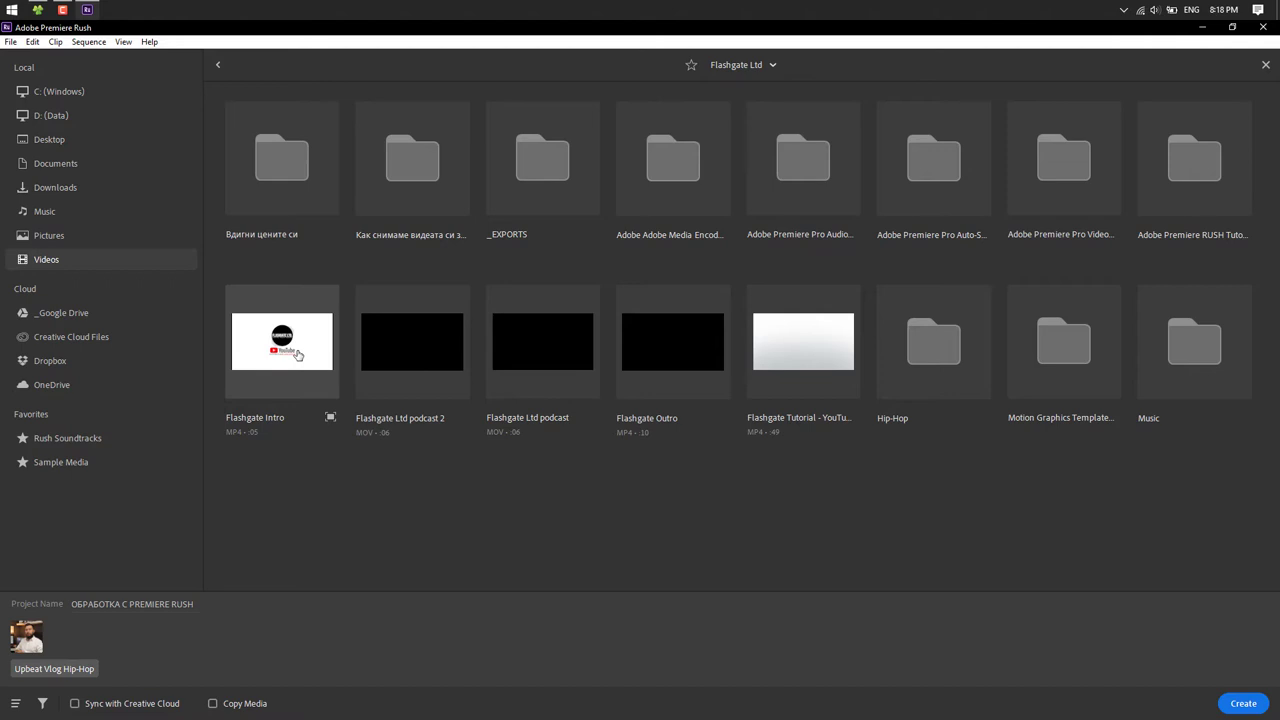
{"action": "left_click", "coordinate": [297, 355]}
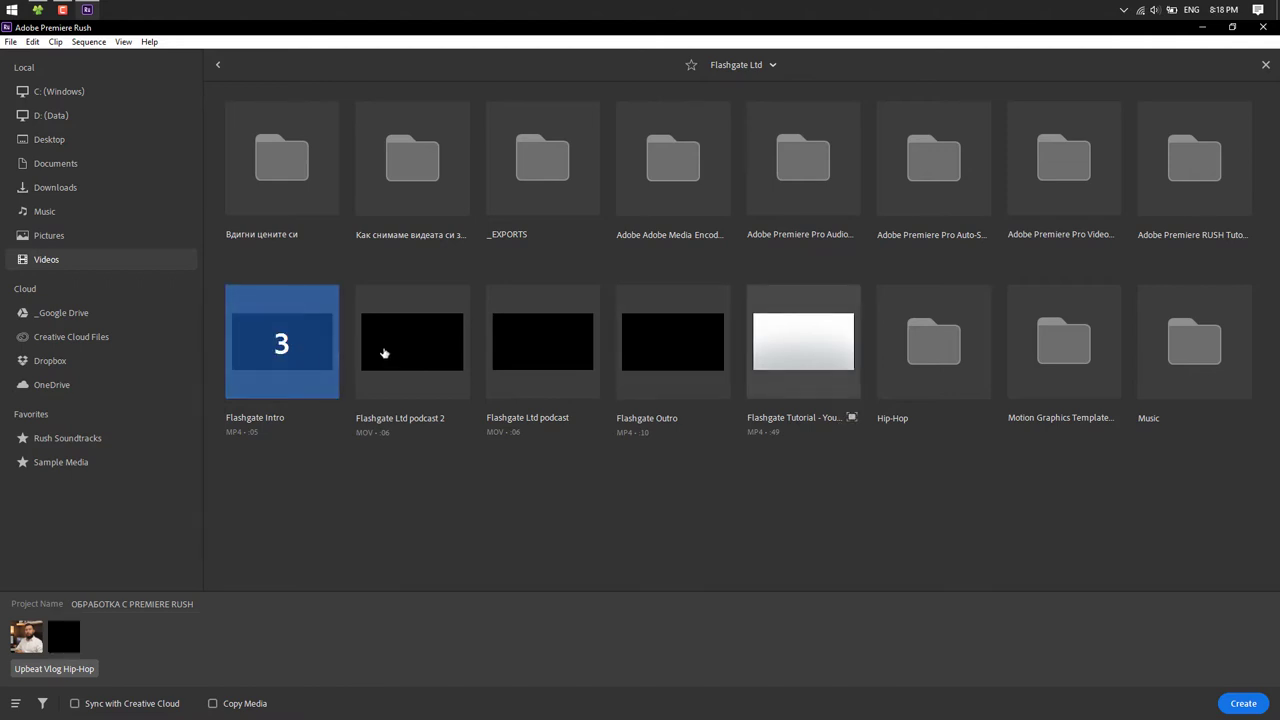
{"action": "left_click", "coordinate": [686, 346]}
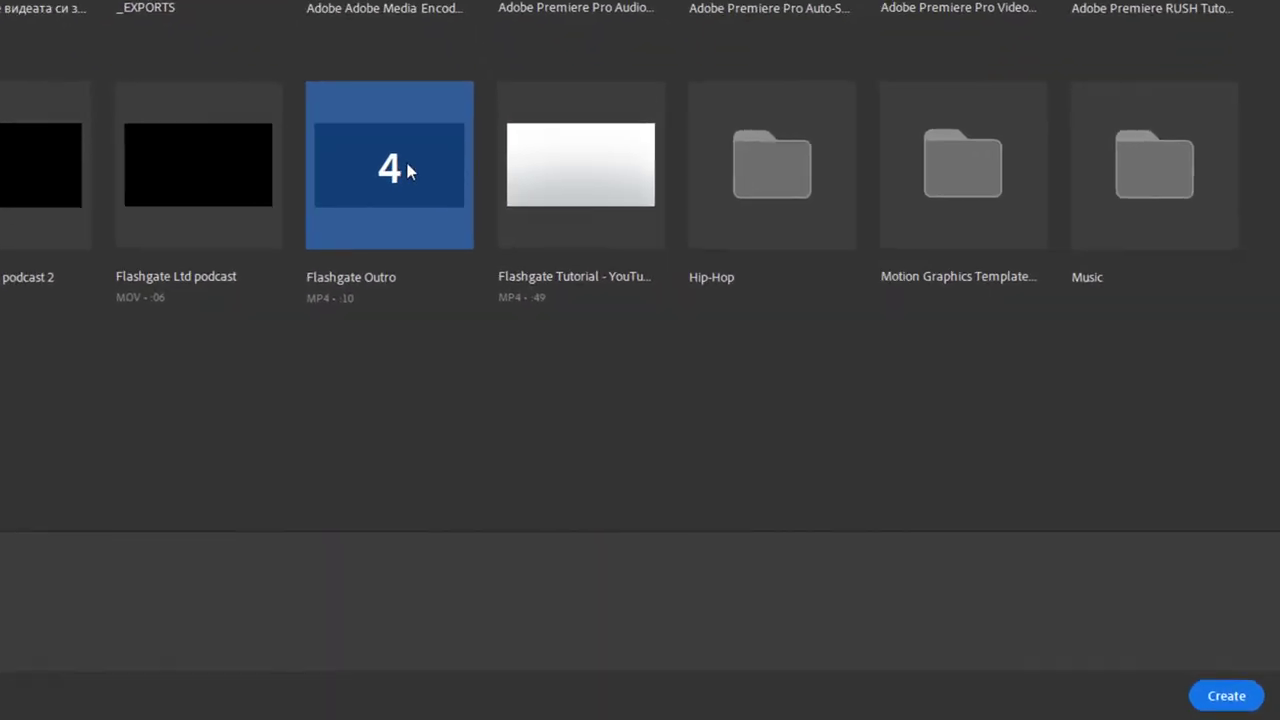
Create the project and slide the Upbeat Vlog Hip-Hop music clip late in the timeline
{"action": "left_click", "coordinate": [1221, 697]}
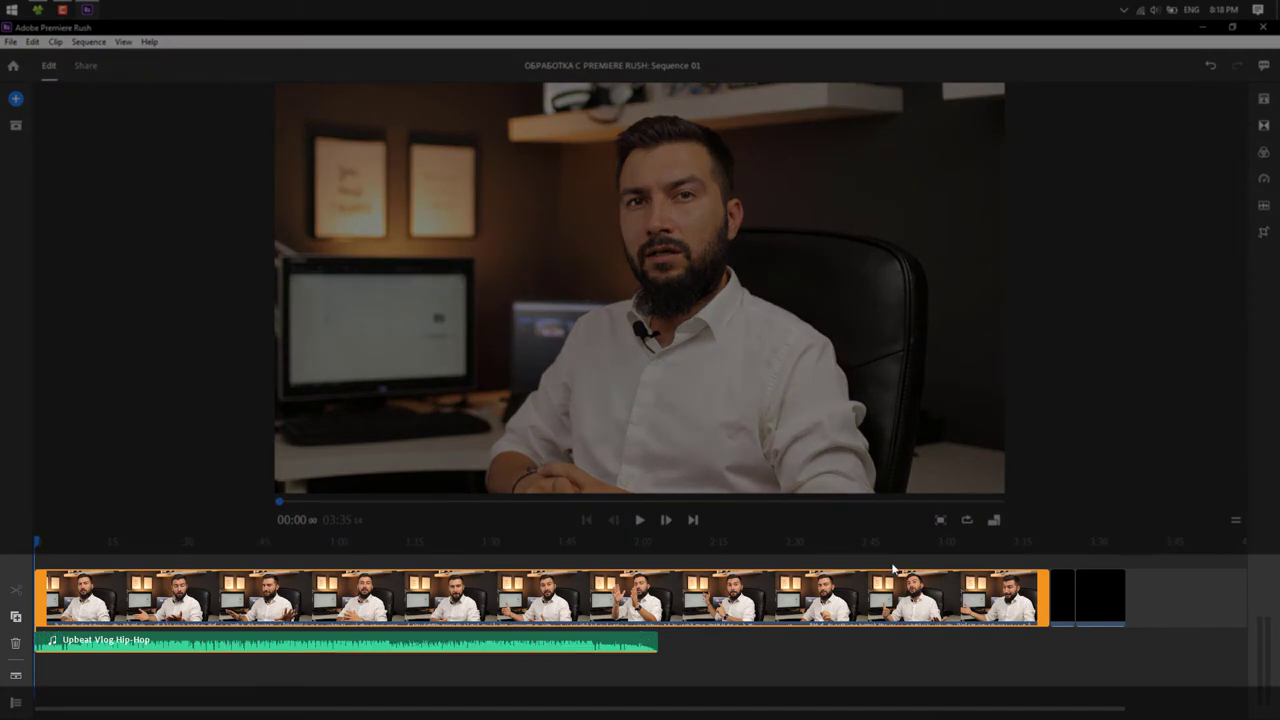
{"action": "left_click_drag", "start_coordinate": [212, 645], "coordinate": [1173, 639]}
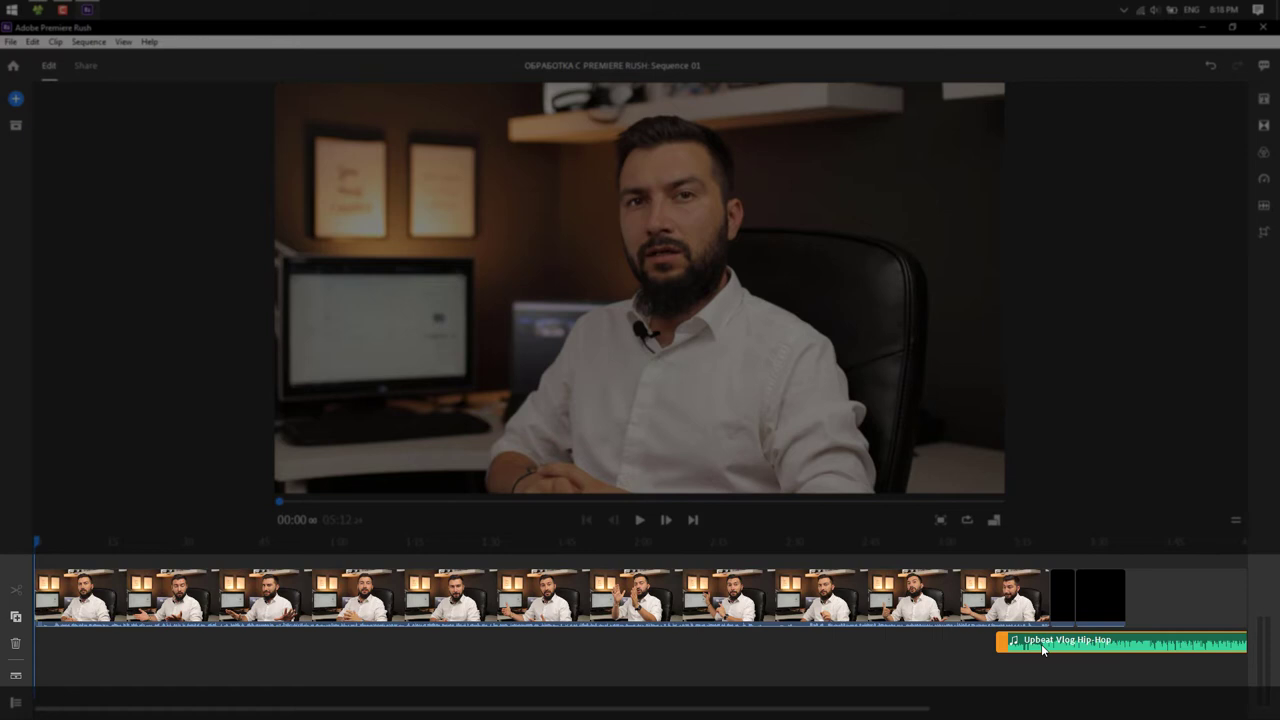
{"action": "left_click_drag", "start_coordinate": [1055, 648], "coordinate": [1203, 648]}
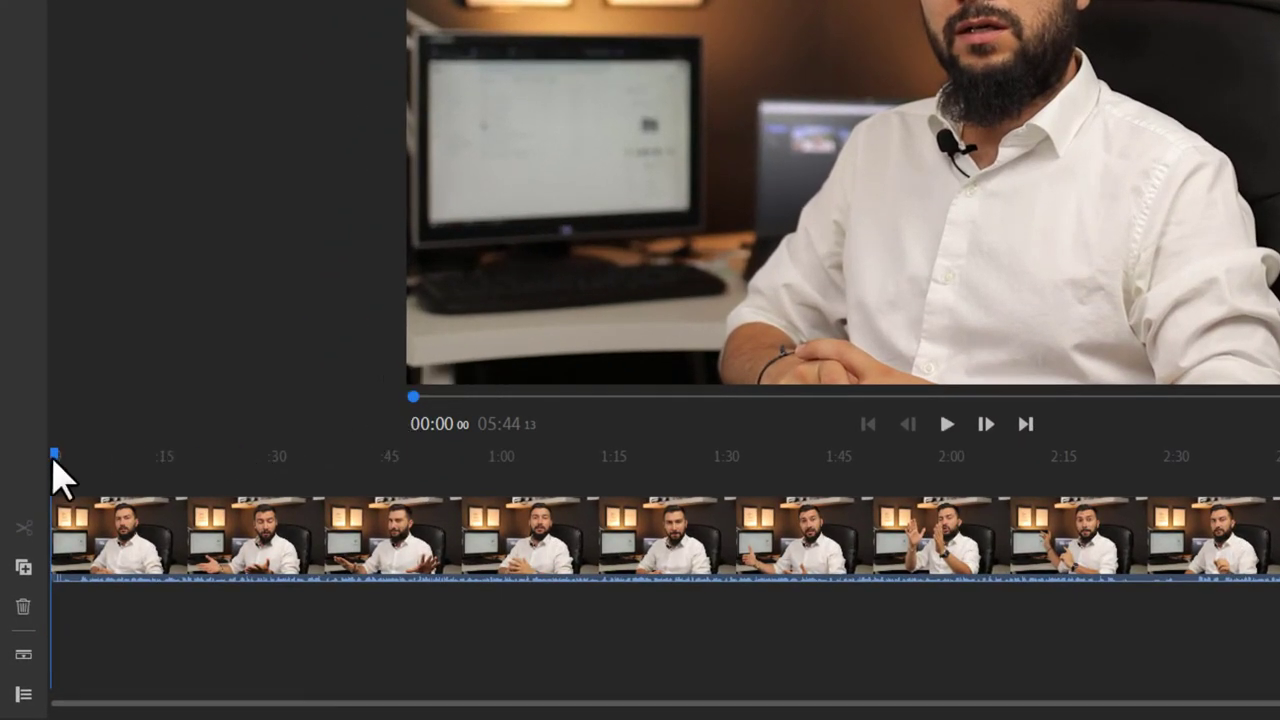
Scrub the talking-head clip, jump to end and start, play and pause, then enlarge the preview
{"action": "left_click_drag", "start_coordinate": [55, 462], "coordinate": [72, 462]}
{"action": "mouse_move", "coordinate": [110, 488]}
{"action": "left_mouse_down"}
{"action": "mouse_move", "coordinate": [140, 500]}
{"action": "mouse_move", "coordinate": [116, 503]}
{"action": "left_mouse_up"}
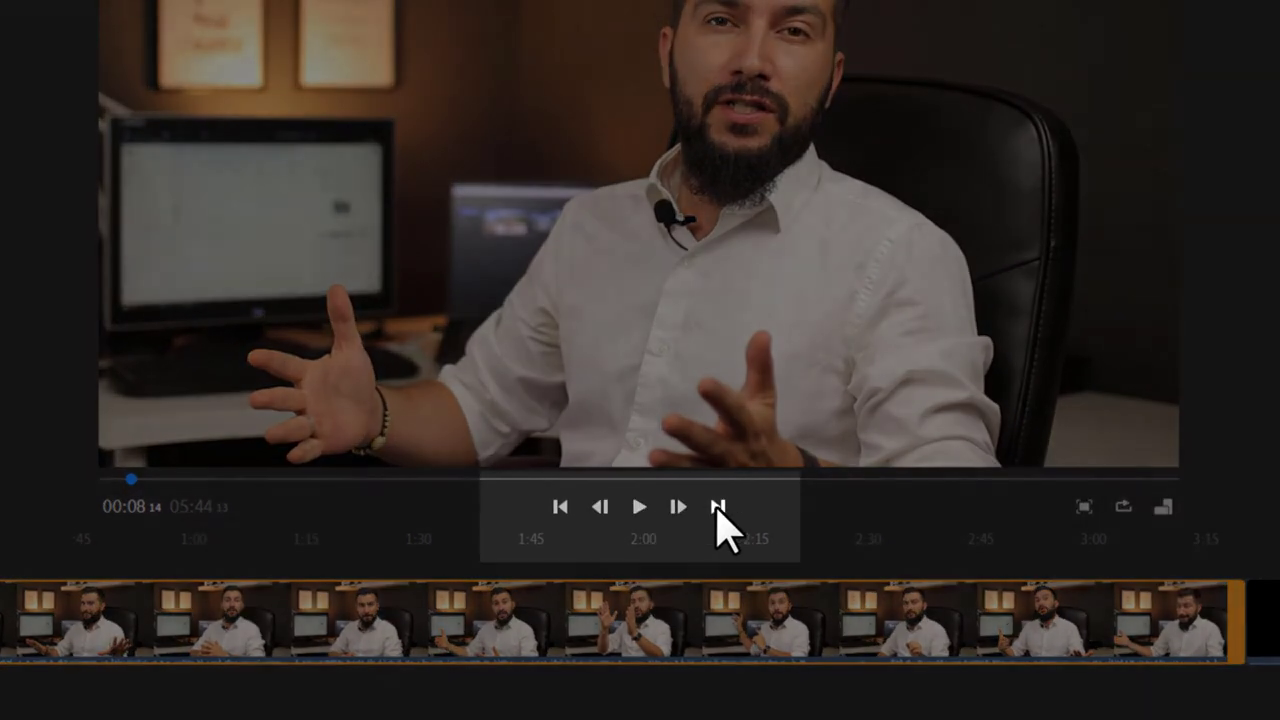
{"action": "left_click", "coordinate": [717, 507]}
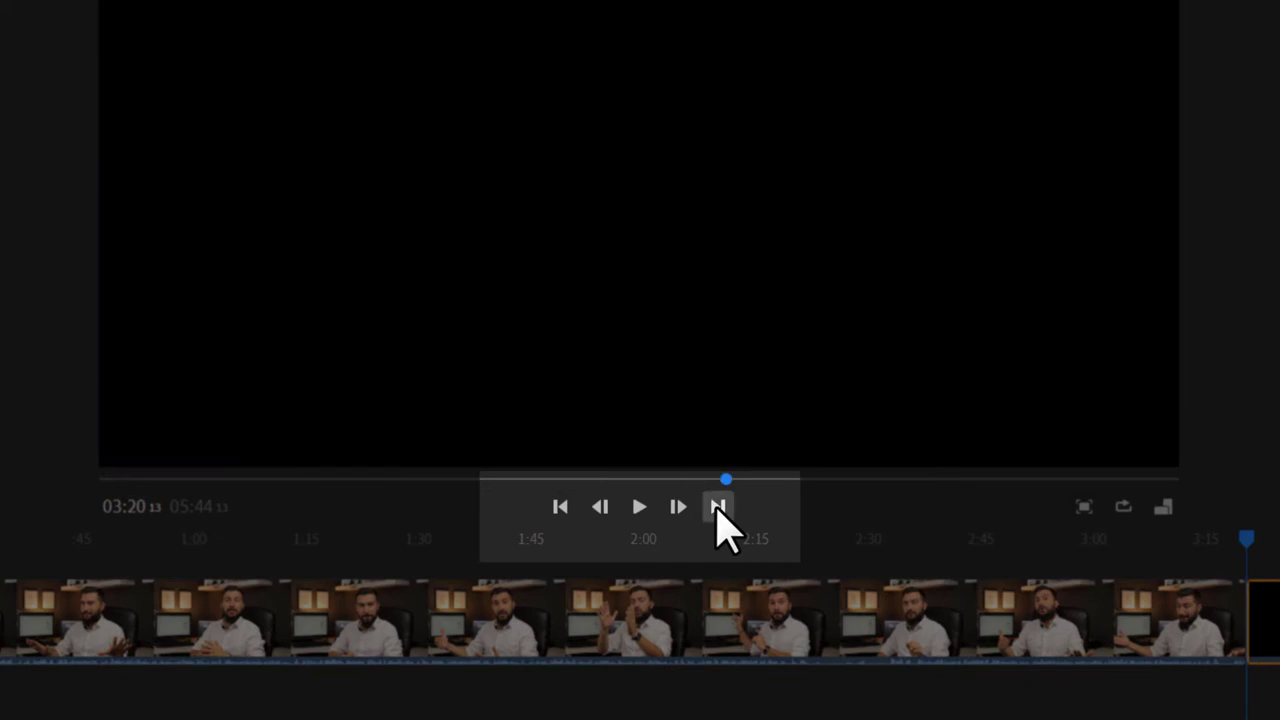
{"action": "left_click", "coordinate": [558, 510]}
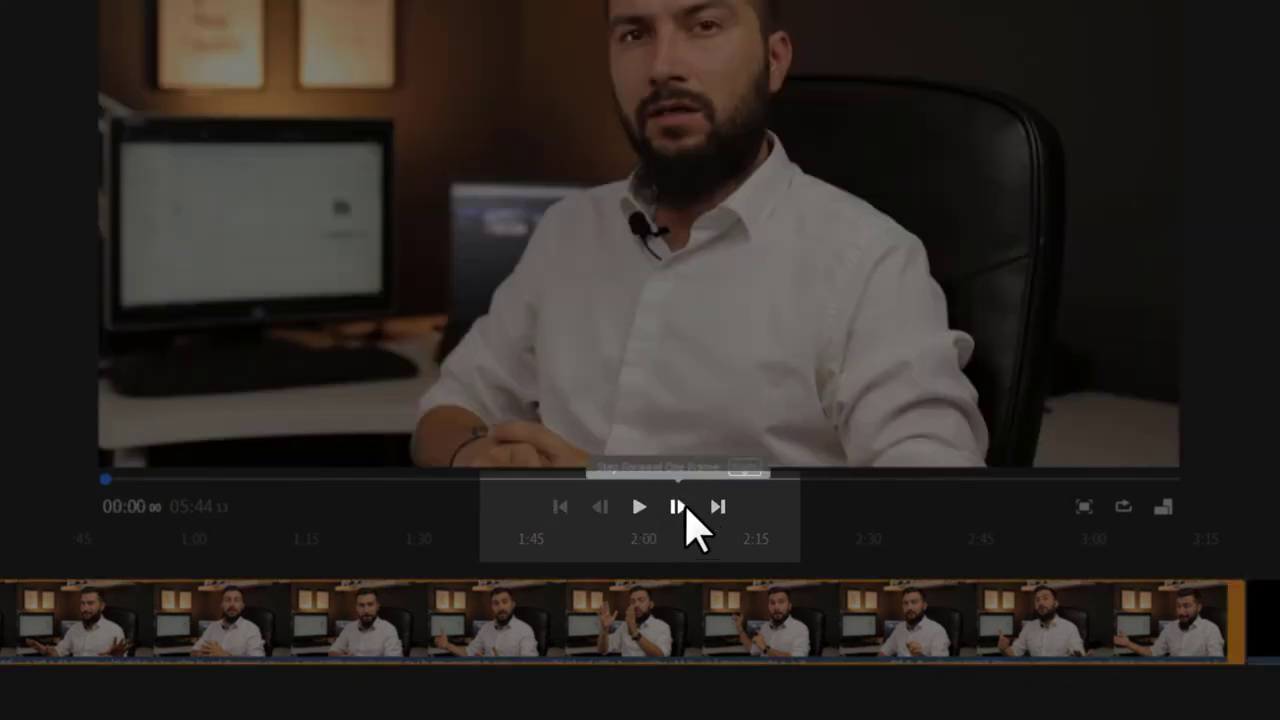
{"action": "left_click", "coordinate": [646, 508]}
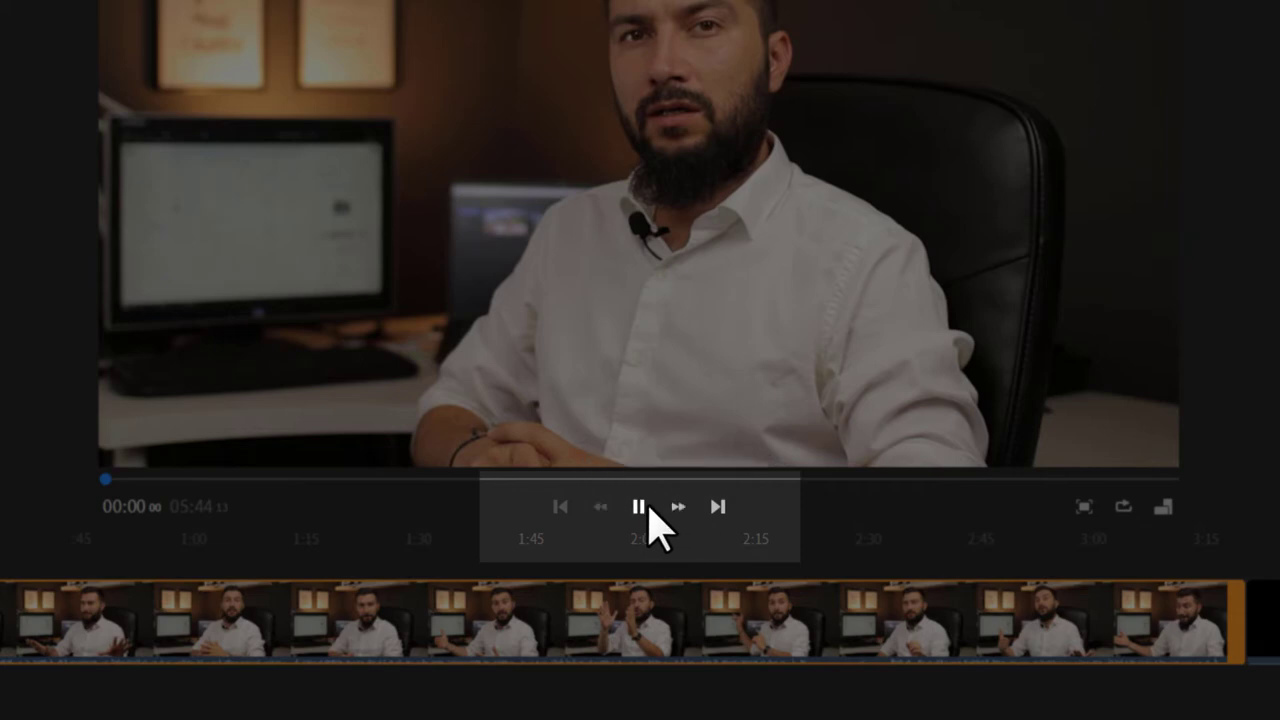
{"action": "left_click", "coordinate": [648, 507]}
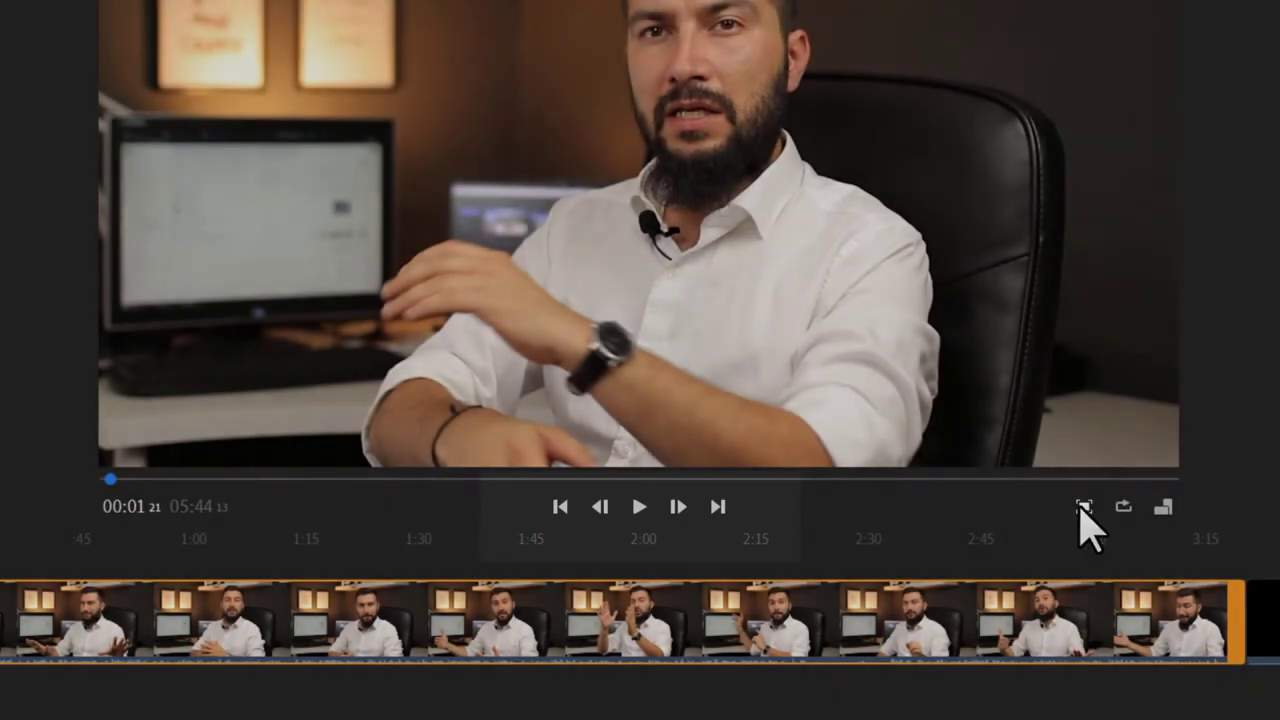
{"action": "left_click", "coordinate": [1083, 507]}
Return to the start of the video and briefly play it
{"action": "key", "text": "Escape"}
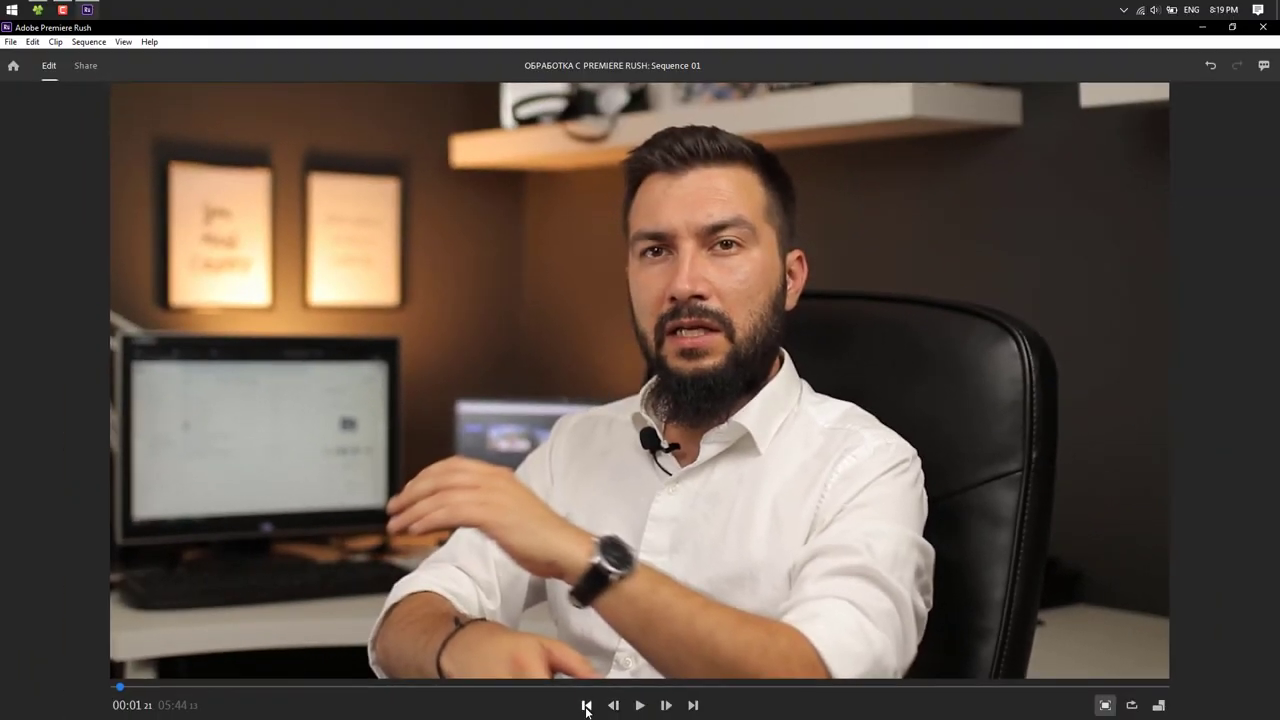
{"action": "left_click", "coordinate": [587, 706]}
{"action": "left_click", "coordinate": [640, 706]}
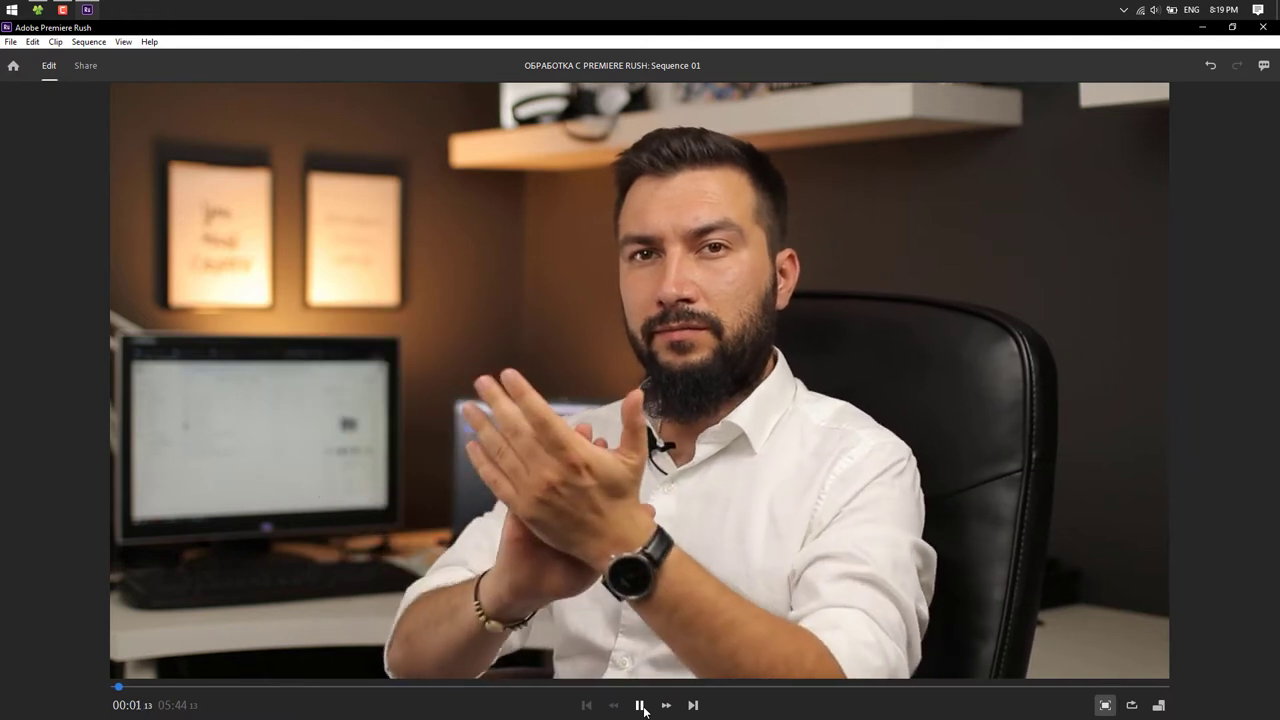
{"action": "left_click", "coordinate": [641, 706]}
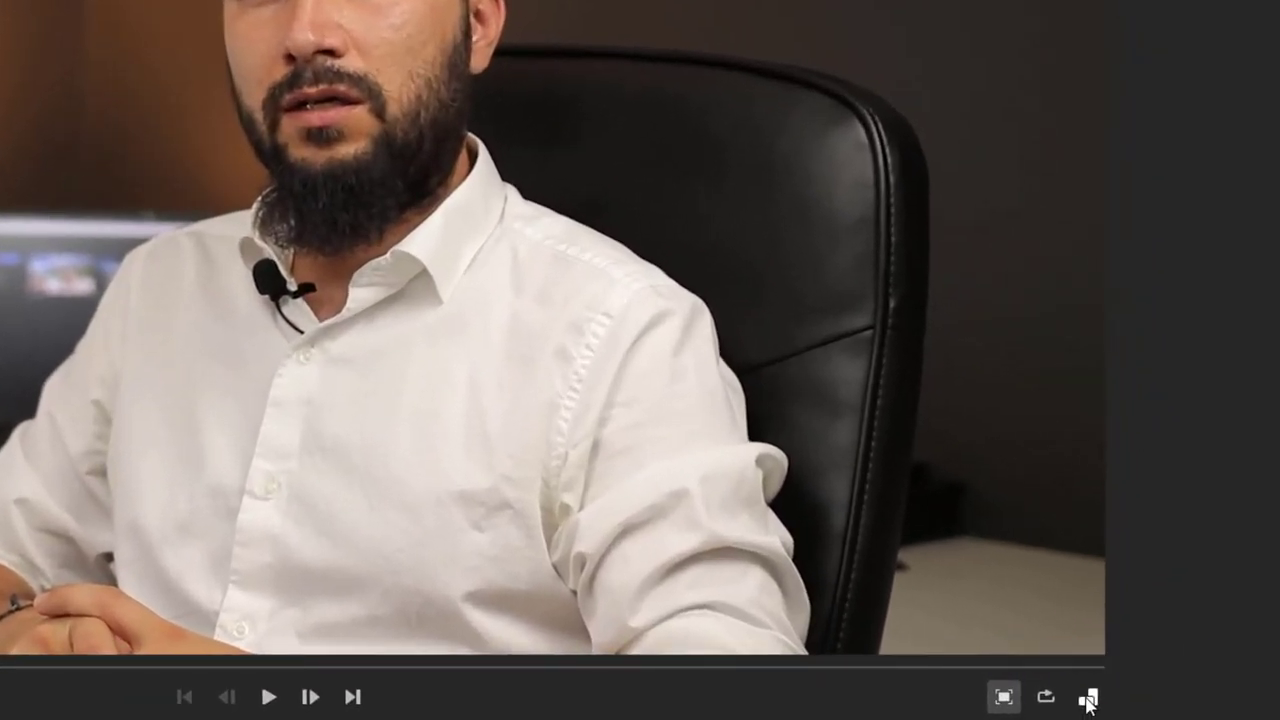
Preview the frame in 9:16, 4:5 and 1:1, keep 16:9, and exit full screen
{"action": "left_click", "coordinate": [1088, 700]}
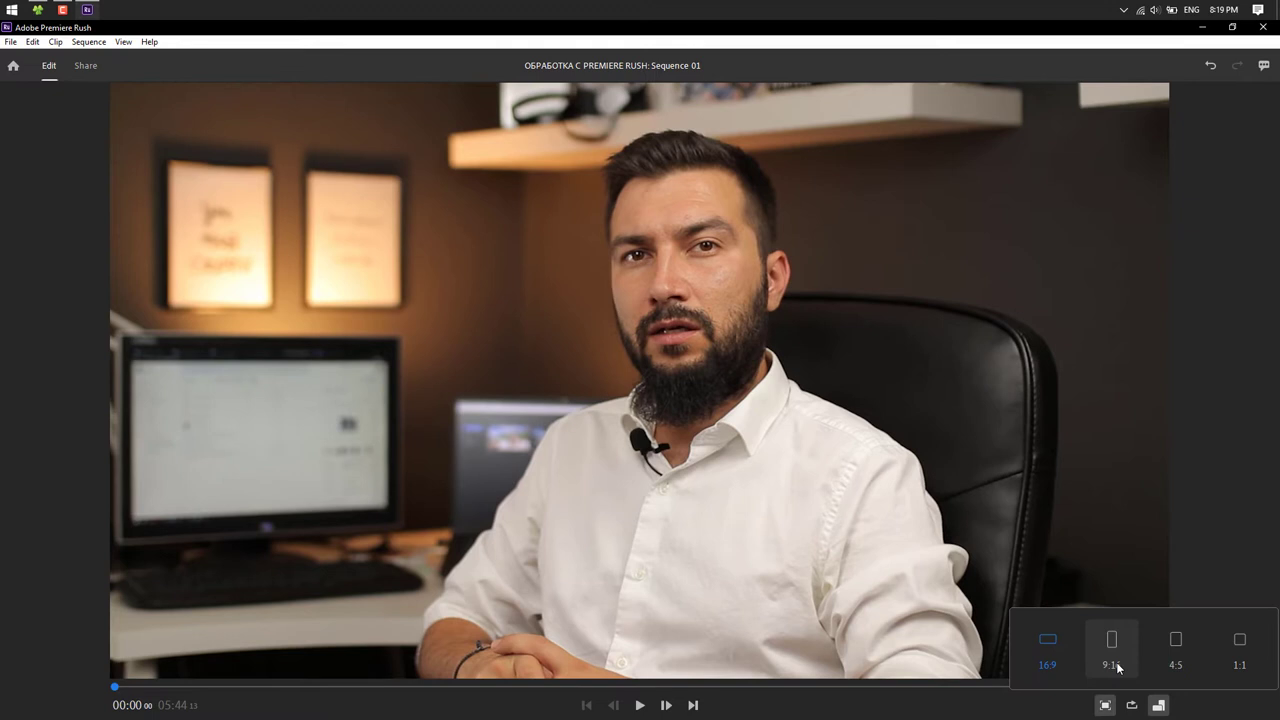
{"action": "left_click", "coordinate": [1112, 655]}
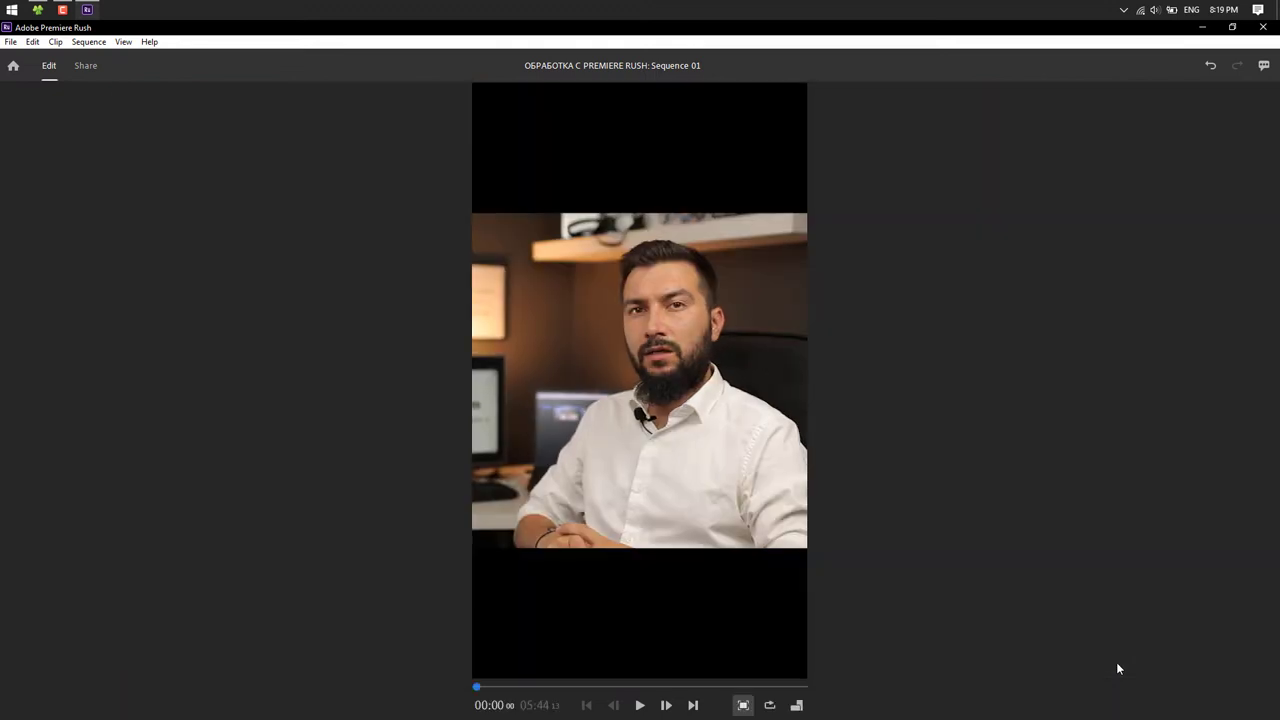
{"action": "left_click", "coordinate": [797, 706]}
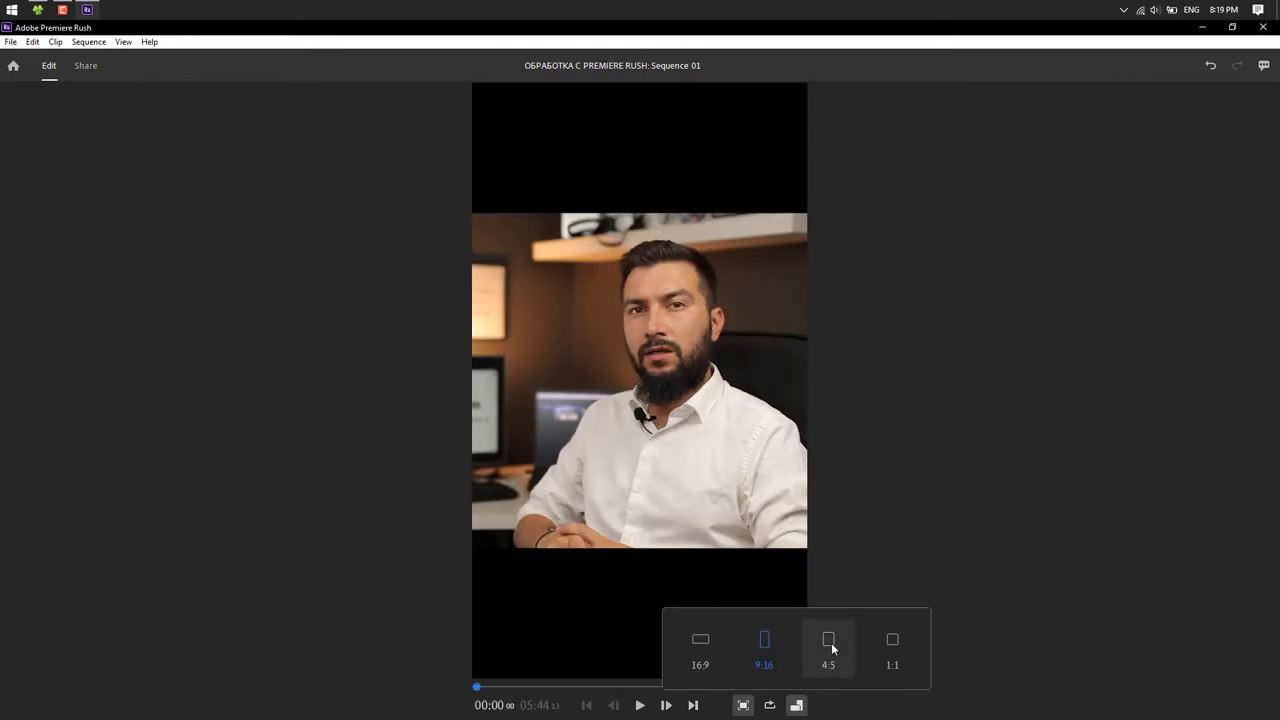
{"action": "left_click", "coordinate": [830, 643]}
{"action": "left_click", "coordinate": [868, 708]}
{"action": "left_click", "coordinate": [968, 652]}
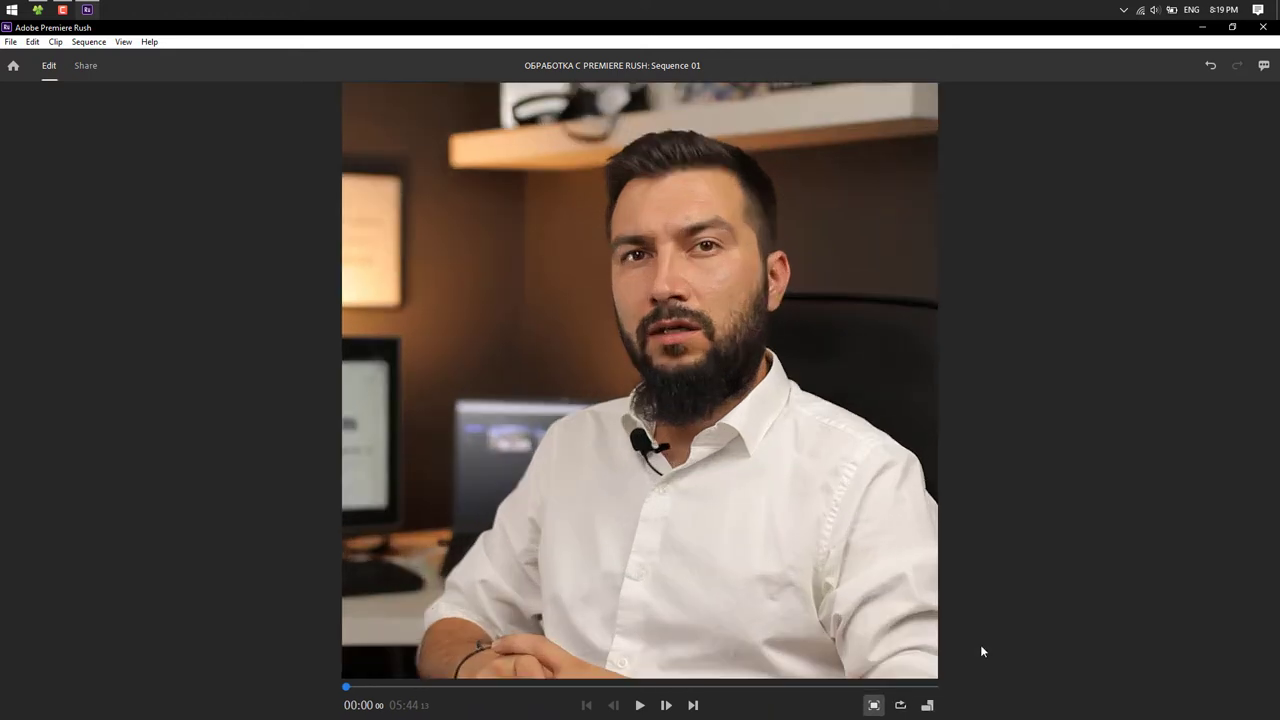
{"action": "left_click", "coordinate": [926, 705]}
{"action": "left_click", "coordinate": [834, 645]}
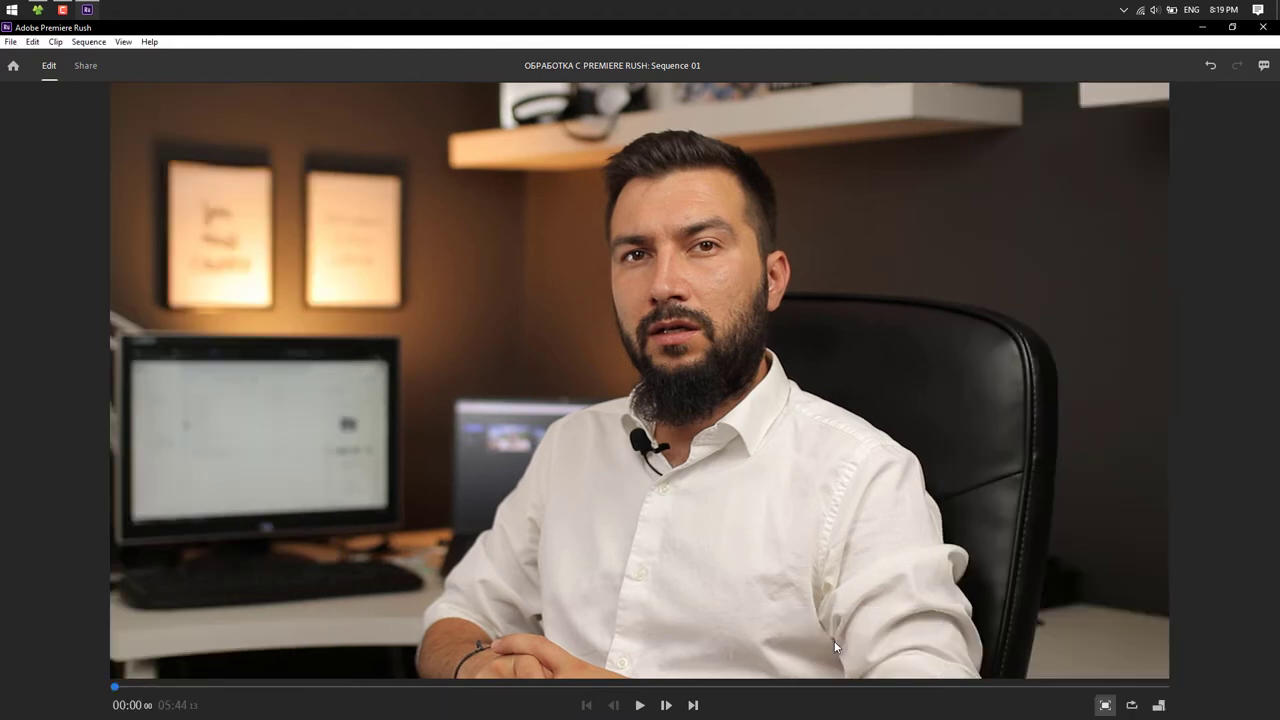
{"action": "left_click", "coordinate": [1106, 706]}
{"action": "left_click", "coordinate": [643, 520]}
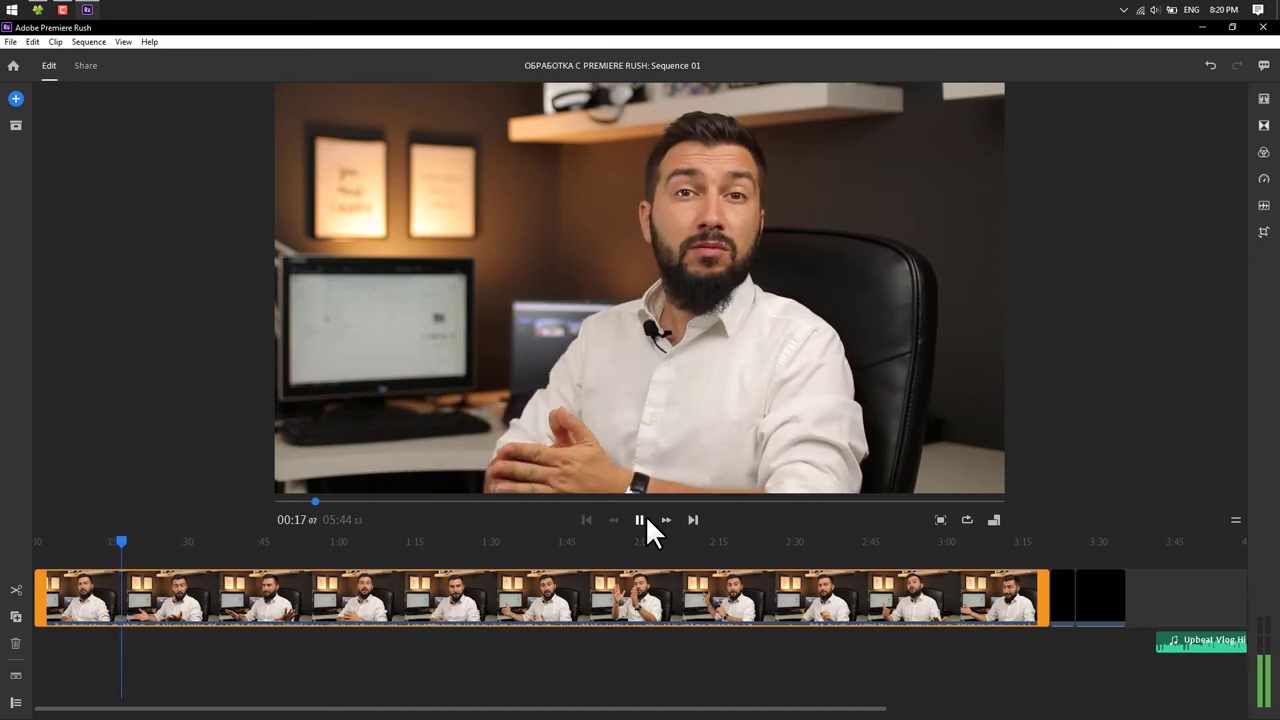
Replay from about 0:02 and zoom the timeline in on the clip's first seconds
{"action": "left_click", "coordinate": [646, 518]}
{"action": "left_click_drag", "start_coordinate": [124, 541], "coordinate": [48, 541]}
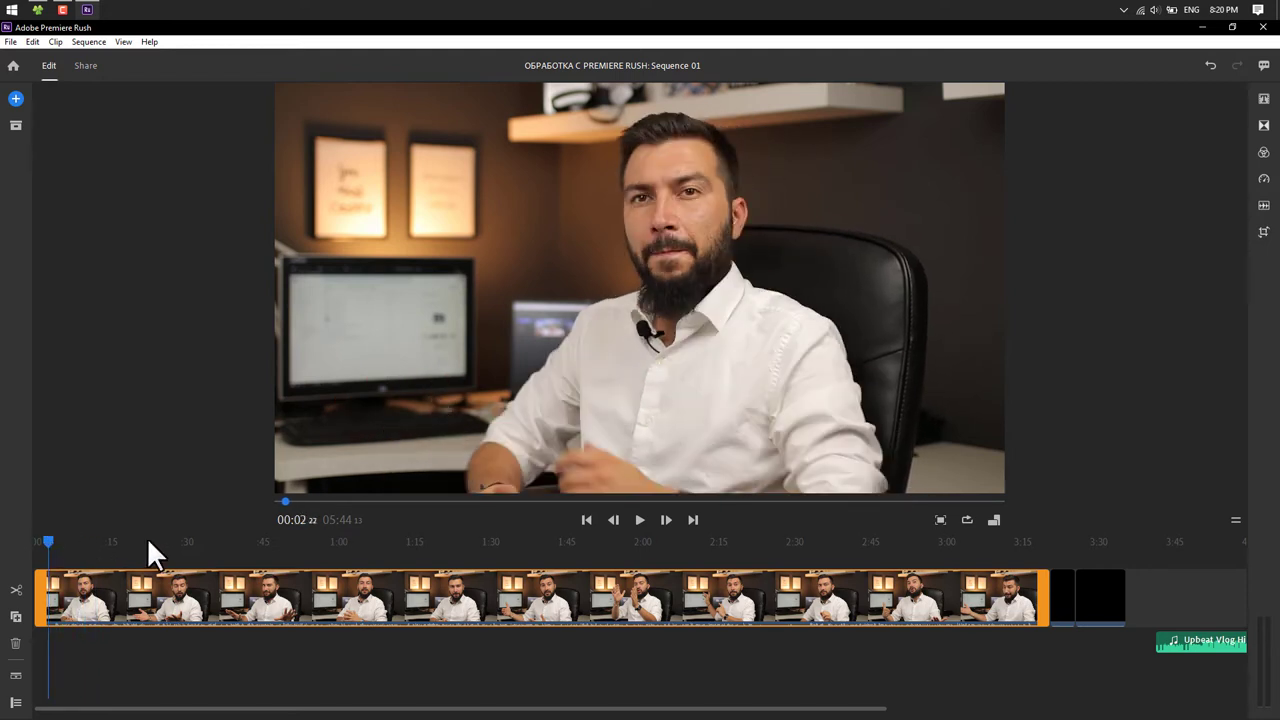
{"action": "left_click", "coordinate": [639, 521]}
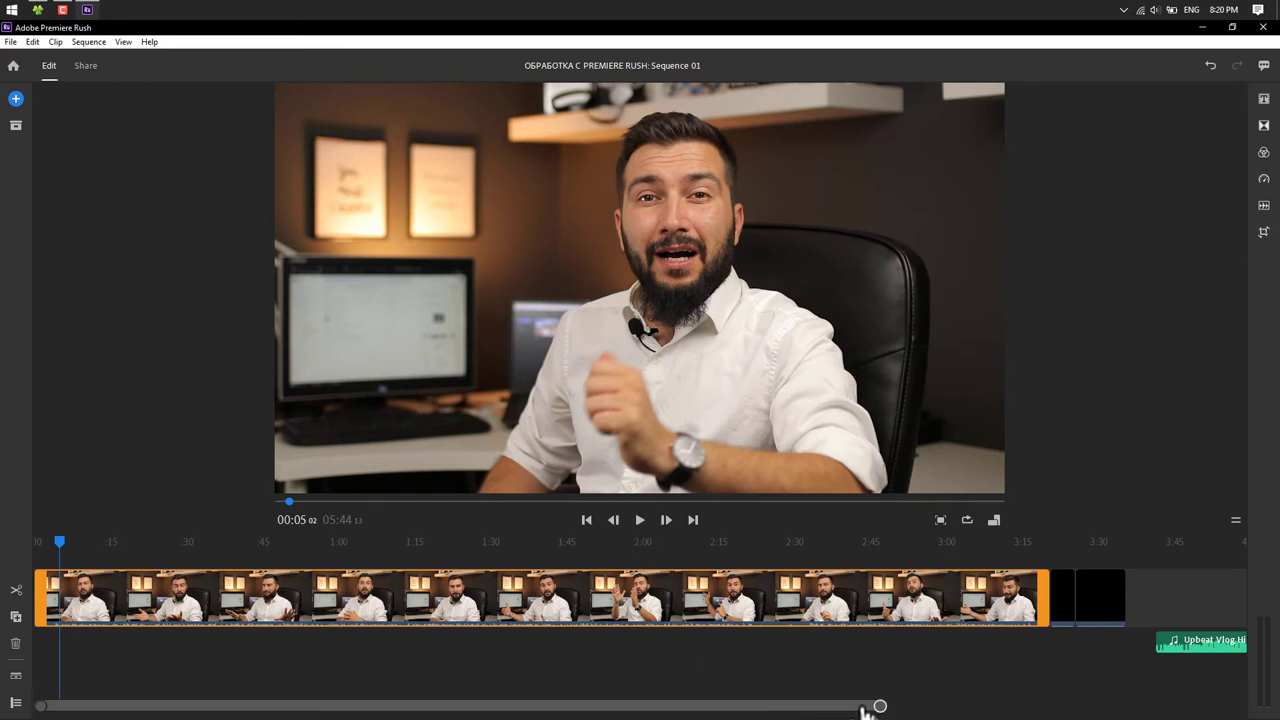
{"action": "mouse_move", "coordinate": [880, 706]}
{"action": "left_mouse_down"}
{"action": "mouse_move", "coordinate": [1214, 690]}
{"action": "mouse_move", "coordinate": [787, 706]}
{"action": "mouse_move", "coordinate": [800, 706]}
{"action": "left_mouse_up"}
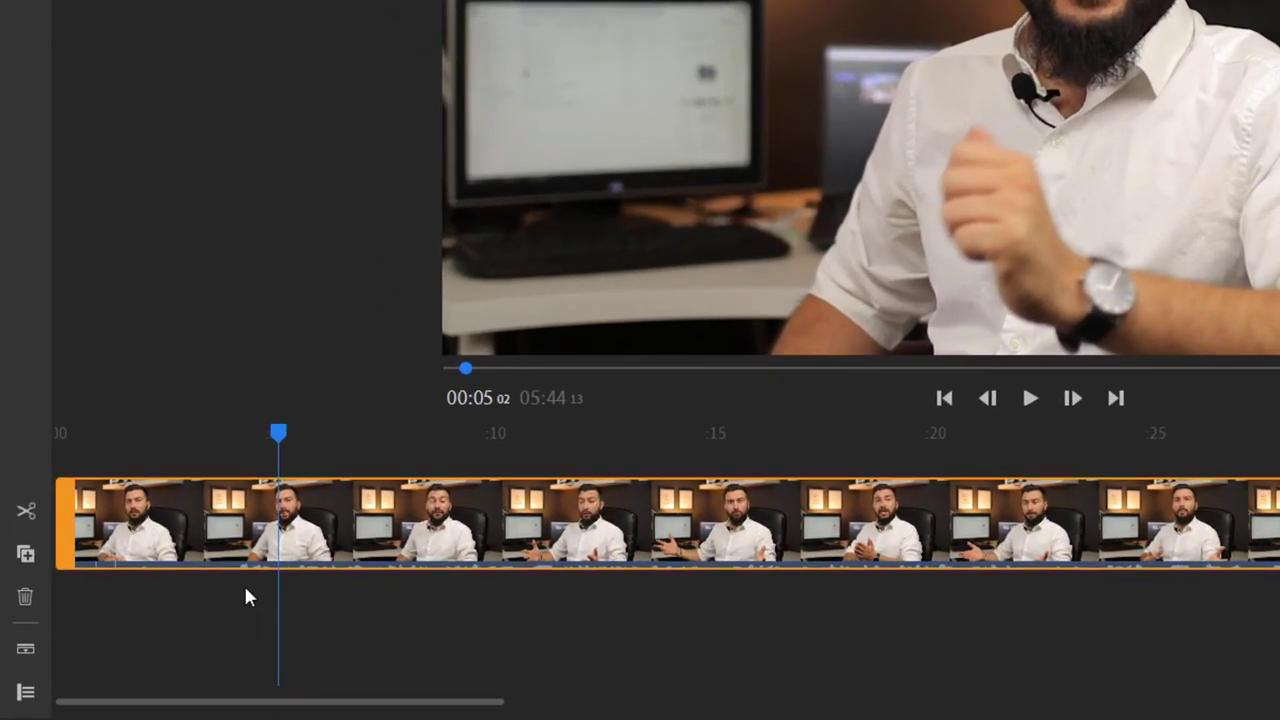
Expand the talking-head clip's audio onto its own track beneath the video
{"action": "left_click", "coordinate": [320, 605]}
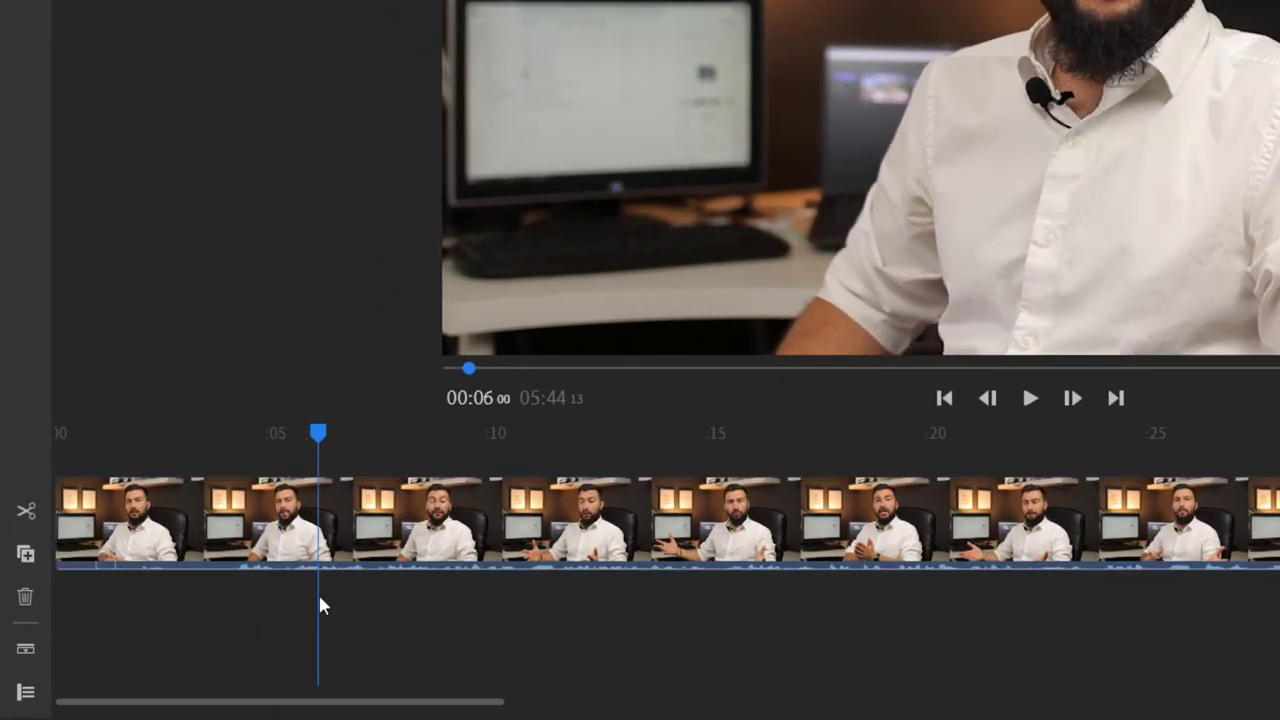
{"action": "right_click", "coordinate": [350, 548]}
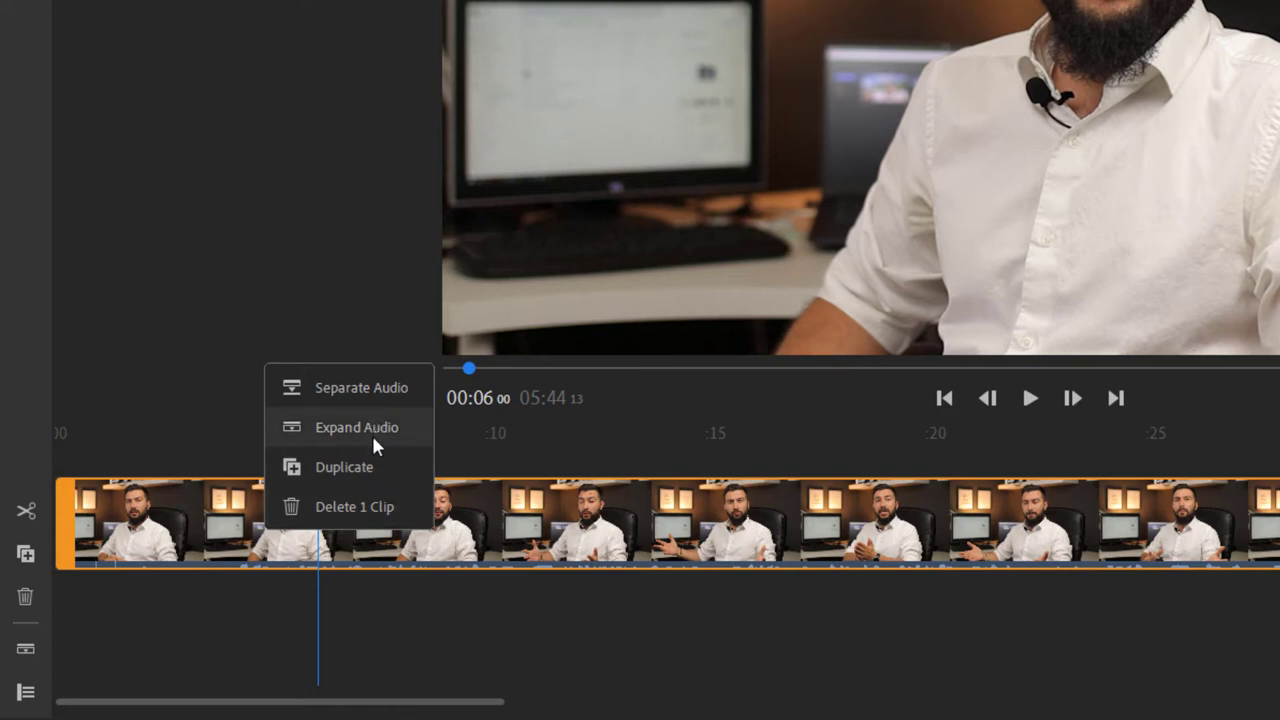
{"action": "left_click", "coordinate": [376, 446]}
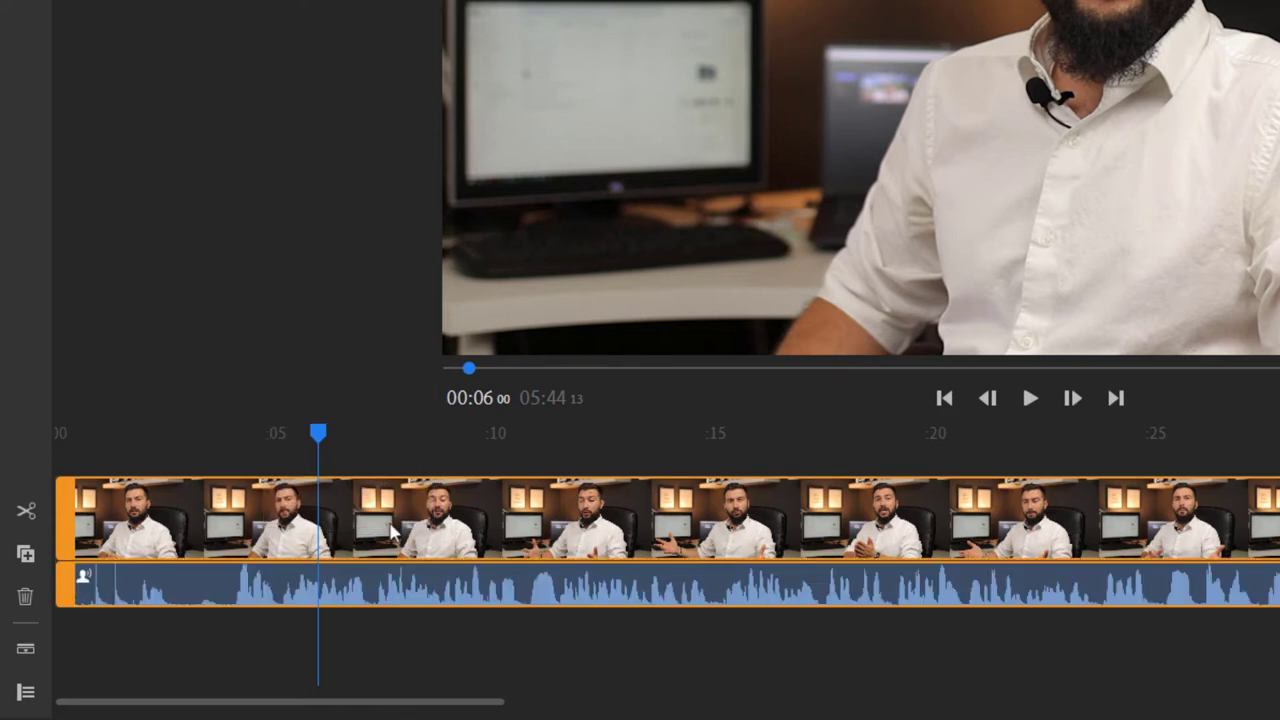
Play the video back from the start, stopping and returning to about 4 seconds
{"action": "left_click", "coordinate": [410, 630]}
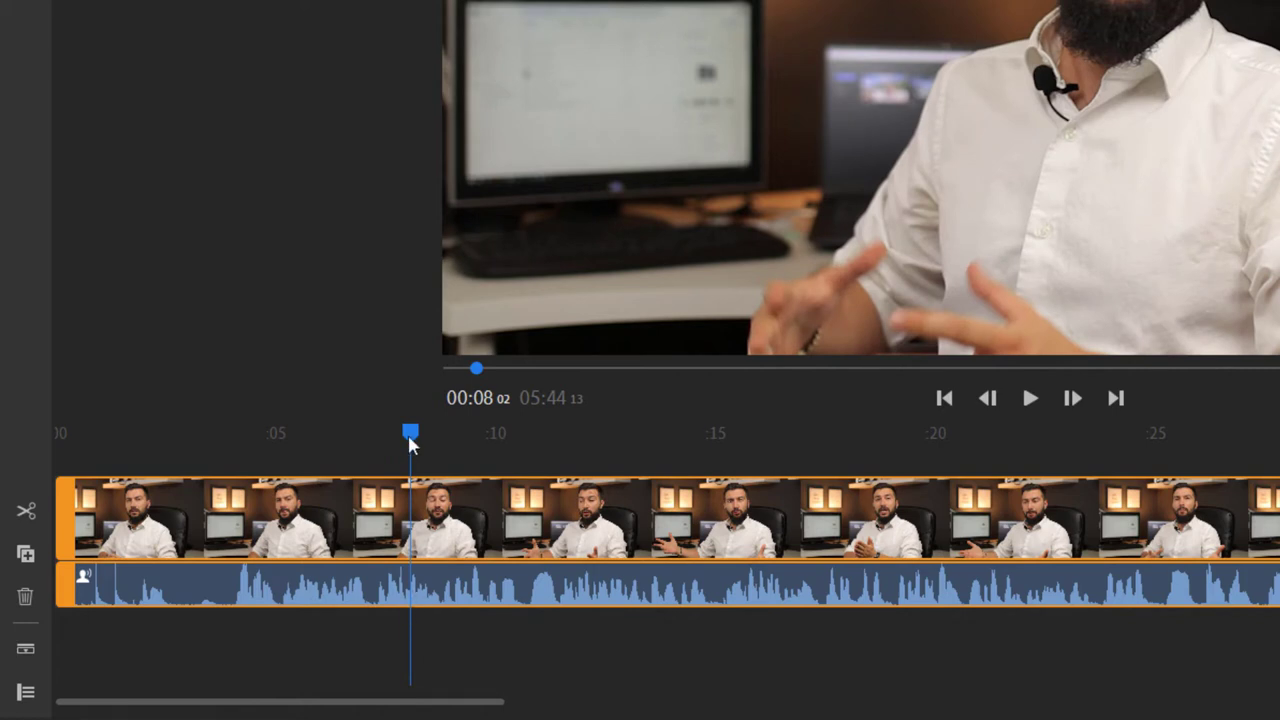
{"action": "left_click_drag", "start_coordinate": [409, 433], "coordinate": [46, 462]}
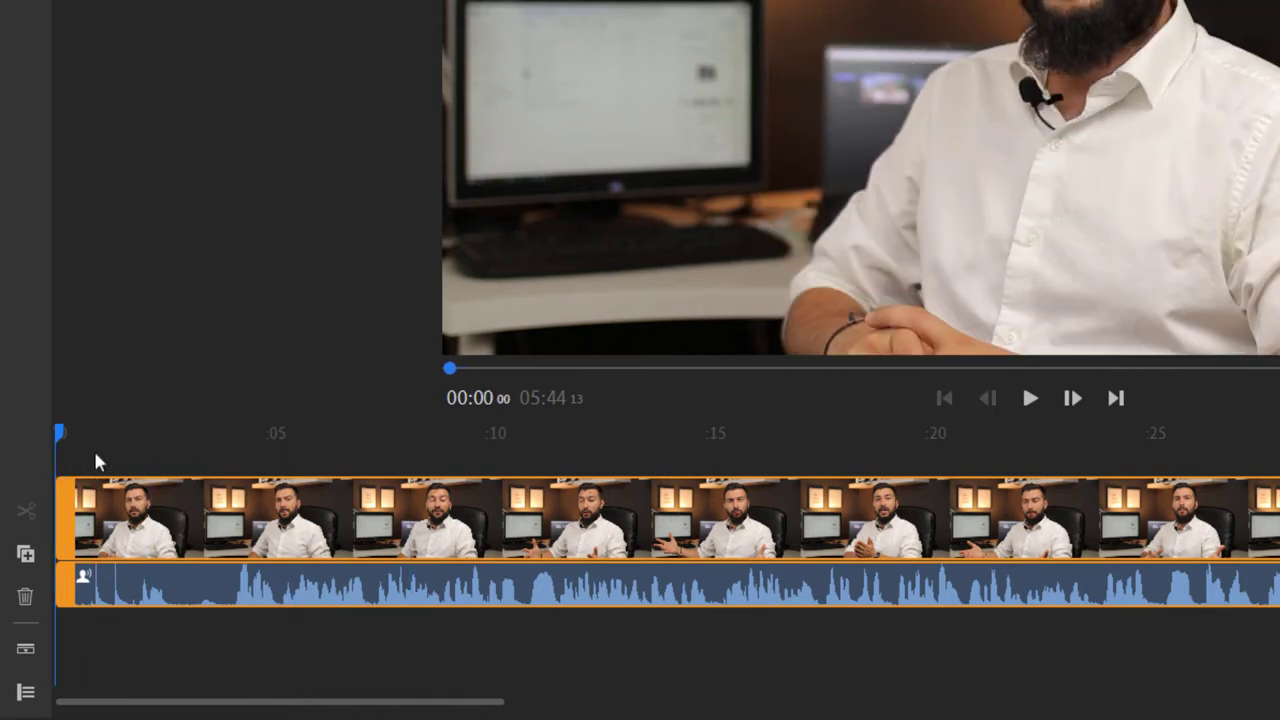
{"action": "left_click", "coordinate": [1031, 396]}
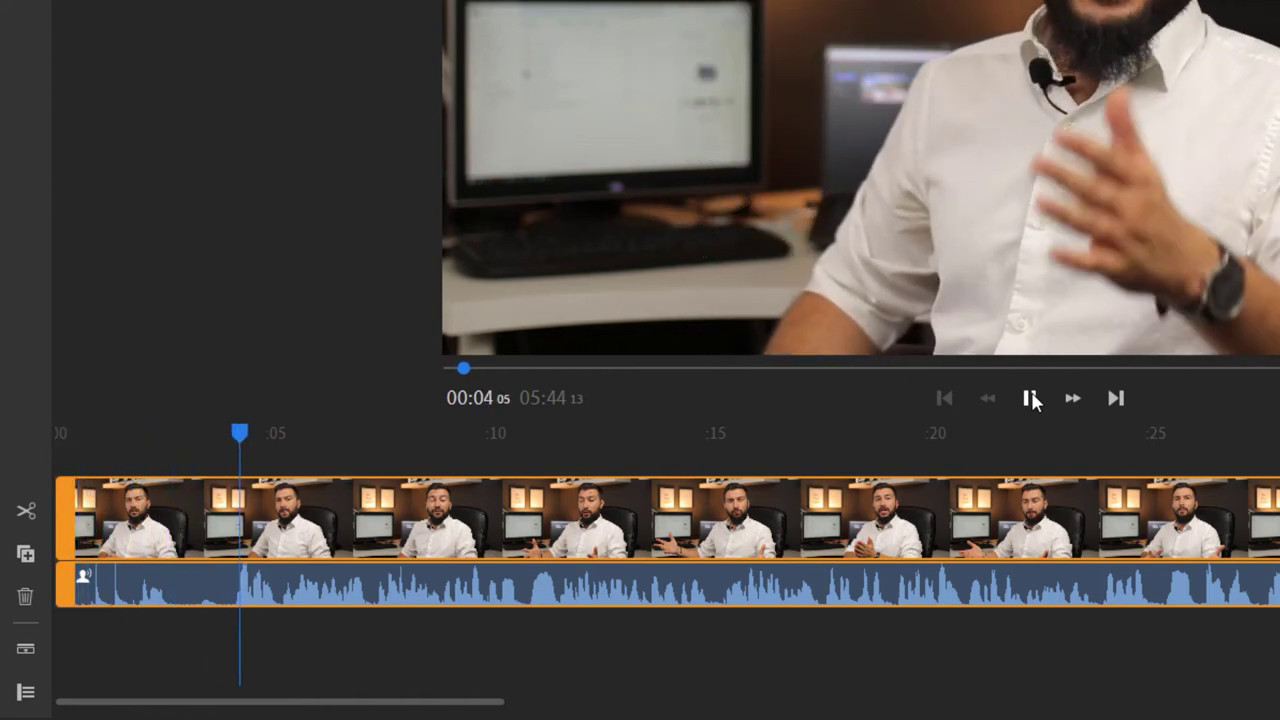
{"action": "left_click", "coordinate": [1031, 398]}
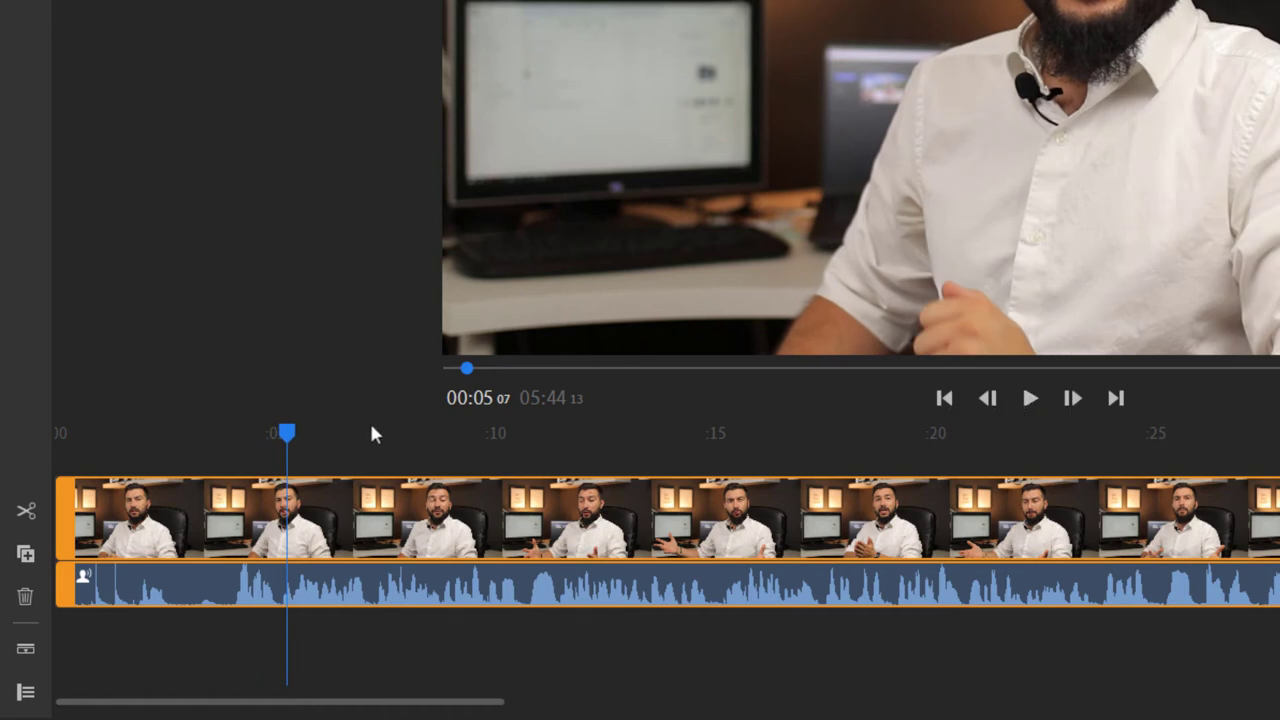
{"action": "left_click_drag", "start_coordinate": [289, 432], "coordinate": [236, 432]}
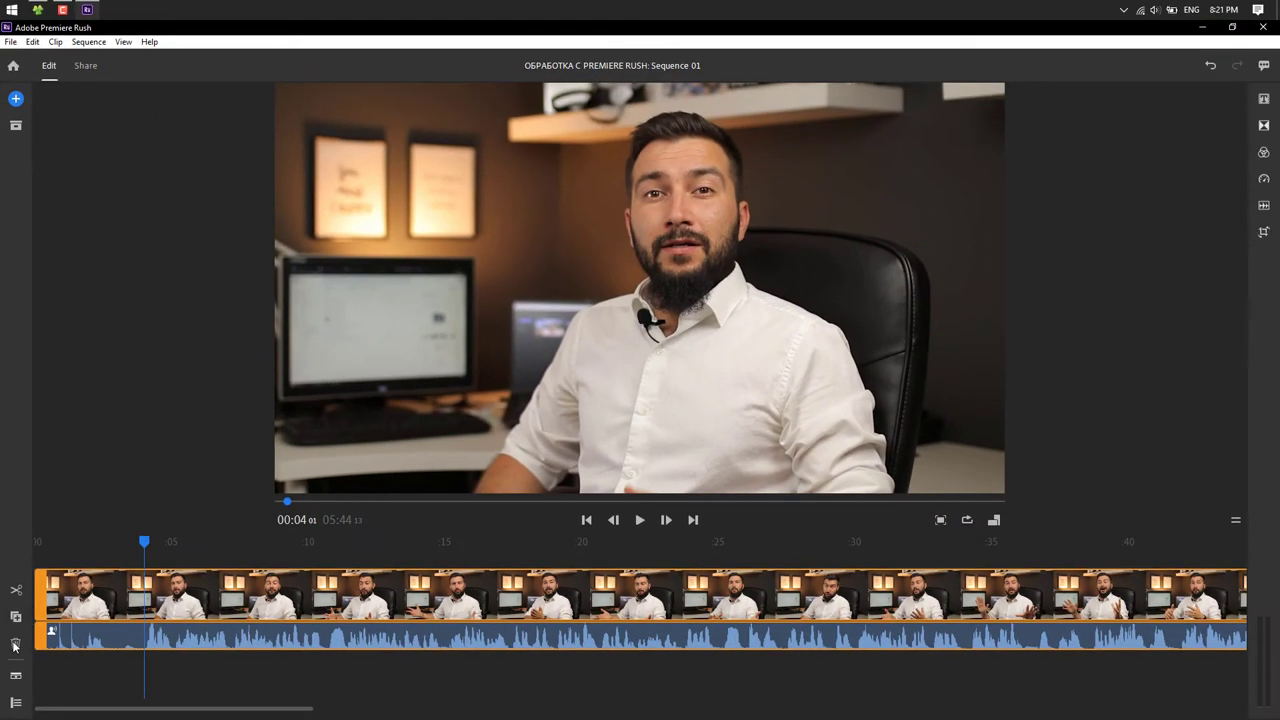
Delete the short first clip and trim the clip's start to about 3 seconds 16 frames
{"action": "left_click", "coordinate": [16, 703]}
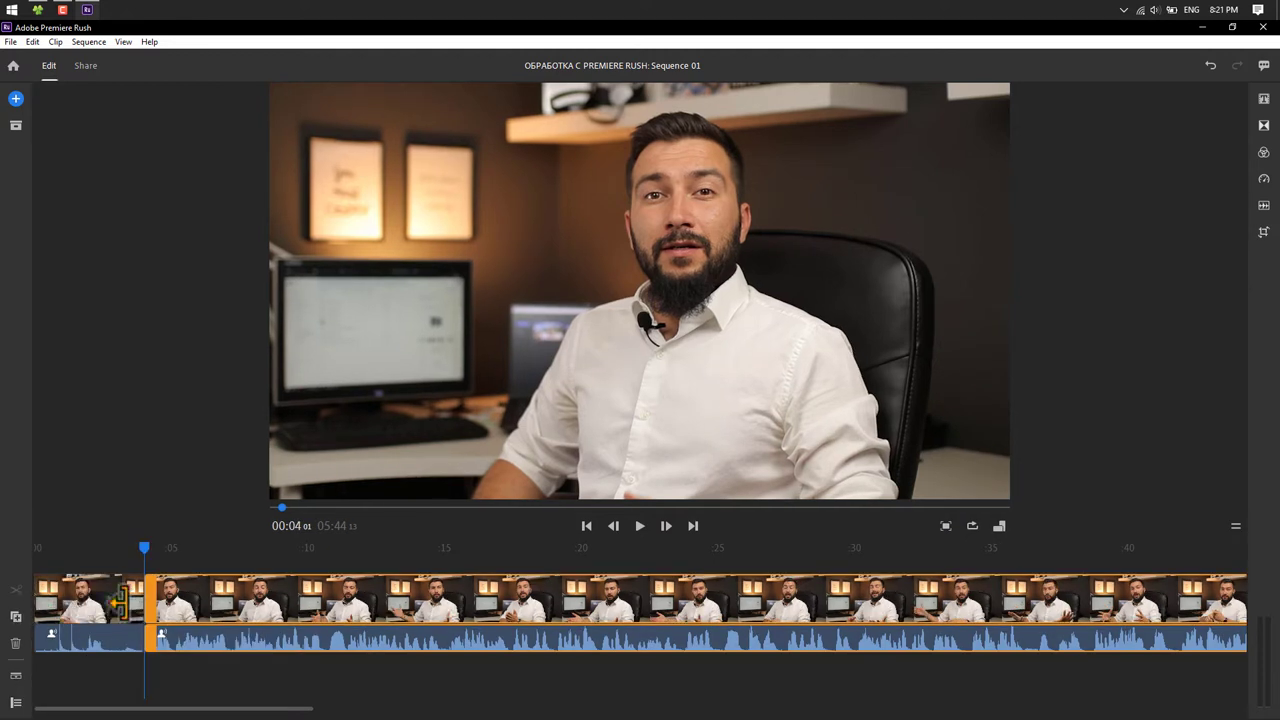
{"action": "left_click", "coordinate": [124, 602]}
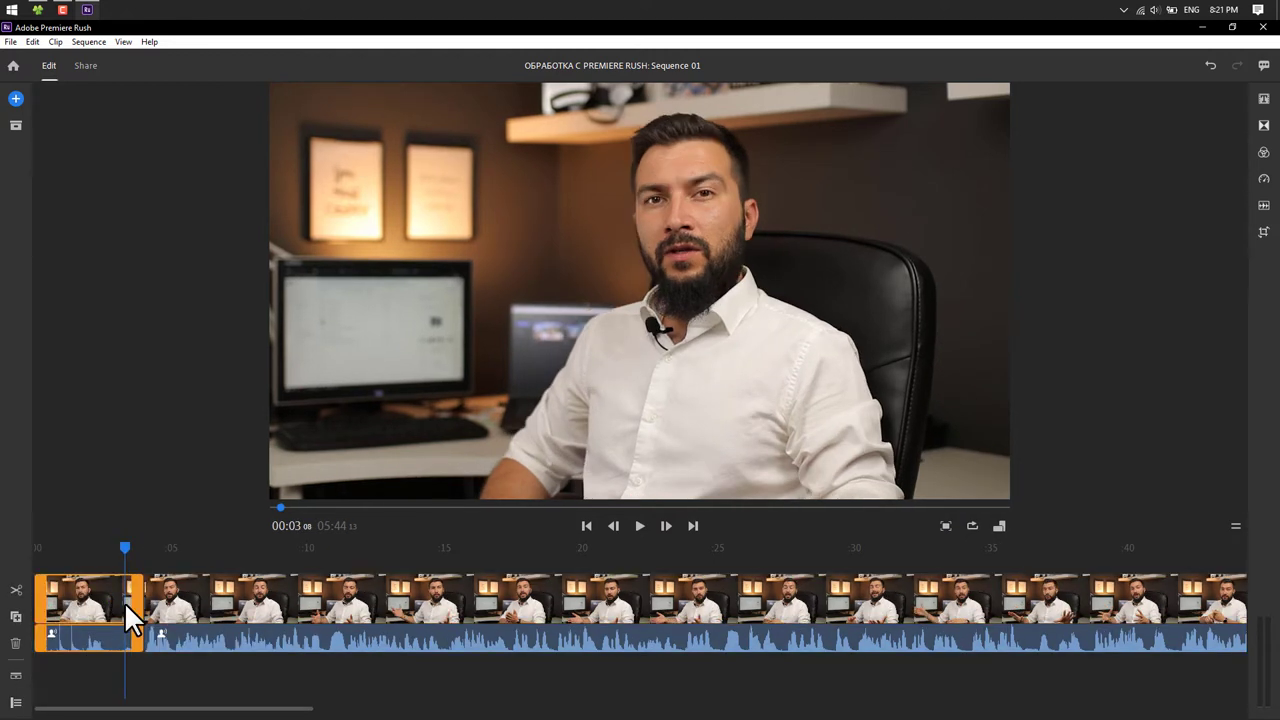
{"action": "left_click", "coordinate": [15, 643]}
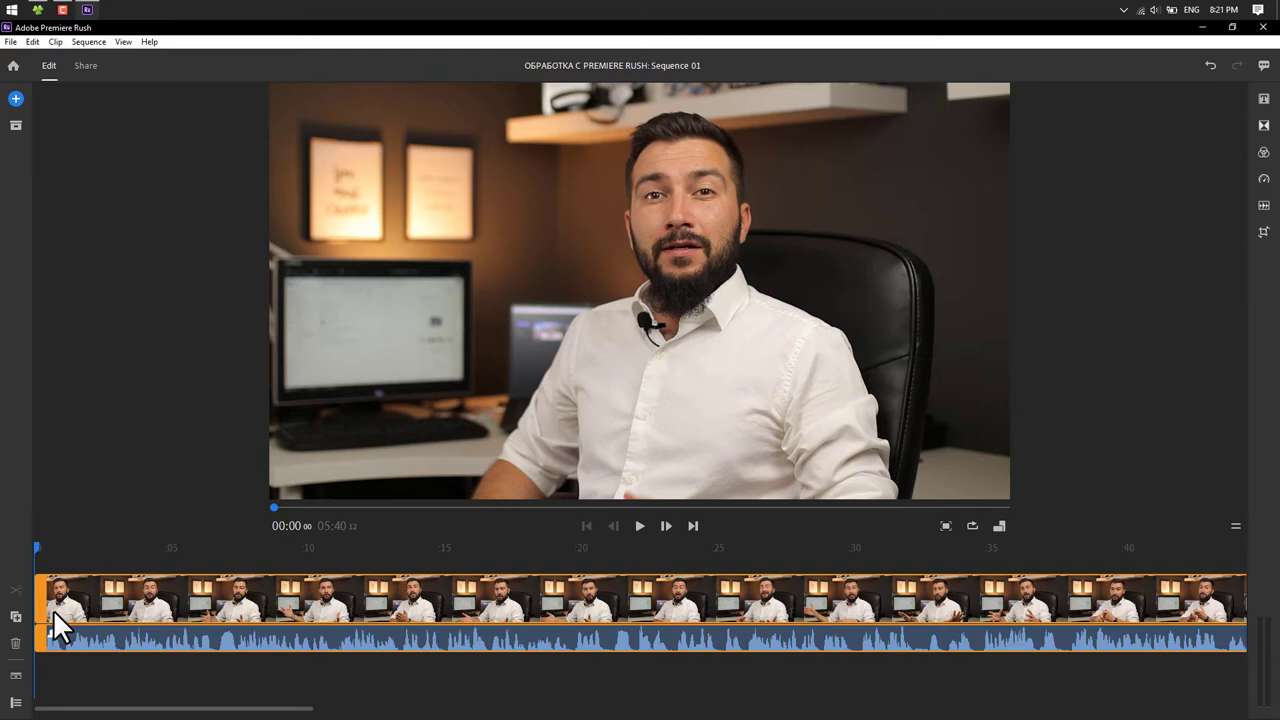
{"action": "key", "text": "ctrl+z"}
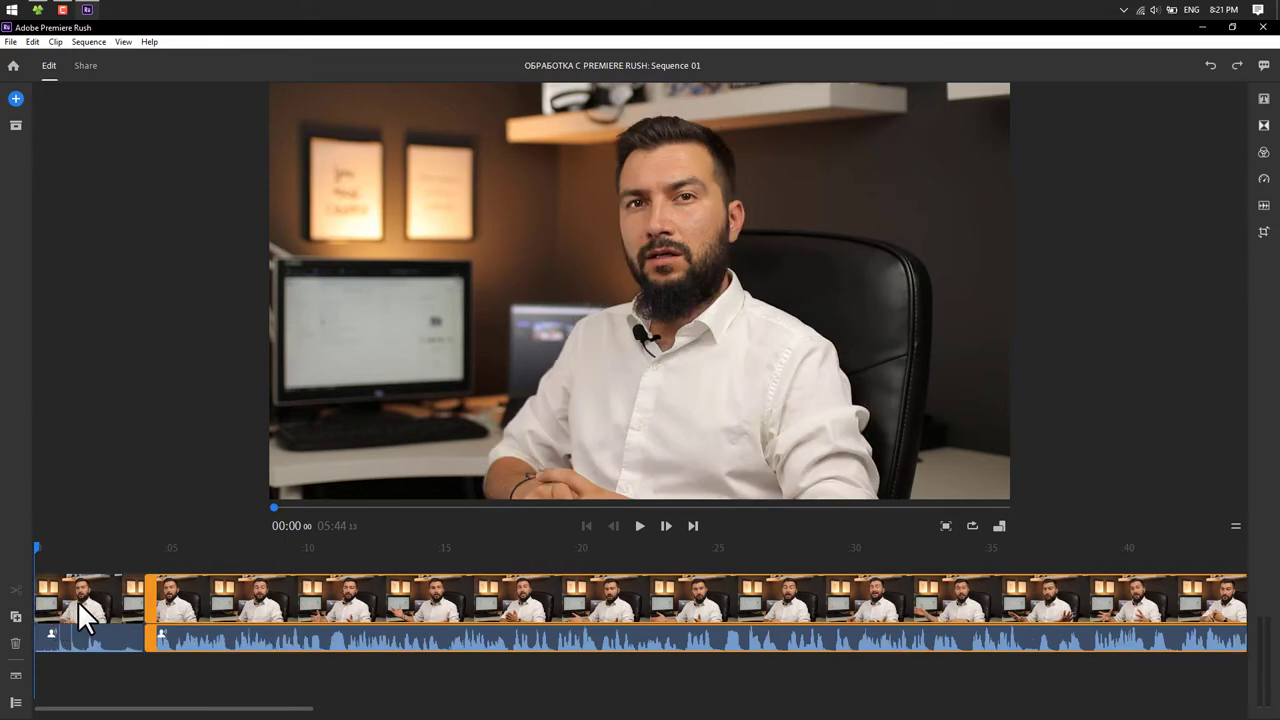
{"action": "left_click", "coordinate": [89, 598]}
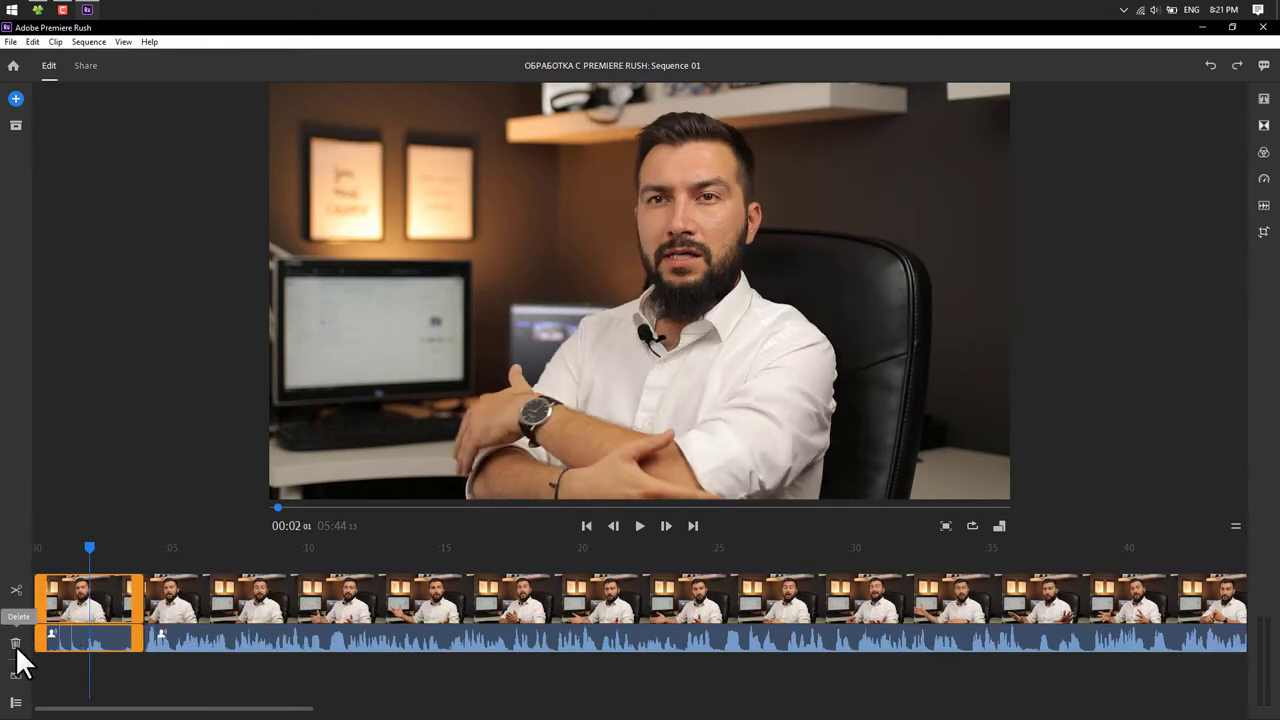
{"action": "left_click", "coordinate": [15, 645]}
{"action": "left_click", "coordinate": [133, 595]}
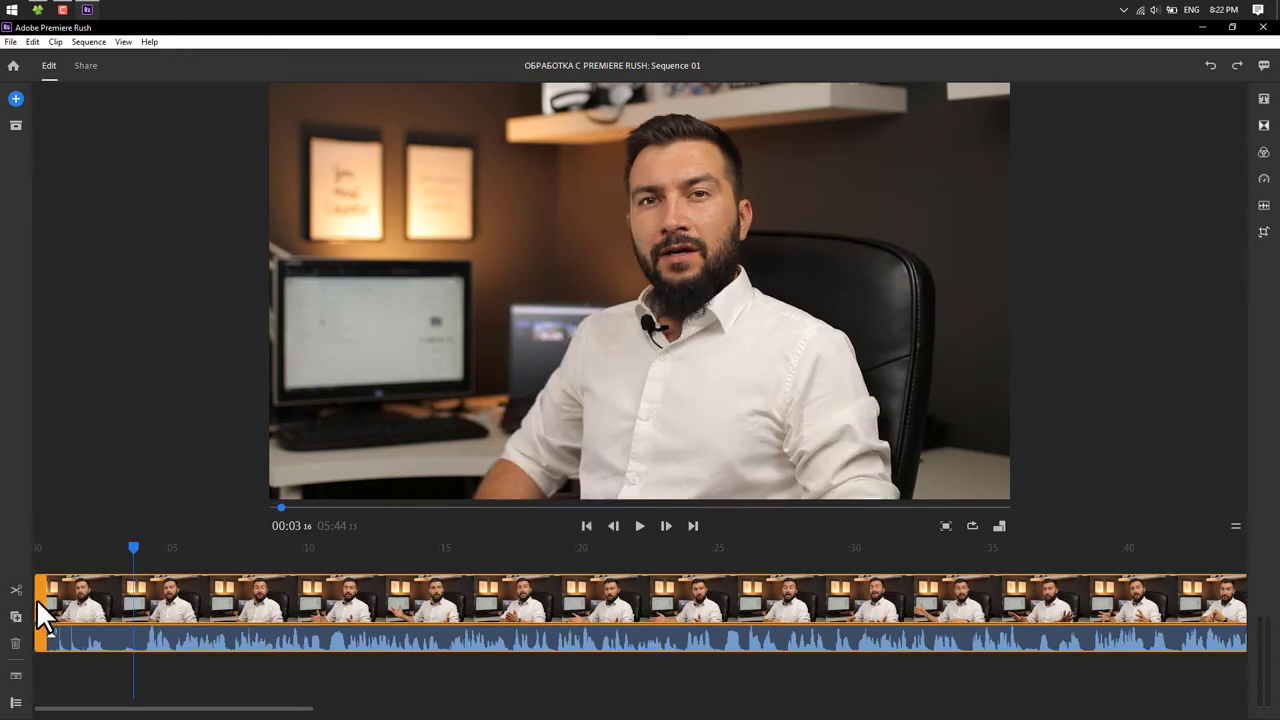
{"action": "left_click_drag", "start_coordinate": [45, 598], "coordinate": [148, 600]}
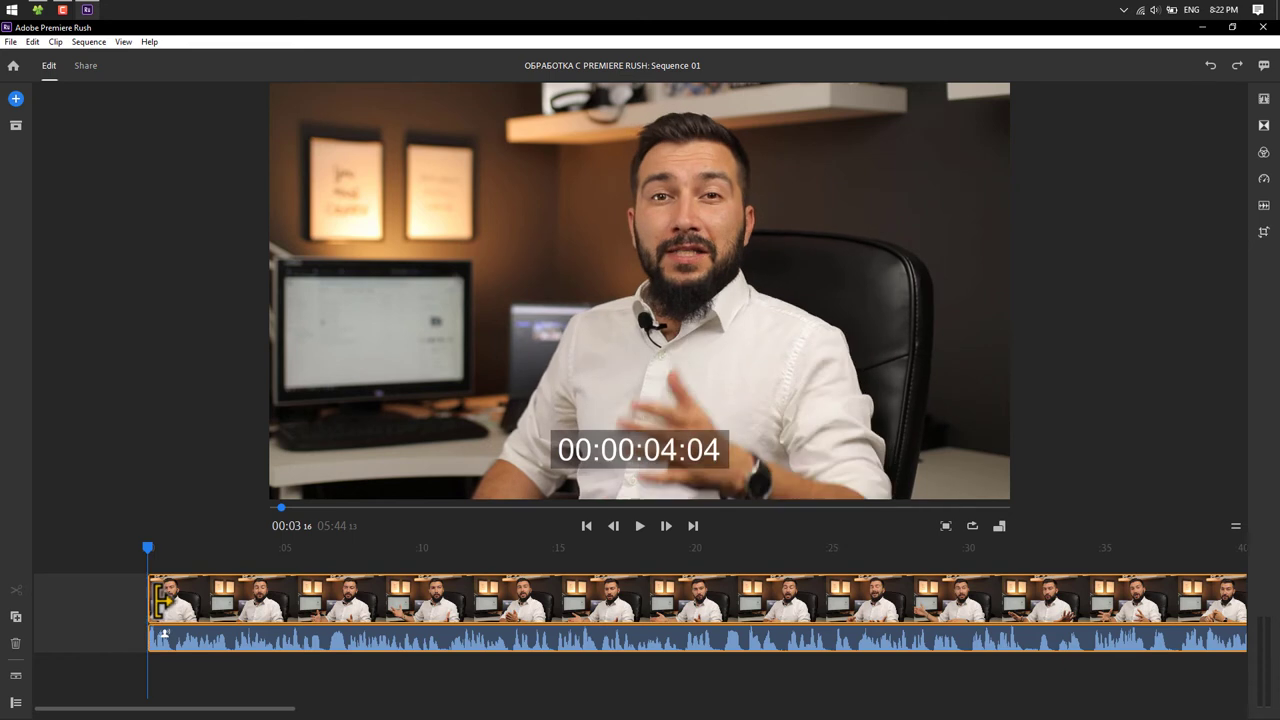
{"action": "mouse_move", "coordinate": [148, 600]}
{"action": "left_mouse_down"}
{"action": "mouse_move", "coordinate": [118, 598]}
{"action": "mouse_move", "coordinate": [151, 598]}
{"action": "left_mouse_up"}
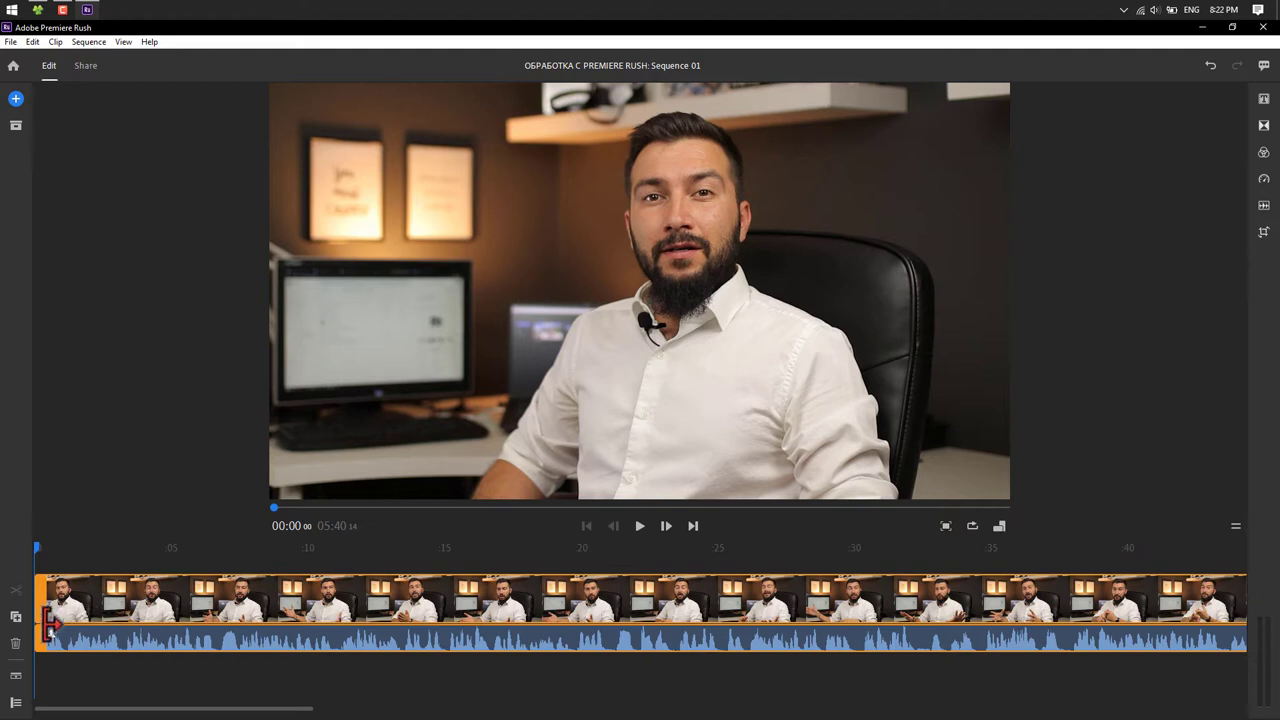
{"action": "left_click", "coordinate": [639, 526]}
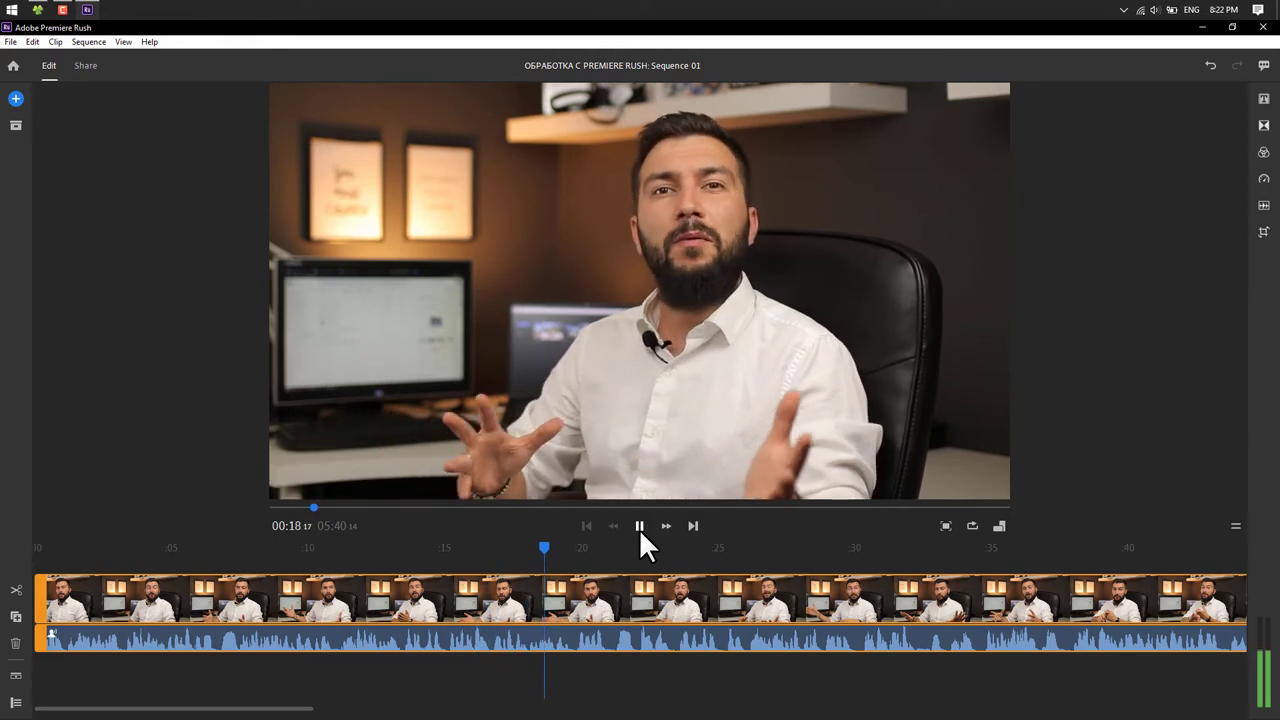
{"action": "left_click", "coordinate": [639, 526]}
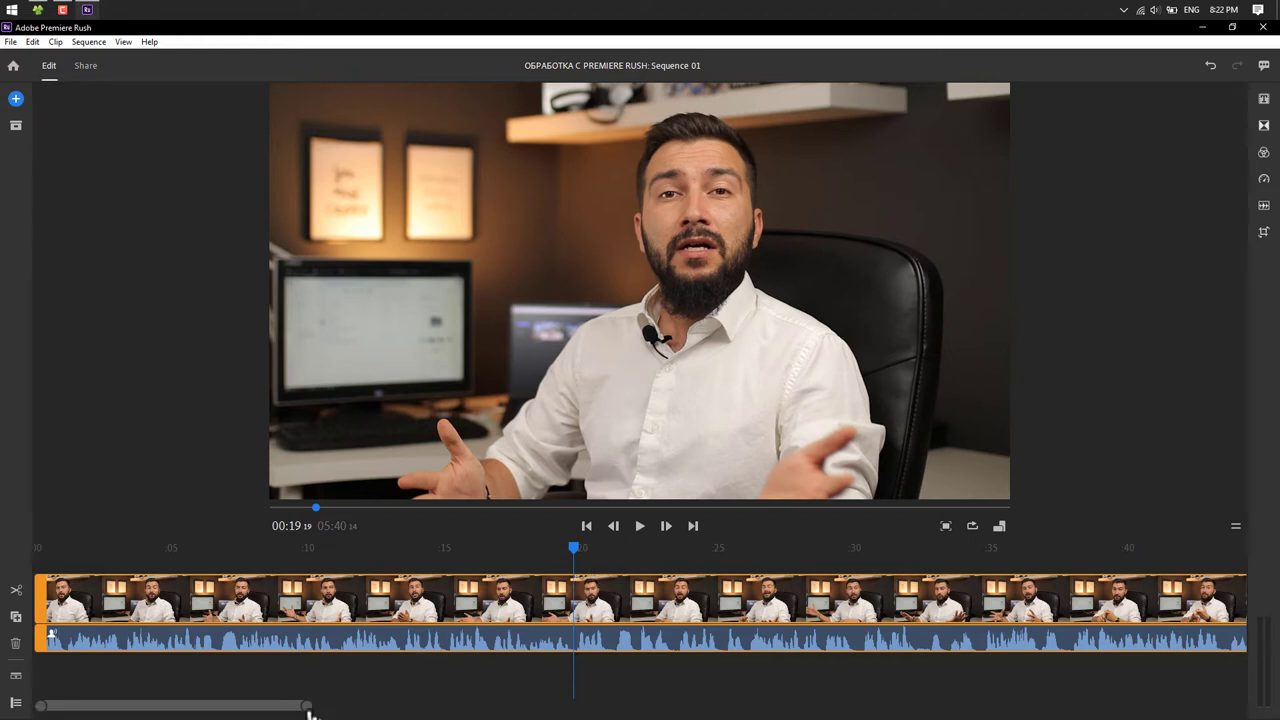
{"action": "left_click_drag", "start_coordinate": [307, 706], "coordinate": [898, 700]}
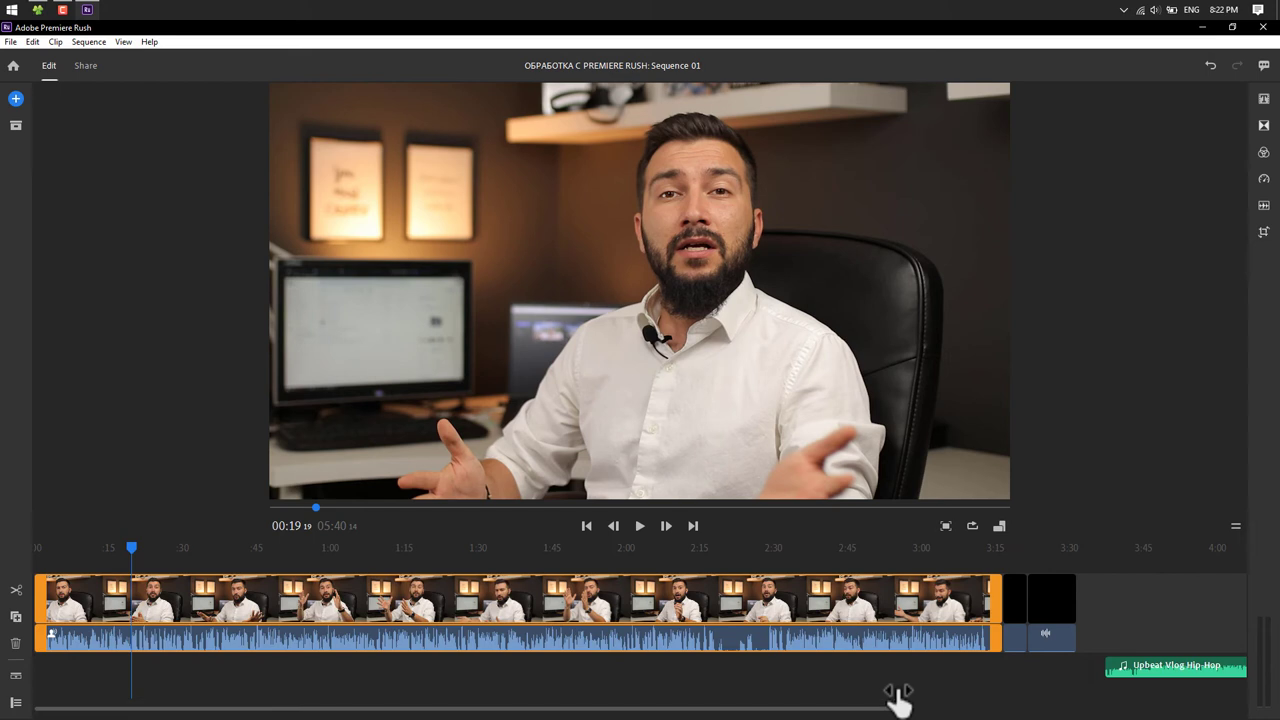
{"action": "key", "text": "space"}
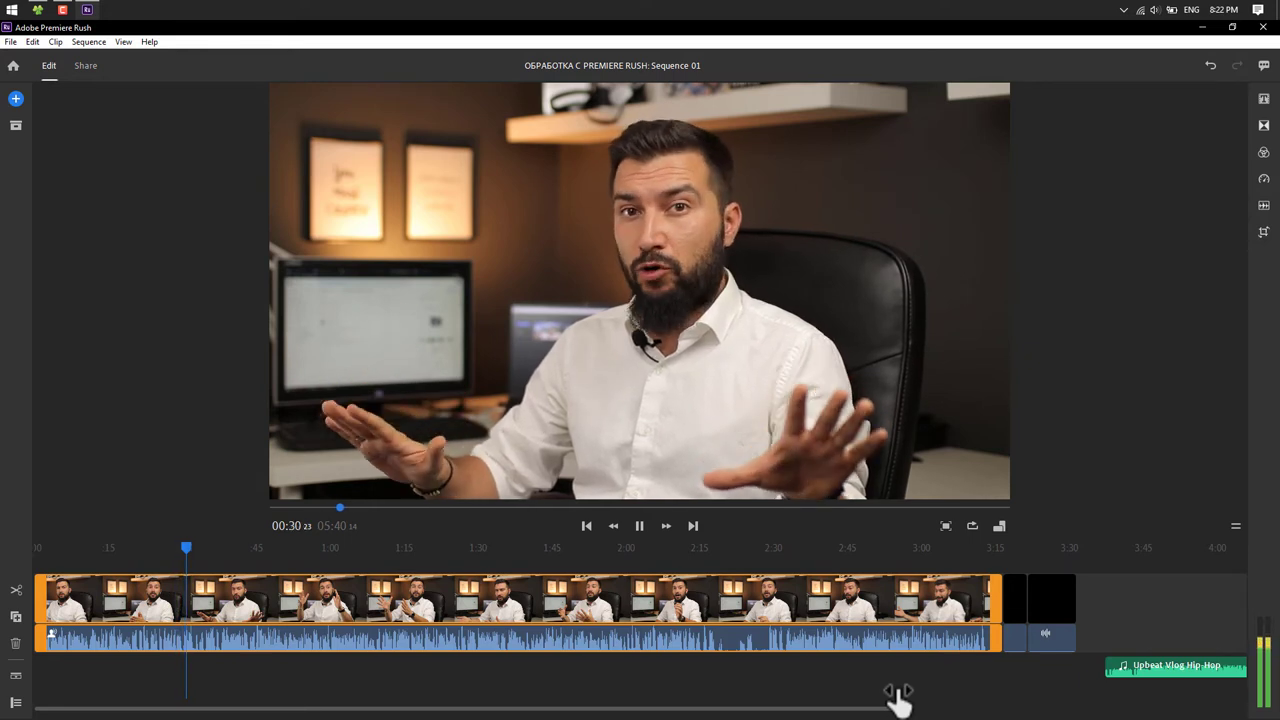
{"action": "key", "text": "space"}
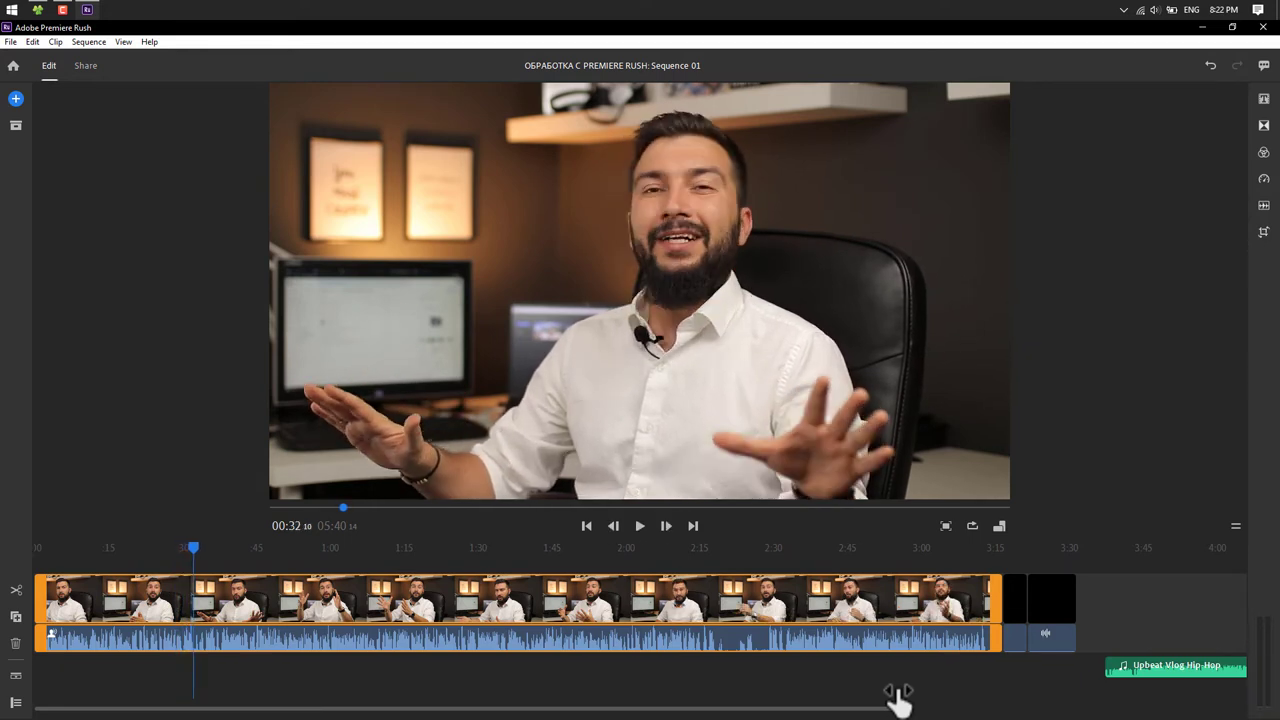
{"action": "left_click", "coordinate": [641, 525]}
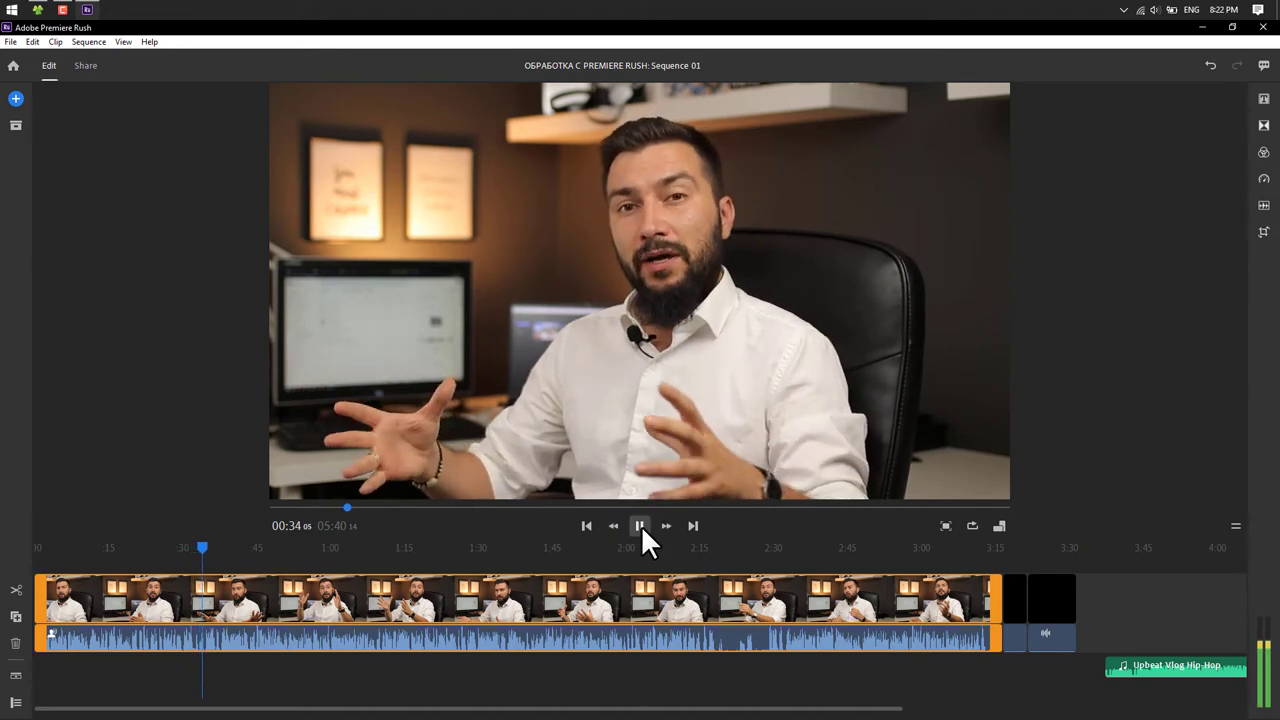
{"action": "left_click", "coordinate": [641, 525]}
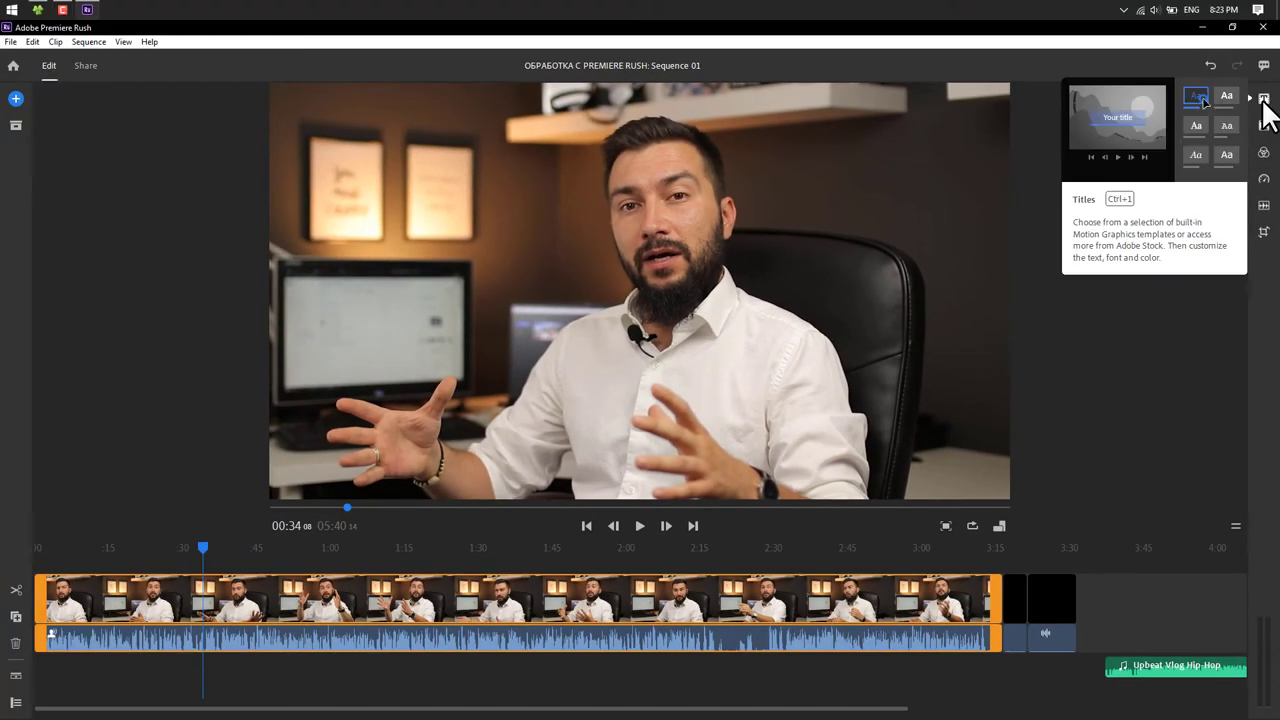
Drag the Modern Left title style onto the timeline above the video near 0:23
{"action": "left_click", "coordinate": [1263, 99]}
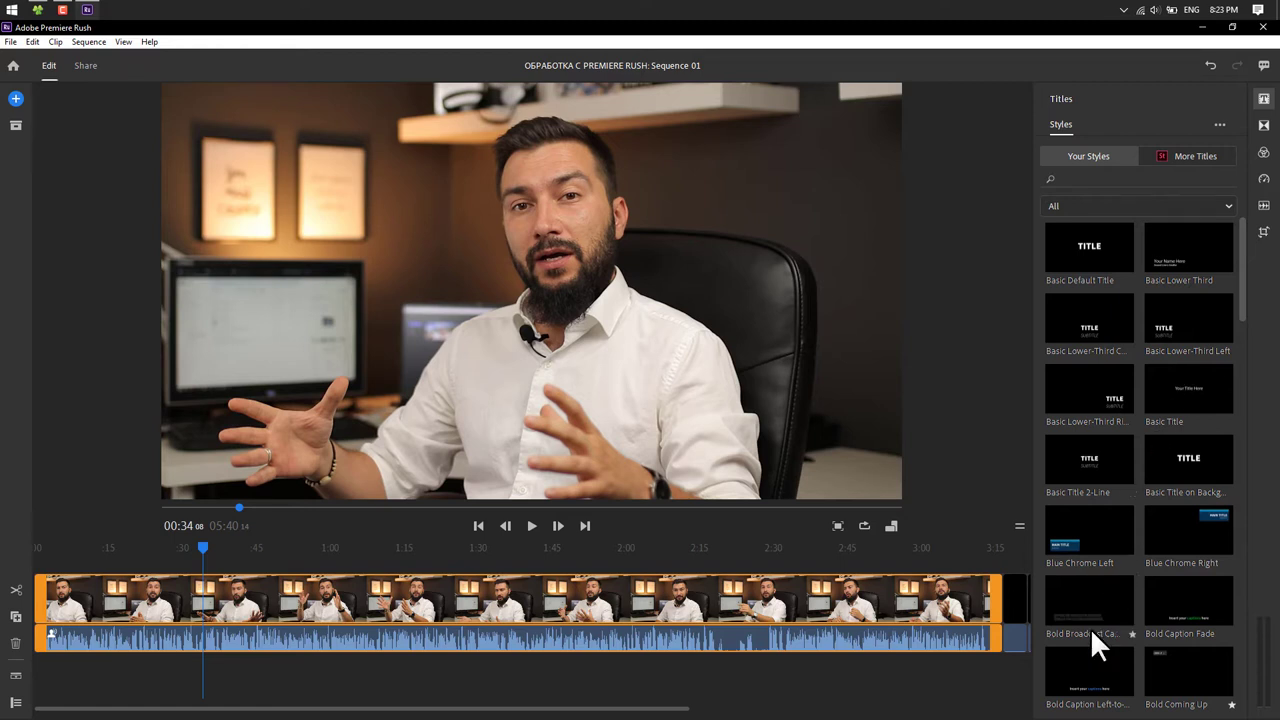
{"action": "scroll", "coordinate": [1090, 628], "scroll_direction": "down", "scroll_amount": 6}
{"action": "scroll", "coordinate": [1090, 628], "scroll_direction": "down", "scroll_amount": 3}
{"action": "scroll", "coordinate": [1090, 627], "scroll_direction": "down", "scroll_amount": 3}
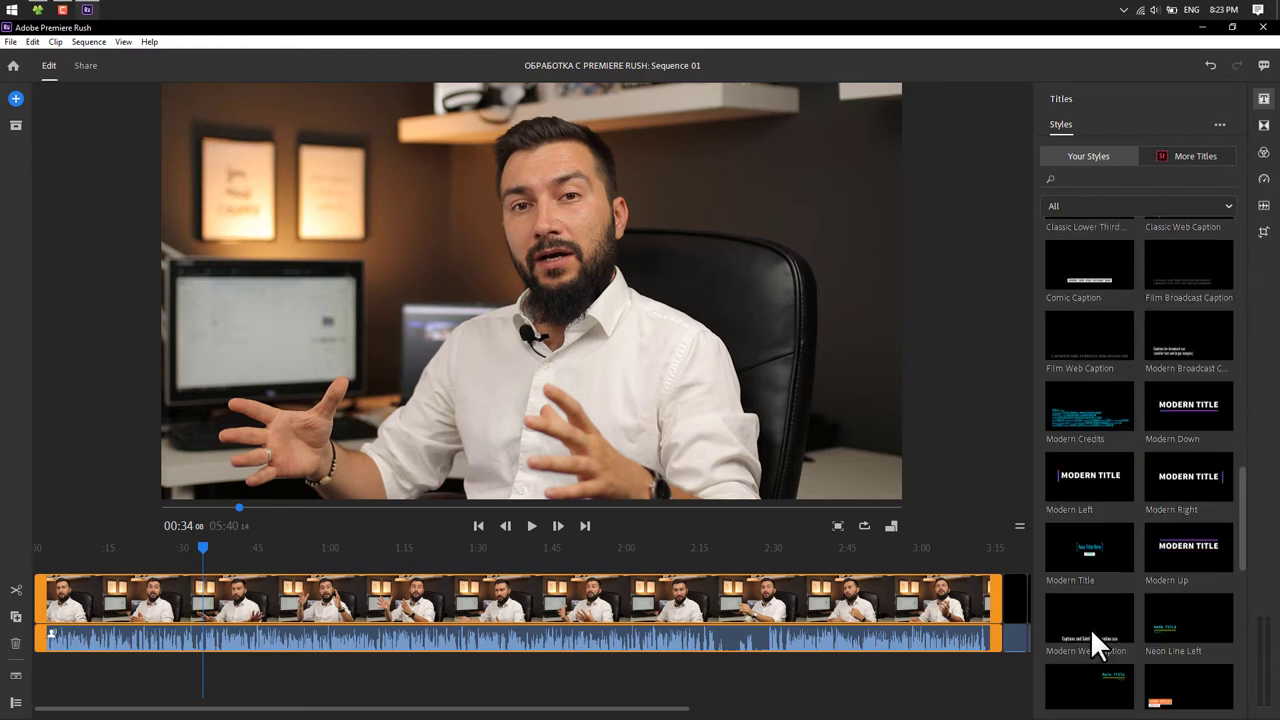
{"action": "scroll", "coordinate": [1090, 628], "scroll_direction": "down", "scroll_amount": 3}
{"action": "scroll", "coordinate": [1090, 628], "scroll_direction": "down", "scroll_amount": 3}
{"action": "scroll", "coordinate": [1090, 627], "scroll_direction": "down", "scroll_amount": 3}
{"action": "left_click_drag", "start_coordinate": [1253, 650], "coordinate": [1253, 512]}
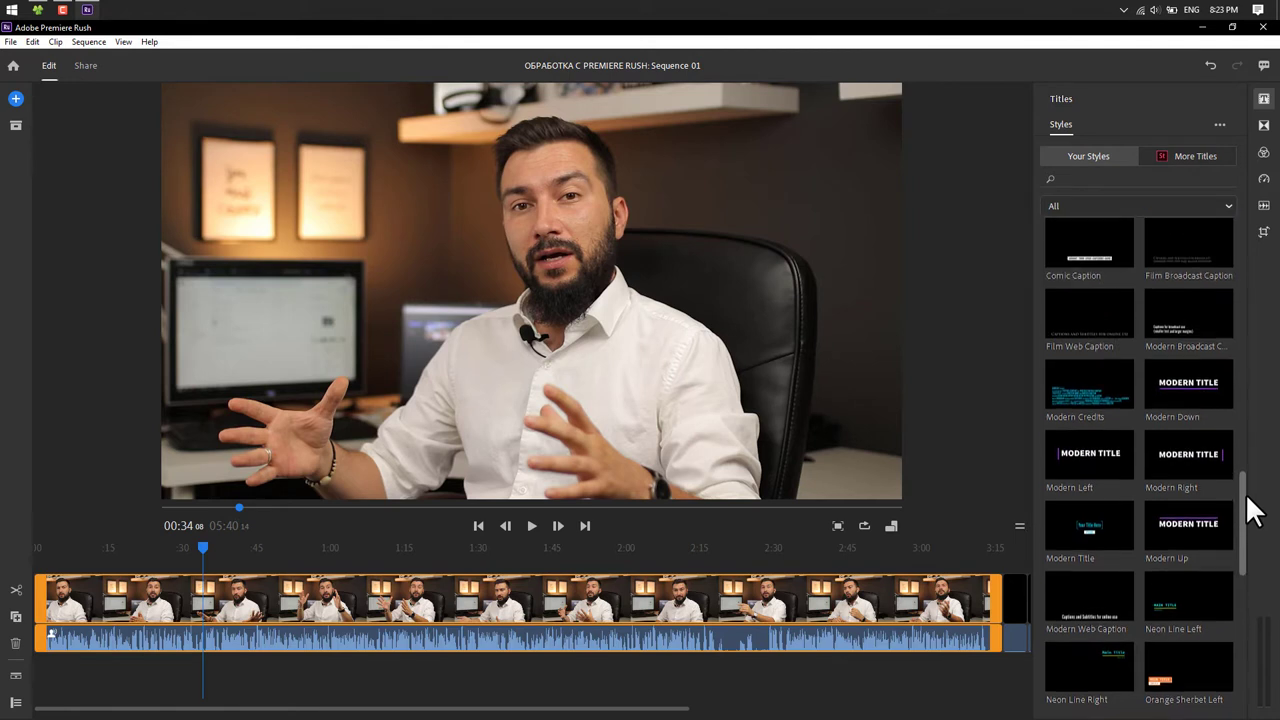
{"action": "left_click_drag", "start_coordinate": [1253, 512], "coordinate": [1253, 506]}
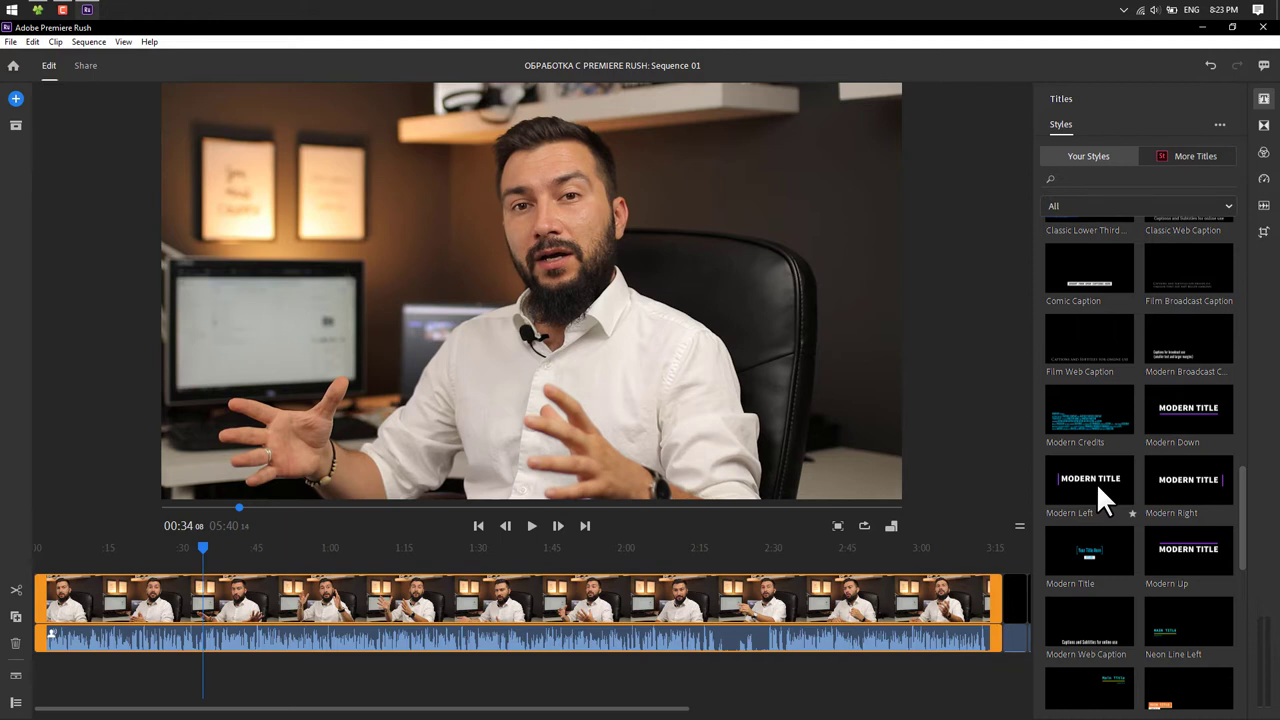
{"action": "mouse_move", "coordinate": [1096, 482]}
{"action": "left_mouse_down"}
{"action": "mouse_move", "coordinate": [676, 591]}
{"action": "mouse_move", "coordinate": [101, 560]}
{"action": "mouse_move", "coordinate": [91, 613]}
{"action": "mouse_move", "coordinate": [166, 622]}
{"action": "mouse_move", "coordinate": [144, 561]}
{"action": "left_mouse_up"}
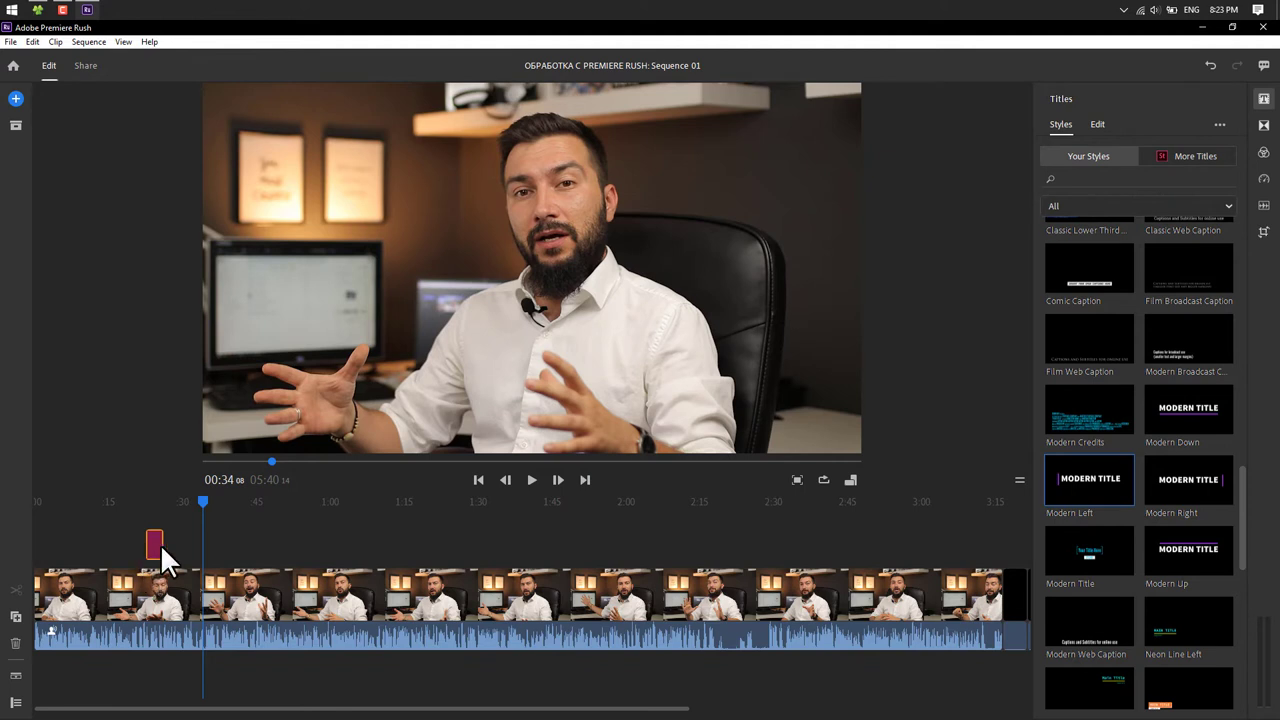
Play from about 0:20 to preview the title, then select the title clip
{"action": "left_click_drag", "start_coordinate": [203, 500], "coordinate": [138, 500]}
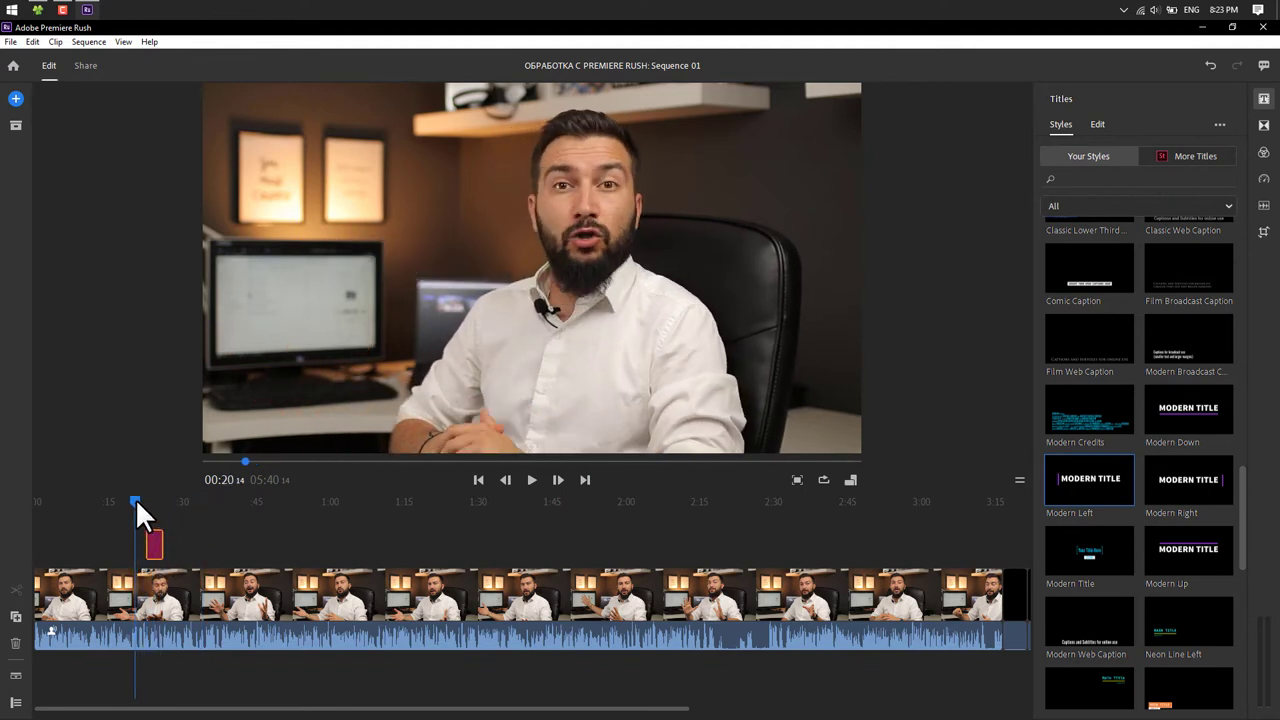
{"action": "key", "text": "space"}
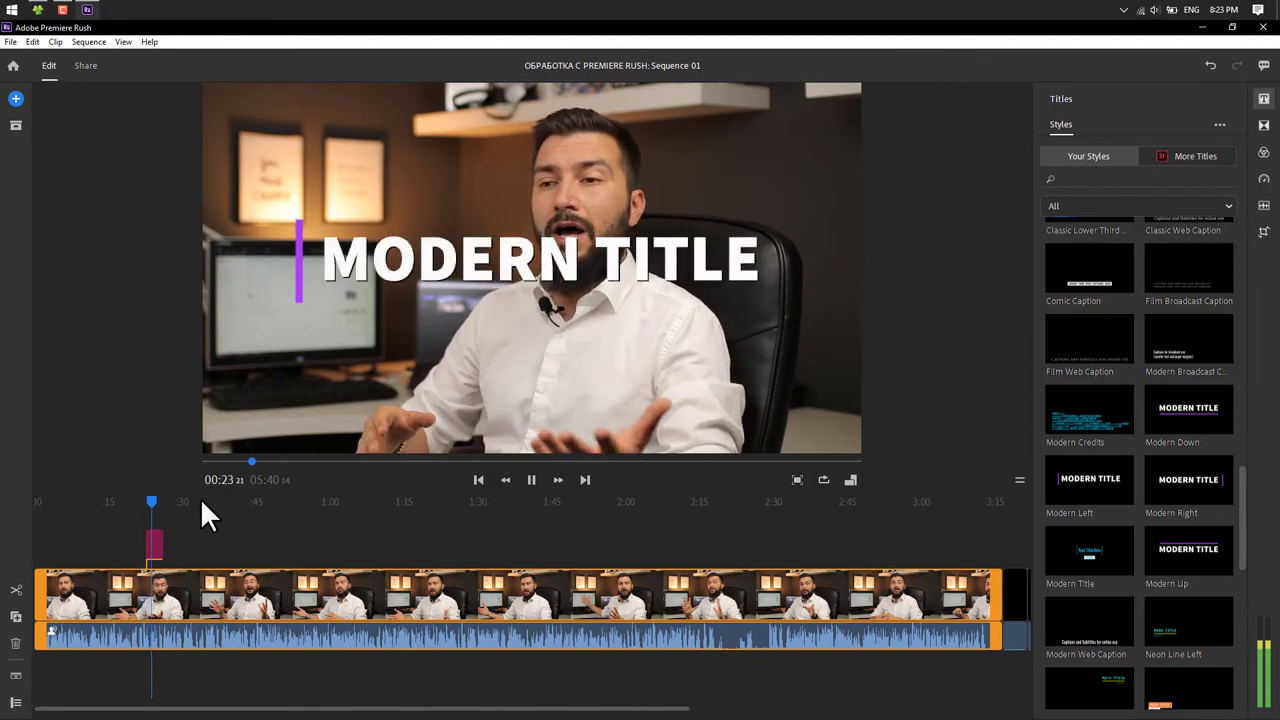
{"action": "key", "text": "space"}
{"action": "left_click", "coordinate": [153, 504]}
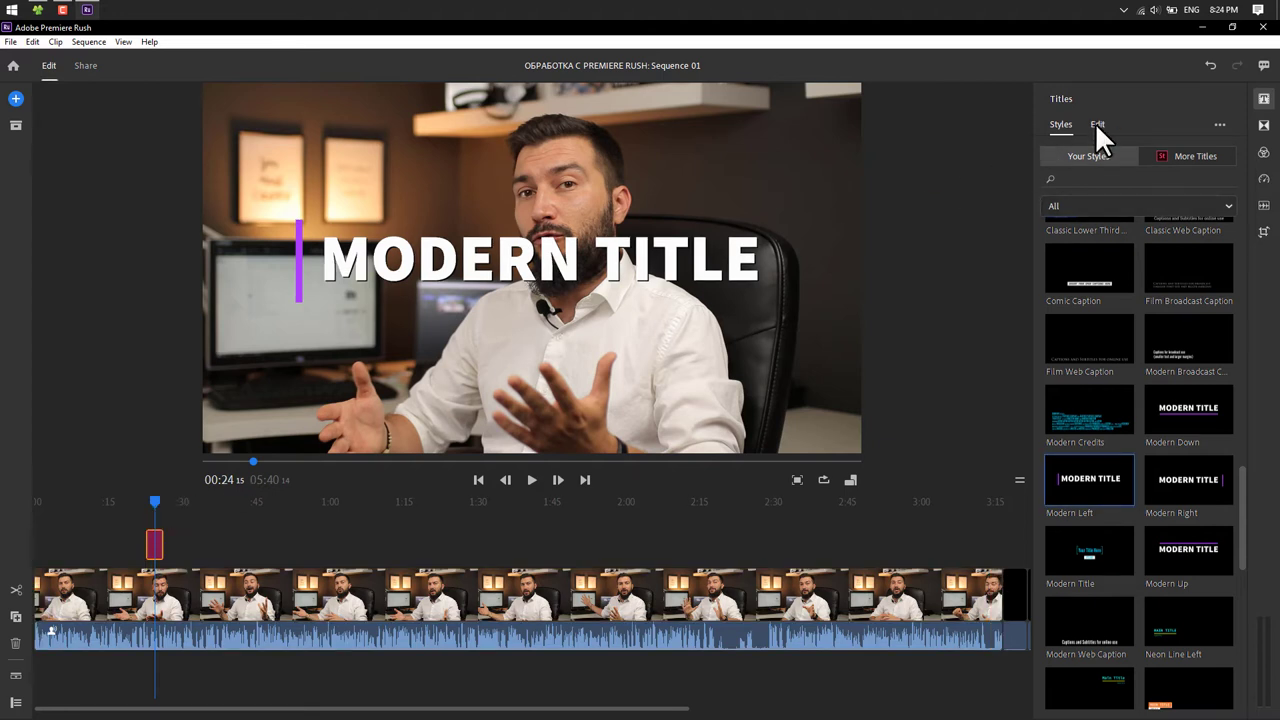
Set the MODERN TITLE font to Bebas Neue Bold and add a text outline
{"action": "left_click", "coordinate": [1096, 124]}
{"action": "left_click", "coordinate": [1050, 160]}
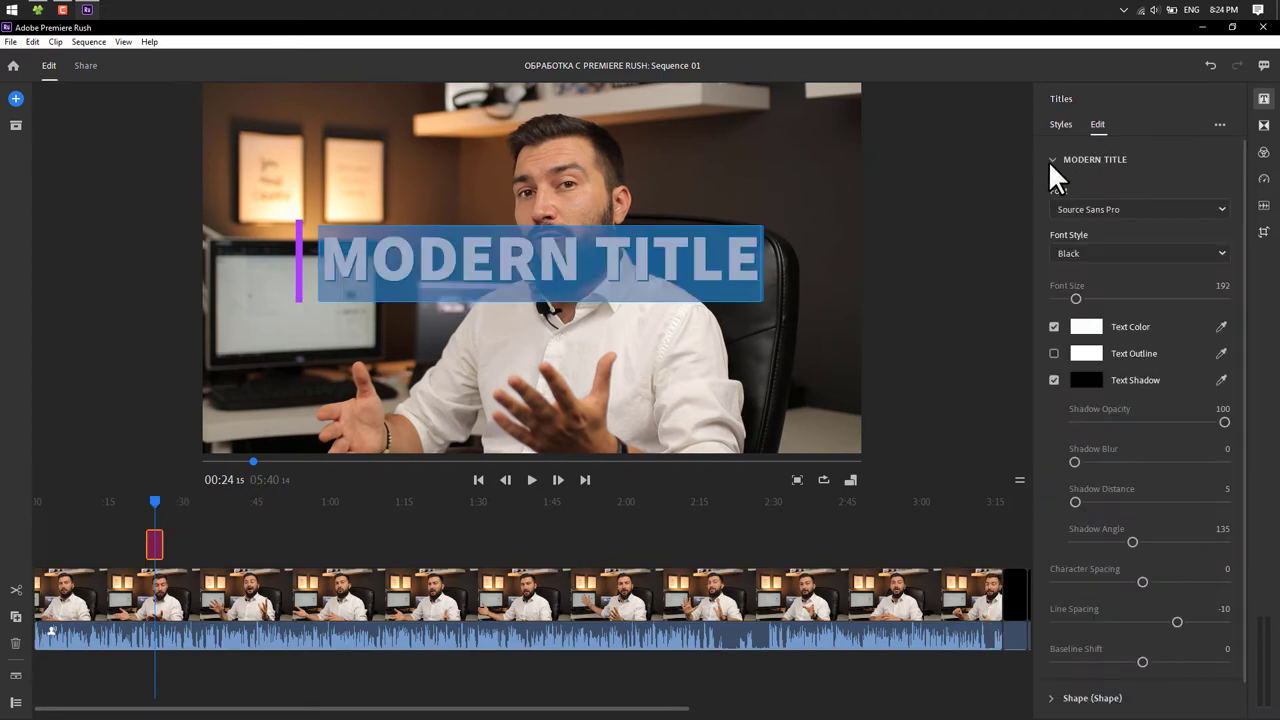
{"action": "left_click", "coordinate": [1139, 208]}
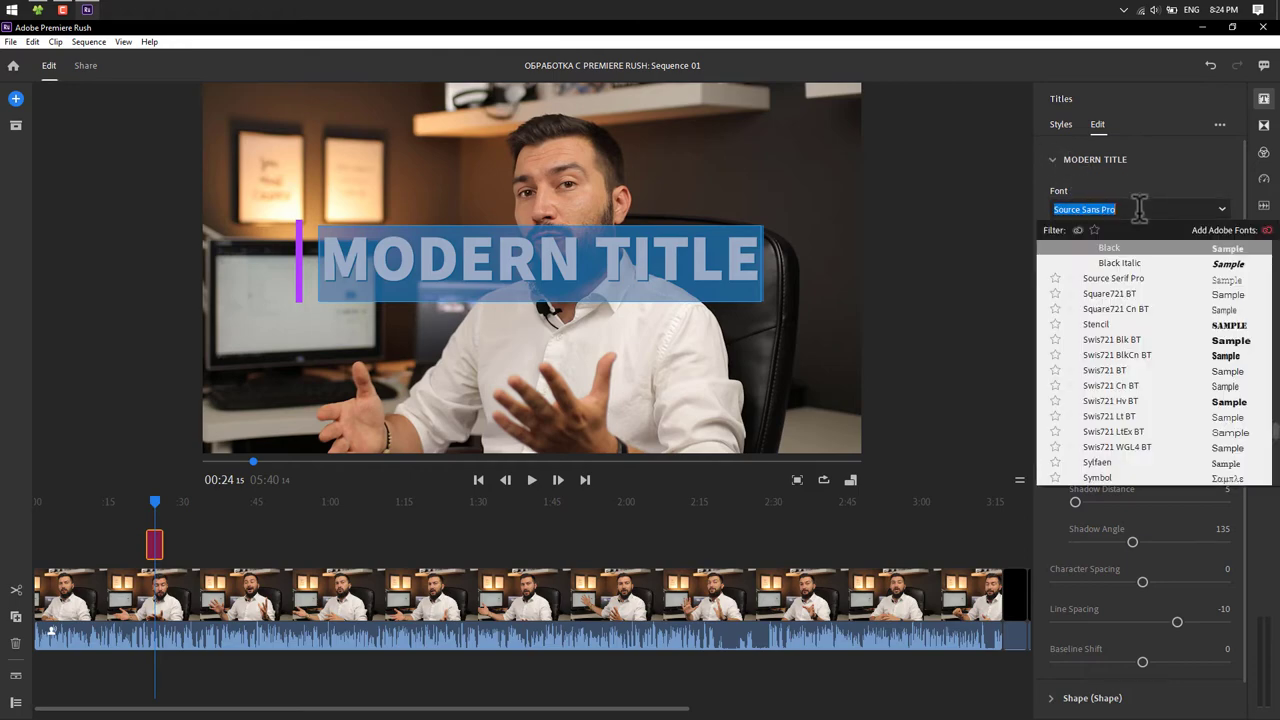
{"action": "type", "text": "BEBAS"}
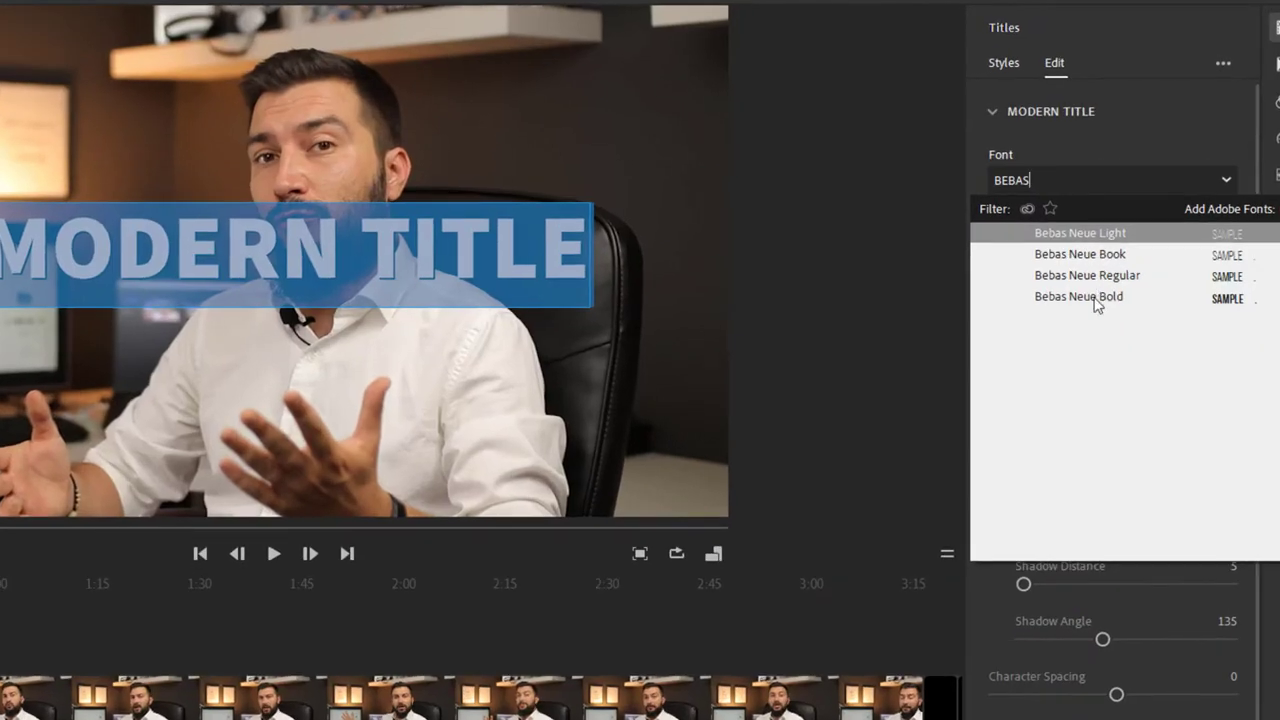
{"action": "left_click", "coordinate": [1096, 300]}
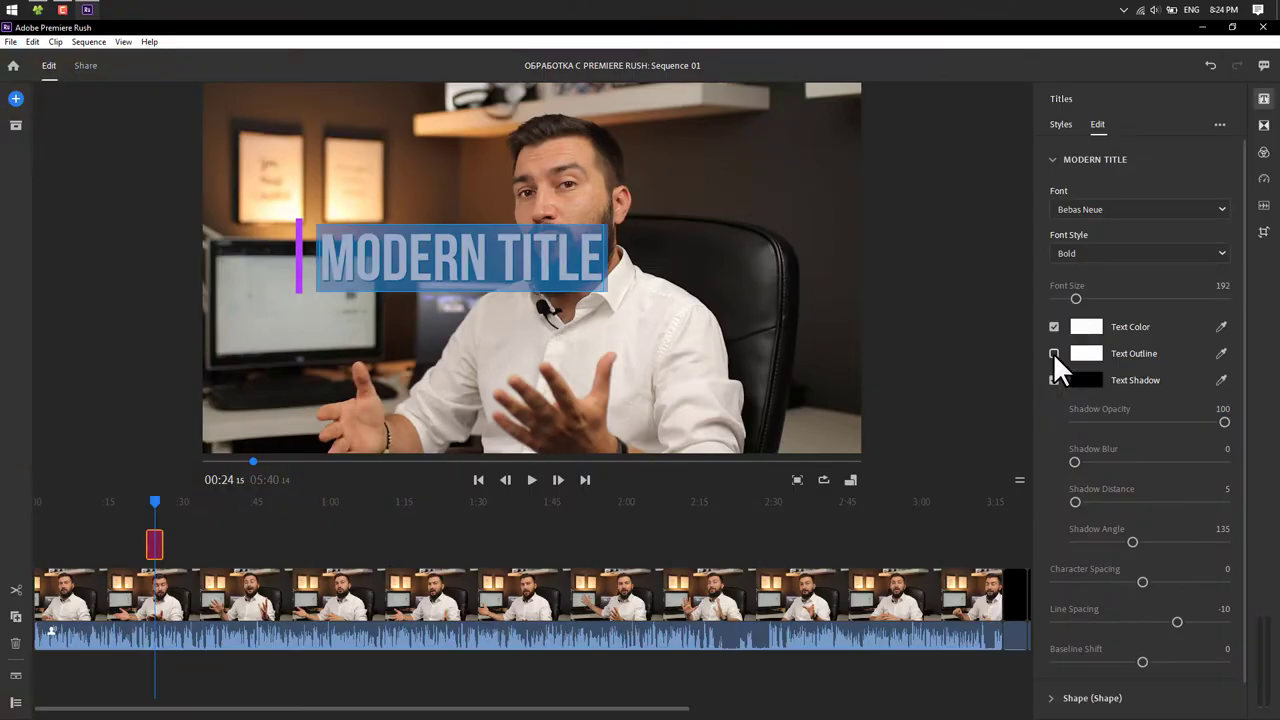
{"action": "left_click", "coordinate": [1053, 353]}
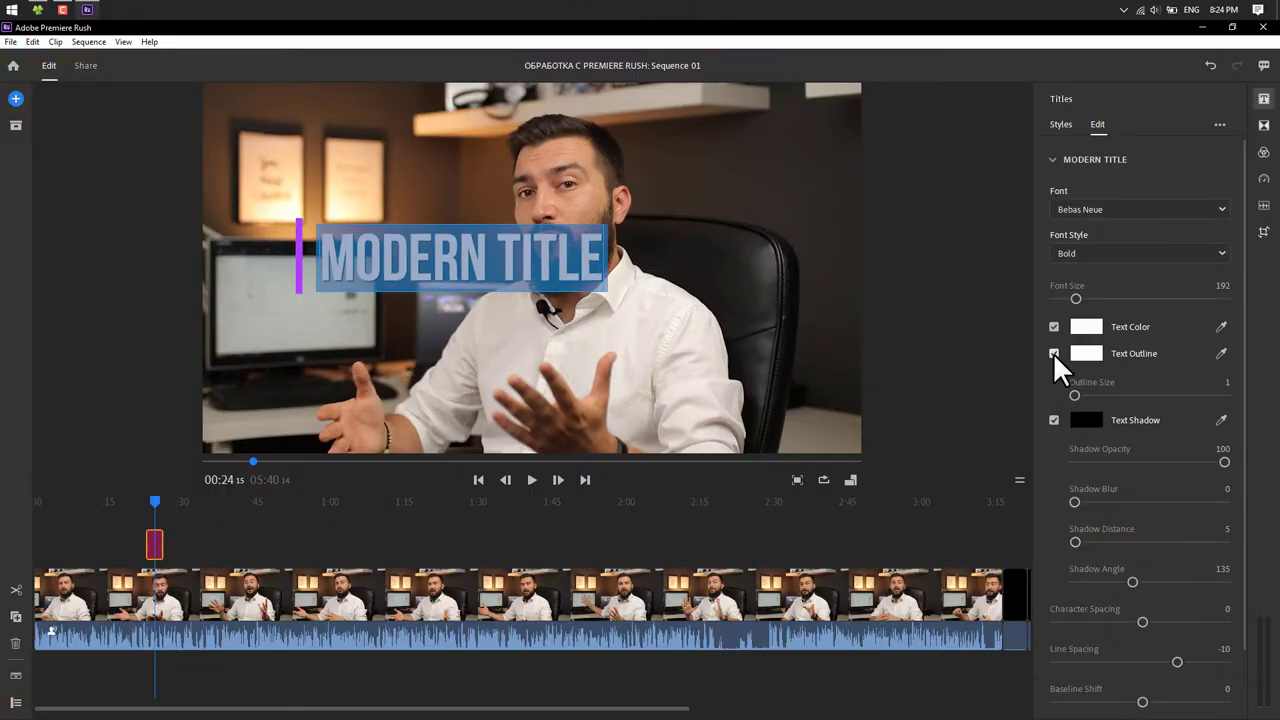
Try the text shadow opacity and letter spacing, leaving spacing reset to 0
{"action": "left_click_drag", "start_coordinate": [1224, 462], "coordinate": [1258, 462]}
{"action": "mouse_move", "coordinate": [1142, 622]}
{"action": "left_mouse_down"}
{"action": "mouse_move", "coordinate": [1182, 622]}
{"action": "mouse_move", "coordinate": [1014, 620]}
{"action": "left_mouse_up"}
{"action": "double_click", "coordinate": [1051, 621]}
{"action": "left_click_drag", "start_coordinate": [1142, 622], "coordinate": [1074, 622]}
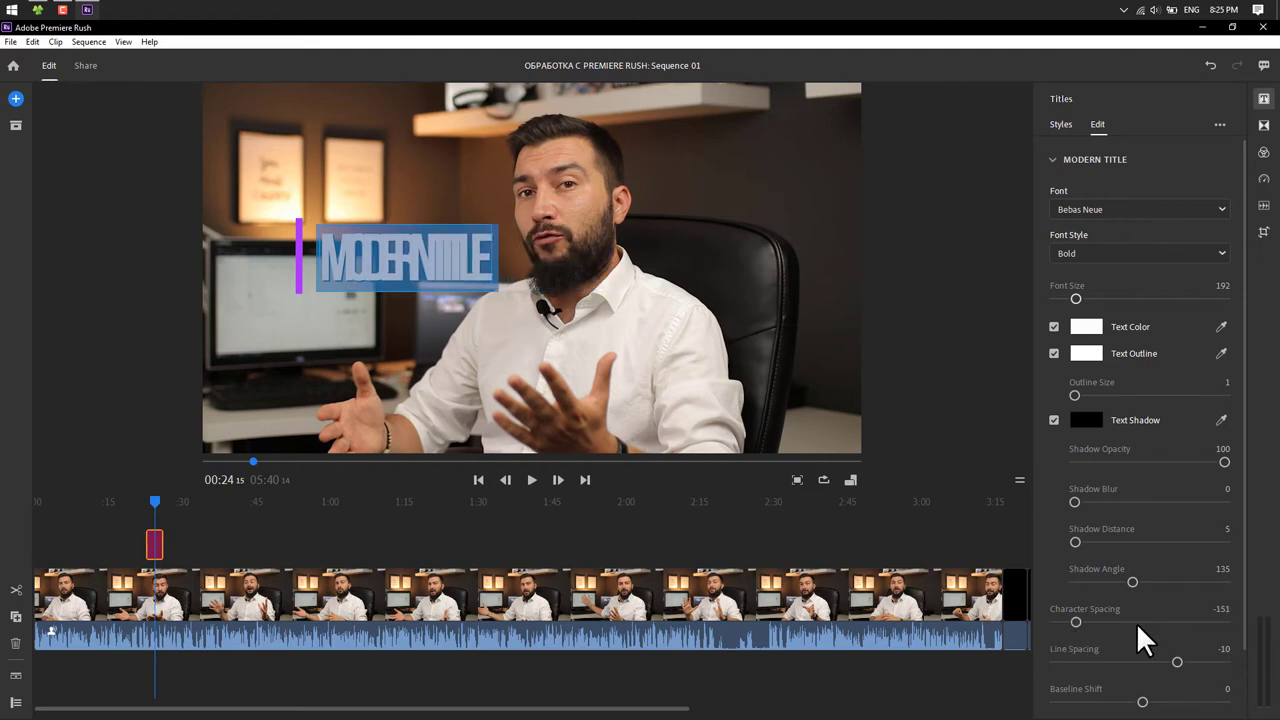
{"action": "double_click", "coordinate": [1079, 626]}
Try a shadow on the accent shape, remove it, and move the title lower
{"action": "scroll", "coordinate": [1248, 595], "scroll_direction": "down", "scroll_amount": 2}
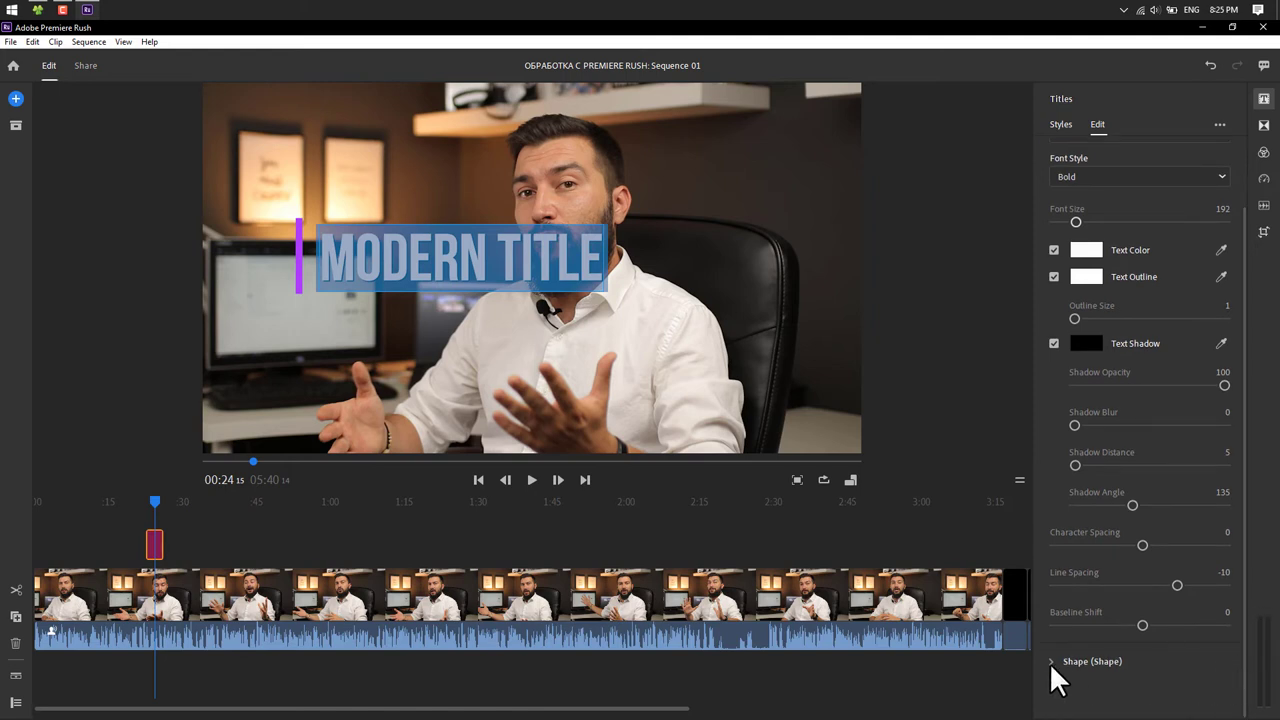
{"action": "left_click", "coordinate": [1050, 662]}
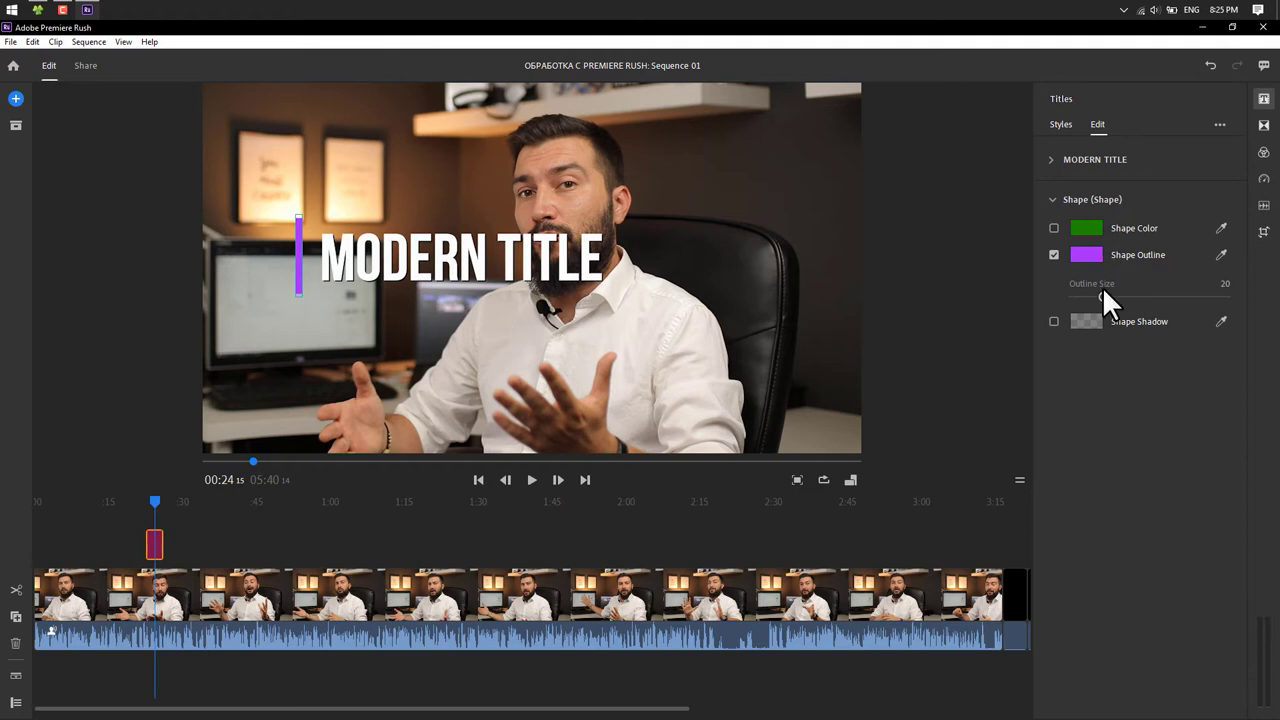
{"action": "left_click", "coordinate": [1052, 321]}
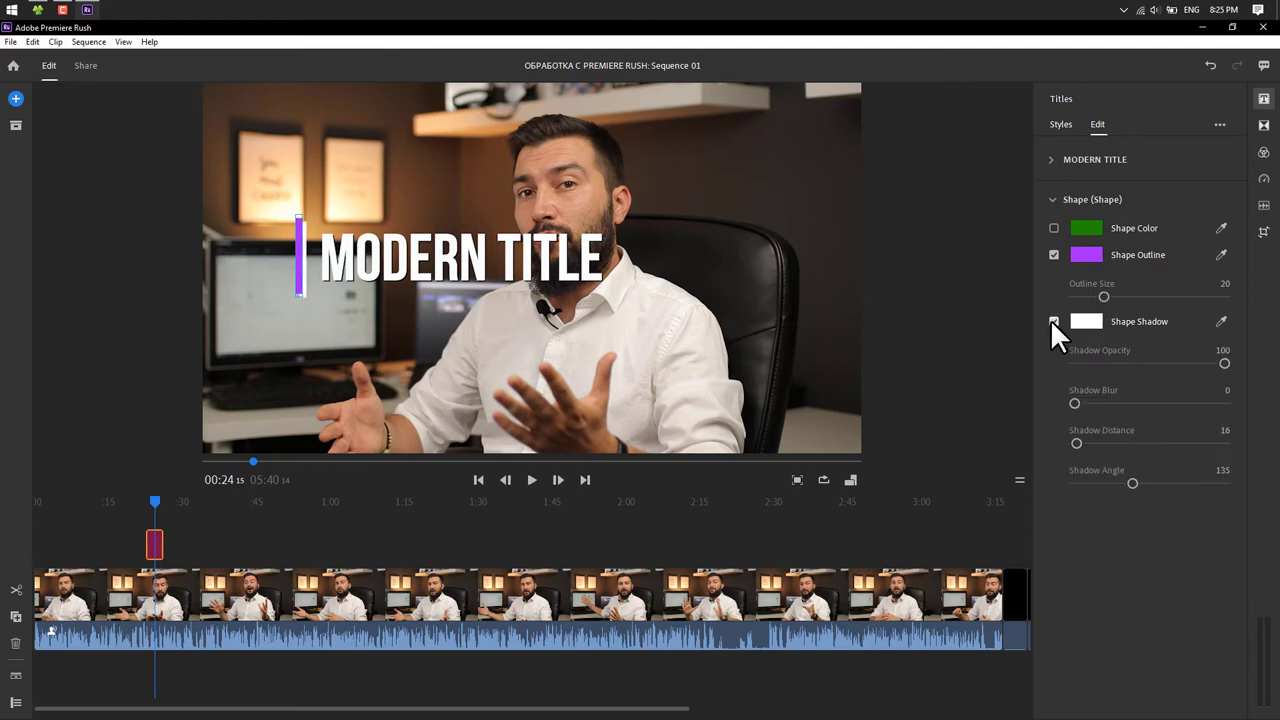
{"action": "left_click", "coordinate": [1052, 321]}
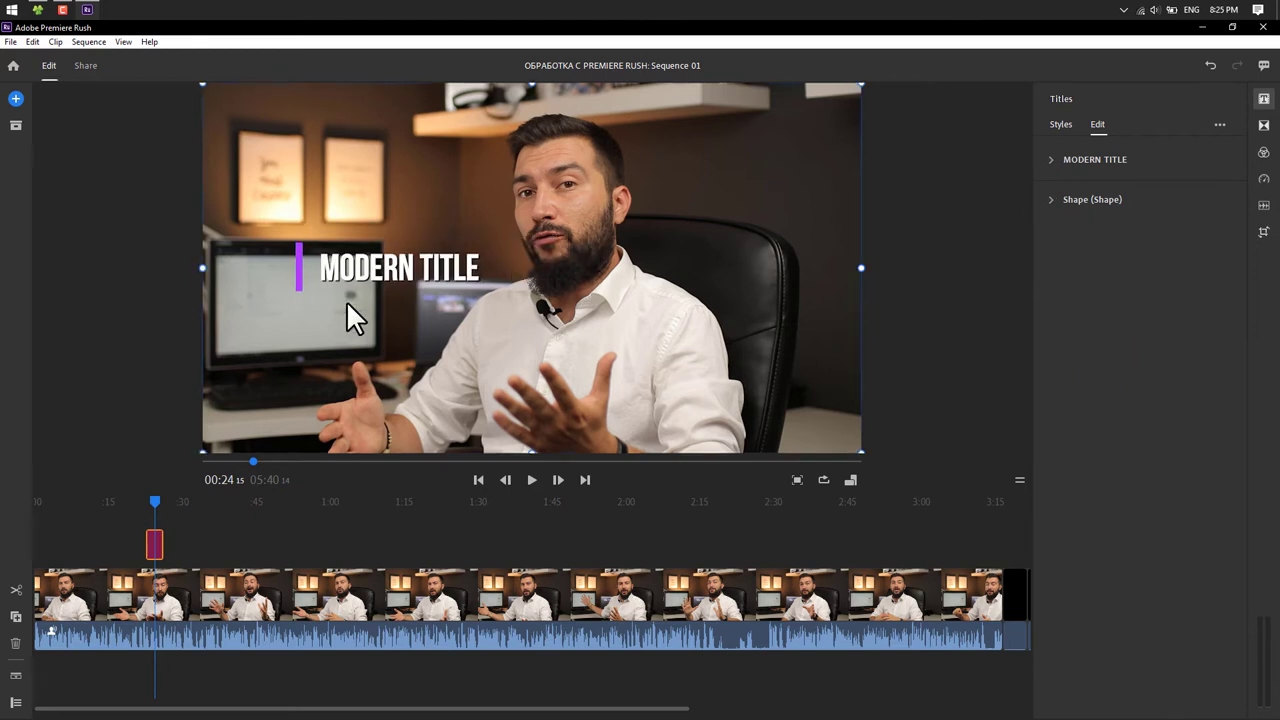
{"action": "mouse_move", "coordinate": [347, 303]}
{"action": "left_mouse_down"}
{"action": "mouse_move", "coordinate": [398, 300]}
{"action": "mouse_move", "coordinate": [367, 393]}
{"action": "mouse_move", "coordinate": [323, 416]}
{"action": "left_mouse_up"}
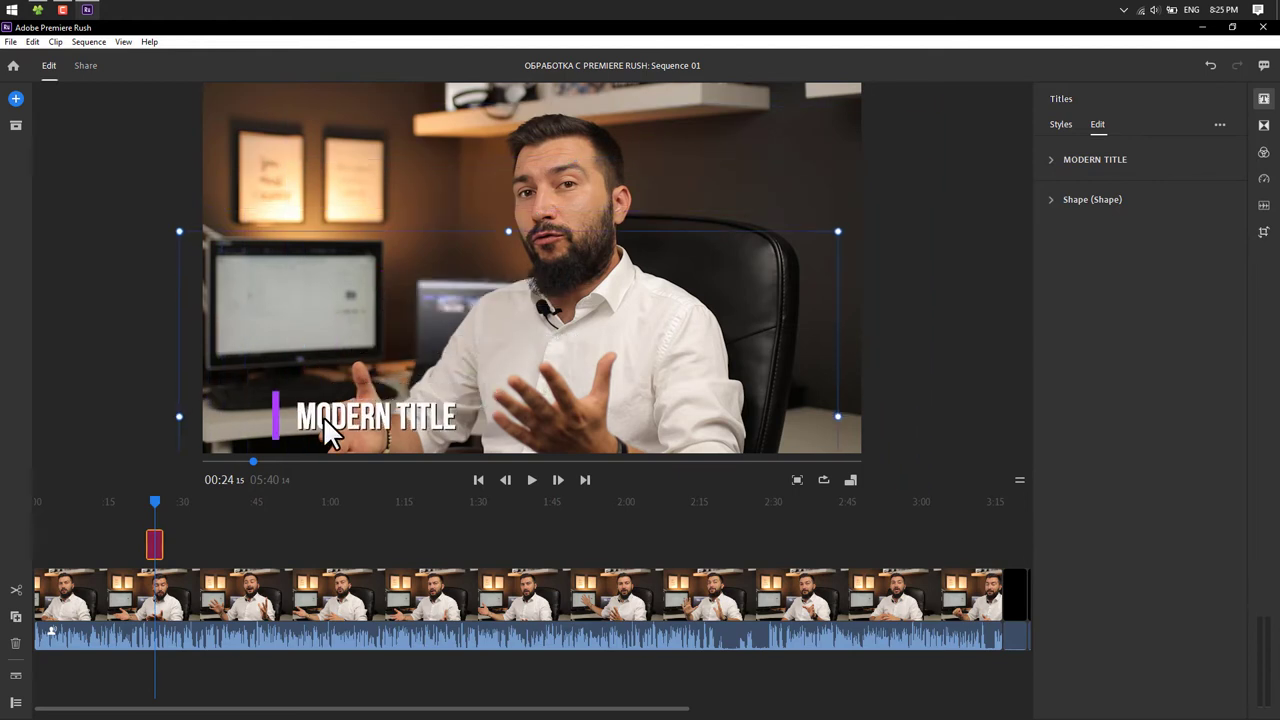
Enlarge the title to size 152, retype it as 'ADOBE premiere rush', and replay from 00:21
{"action": "left_click", "coordinate": [1051, 159]}
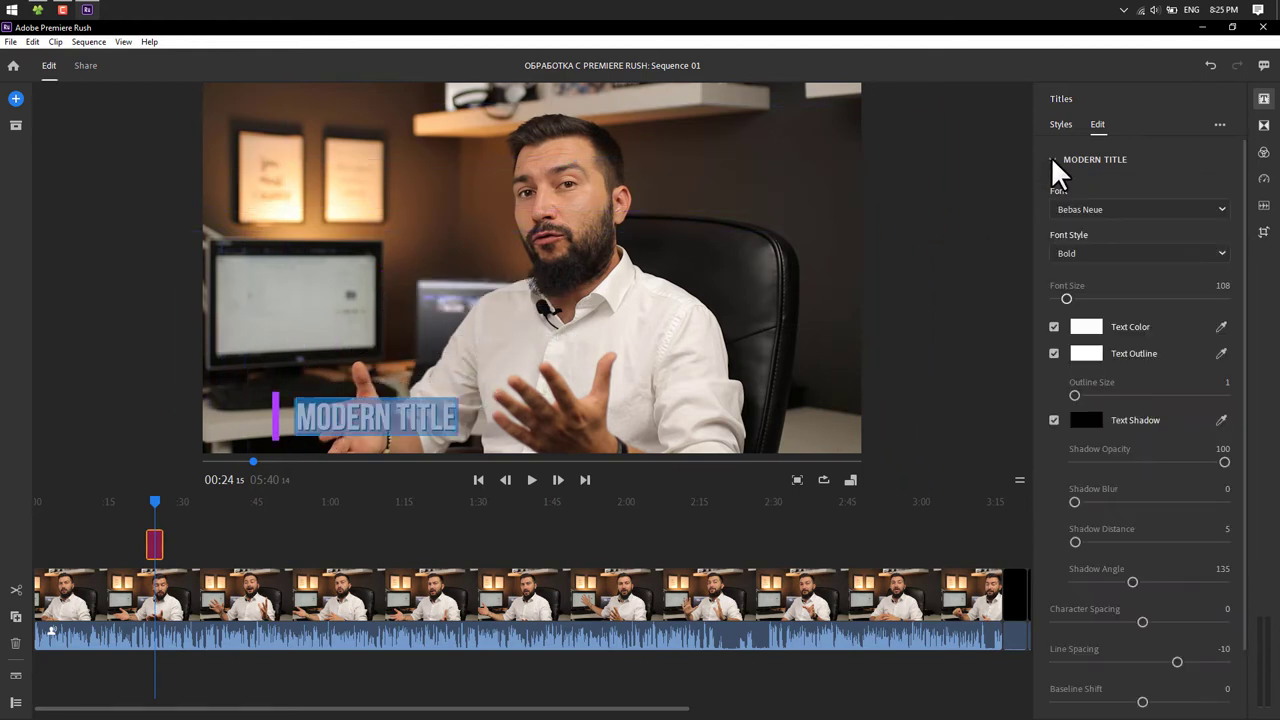
{"action": "left_click_drag", "start_coordinate": [1066, 298], "coordinate": [1070, 298]}
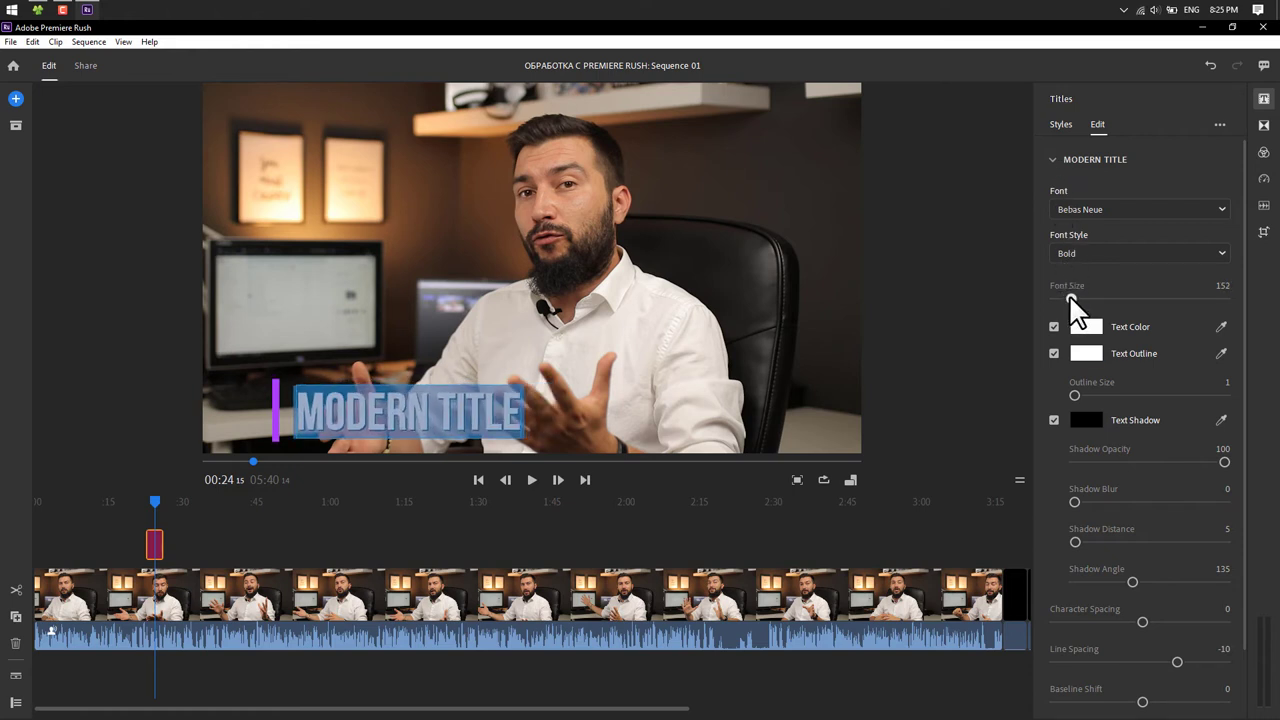
{"action": "left_click", "coordinate": [417, 410]}
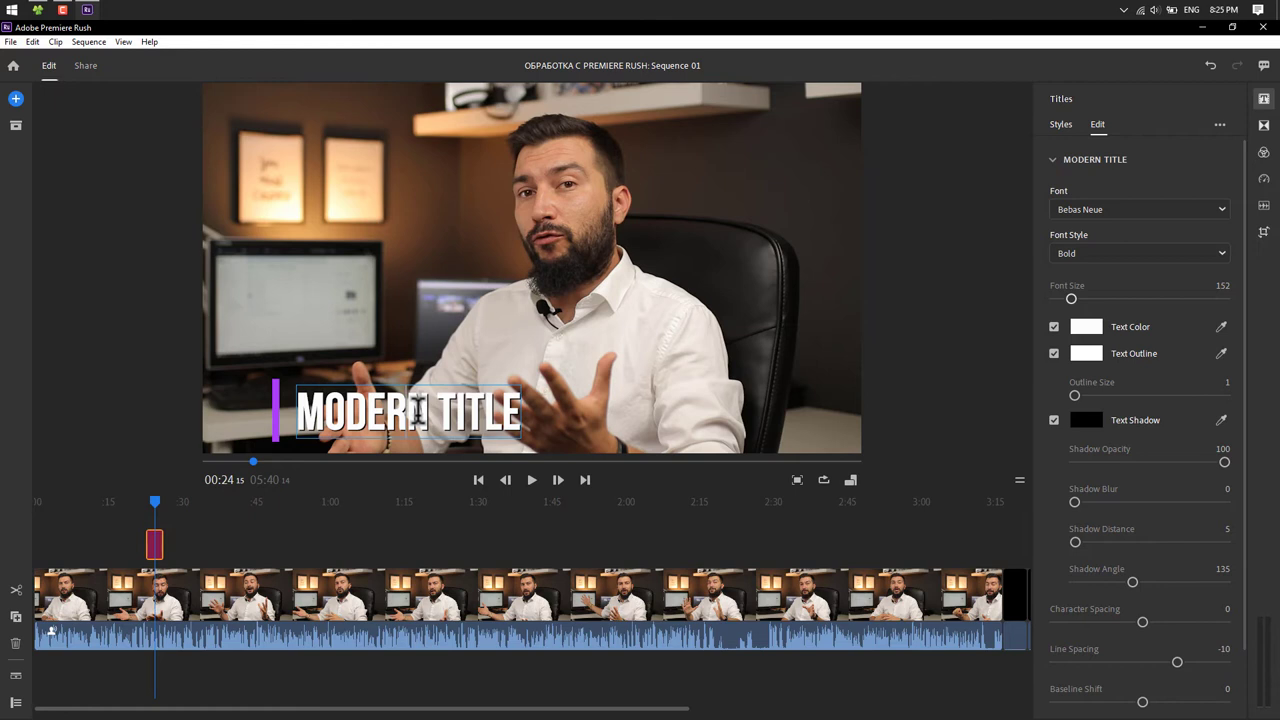
{"action": "double_click", "coordinate": [417, 410]}
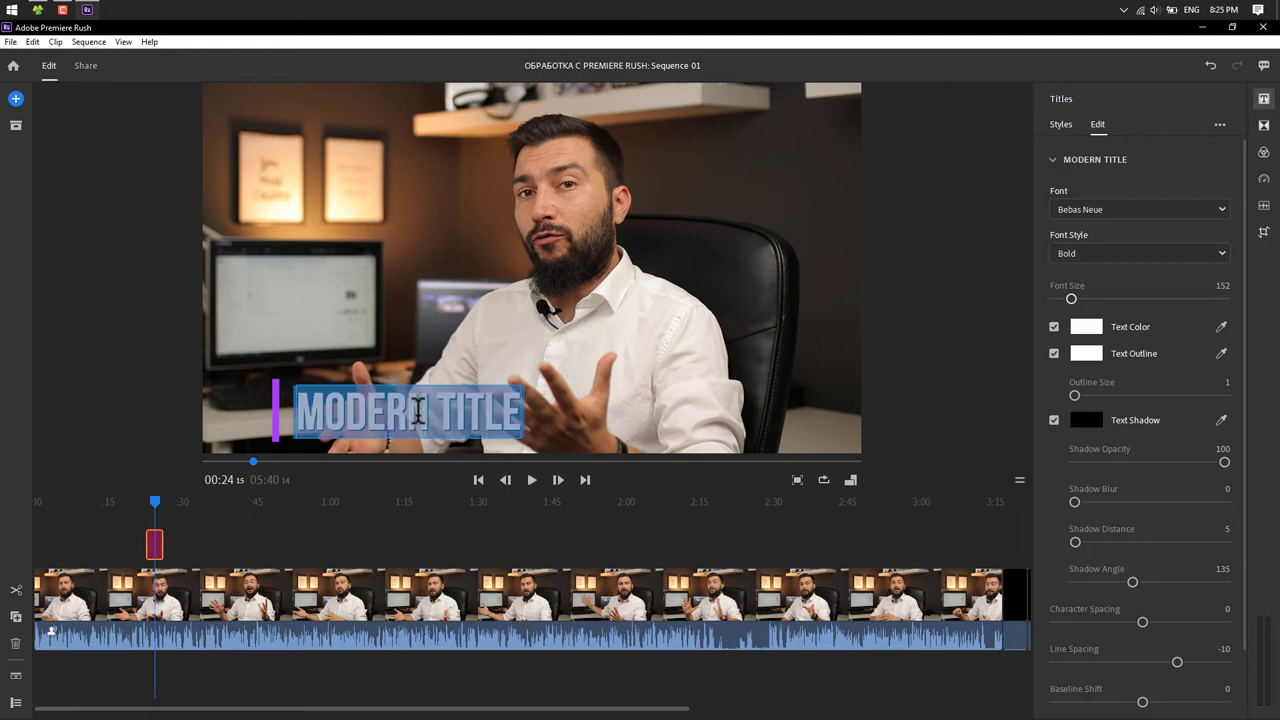
{"action": "type", "text": "A"}
{"action": "type", "text": "DOBE"}
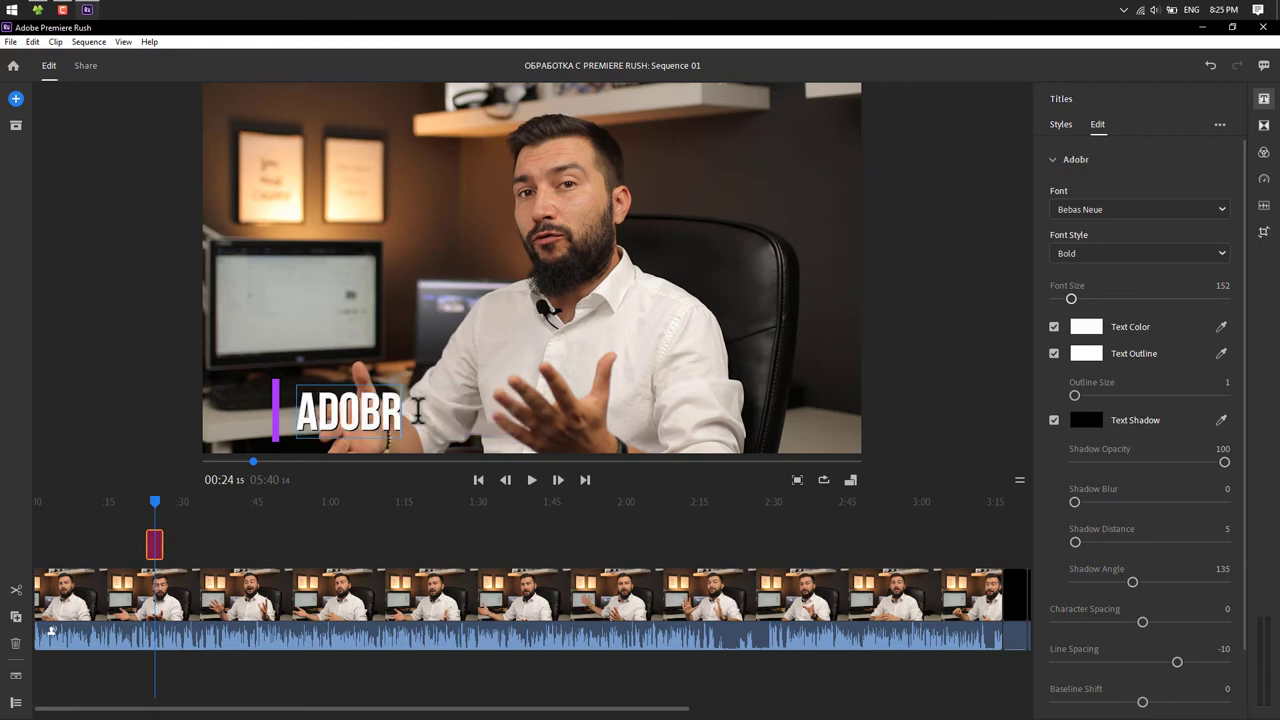
{"action": "type", "text": " premi"}
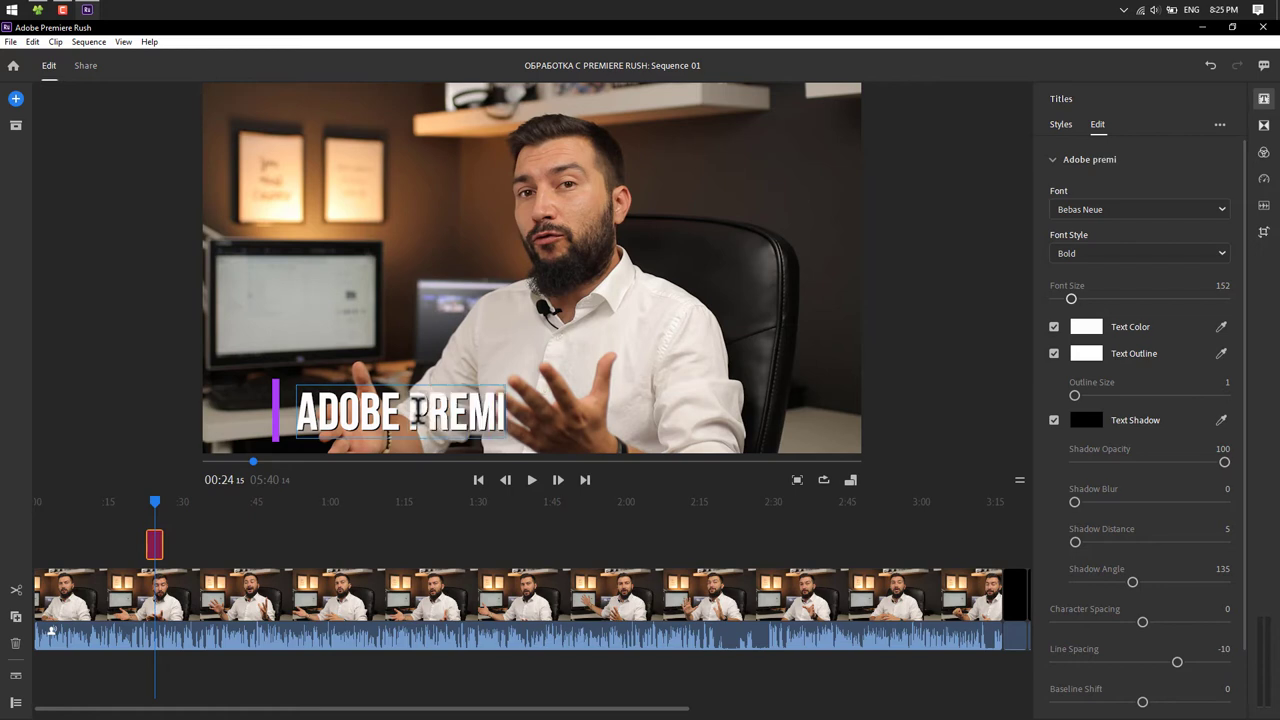
{"action": "type", "text": "ere rush"}
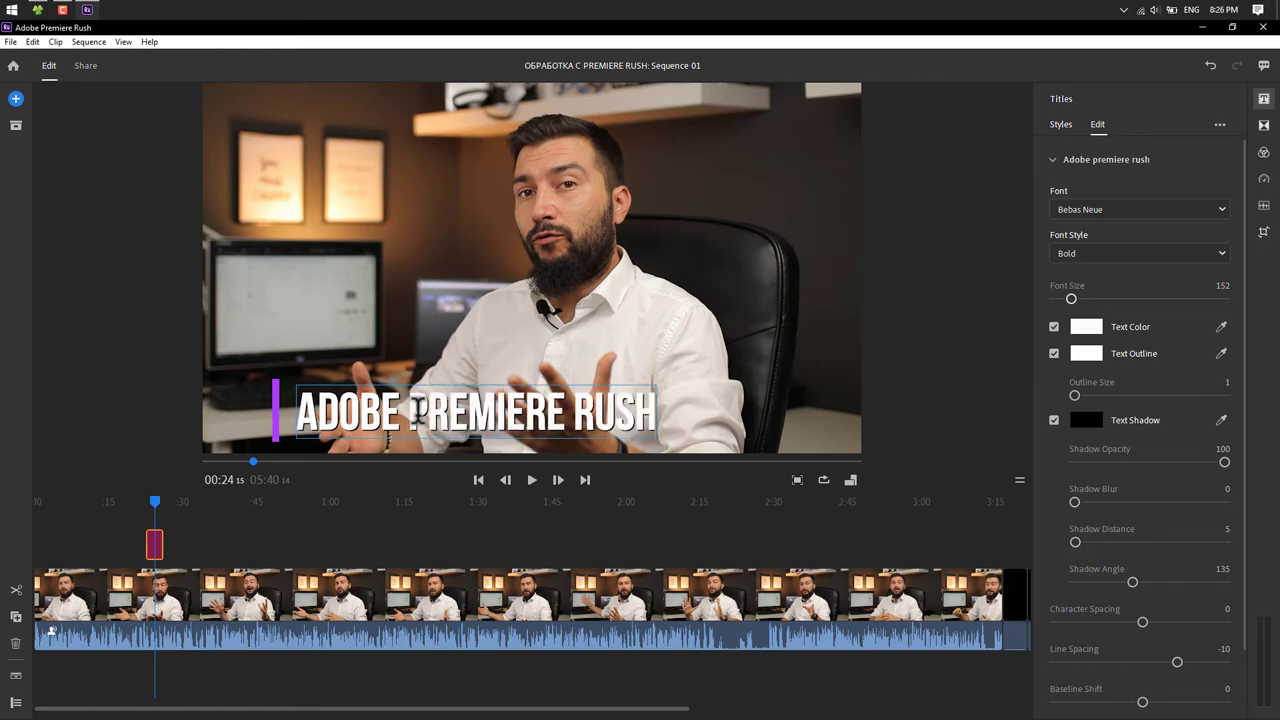
{"action": "left_click", "coordinate": [118, 438]}
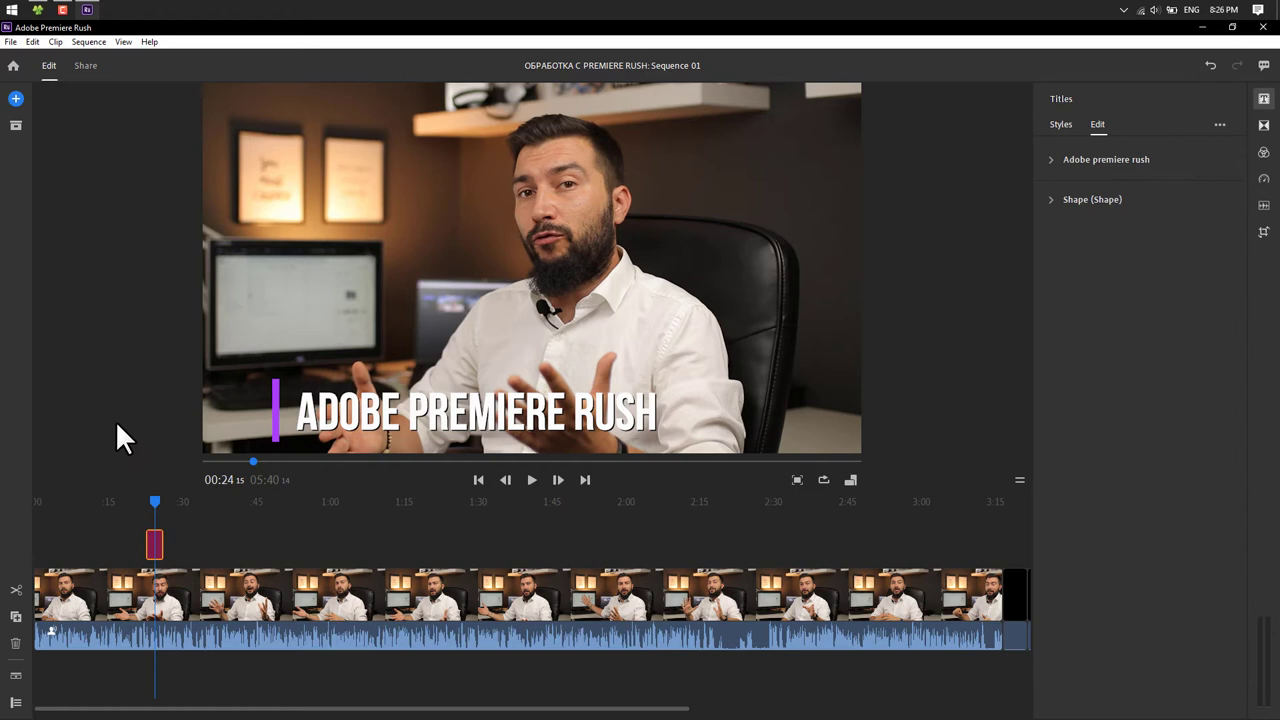
{"action": "left_click_drag", "start_coordinate": [156, 497], "coordinate": [145, 497]}
{"action": "key", "text": "space"}
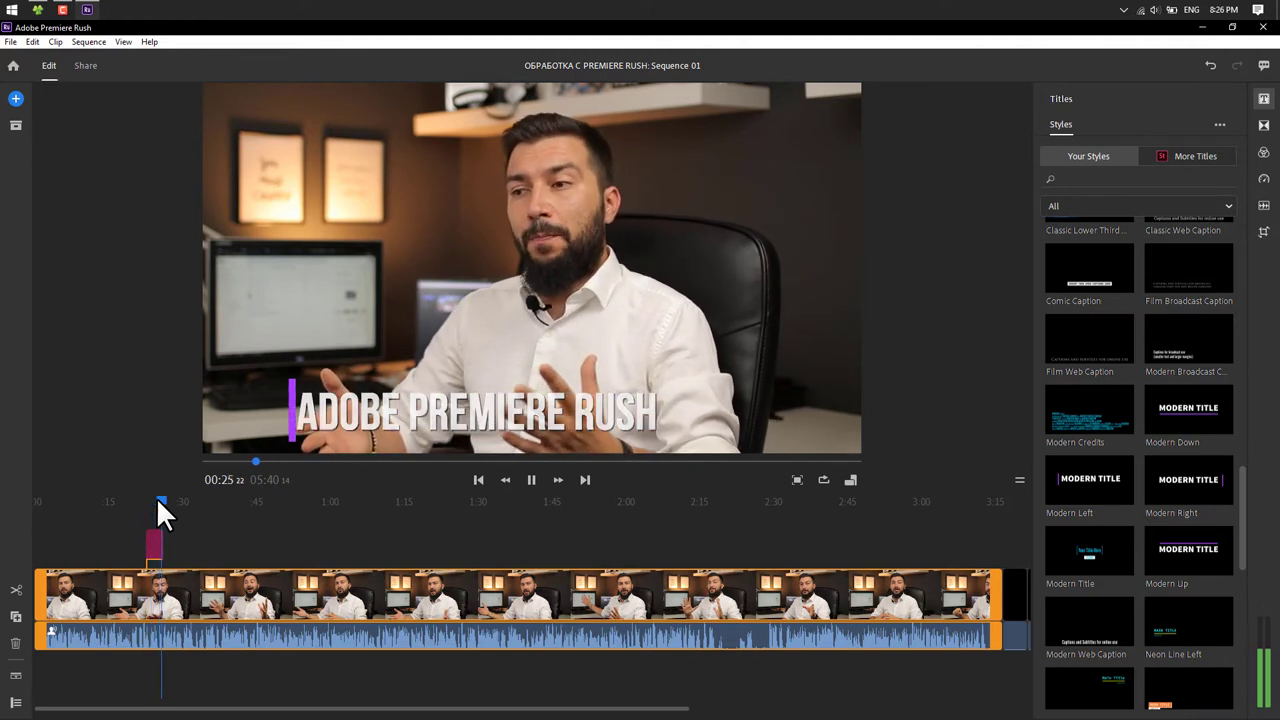
Import the Premiere Rush logo PNG from the Downloads folder into the project
{"action": "key", "text": "space"}
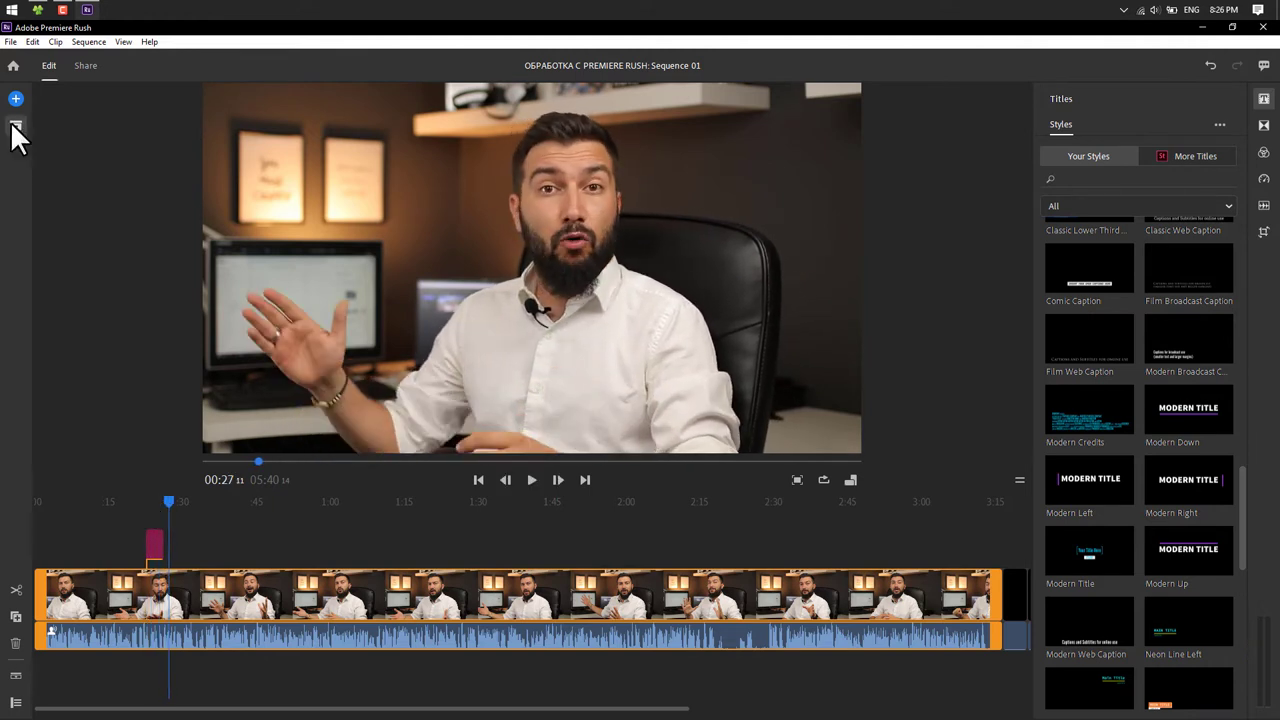
{"action": "left_click", "coordinate": [14, 124]}
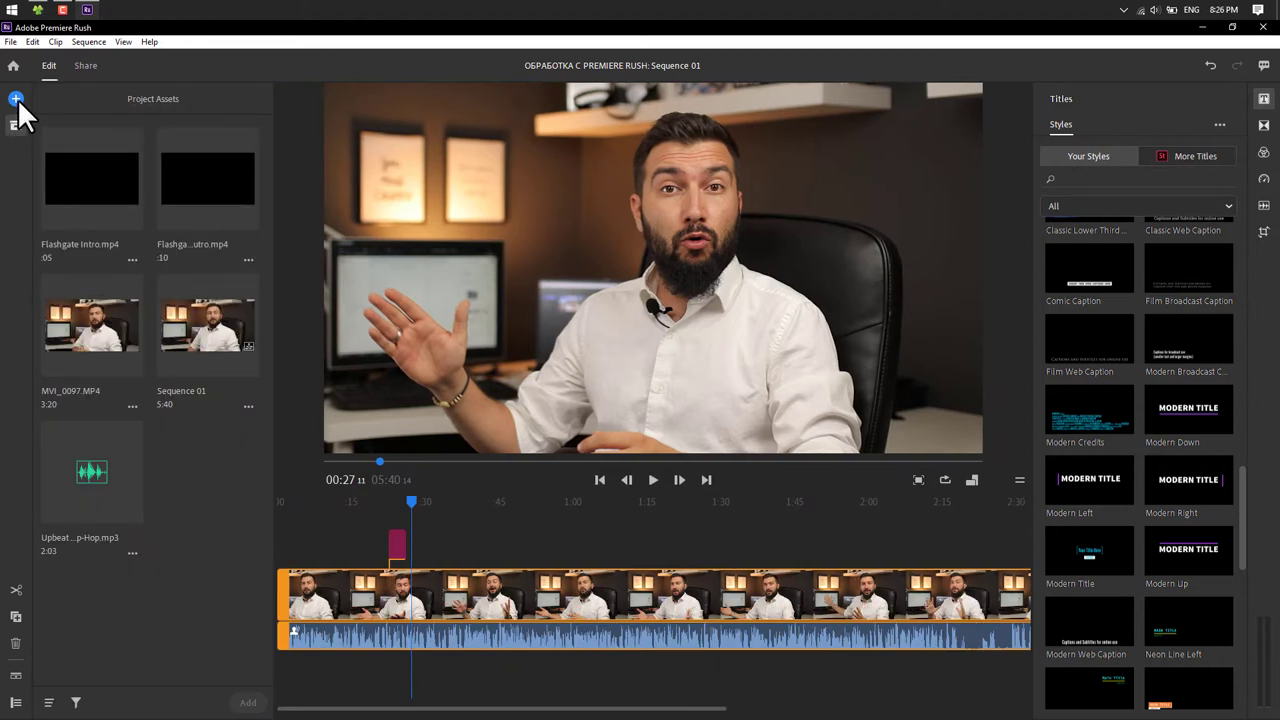
{"action": "left_click", "coordinate": [16, 100]}
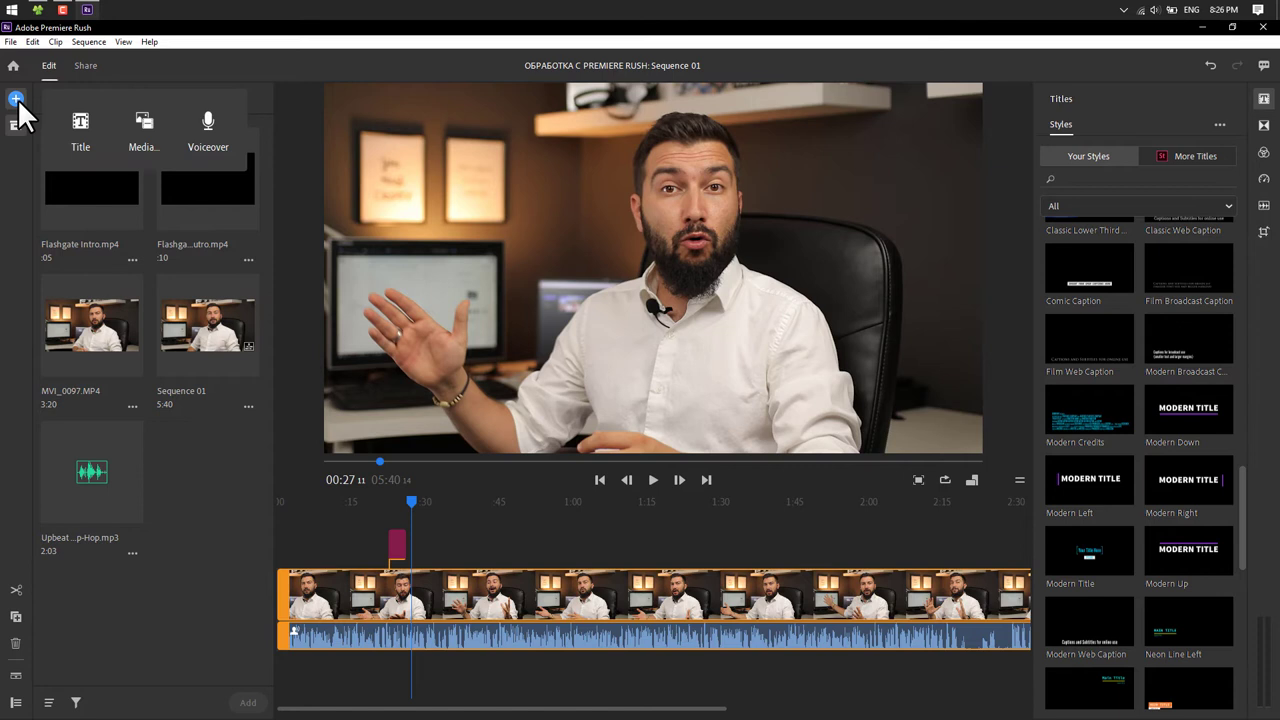
{"action": "left_click", "coordinate": [147, 128]}
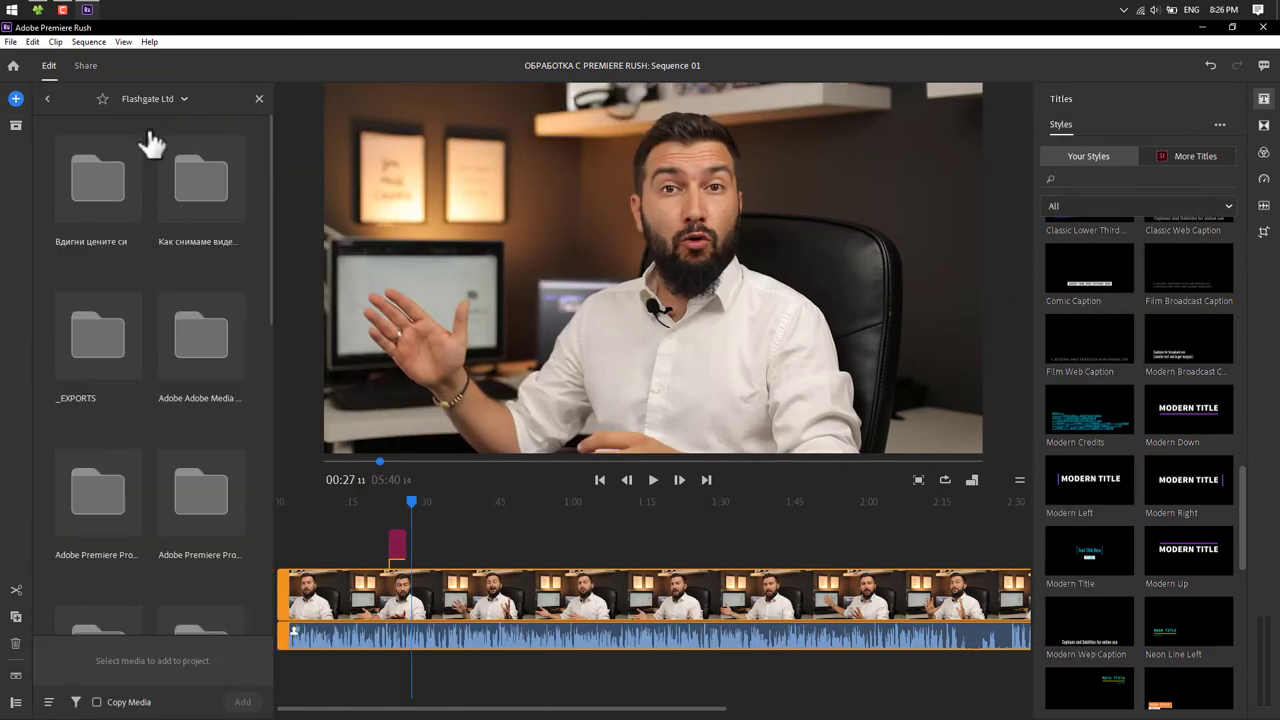
{"action": "left_click", "coordinate": [49, 100]}
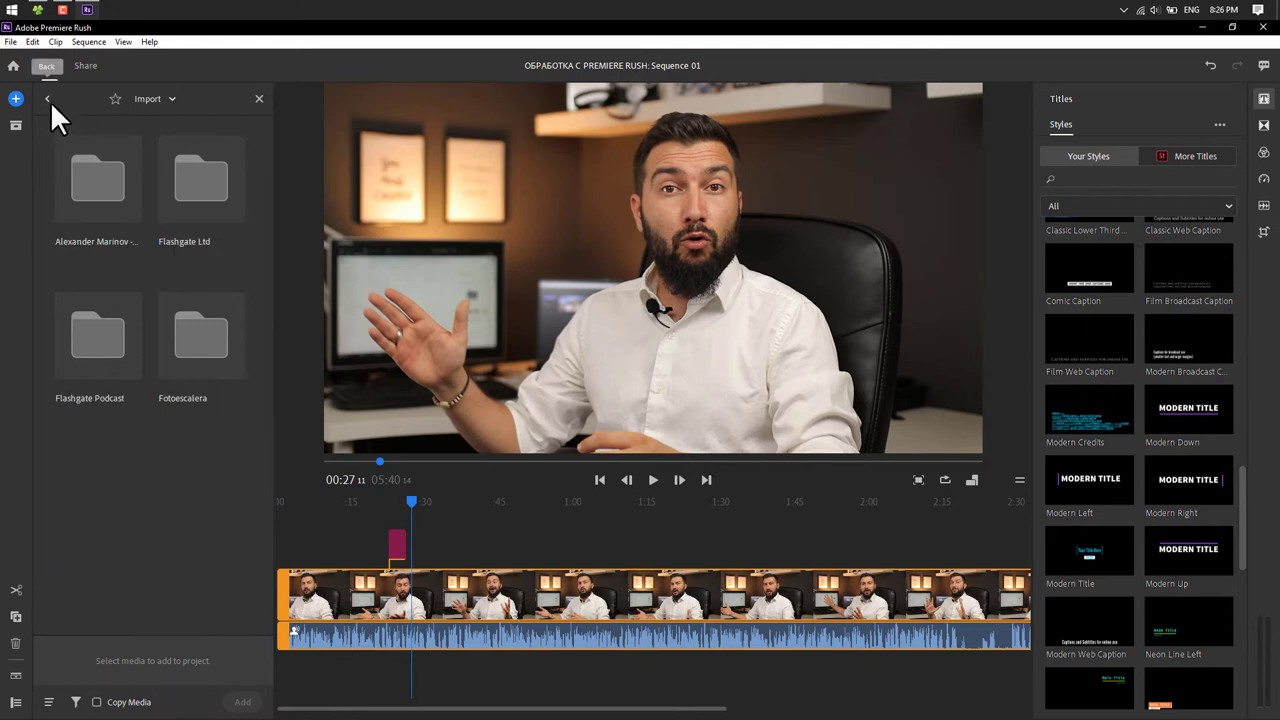
{"action": "left_click", "coordinate": [50, 101]}
{"action": "left_click", "coordinate": [203, 185]}
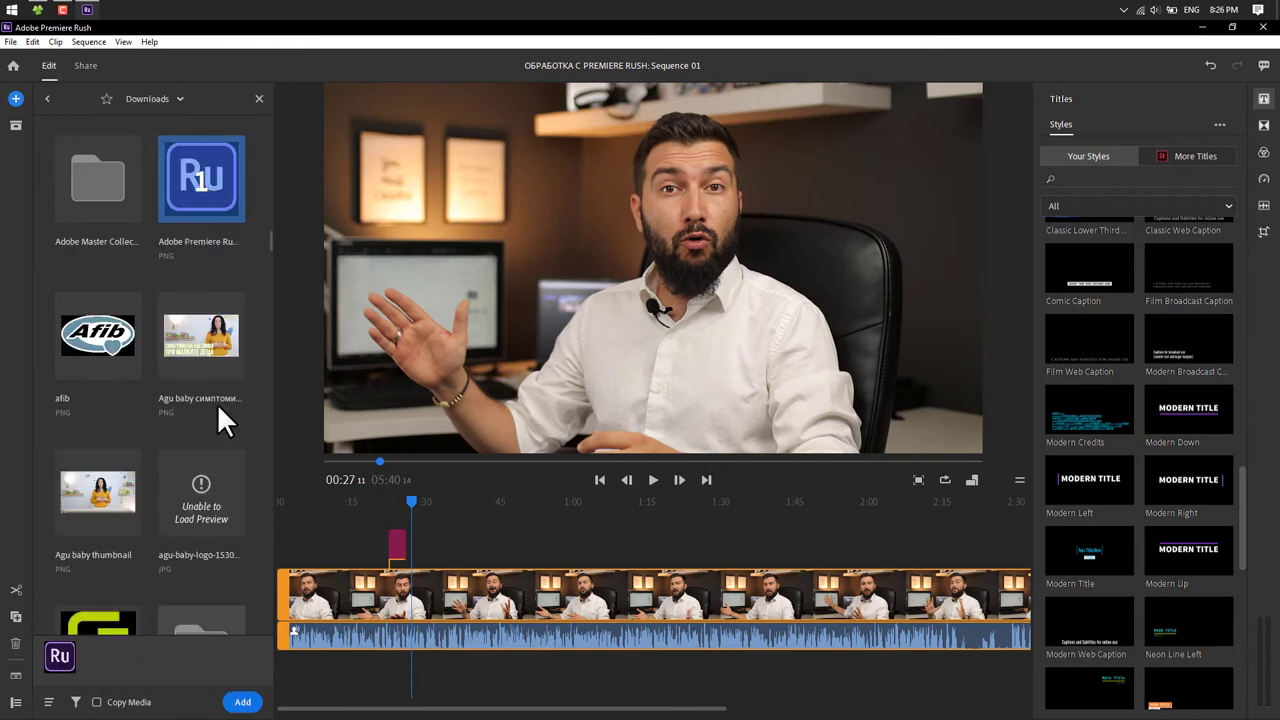
{"action": "left_click", "coordinate": [242, 702]}
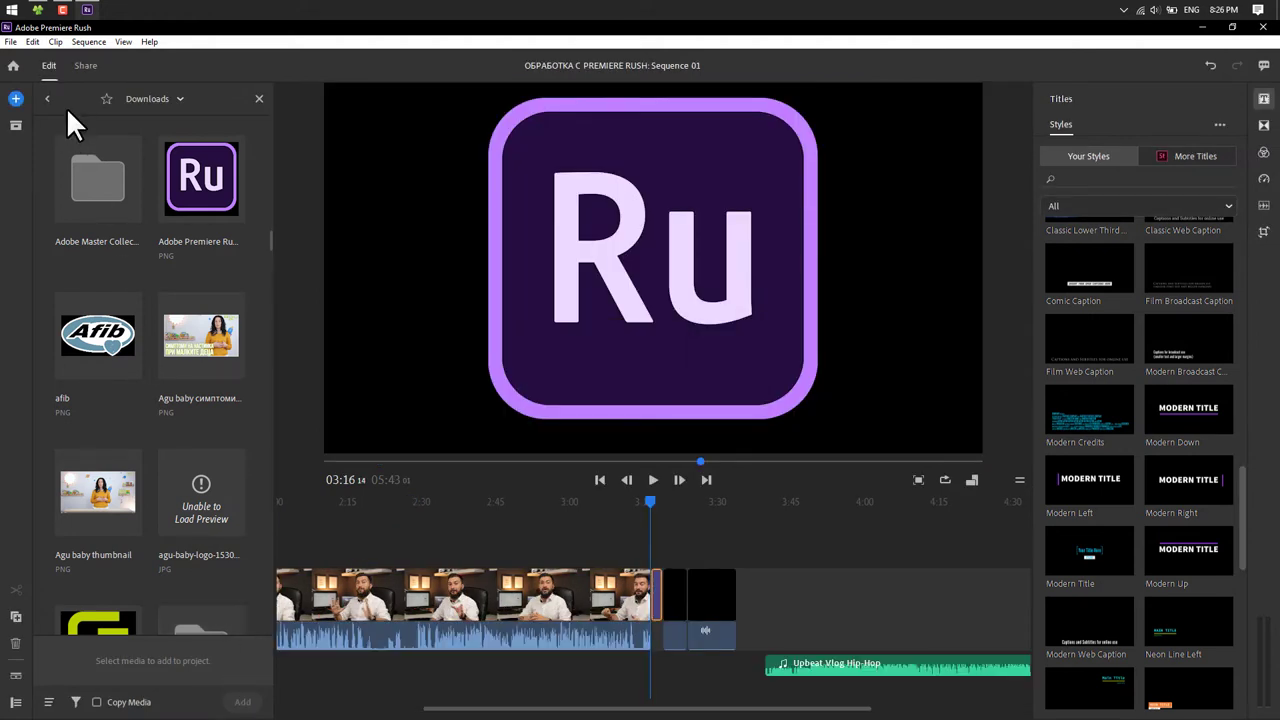
Drag the logo clip onto the track above the main video near the start
{"action": "left_click", "coordinate": [20, 126]}
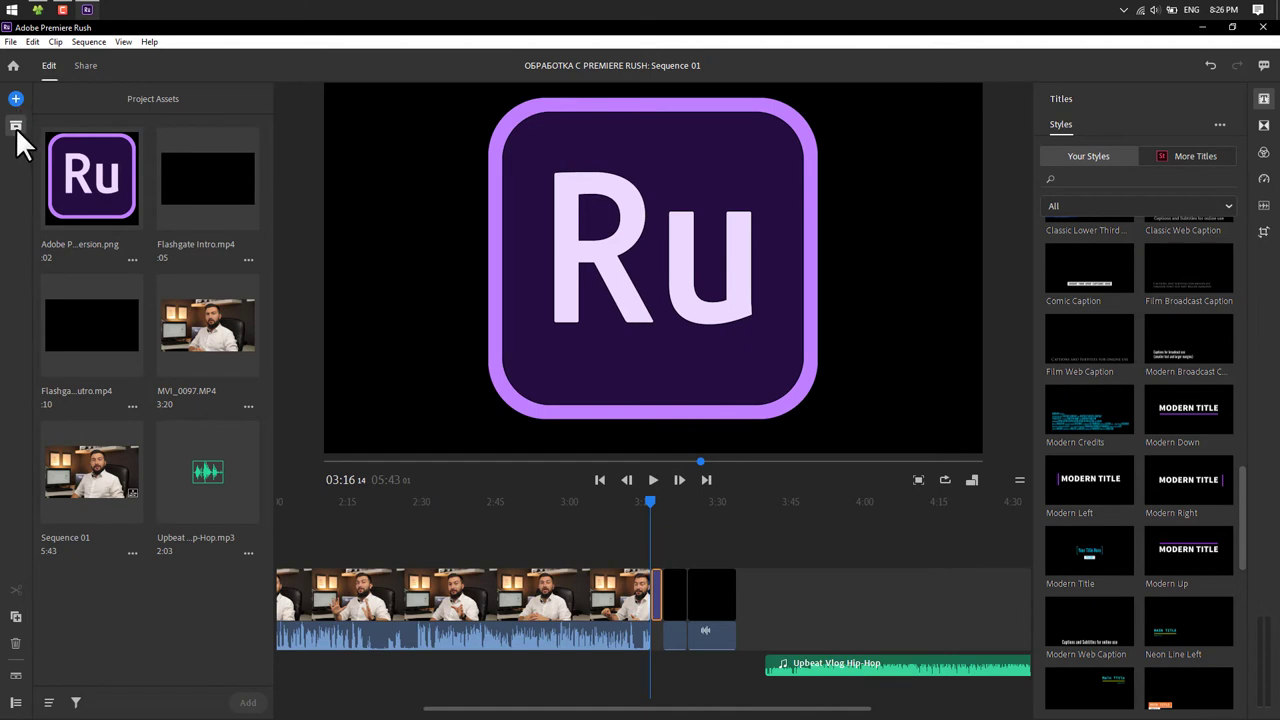
{"action": "left_click", "coordinate": [15, 127]}
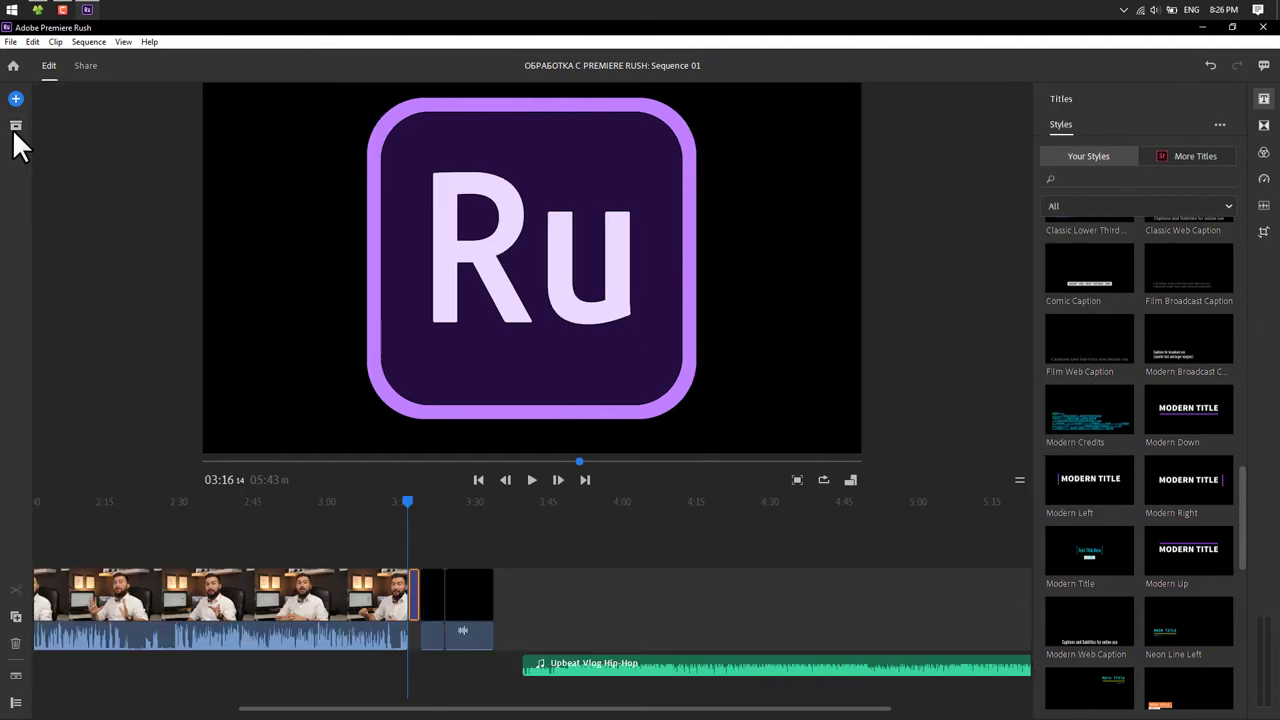
{"action": "mouse_move", "coordinate": [413, 586]}
{"action": "left_mouse_down"}
{"action": "mouse_move", "coordinate": [141, 546]}
{"action": "mouse_move", "coordinate": [168, 546]}
{"action": "left_mouse_up"}
{"action": "scroll", "coordinate": [168, 546], "scroll_direction": "up", "scroll_amount": 5}
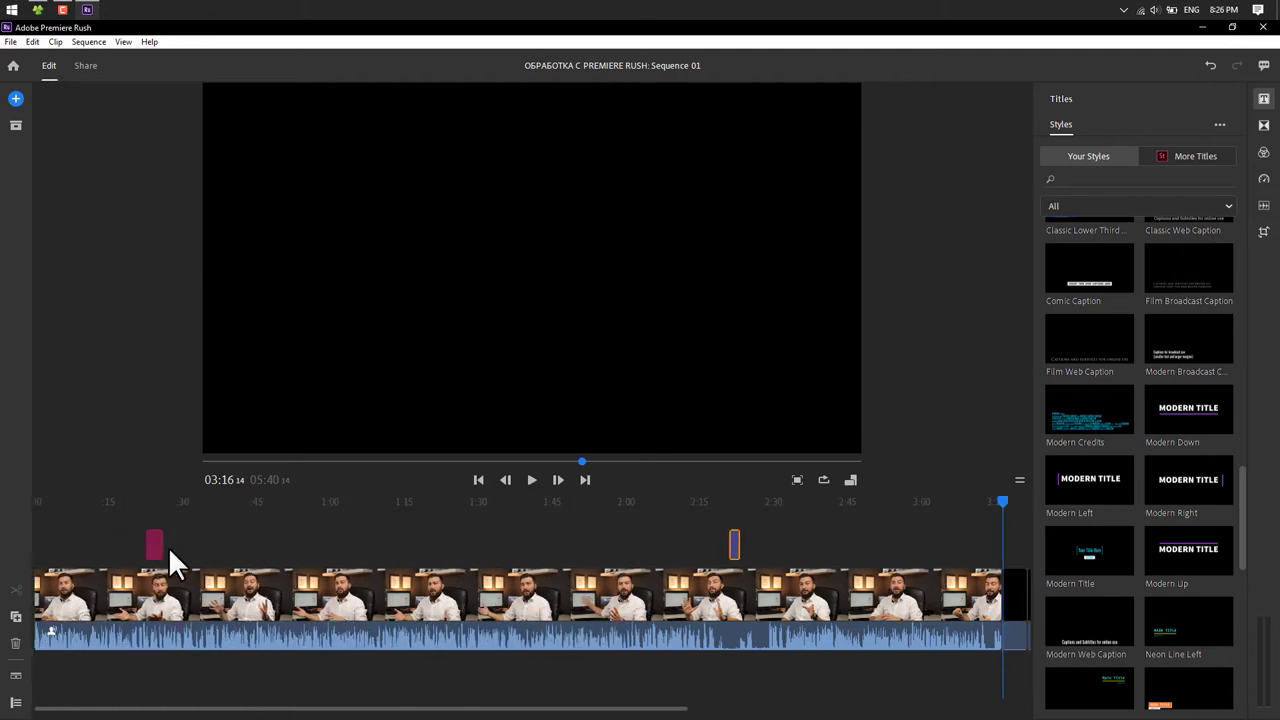
{"action": "left_click_drag", "start_coordinate": [733, 538], "coordinate": [148, 520]}
Scale the Ru logo down to a small icon and place it beside the ADOBE PREMIERE RUSH title
{"action": "left_click", "coordinate": [150, 463]}
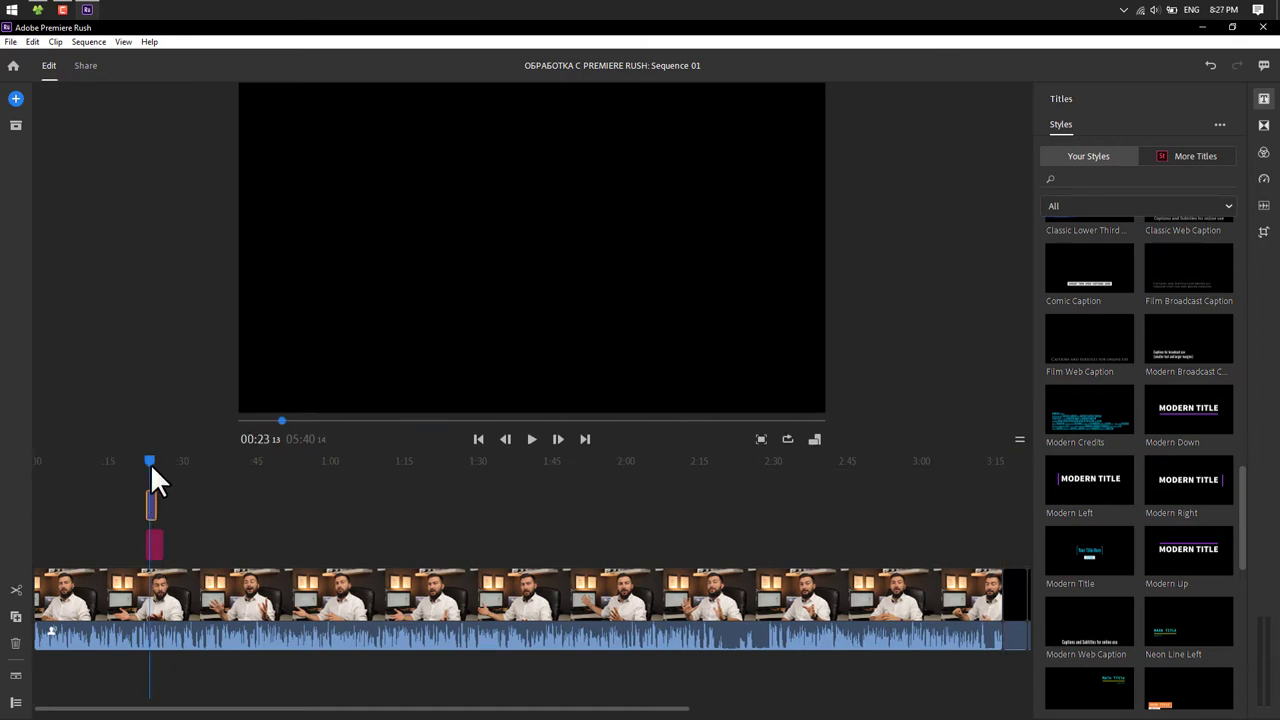
{"action": "left_click", "coordinate": [480, 257]}
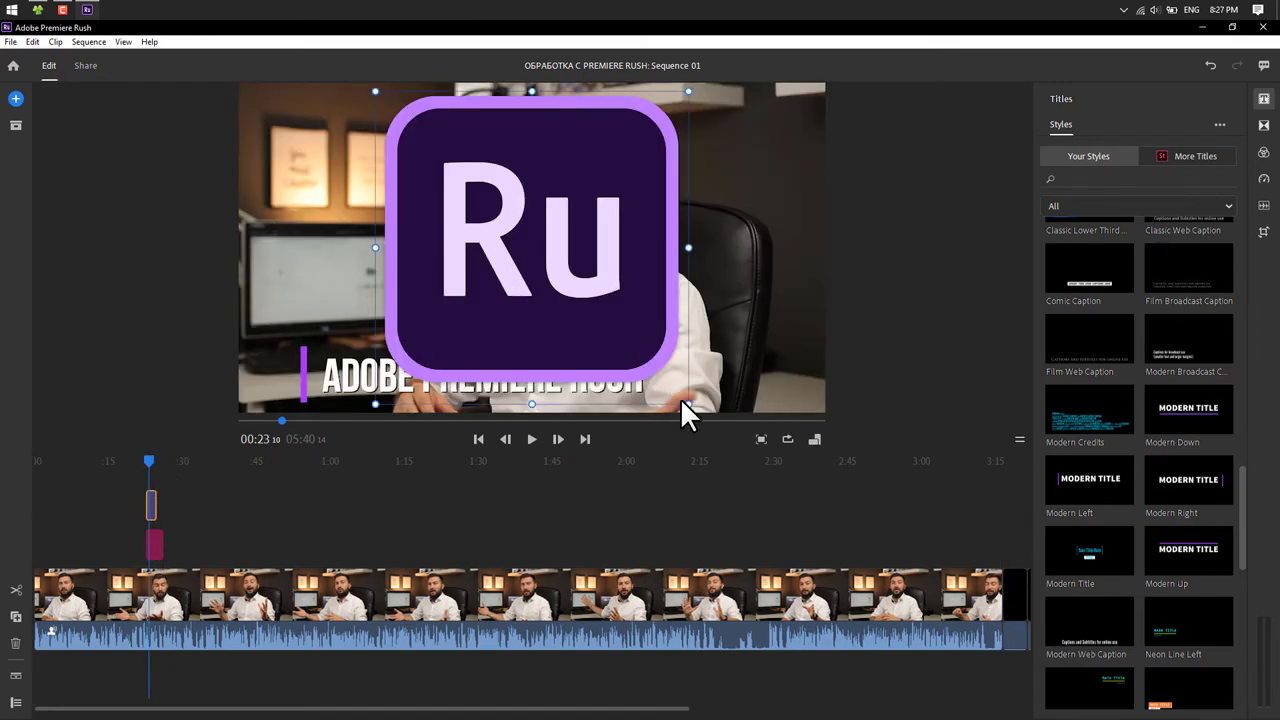
{"action": "left_click_drag", "start_coordinate": [690, 405], "coordinate": [549, 286]}
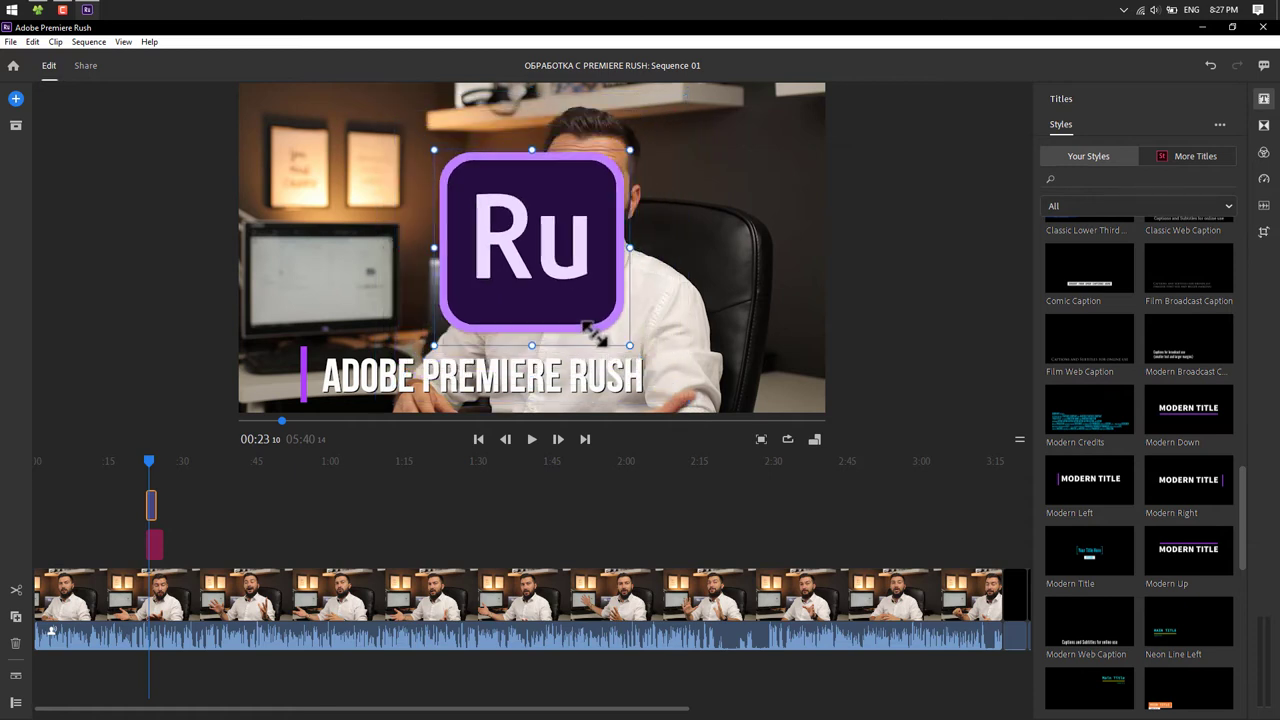
{"action": "left_click_drag", "start_coordinate": [543, 268], "coordinate": [284, 387]}
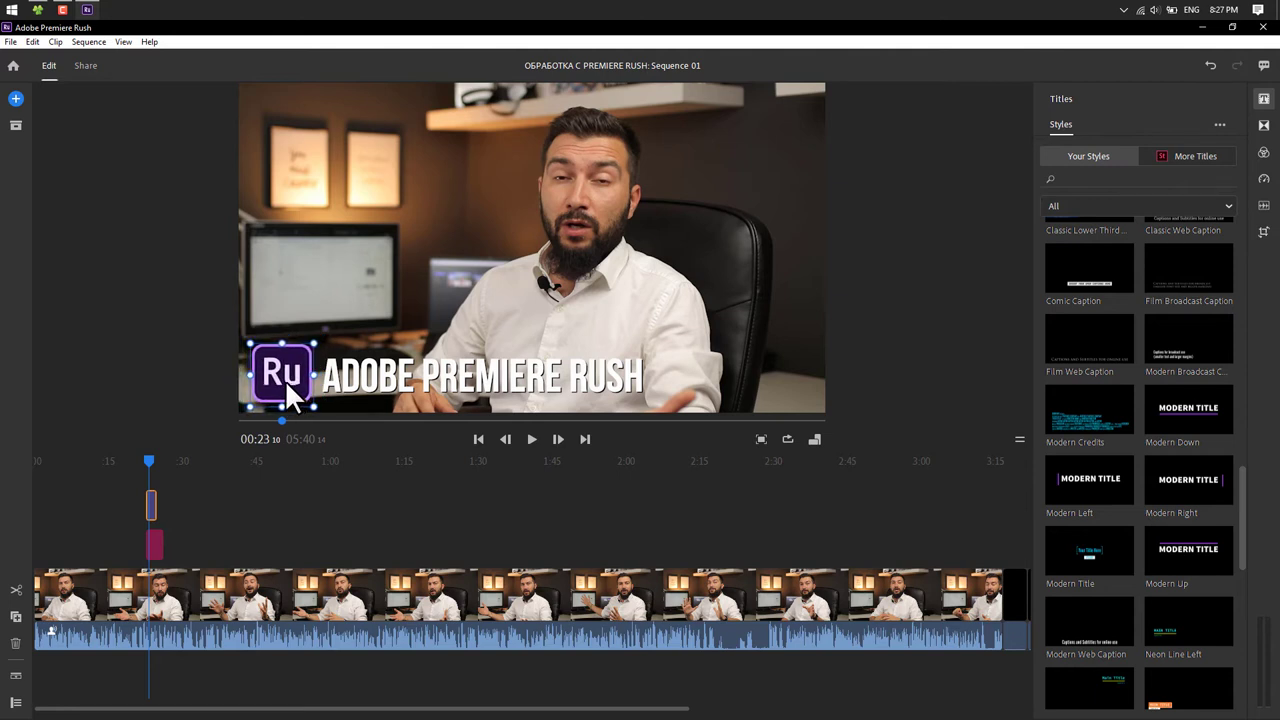
{"action": "left_click_drag", "start_coordinate": [281, 386], "coordinate": [279, 385]}
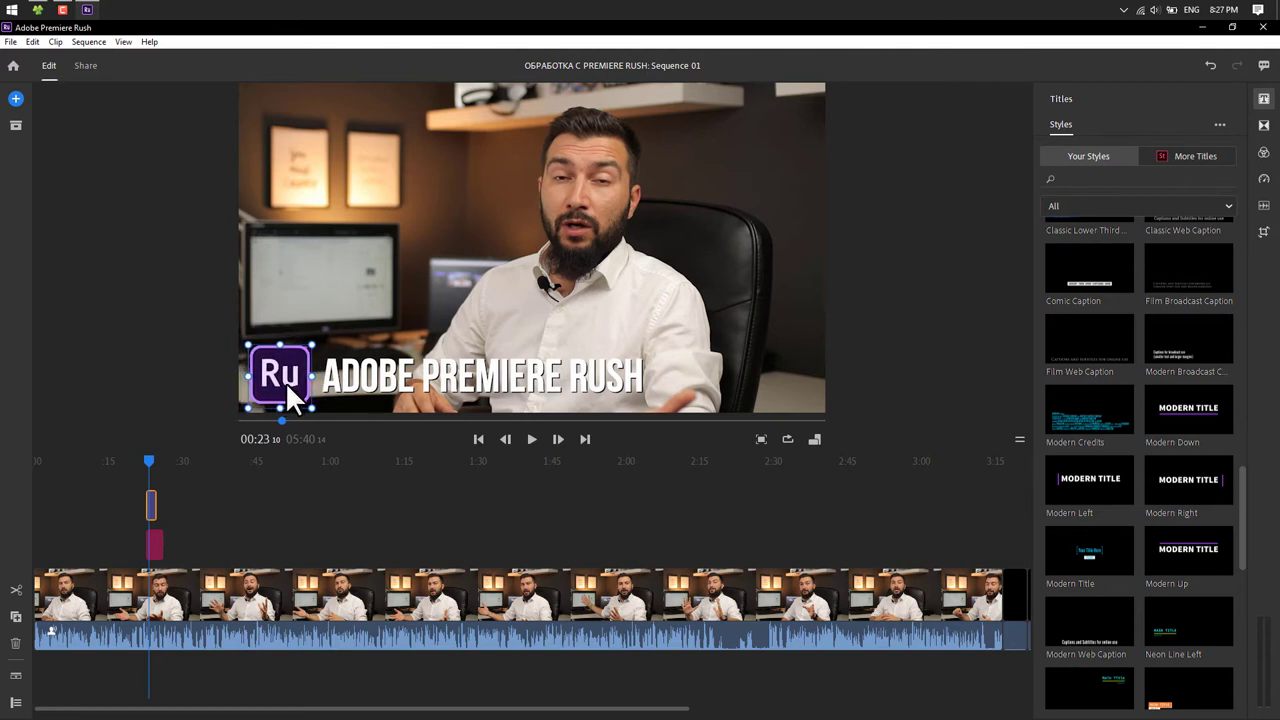
{"action": "left_click", "coordinate": [343, 384]}
Select the title and shift it slightly right in the preview
{"action": "left_click_drag", "start_coordinate": [147, 455], "coordinate": [151, 456]}
{"action": "left_click", "coordinate": [153, 545]}
{"action": "left_click", "coordinate": [491, 382]}
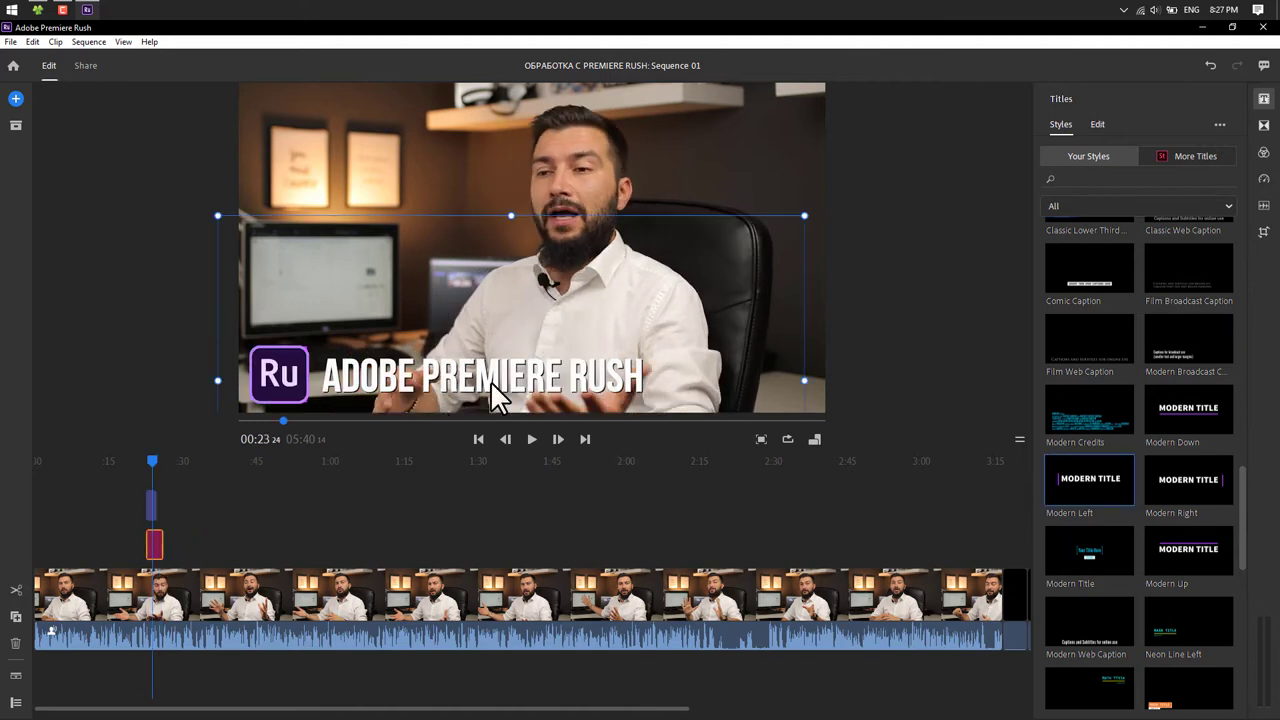
{"action": "left_click_drag", "start_coordinate": [545, 393], "coordinate": [563, 395]}
{"action": "left_click_drag", "start_coordinate": [558, 381], "coordinate": [554, 381]}
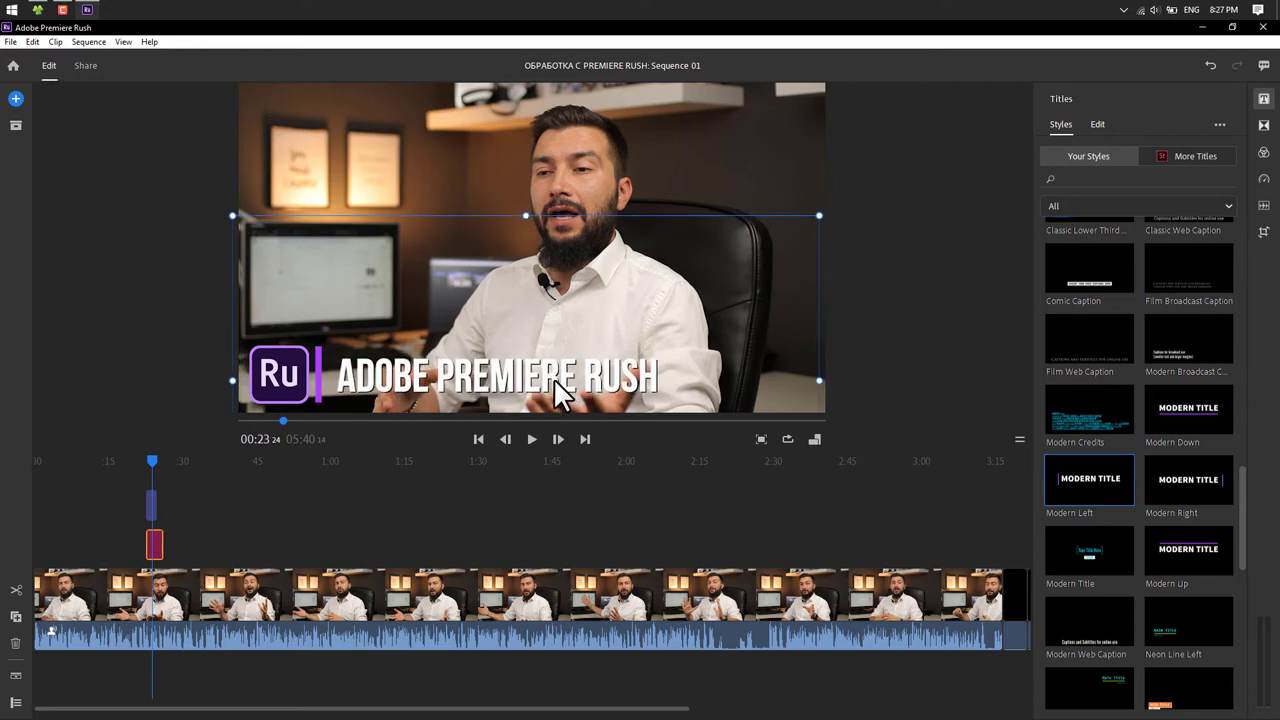
{"action": "left_click", "coordinate": [147, 501]}
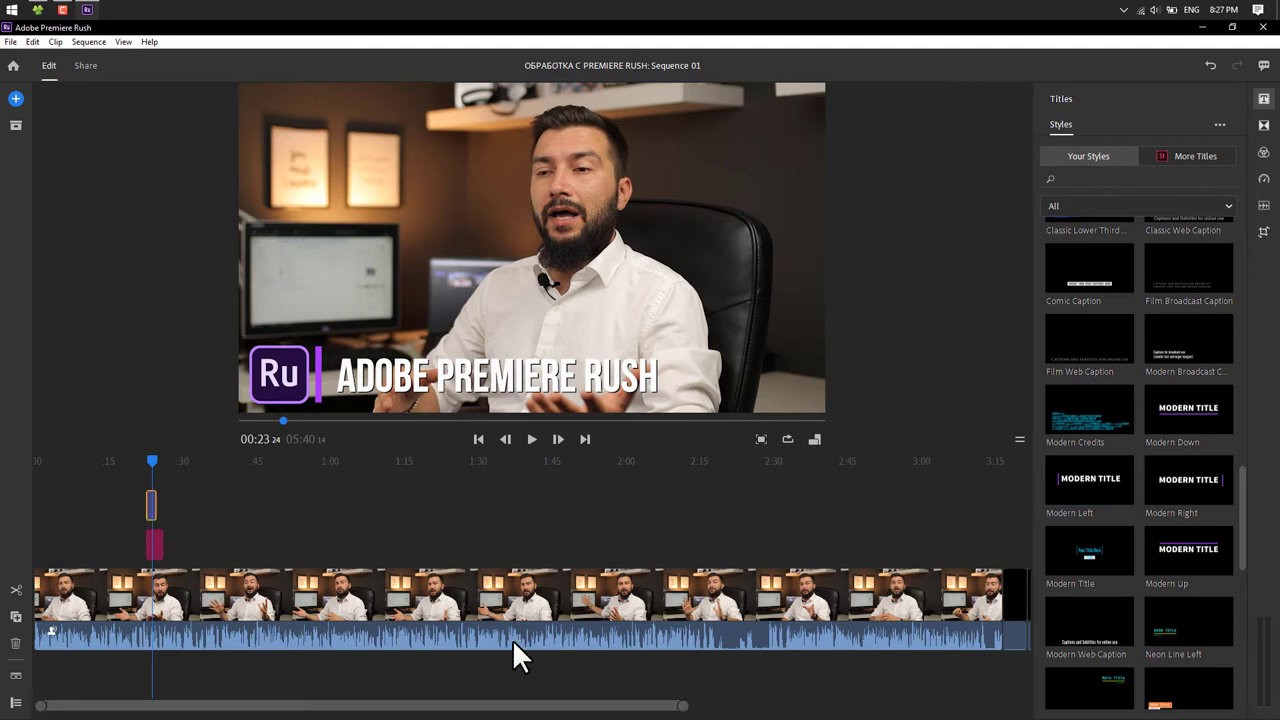
Extend the Ru logo clip to end with the title clip, then preview the section from about 0:22
{"action": "left_click_drag", "start_coordinate": [683, 706], "coordinate": [493, 700]}
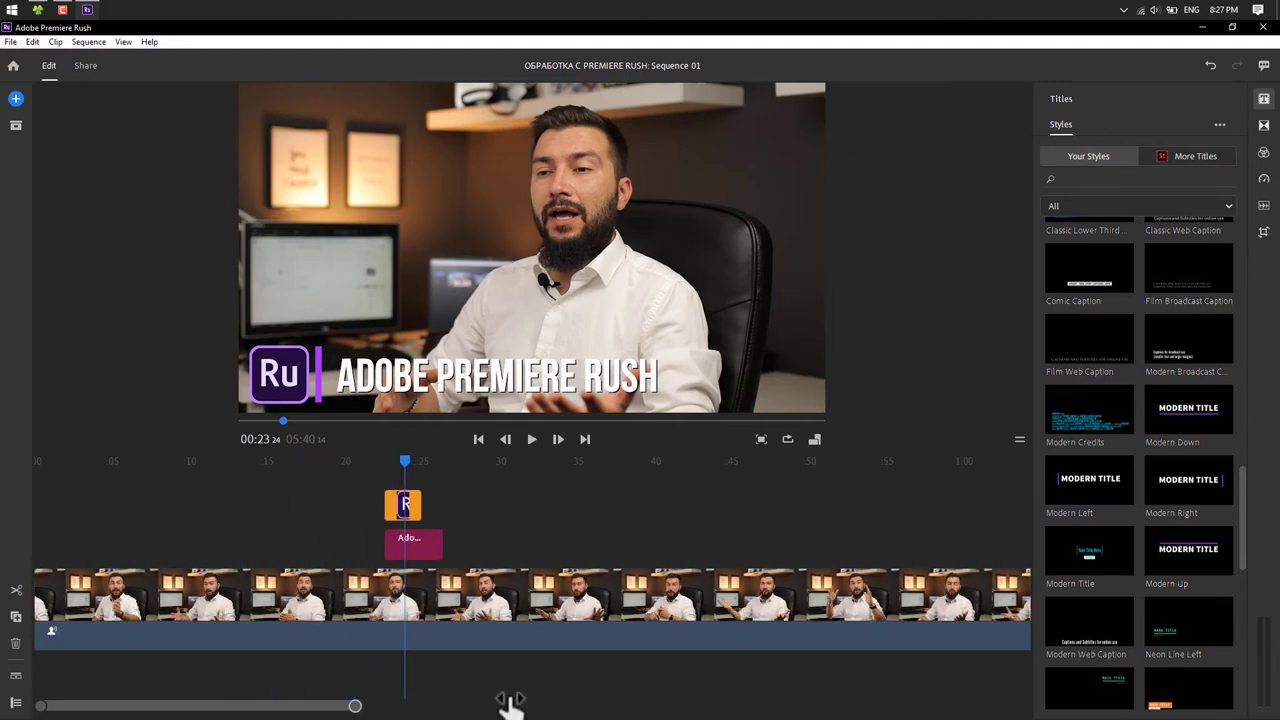
{"action": "left_click_drag", "start_coordinate": [563, 505], "coordinate": [582, 505]}
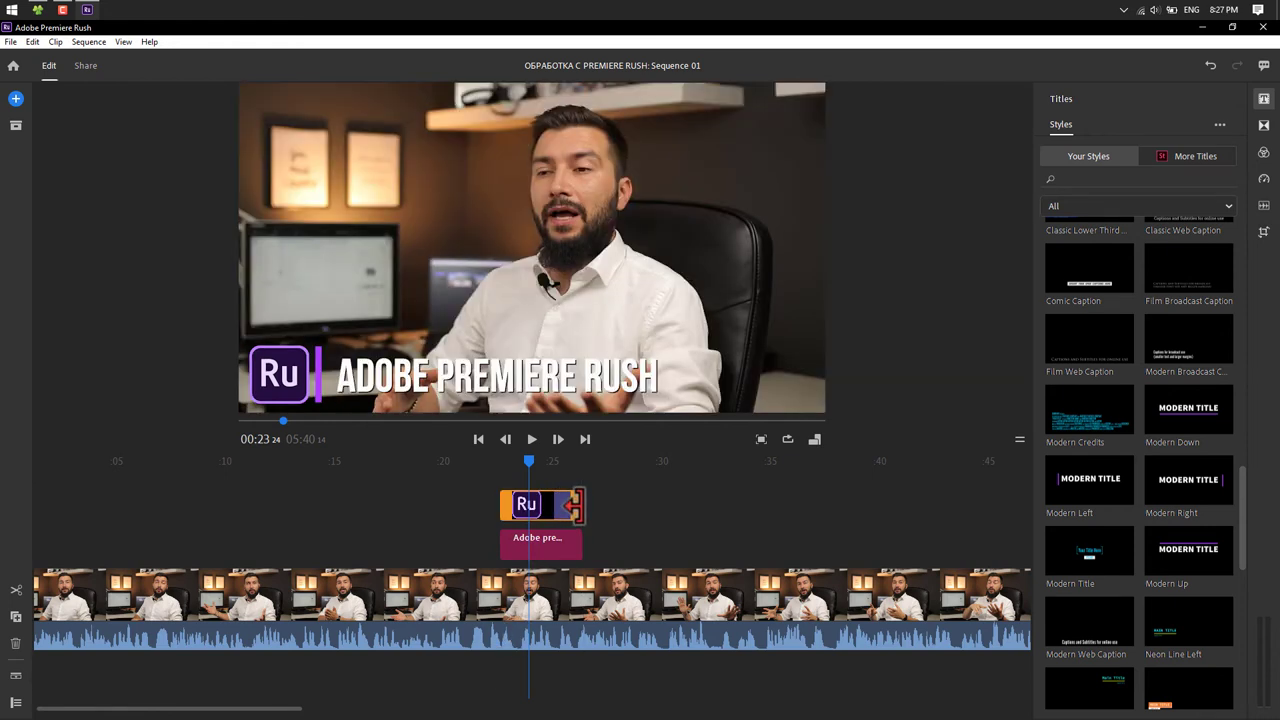
{"action": "left_click", "coordinate": [486, 462]}
{"action": "key", "text": "space"}
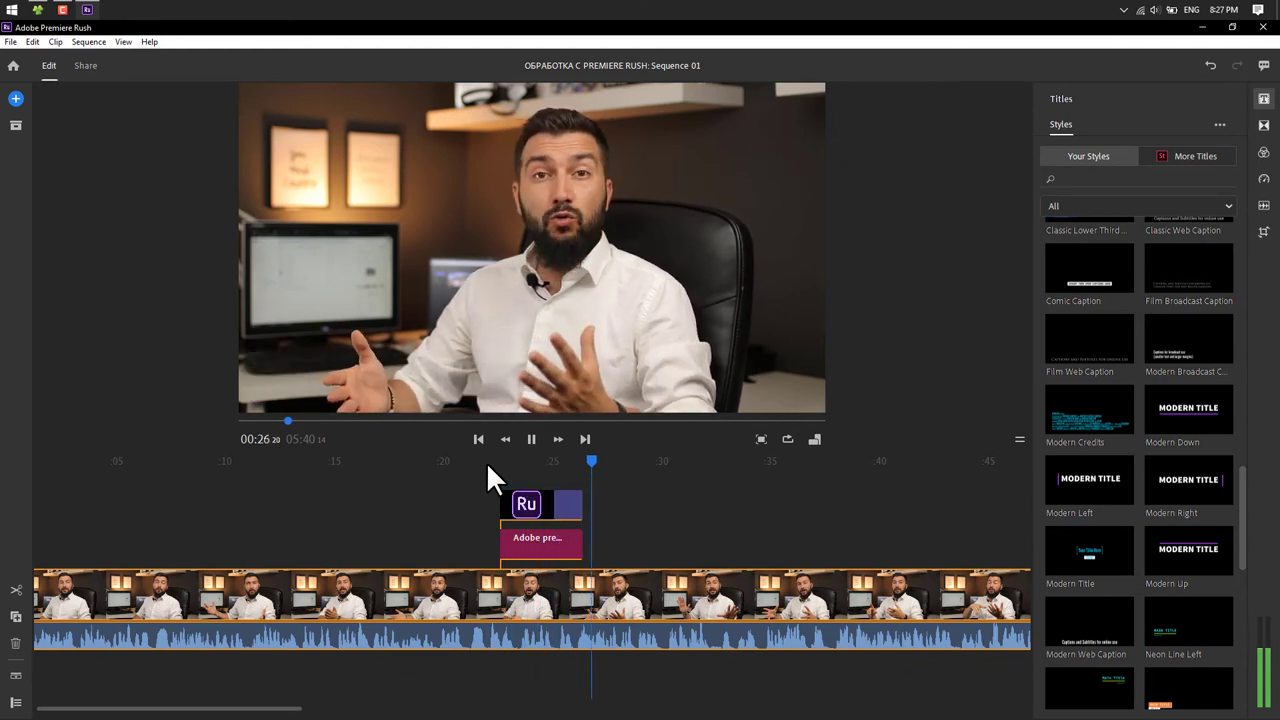
{"action": "left_click", "coordinate": [486, 461]}
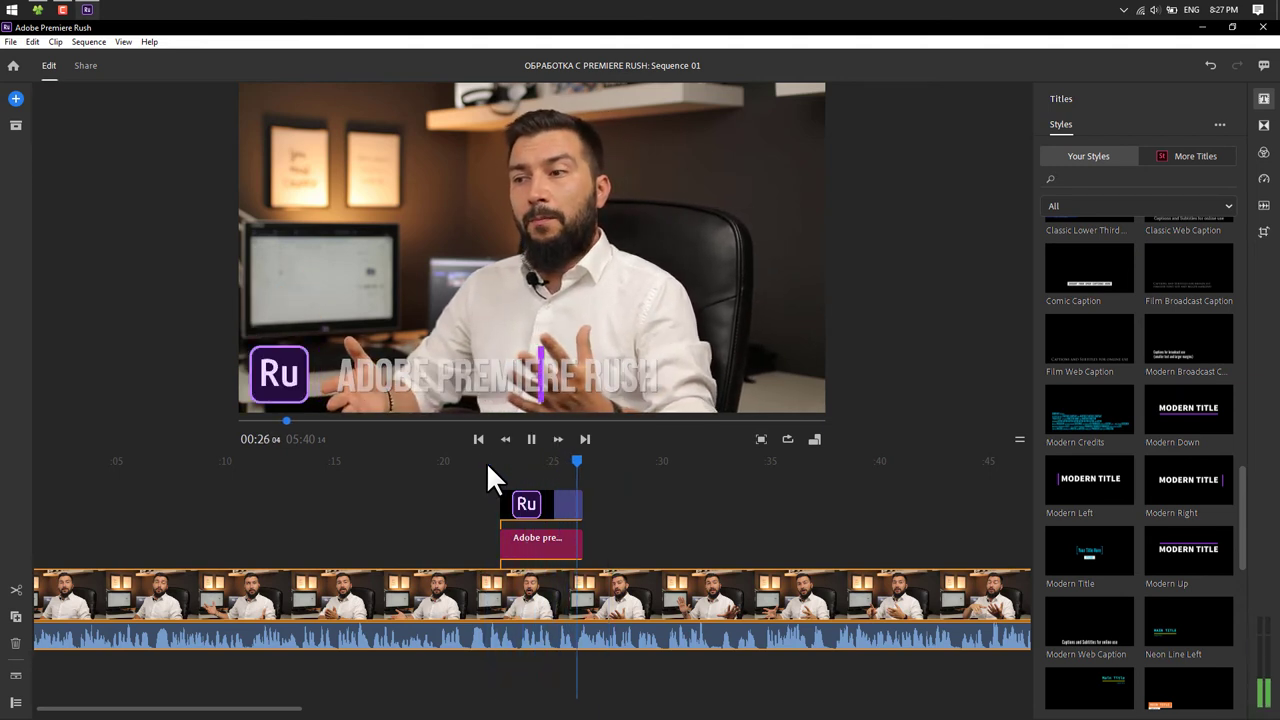
{"action": "key", "text": "space"}
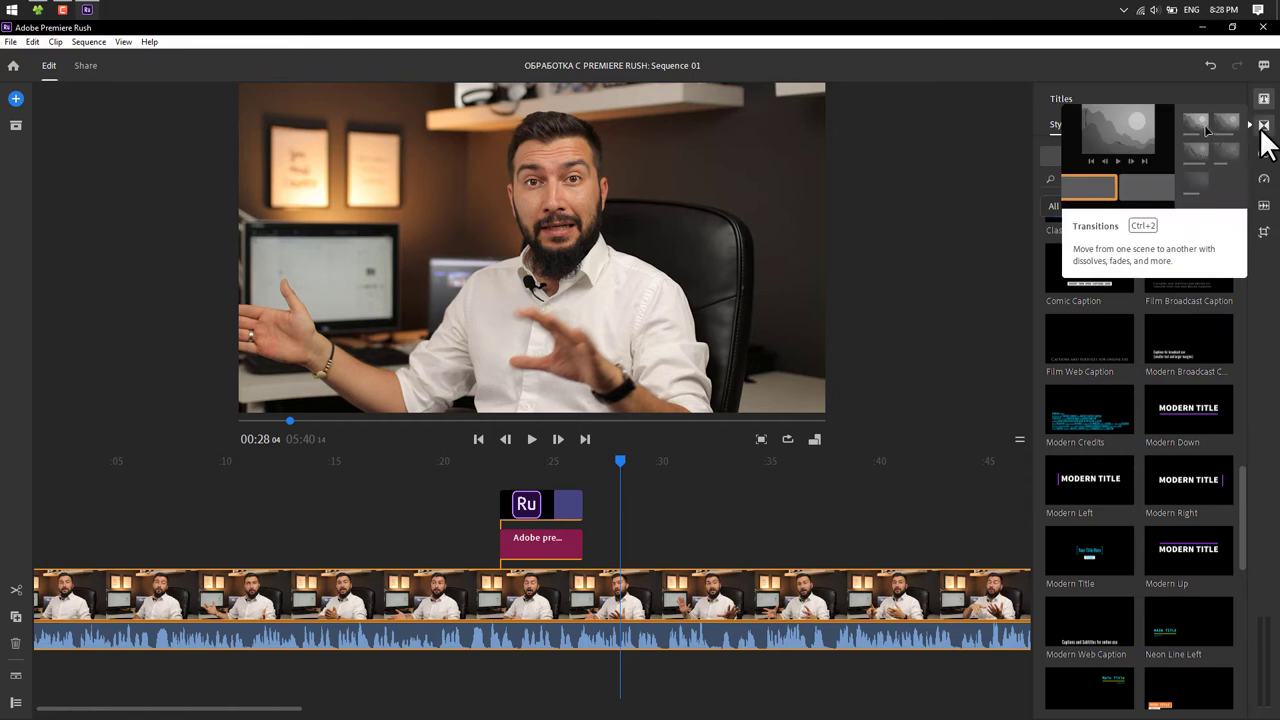
Add a Cross Dissolve transition to the start of the Ru logo clip
{"action": "left_click", "coordinate": [1261, 128]}
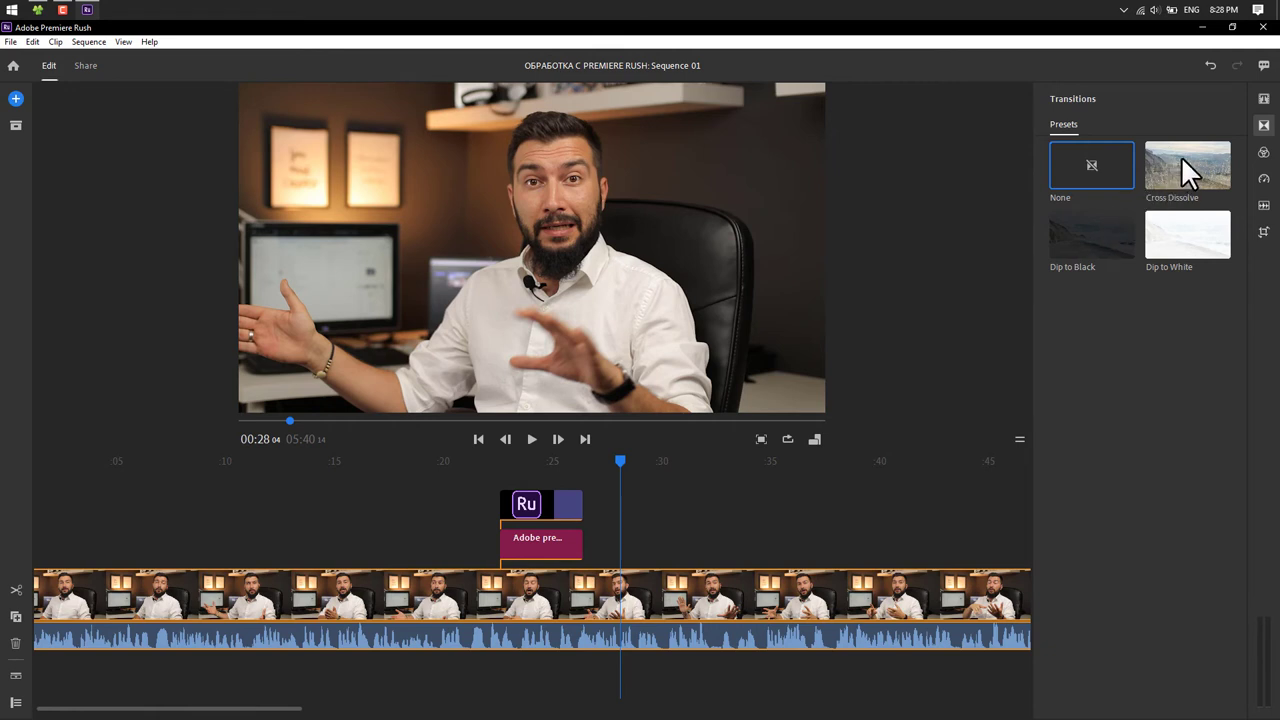
{"action": "mouse_move", "coordinate": [1187, 165]}
{"action": "left_mouse_down"}
{"action": "mouse_move", "coordinate": [506, 508]}
{"action": "mouse_move", "coordinate": [493, 490]}
{"action": "left_mouse_up"}
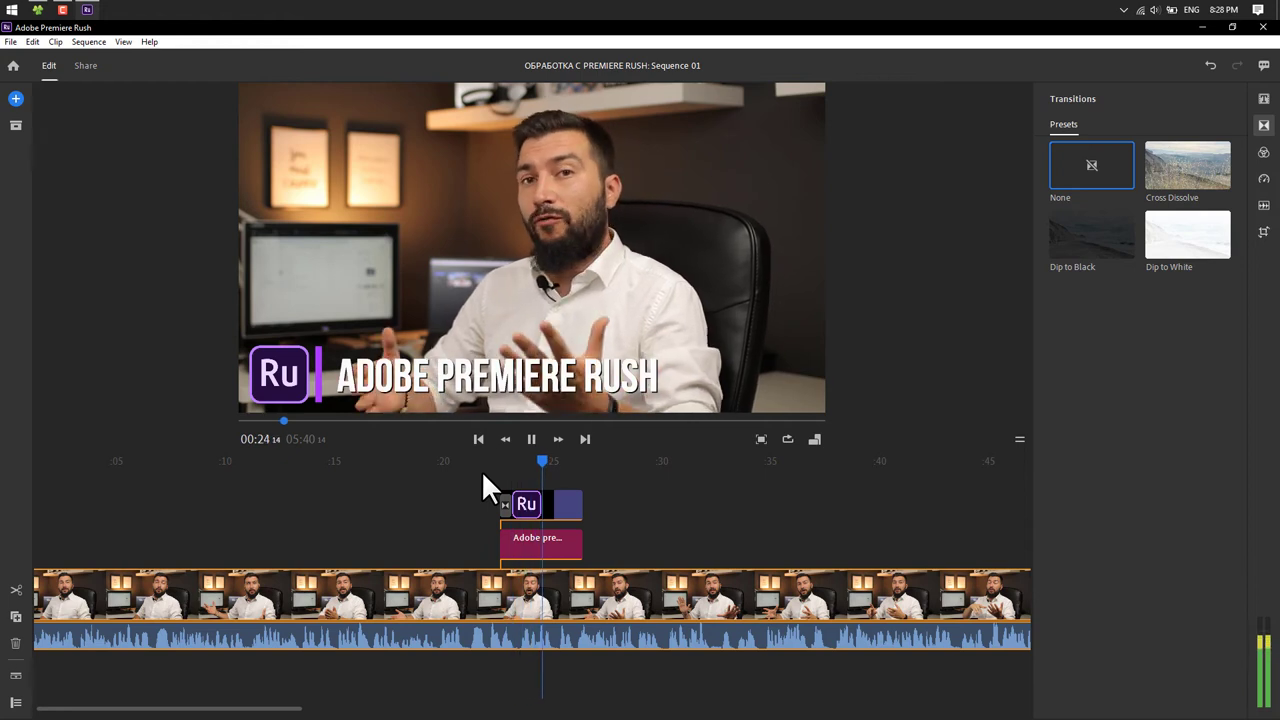
{"action": "key", "text": "space"}
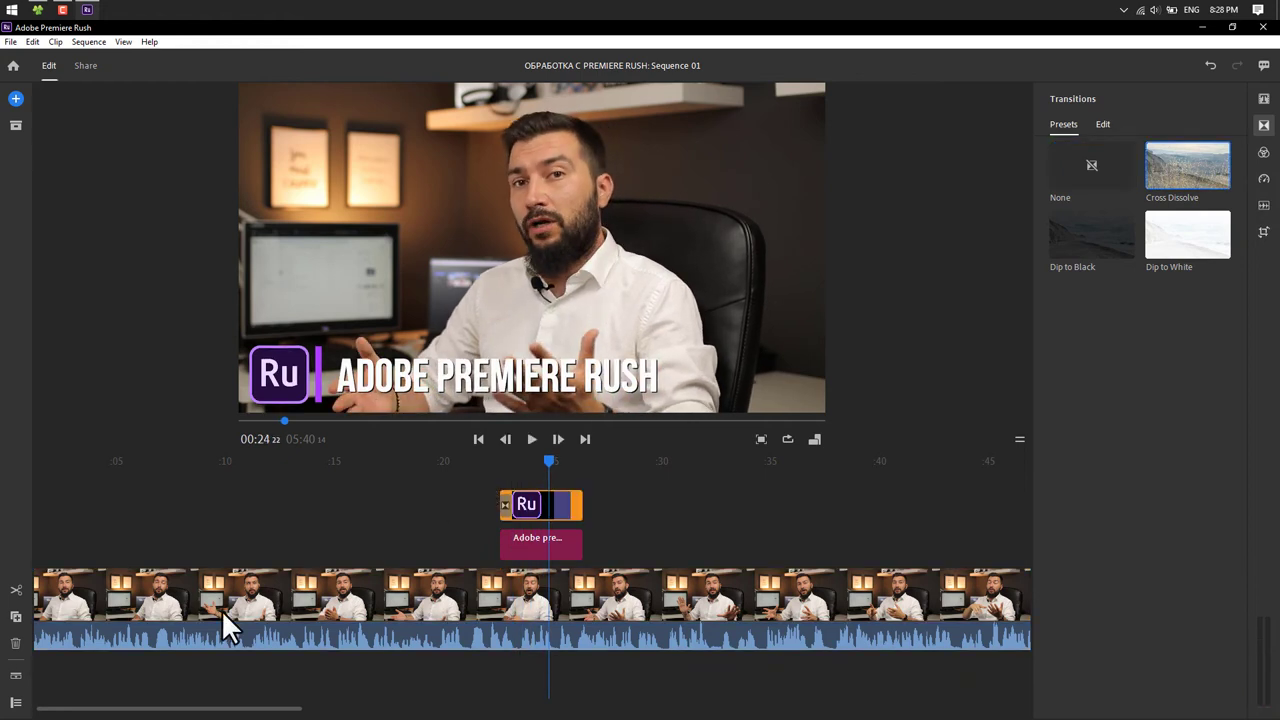
Try Dip to Black, then Dip to White, at the start of the main clip and preview the opening
{"action": "scroll", "coordinate": [221, 609], "scroll_direction": "up", "scroll_amount": 1}
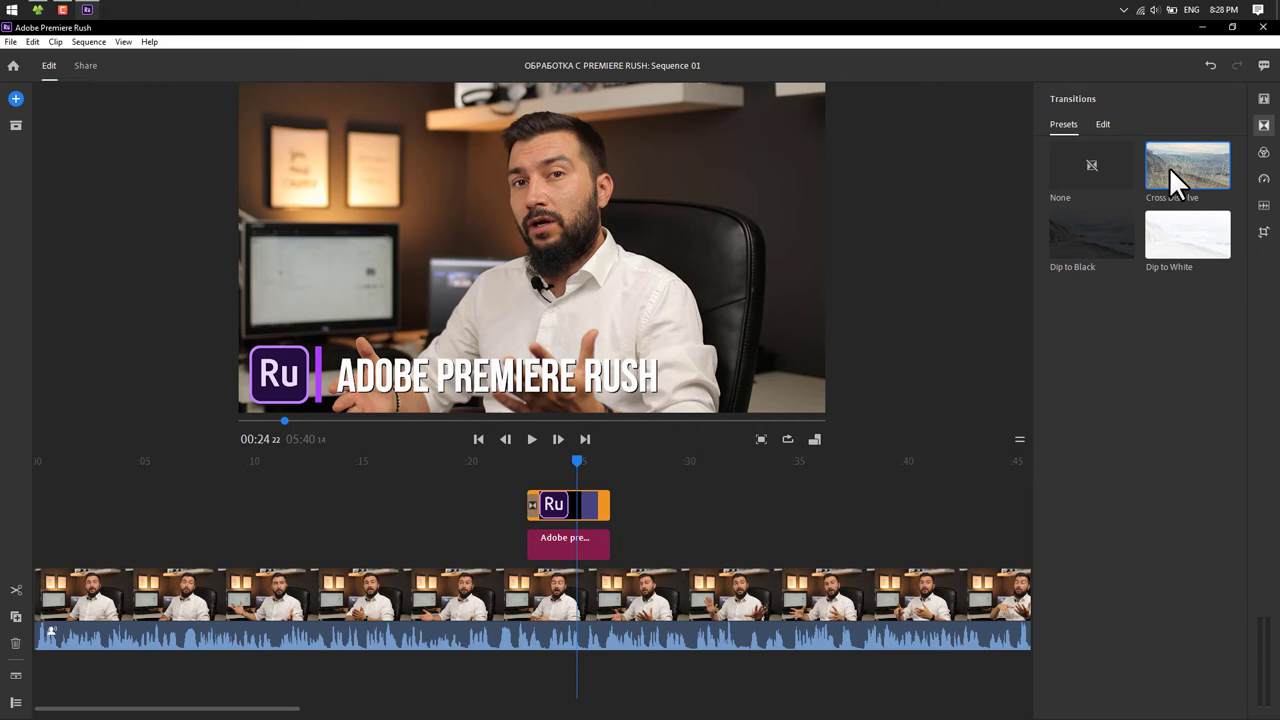
{"action": "left_click_drag", "start_coordinate": [1079, 241], "coordinate": [42, 600]}
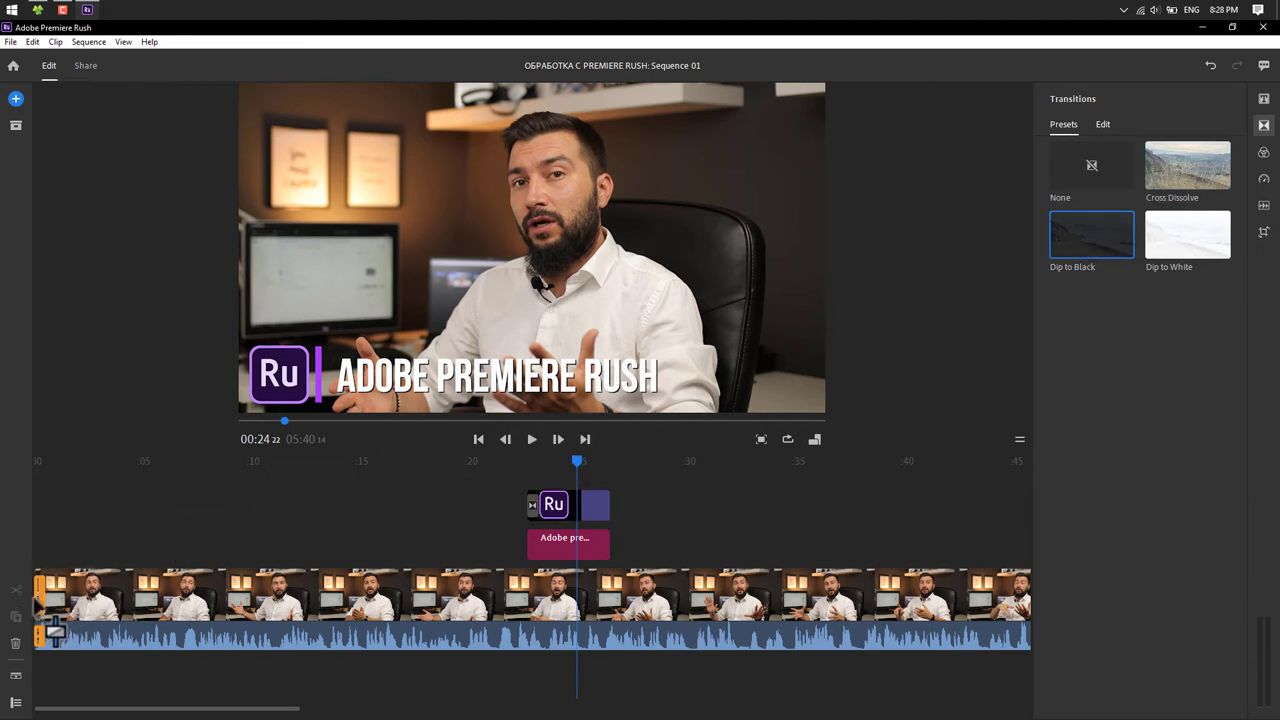
{"action": "left_click", "coordinate": [40, 516]}
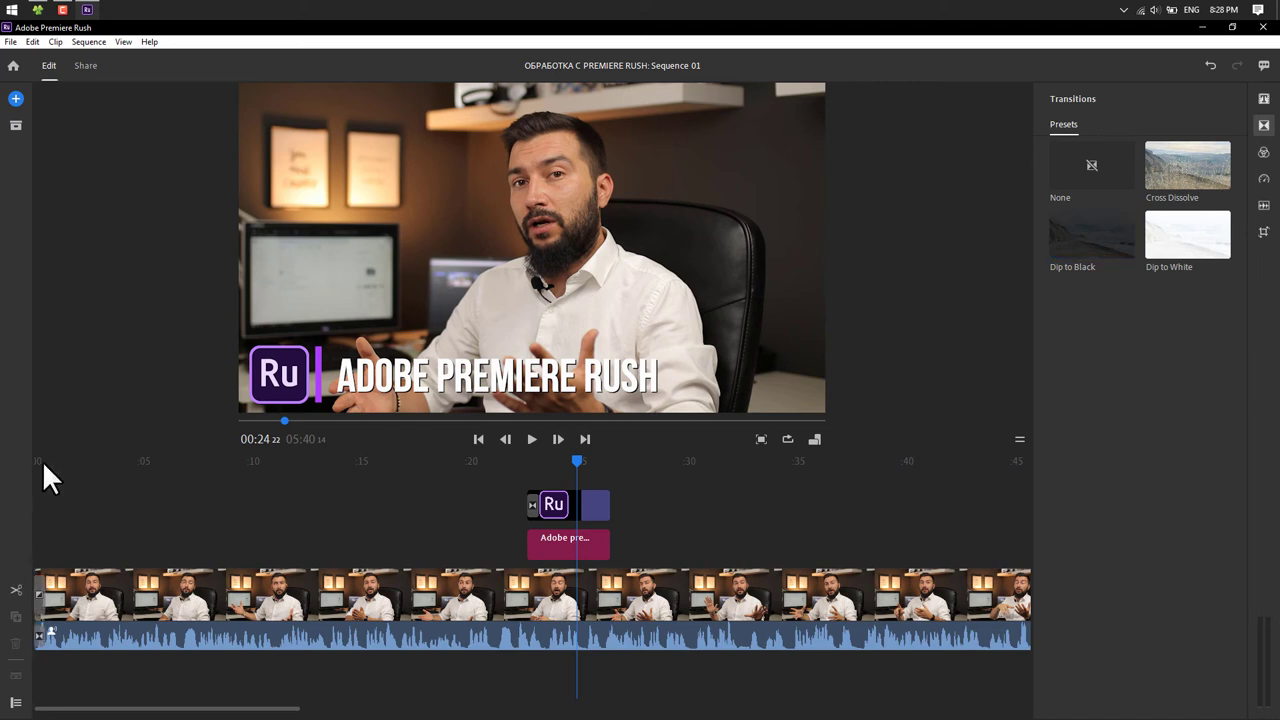
{"action": "left_click", "coordinate": [40, 512]}
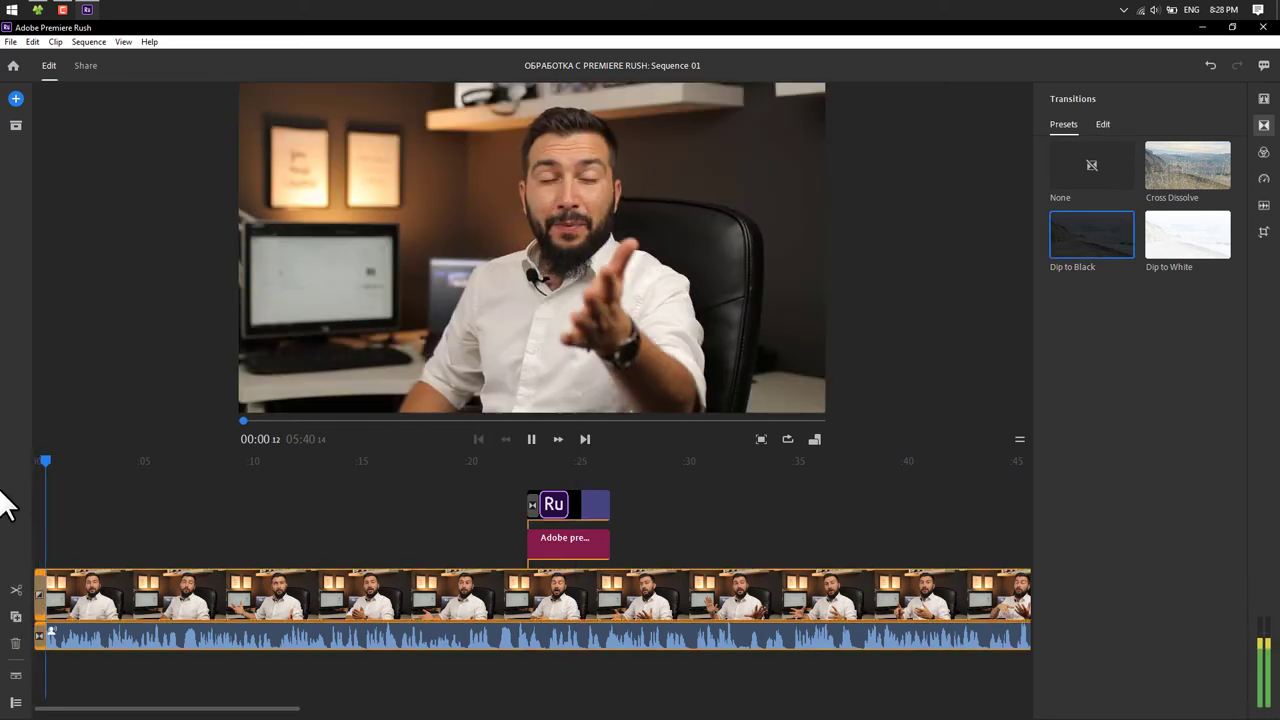
{"action": "key", "text": "space"}
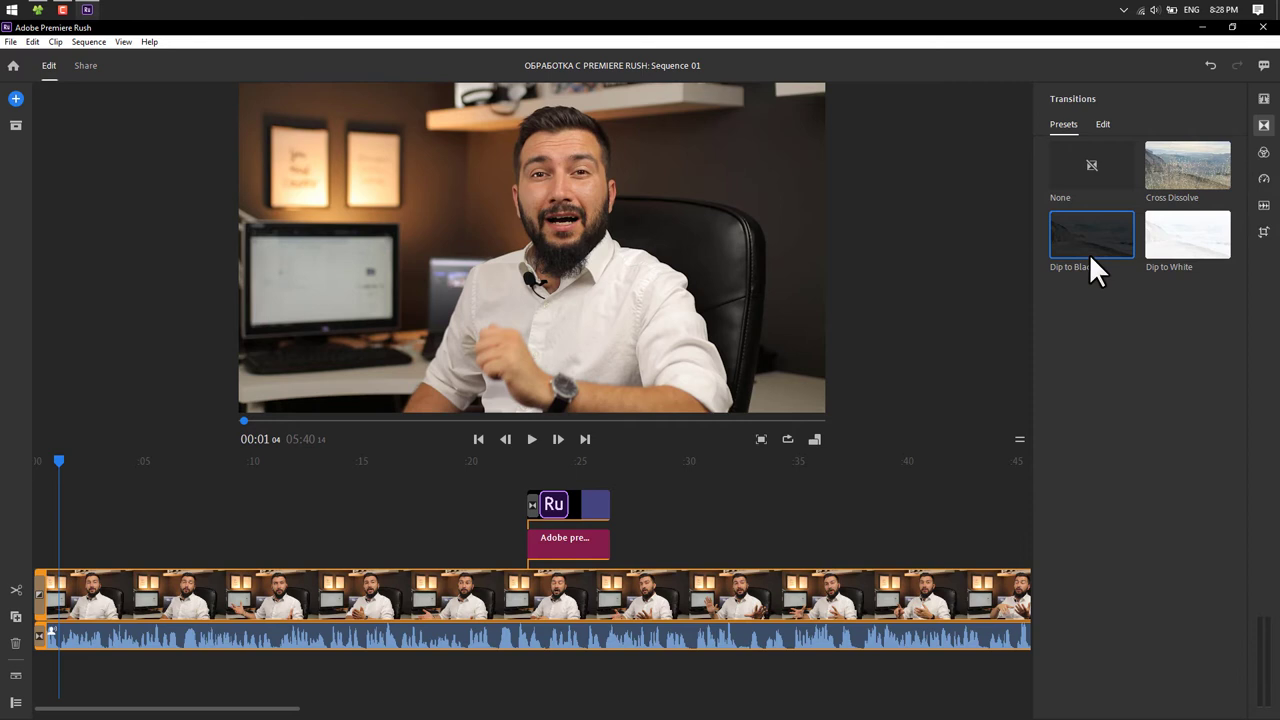
{"action": "mouse_move", "coordinate": [1174, 235]}
{"action": "left_mouse_down"}
{"action": "mouse_move", "coordinate": [62, 626]}
{"action": "mouse_move", "coordinate": [40, 600]}
{"action": "left_mouse_up"}
{"action": "left_click_drag", "start_coordinate": [57, 460], "coordinate": [2, 480]}
{"action": "key", "text": "space"}
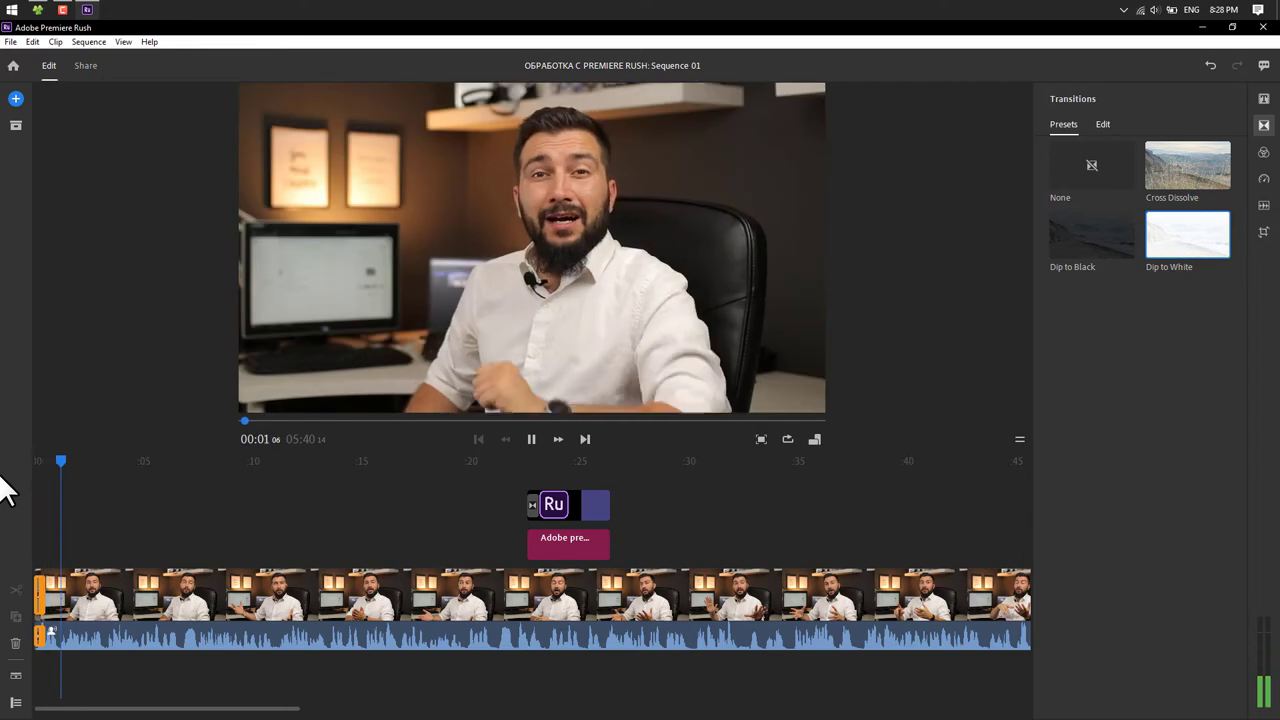
{"action": "key", "text": "space"}
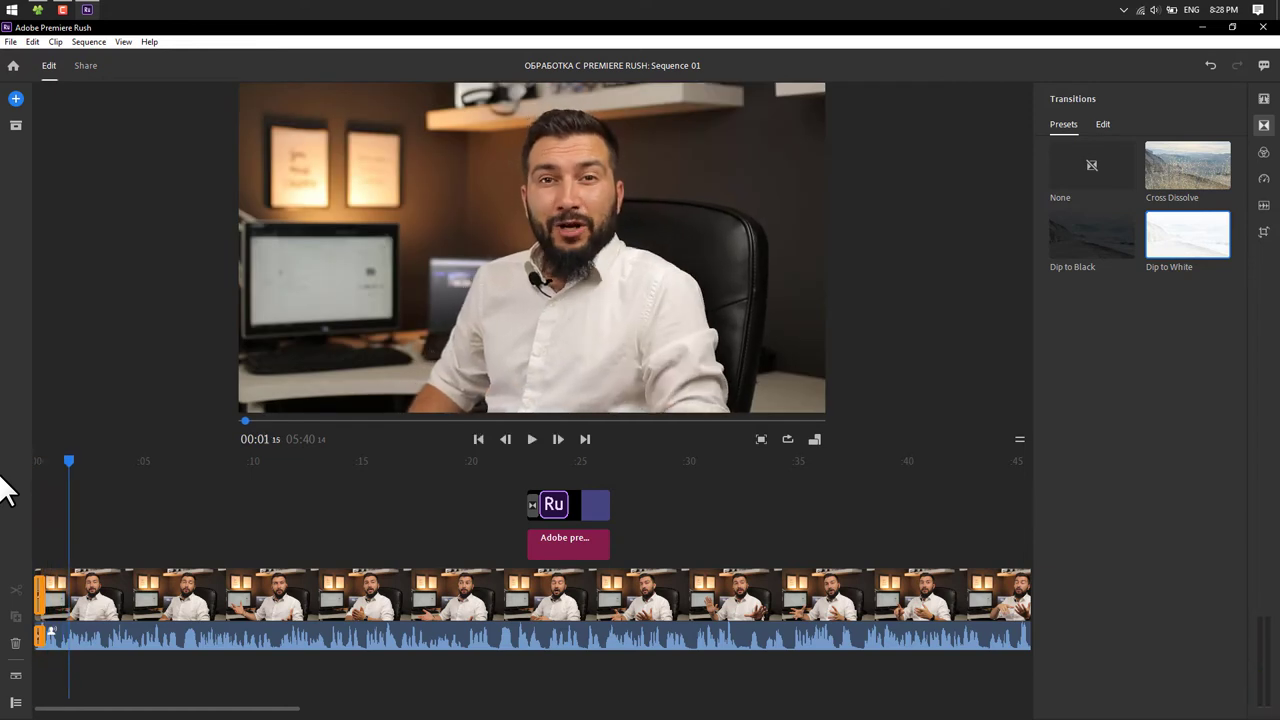
Remove the opening transition and play the title with its dissolve from about 0:21
{"action": "left_click", "coordinate": [14, 645]}
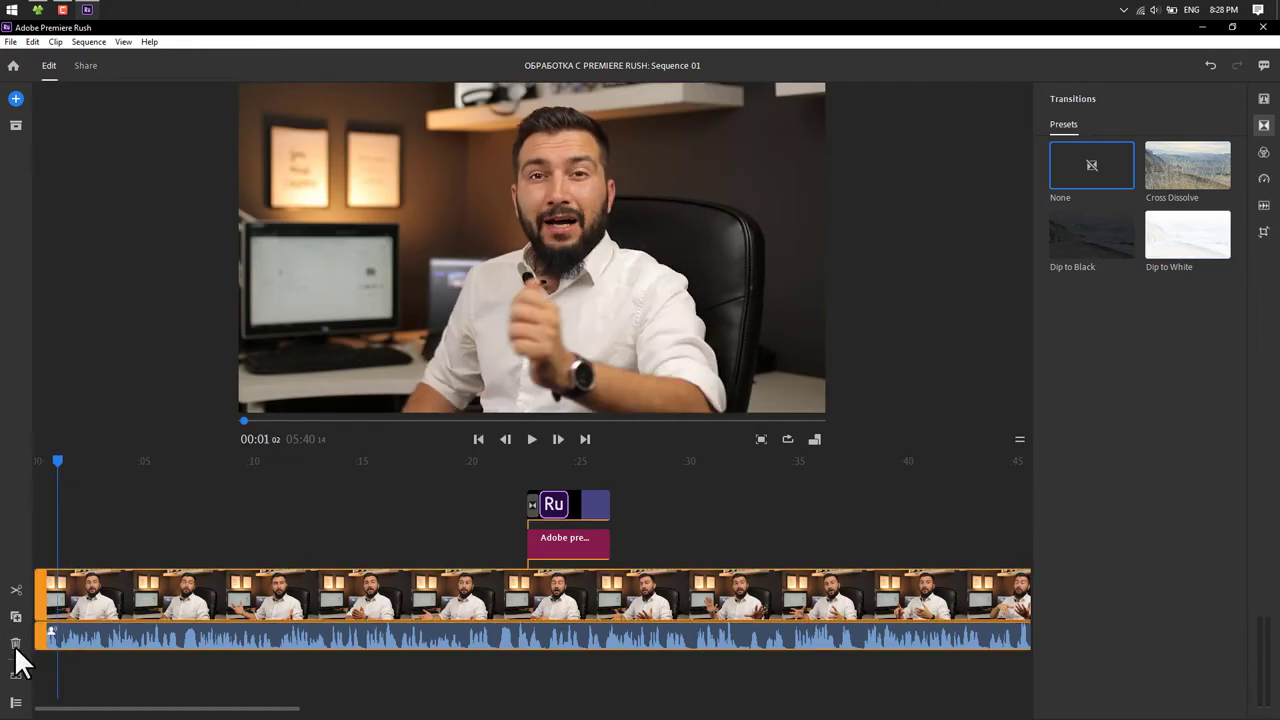
{"action": "left_click", "coordinate": [281, 538]}
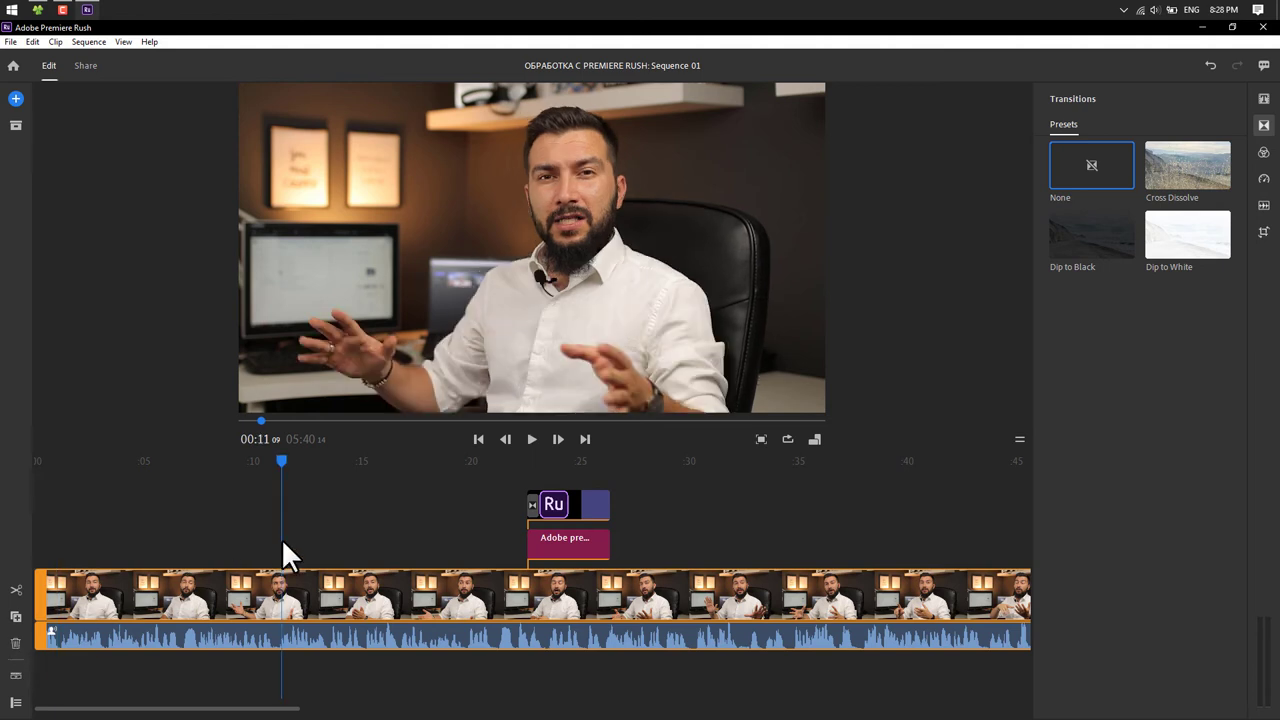
{"action": "left_click_drag", "start_coordinate": [281, 538], "coordinate": [607, 538]}
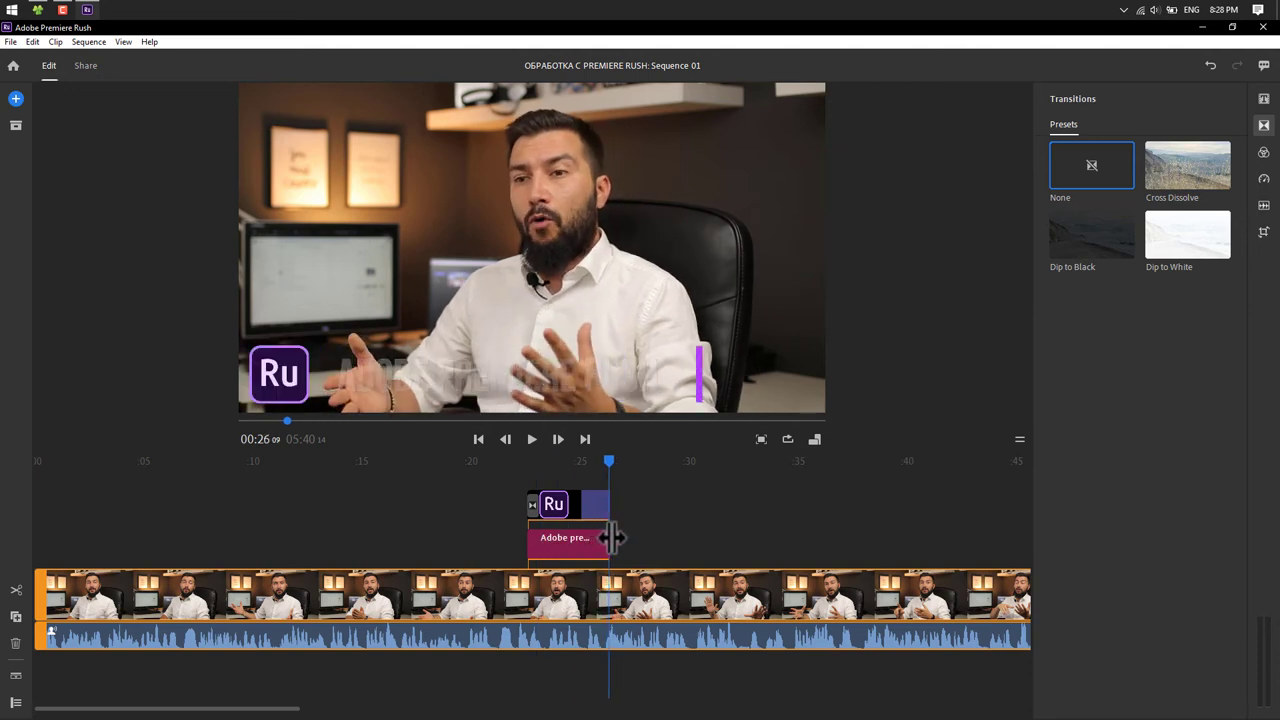
{"action": "left_click_drag", "start_coordinate": [607, 538], "coordinate": [507, 536]}
{"action": "key", "text": "space"}
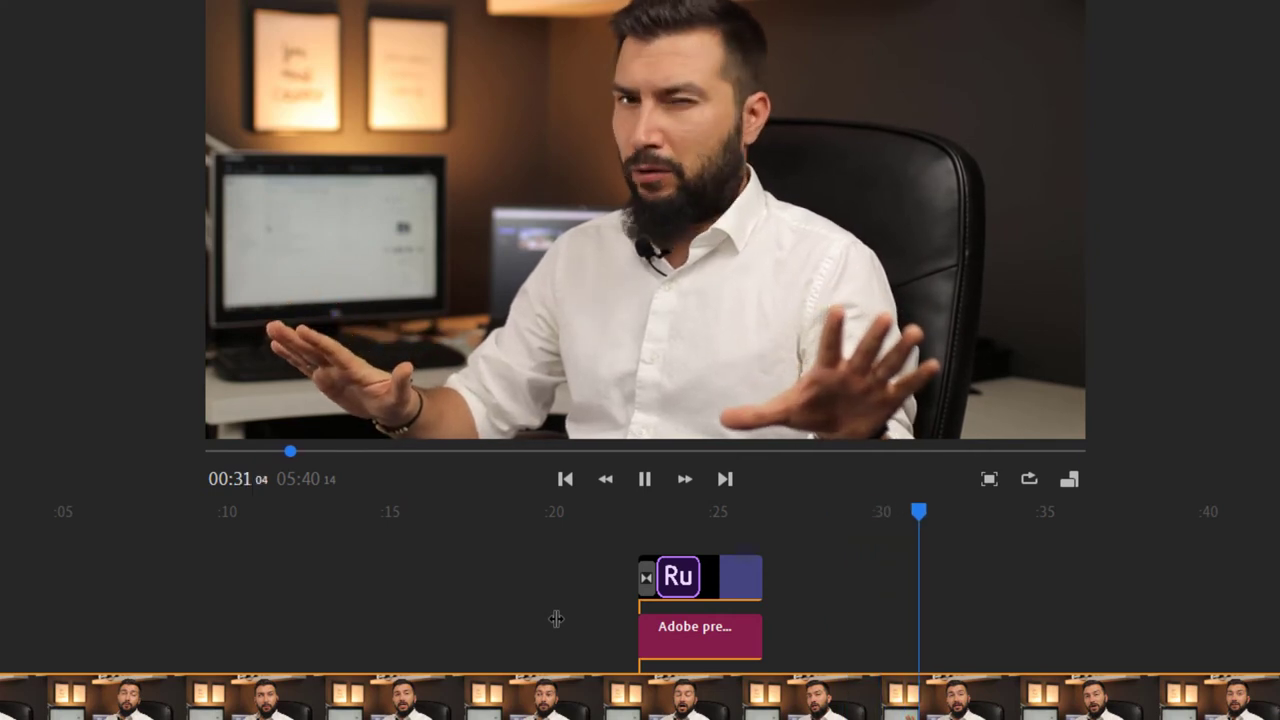
{"action": "key", "text": "space"}
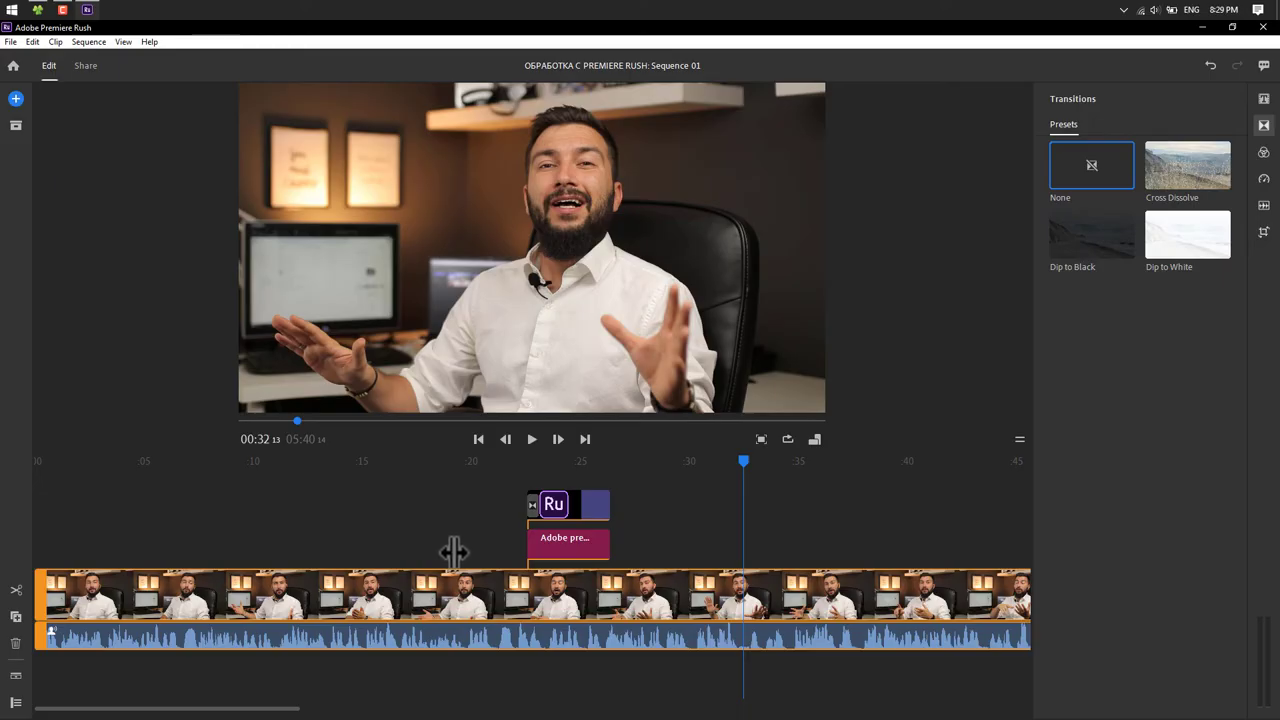
Review the end card, move the short black clip to the start of the video, and preview it
{"action": "left_click_drag", "start_coordinate": [293, 706], "coordinate": [773, 706]}
{"action": "left_click", "coordinate": [836, 597]}
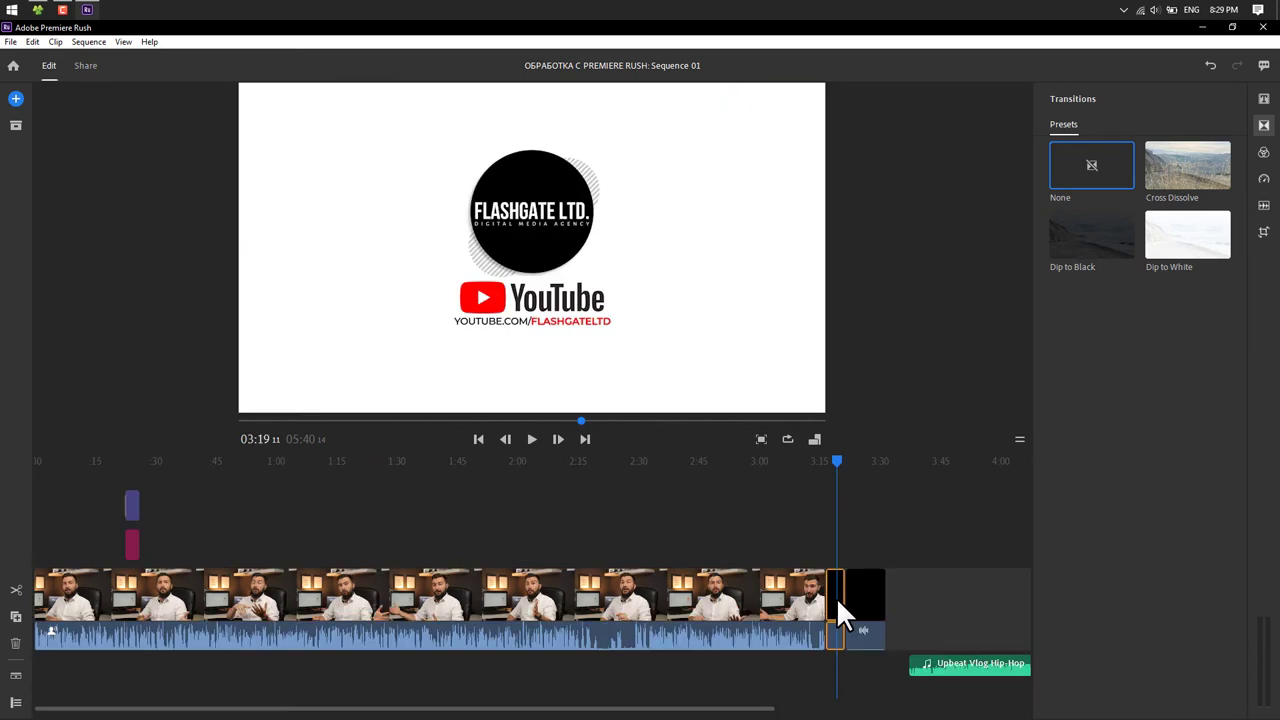
{"action": "left_click", "coordinate": [477, 438]}
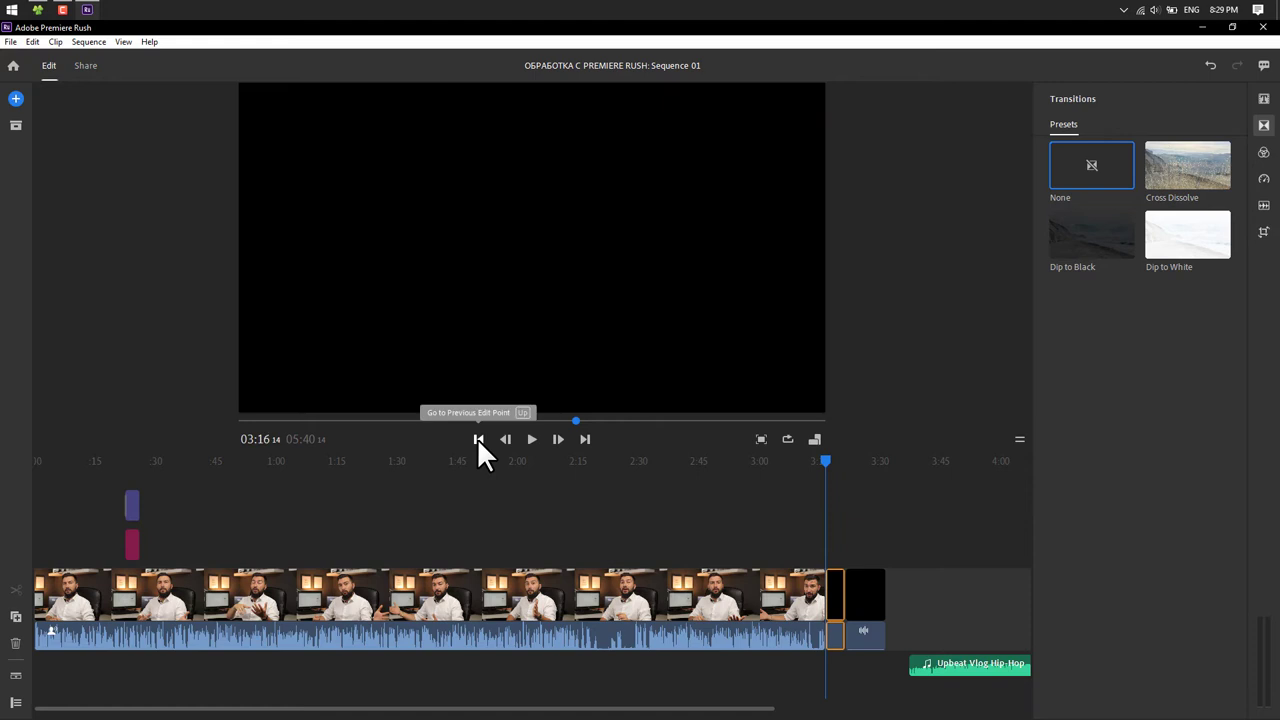
{"action": "key", "text": "space"}
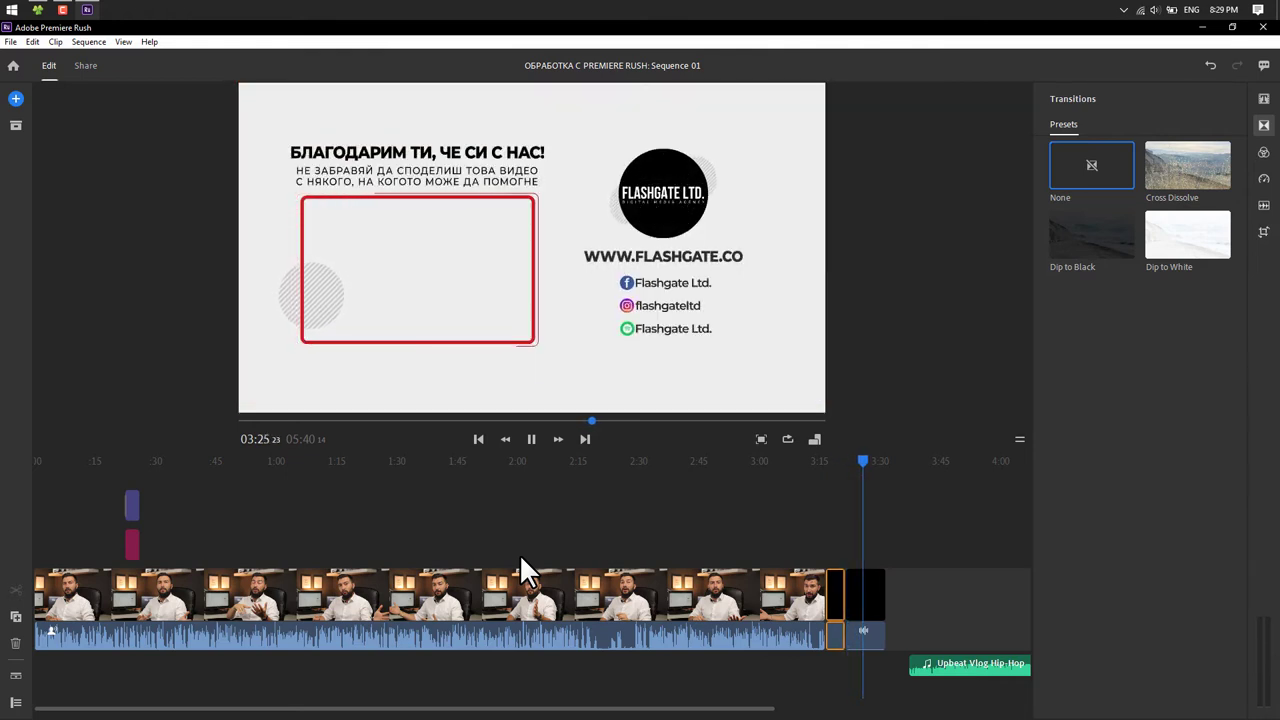
{"action": "mouse_move", "coordinate": [840, 590]}
{"action": "left_mouse_down"}
{"action": "mouse_move", "coordinate": [532, 607]}
{"action": "mouse_move", "coordinate": [46, 588]}
{"action": "left_mouse_up"}
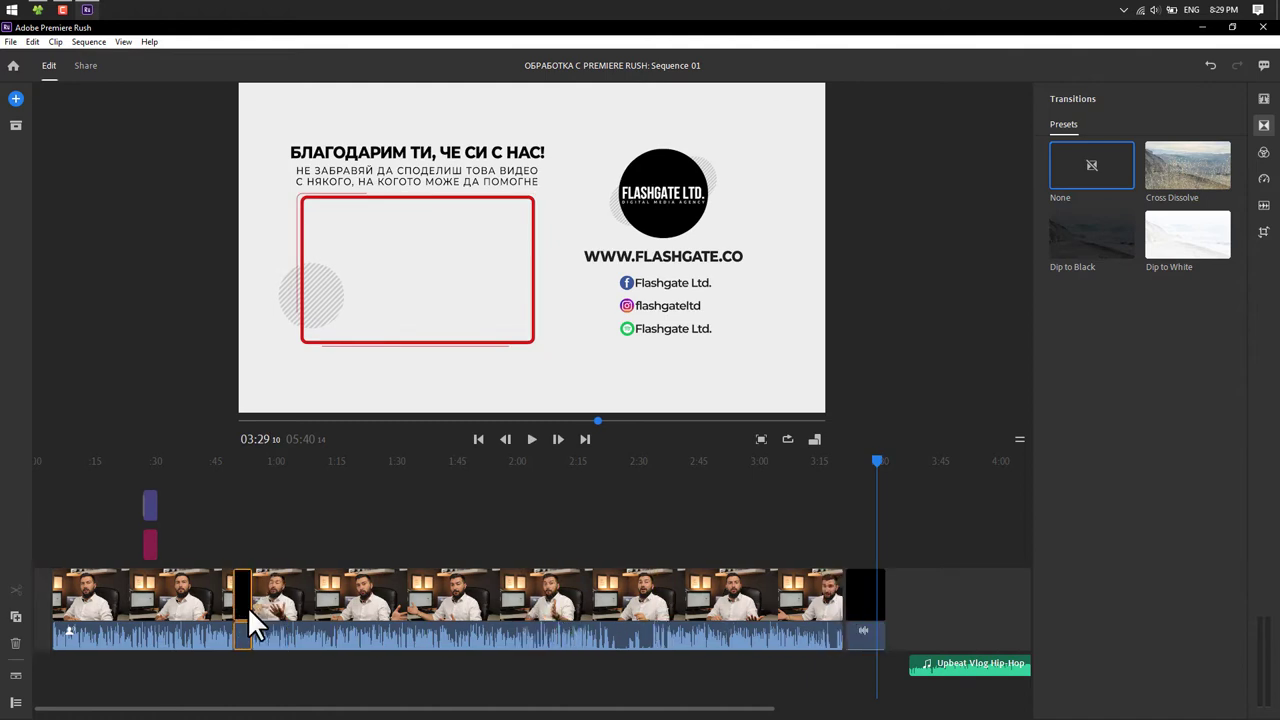
{"action": "left_click", "coordinate": [46, 462]}
{"action": "key", "text": "space"}
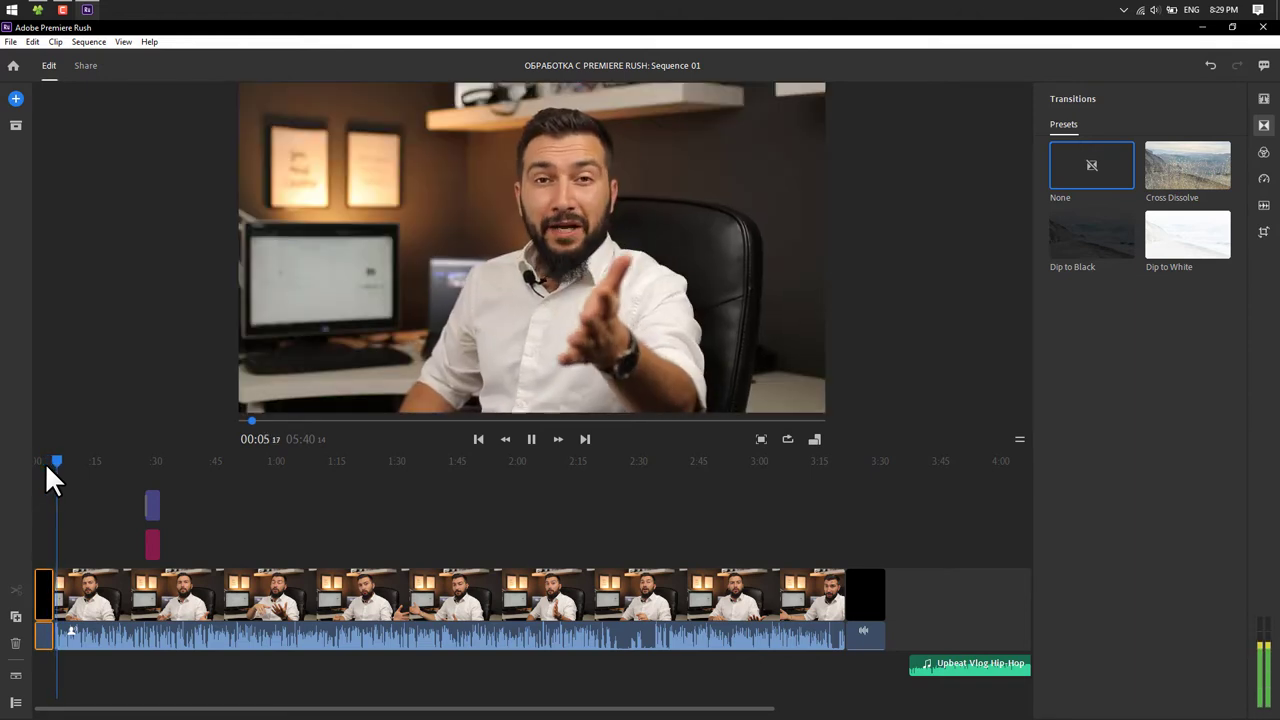
{"action": "key", "text": "space"}
Add Dip to White at the start of the main clip and preview it
{"action": "left_click_drag", "start_coordinate": [1197, 246], "coordinate": [60, 598]}
{"action": "left_click_drag", "start_coordinate": [56, 458], "coordinate": [45, 461]}
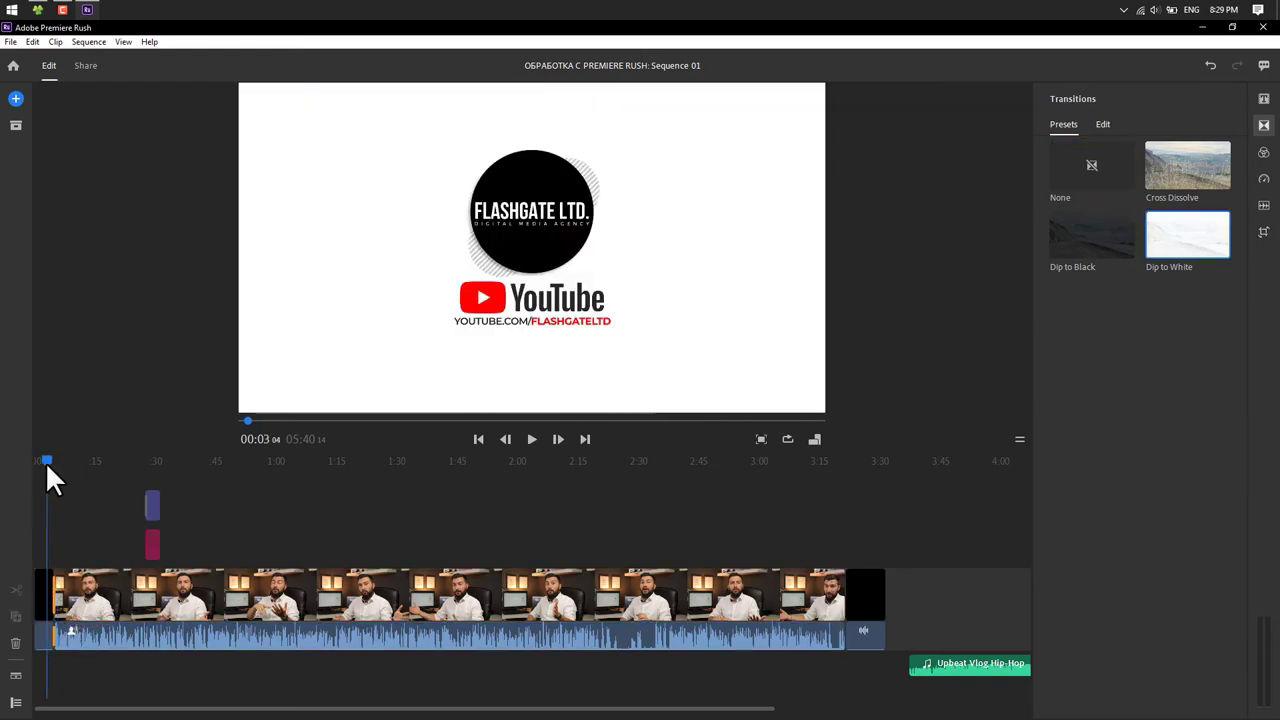
{"action": "key", "text": "space"}
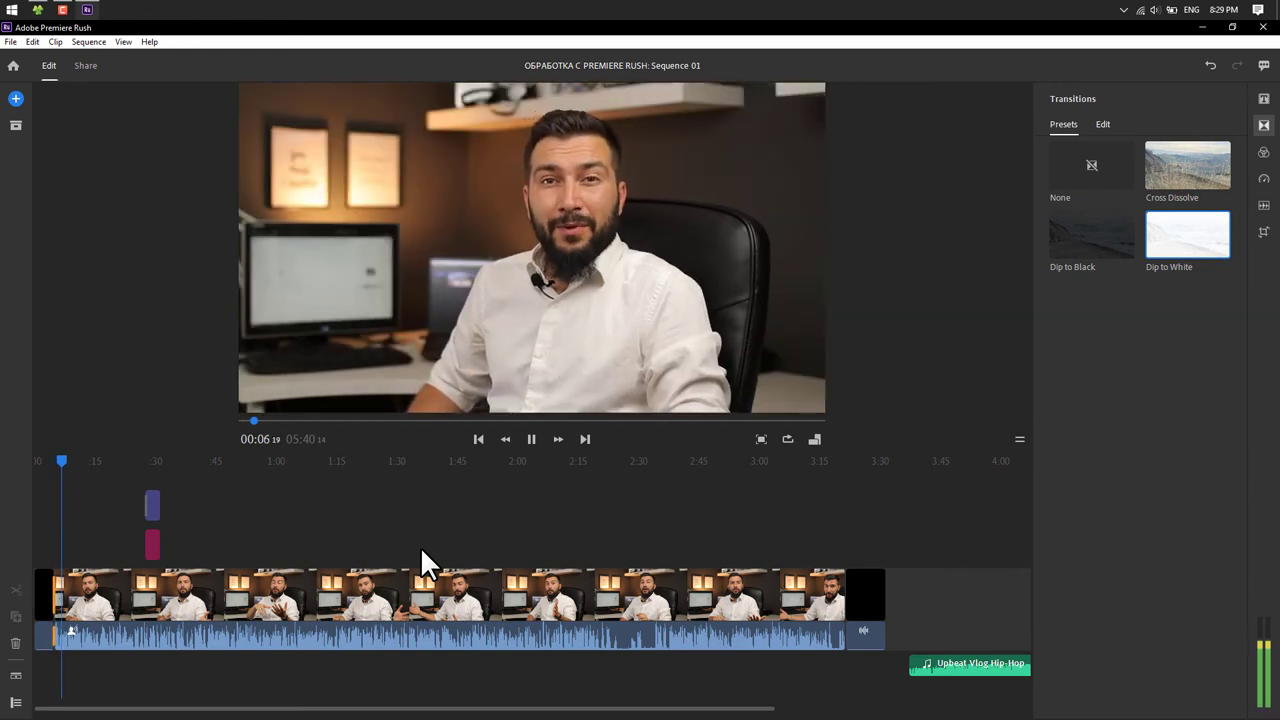
Play the ending from 03:20 into the end card, then select the main talking-head clip
{"action": "left_click", "coordinate": [865, 607]}
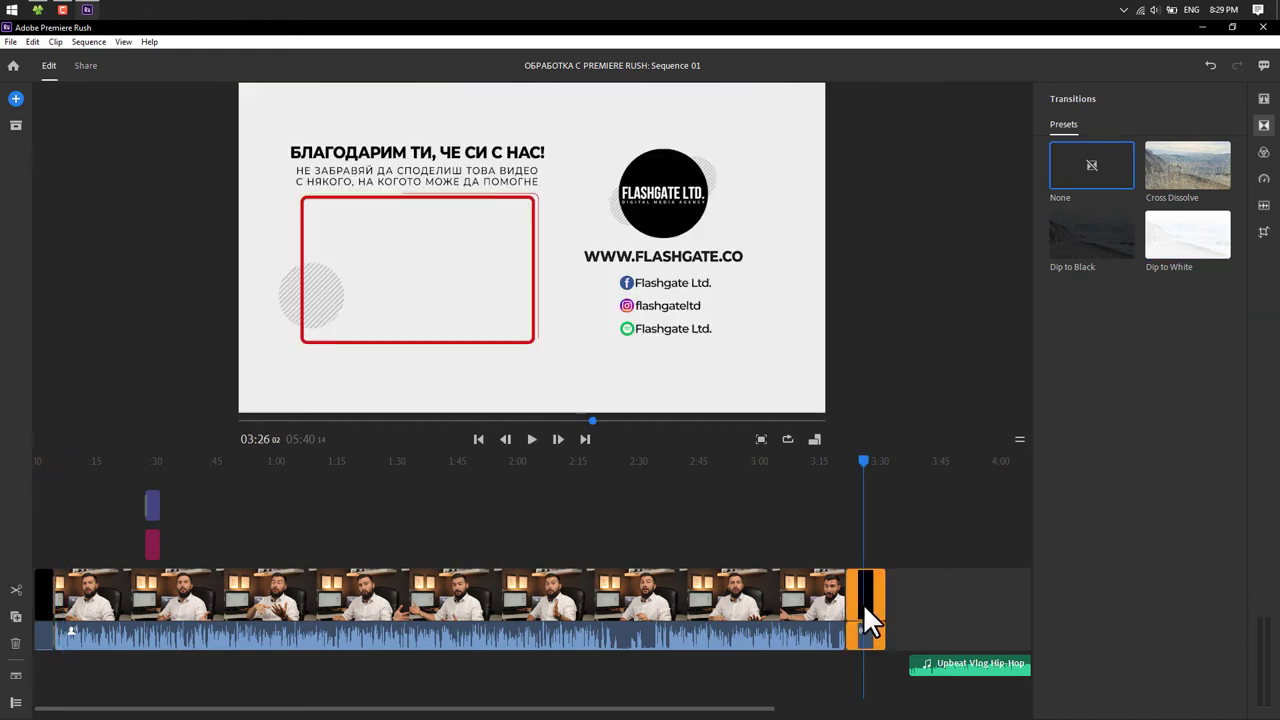
{"action": "left_click", "coordinate": [839, 461]}
{"action": "key", "text": "space"}
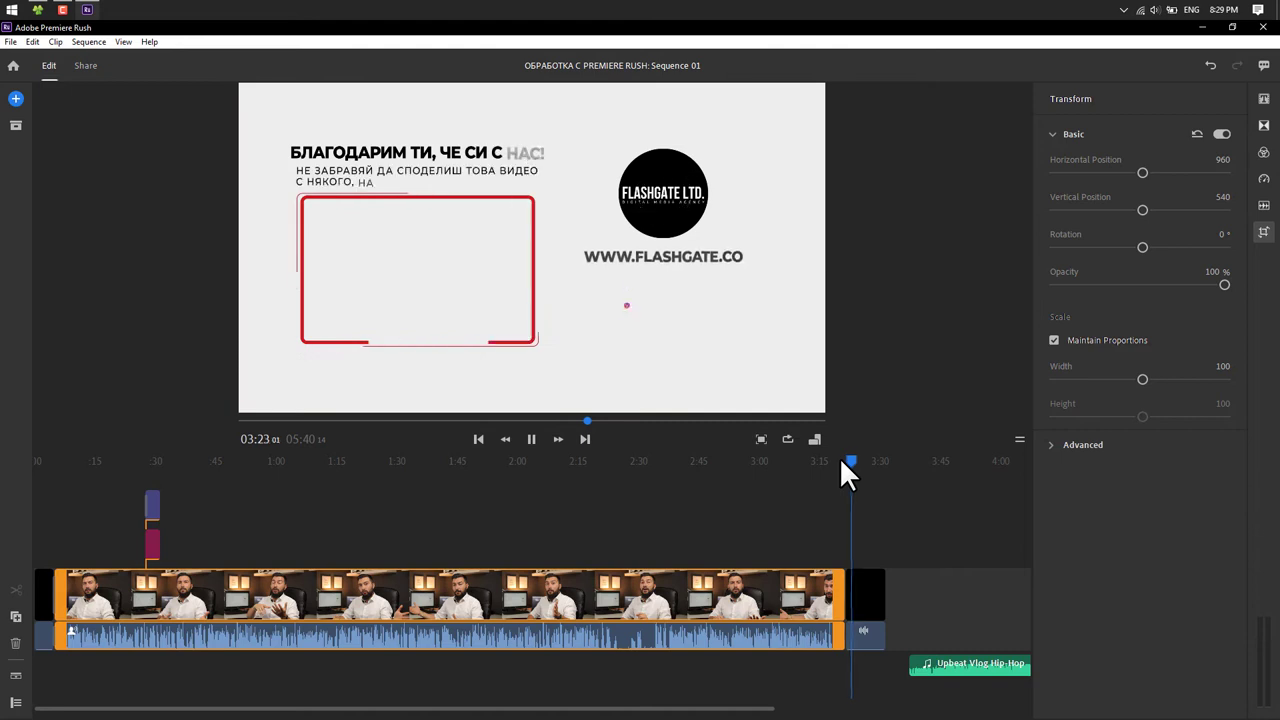
{"action": "key", "text": "space"}
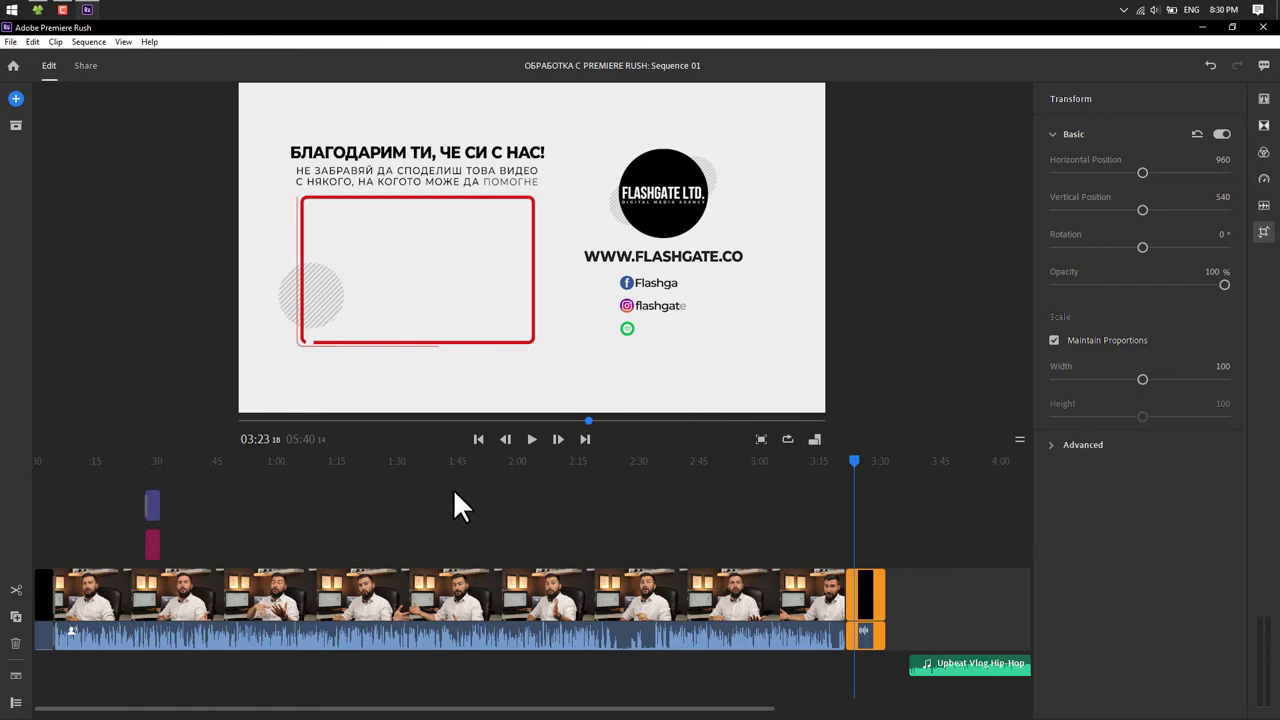
{"action": "left_click", "coordinate": [434, 460]}
{"action": "left_click", "coordinate": [417, 590]}
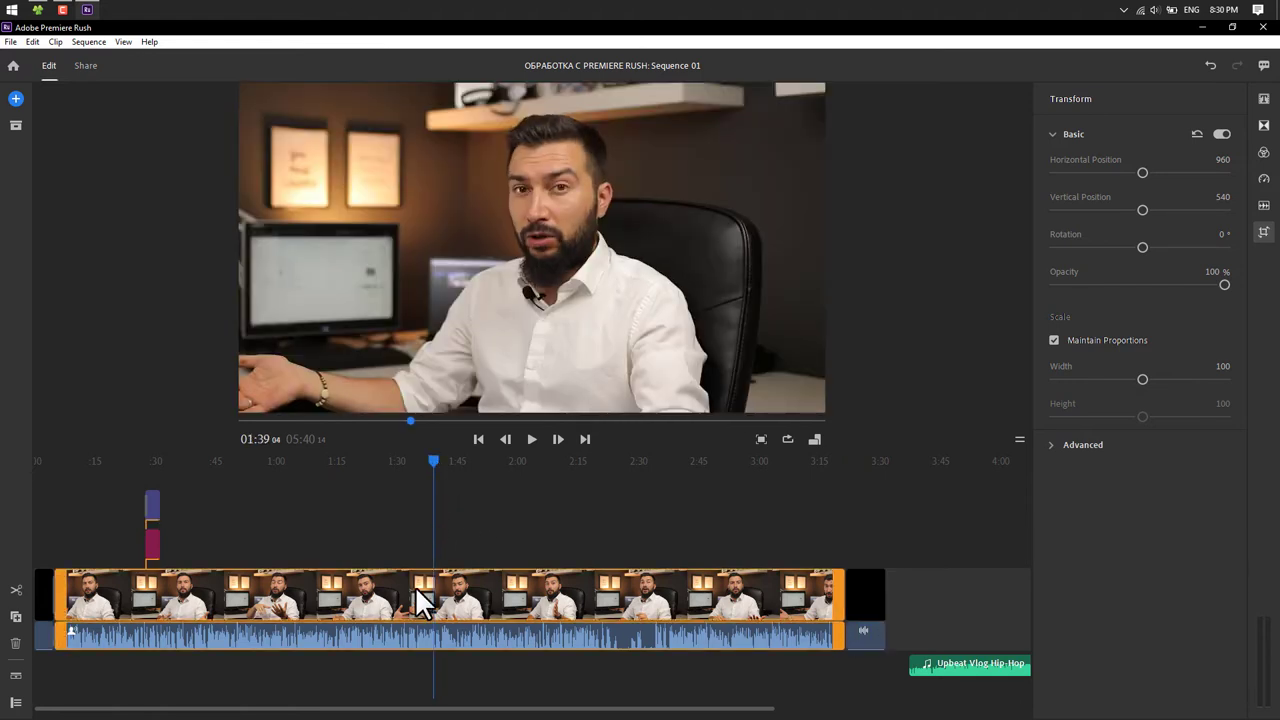
Open the colour presets and compare the Cinematic, Film, SL Kodak, SL Bleach and SL Fuji looks
{"action": "left_click", "coordinate": [1264, 125]}
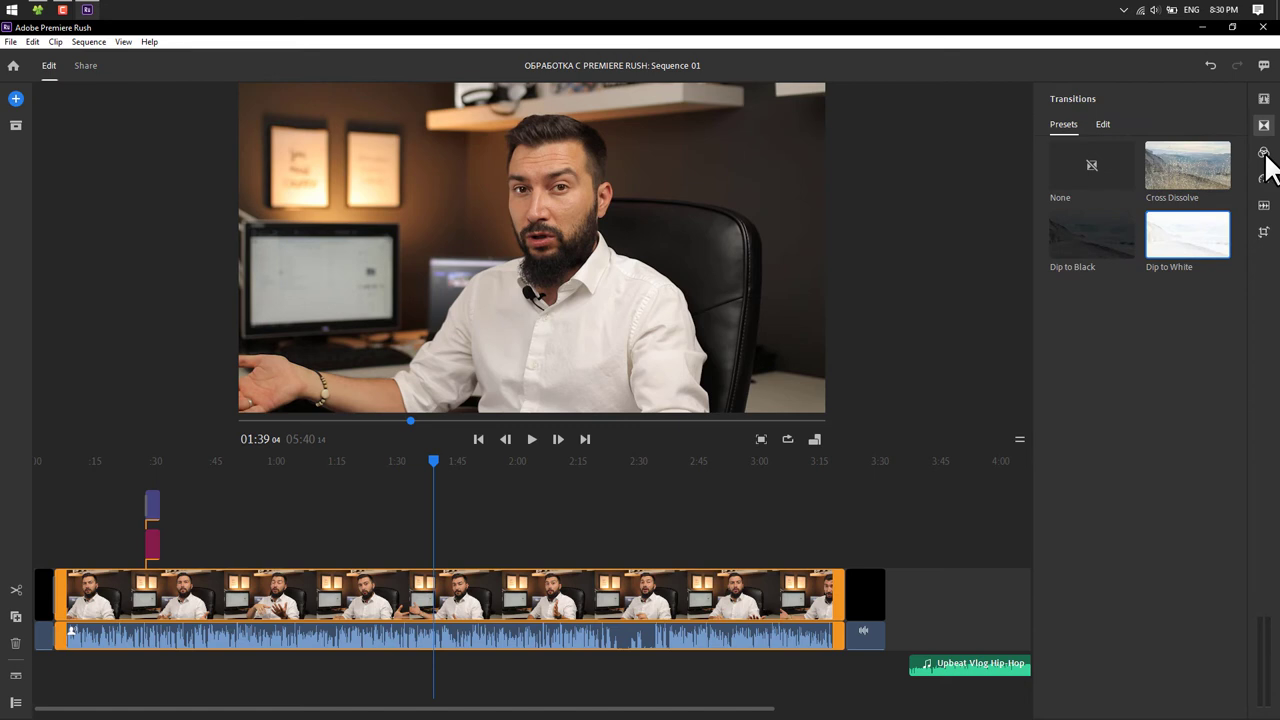
{"action": "left_click", "coordinate": [1265, 153]}
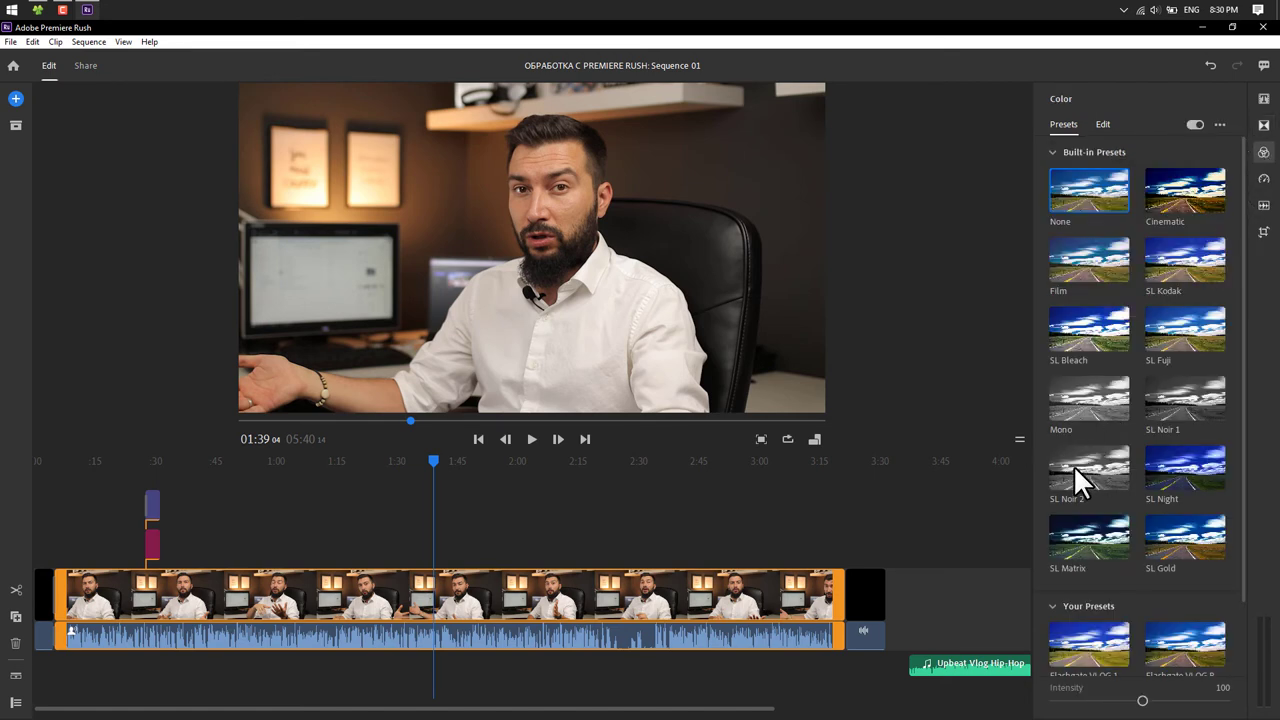
{"action": "scroll", "coordinate": [1073, 465], "scroll_direction": "down", "scroll_amount": 2}
{"action": "scroll", "coordinate": [1073, 465], "scroll_direction": "up", "scroll_amount": 2}
{"action": "left_click", "coordinate": [1161, 192]}
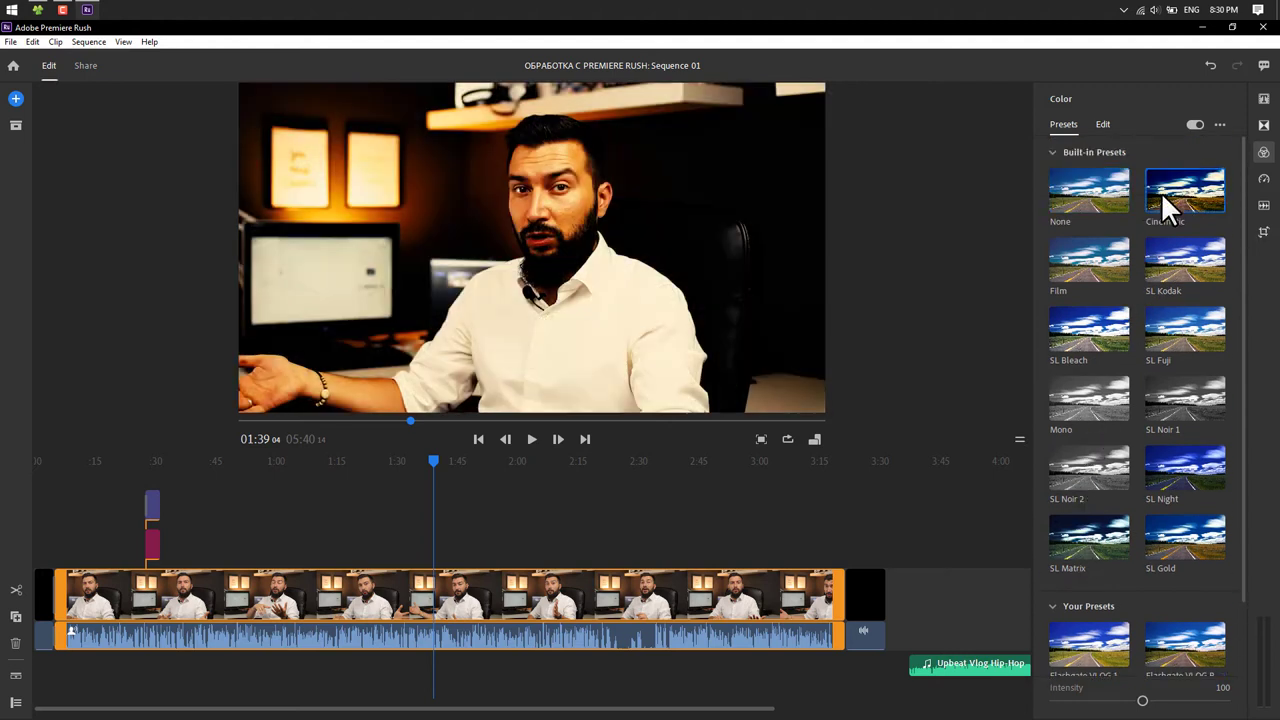
{"action": "left_click", "coordinate": [1075, 281]}
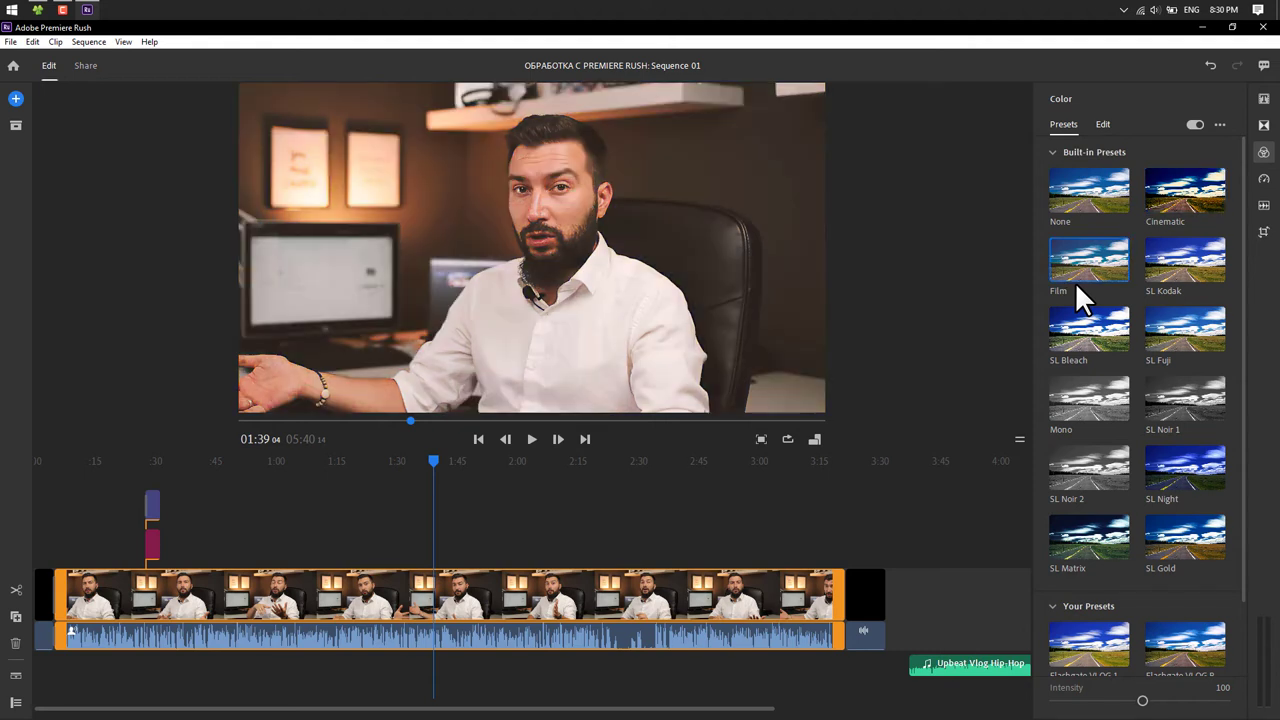
{"action": "left_click", "coordinate": [1172, 264]}
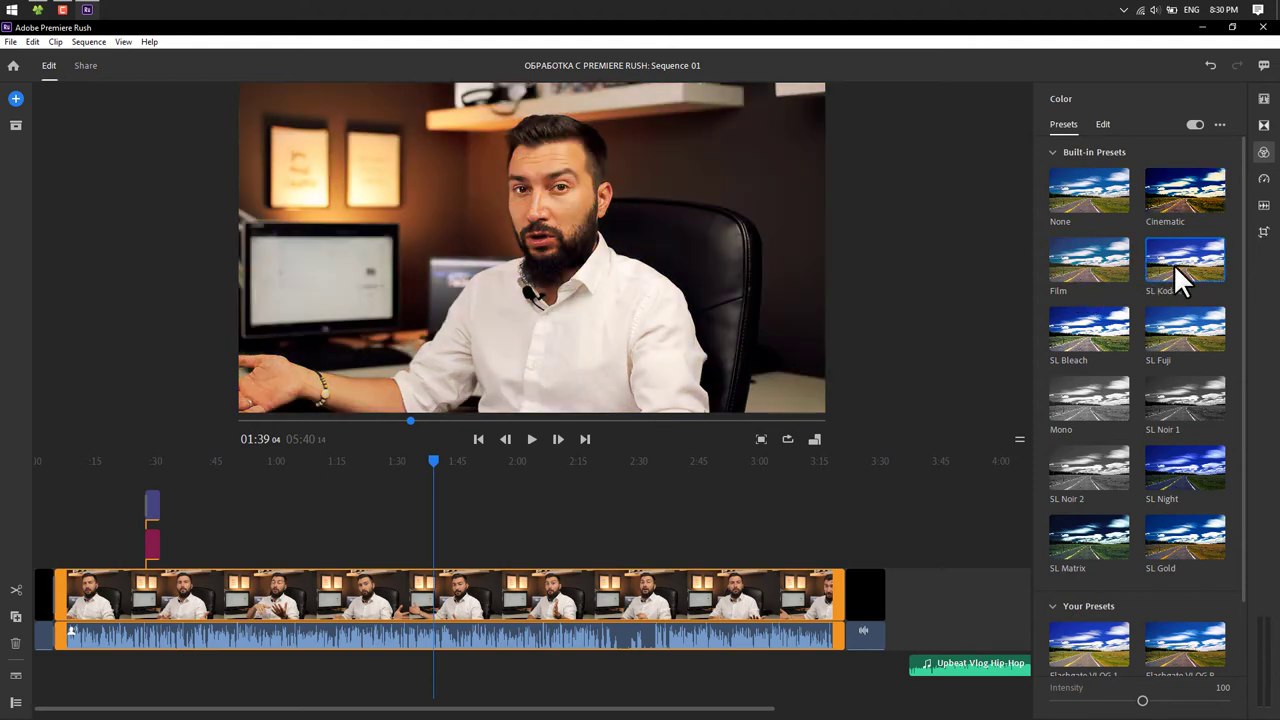
{"action": "left_click", "coordinate": [1094, 341]}
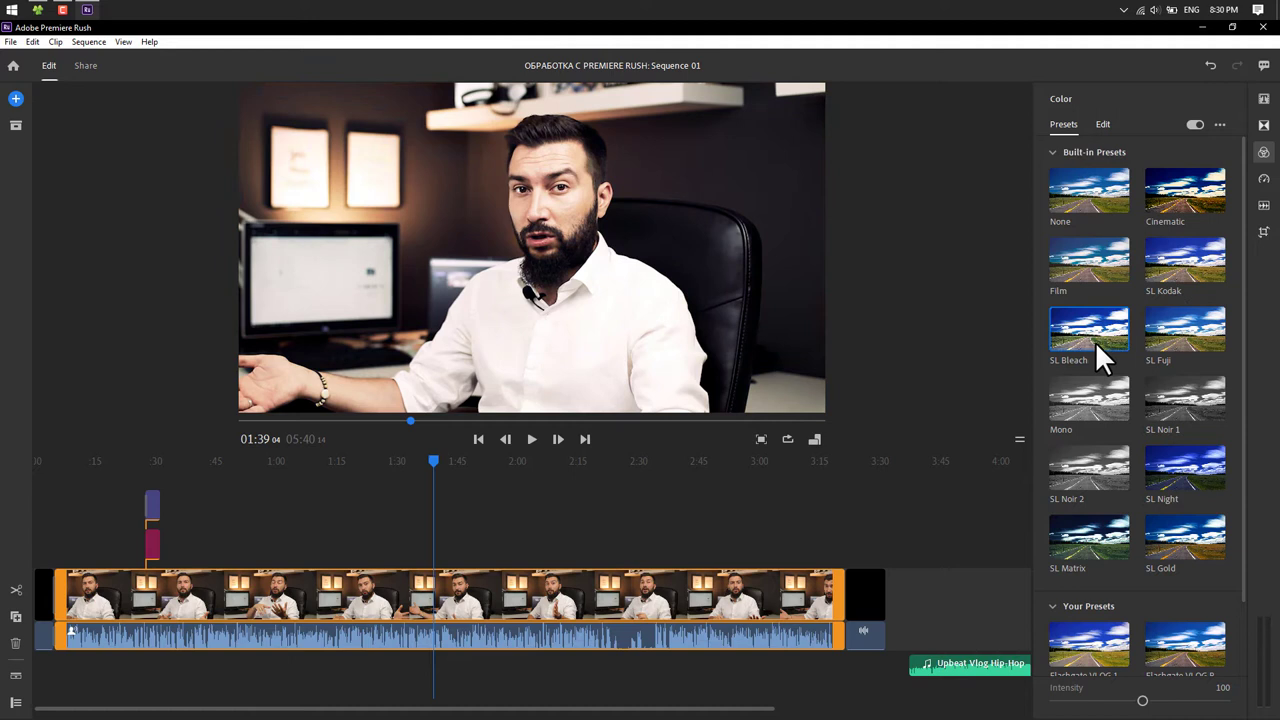
{"action": "left_click", "coordinate": [1164, 337]}
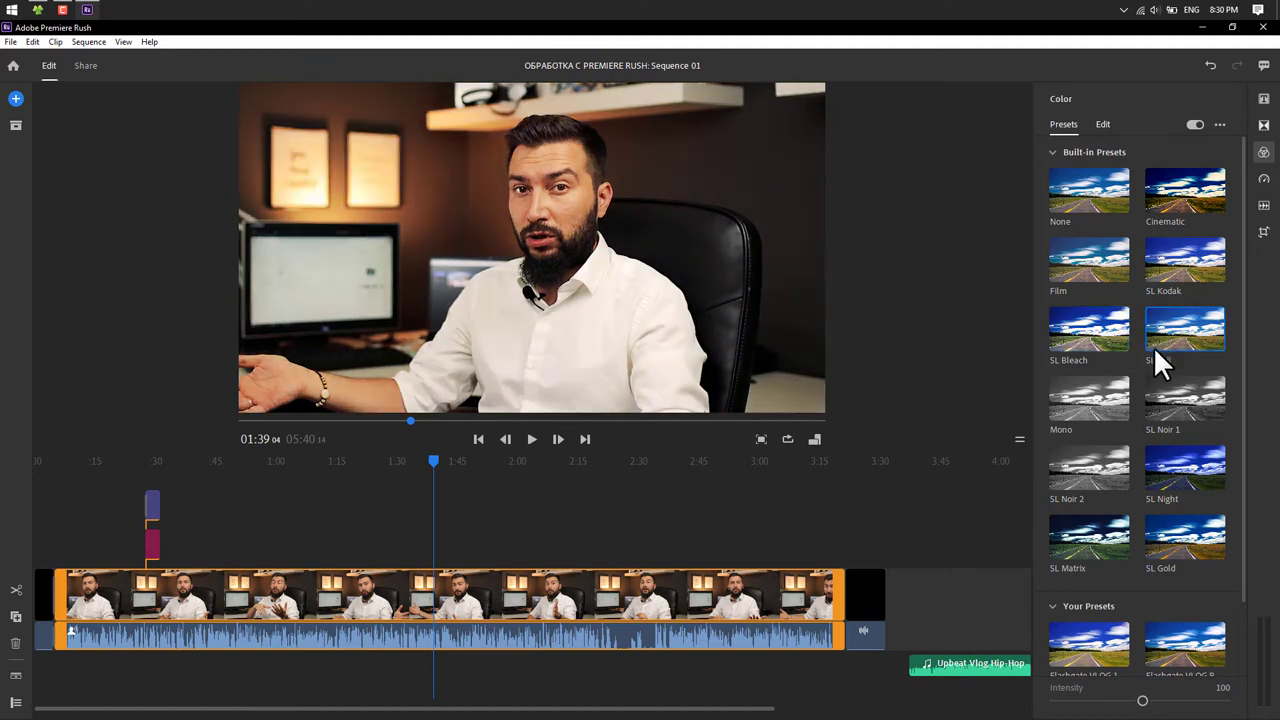
Compare Mono, SL Noir 1 and 2, SL Night, SL Matrix and SL Gold, adjust intensity, then clear the look
{"action": "left_click", "coordinate": [1097, 424]}
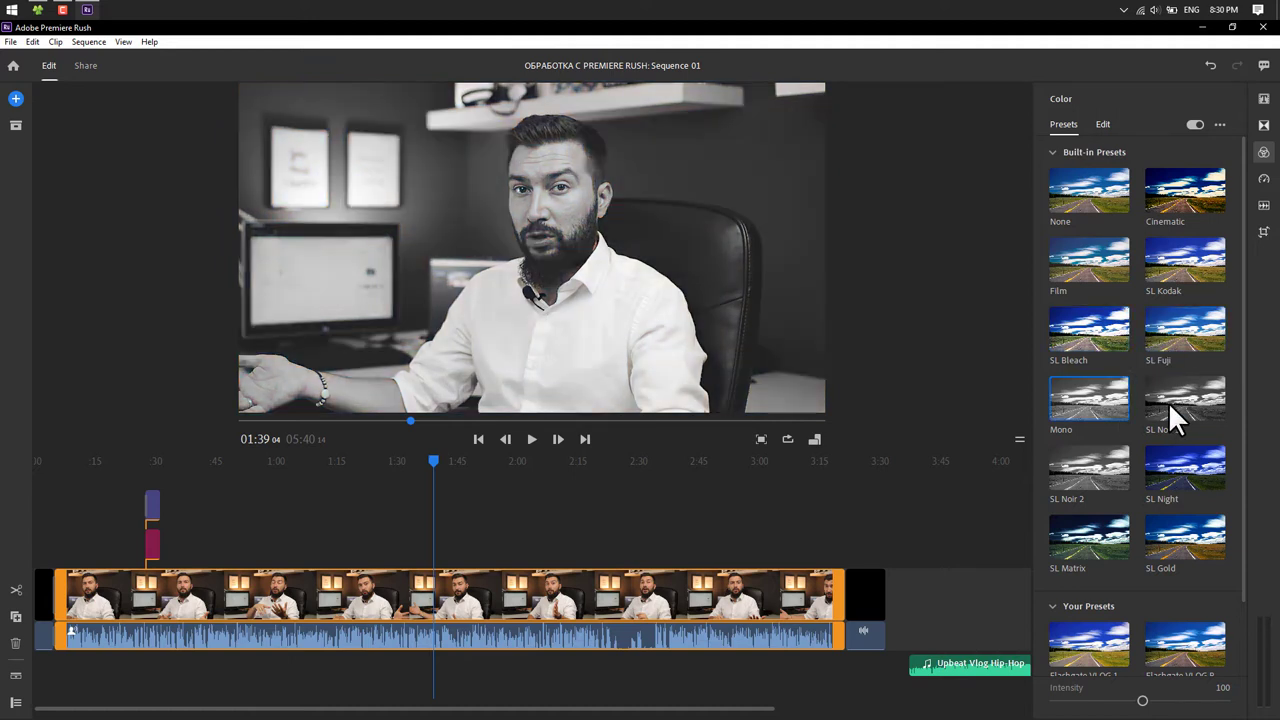
{"action": "left_click", "coordinate": [1168, 402]}
{"action": "left_click", "coordinate": [1098, 469]}
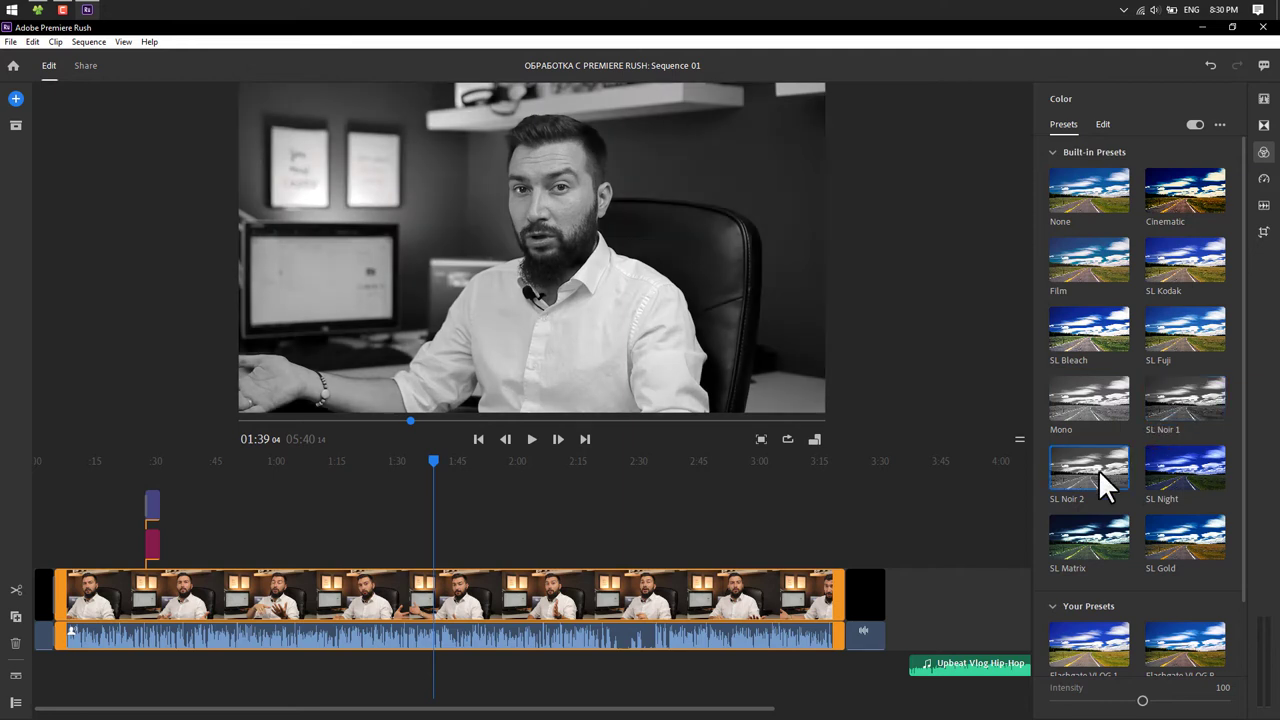
{"action": "left_click", "coordinate": [1175, 475]}
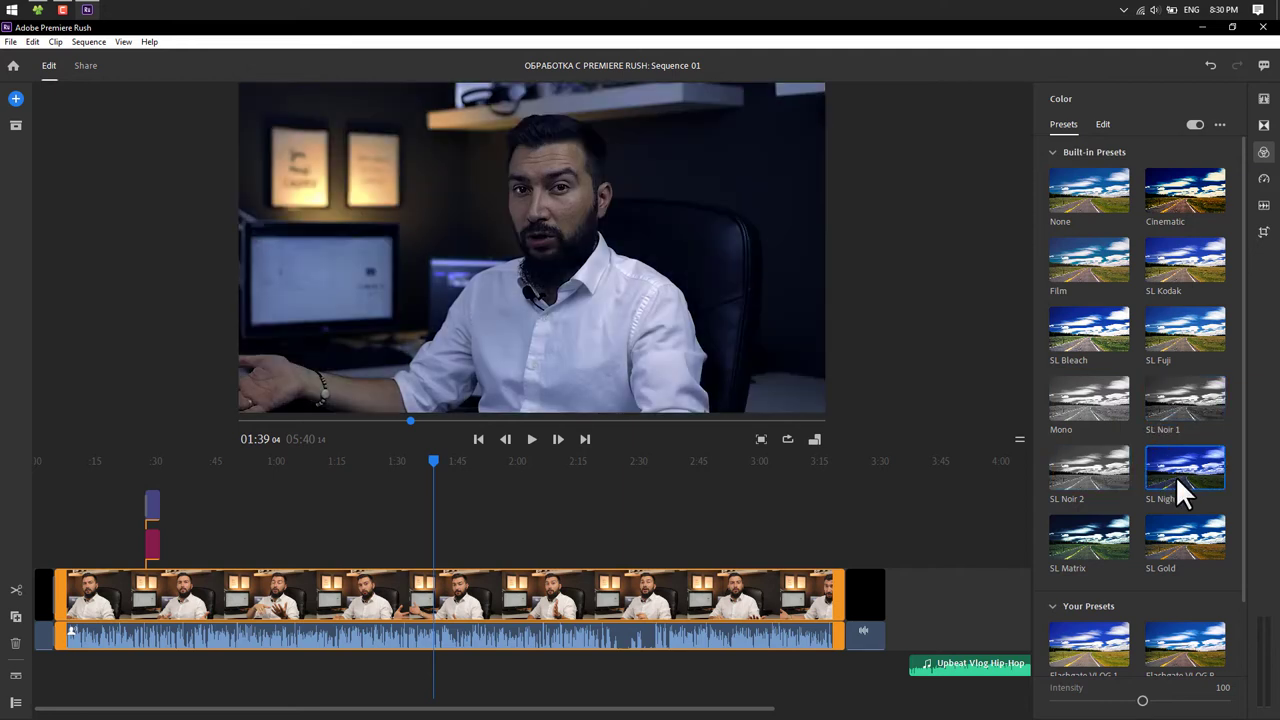
{"action": "left_click", "coordinate": [1107, 539]}
{"action": "left_click", "coordinate": [1165, 541]}
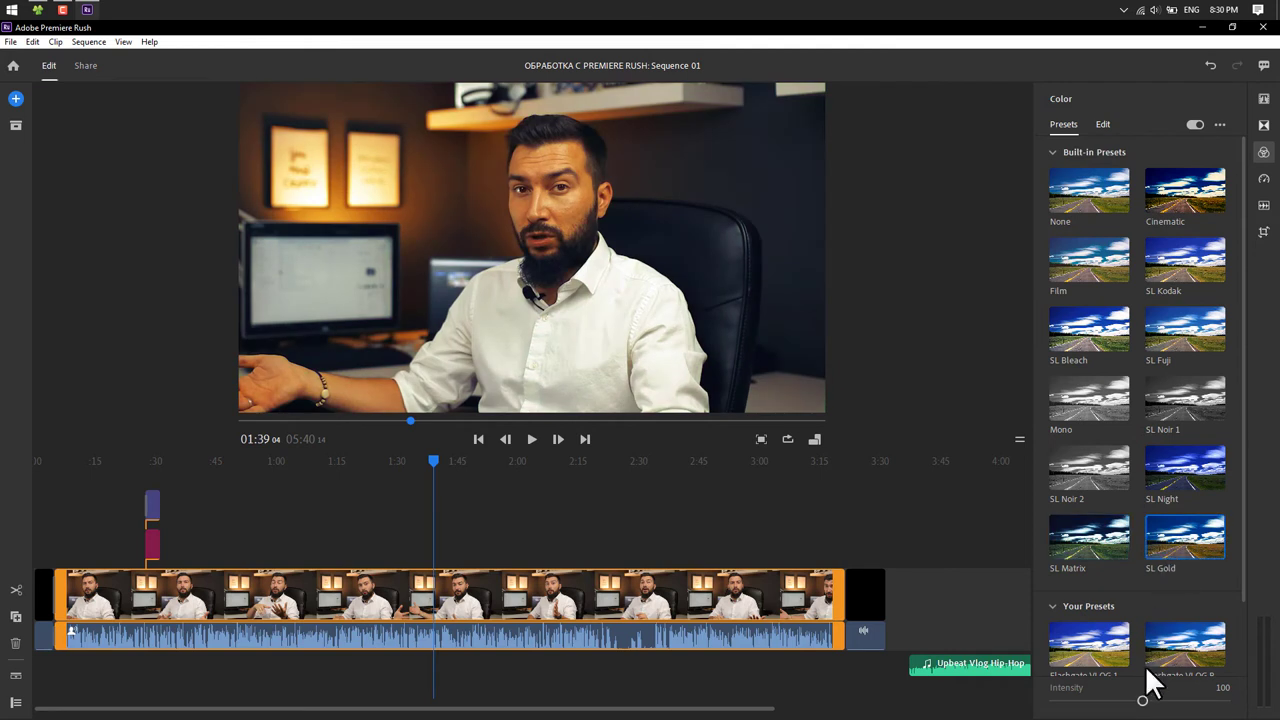
{"action": "mouse_move", "coordinate": [1142, 700]}
{"action": "left_mouse_down"}
{"action": "mouse_move", "coordinate": [1185, 705]}
{"action": "mouse_move", "coordinate": [985, 709]}
{"action": "left_mouse_up"}
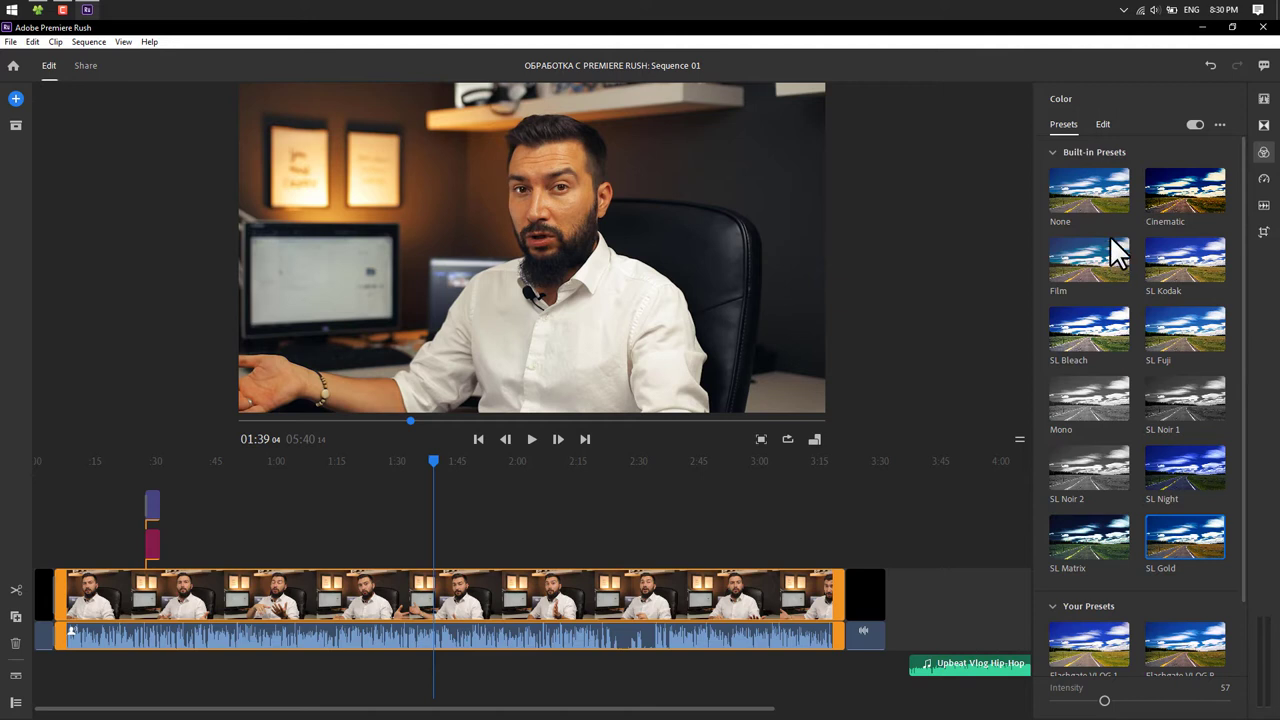
{"action": "left_click", "coordinate": [1093, 205]}
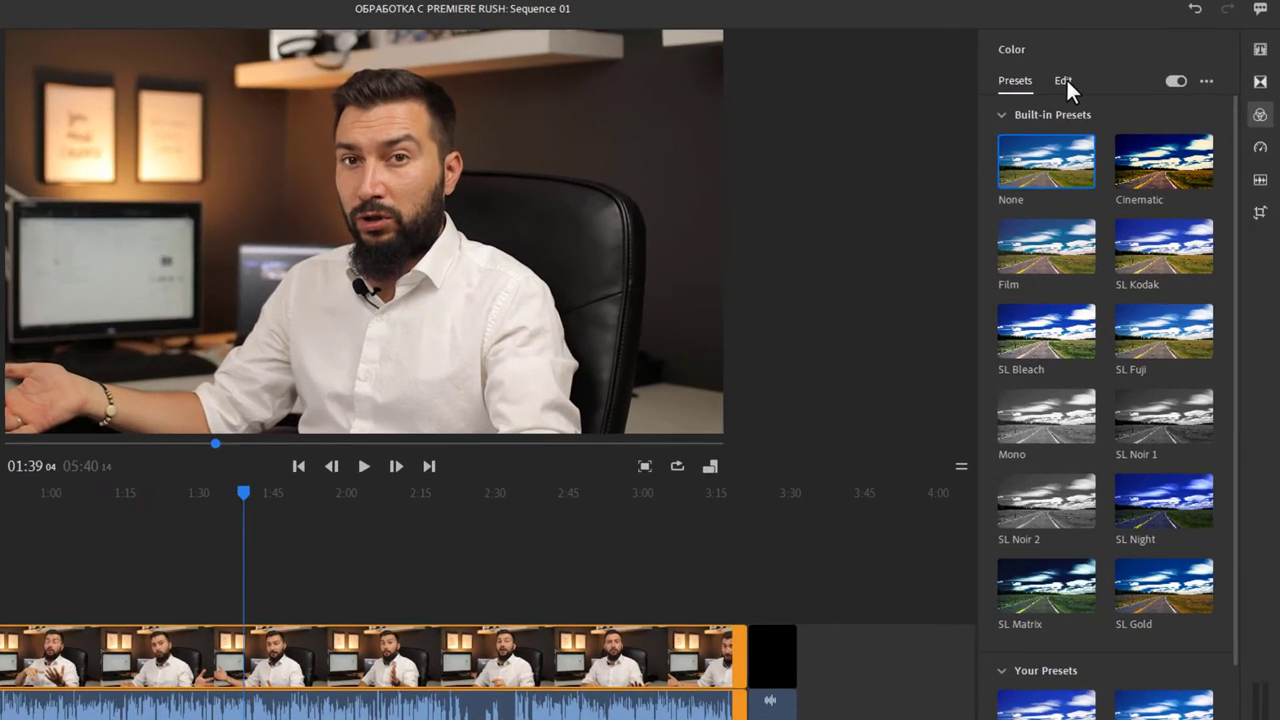
Nudge the clip's exposure and colour temperature in the Color Edit panel
{"action": "left_click", "coordinate": [1105, 122]}
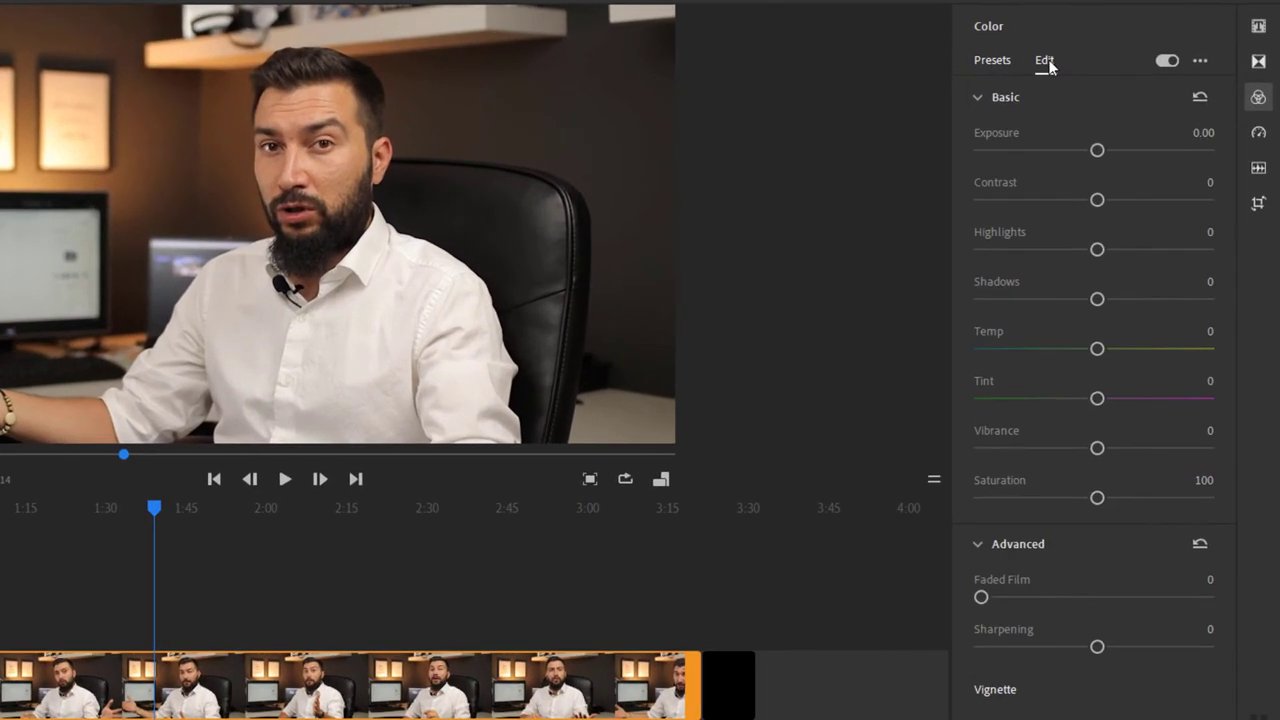
{"action": "left_click_drag", "start_coordinate": [1098, 150], "coordinate": [1100, 150]}
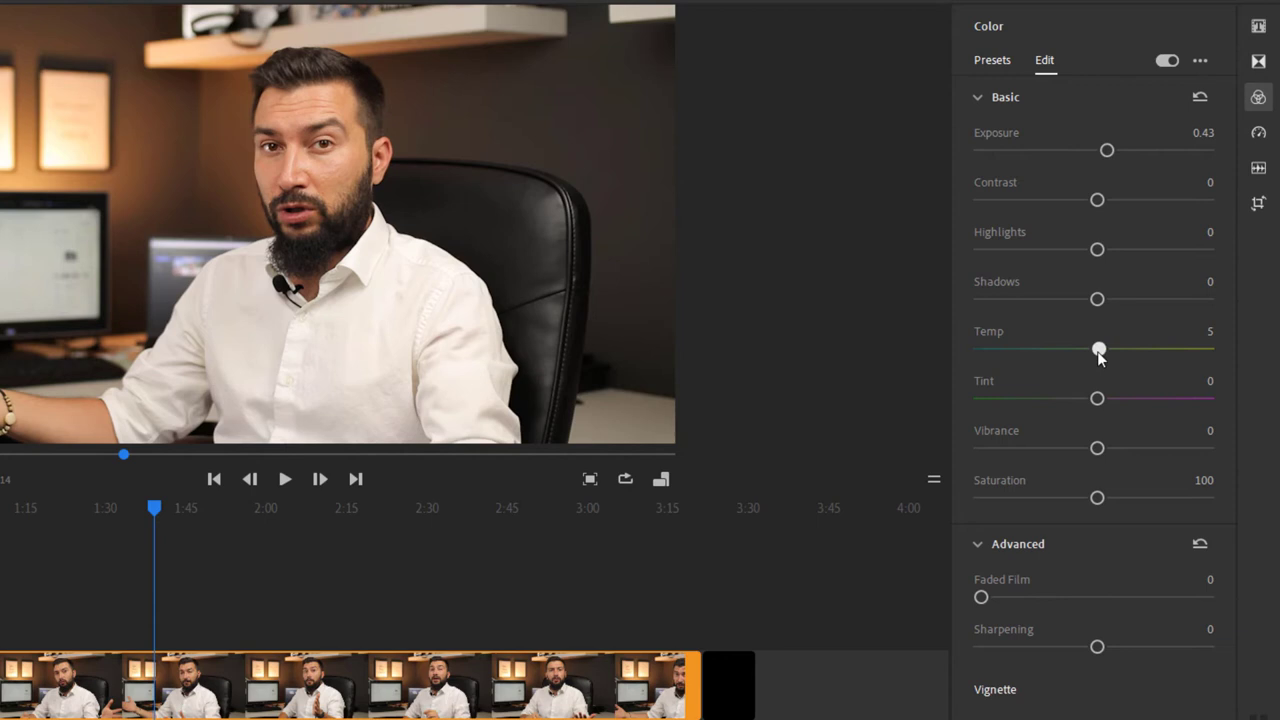
{"action": "left_click_drag", "start_coordinate": [1089, 358], "coordinate": [1065, 357]}
Apply the SL Fuji look, cool temperature to -36, and lower its intensity to 51
{"action": "left_click", "coordinate": [995, 63]}
{"action": "left_click", "coordinate": [1134, 633]}
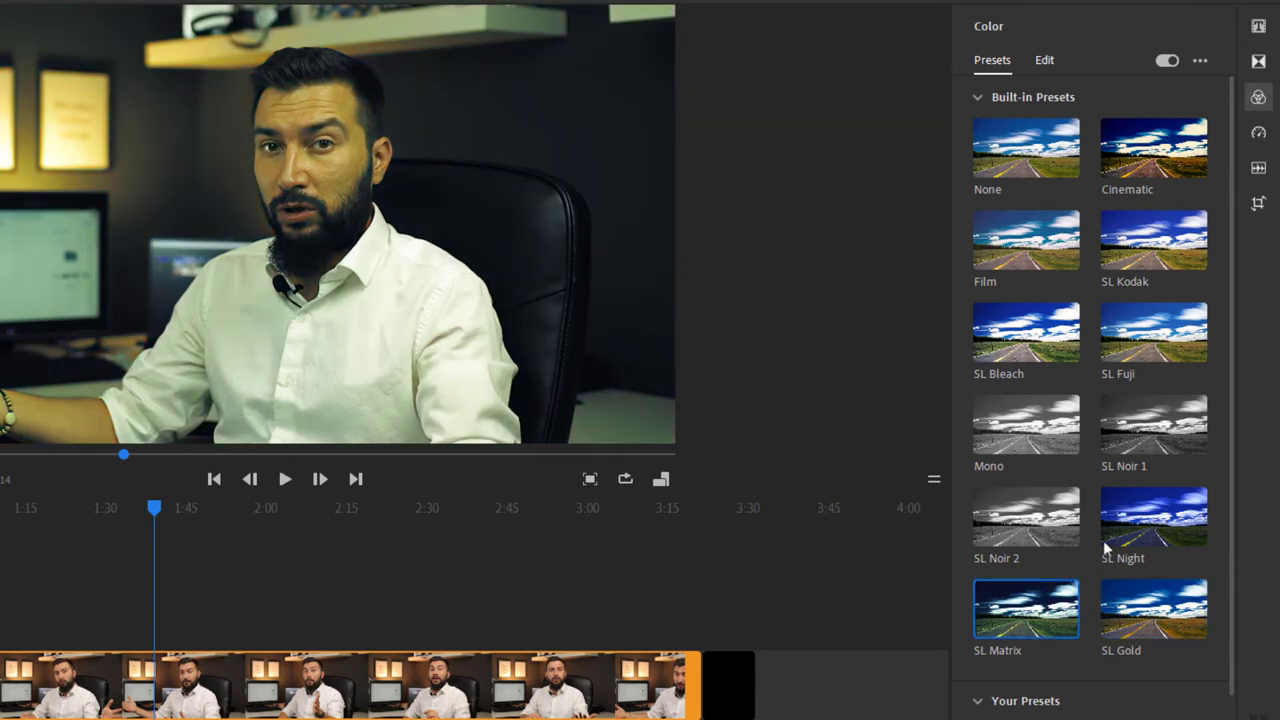
{"action": "left_click", "coordinate": [1135, 520]}
{"action": "left_click", "coordinate": [1163, 350]}
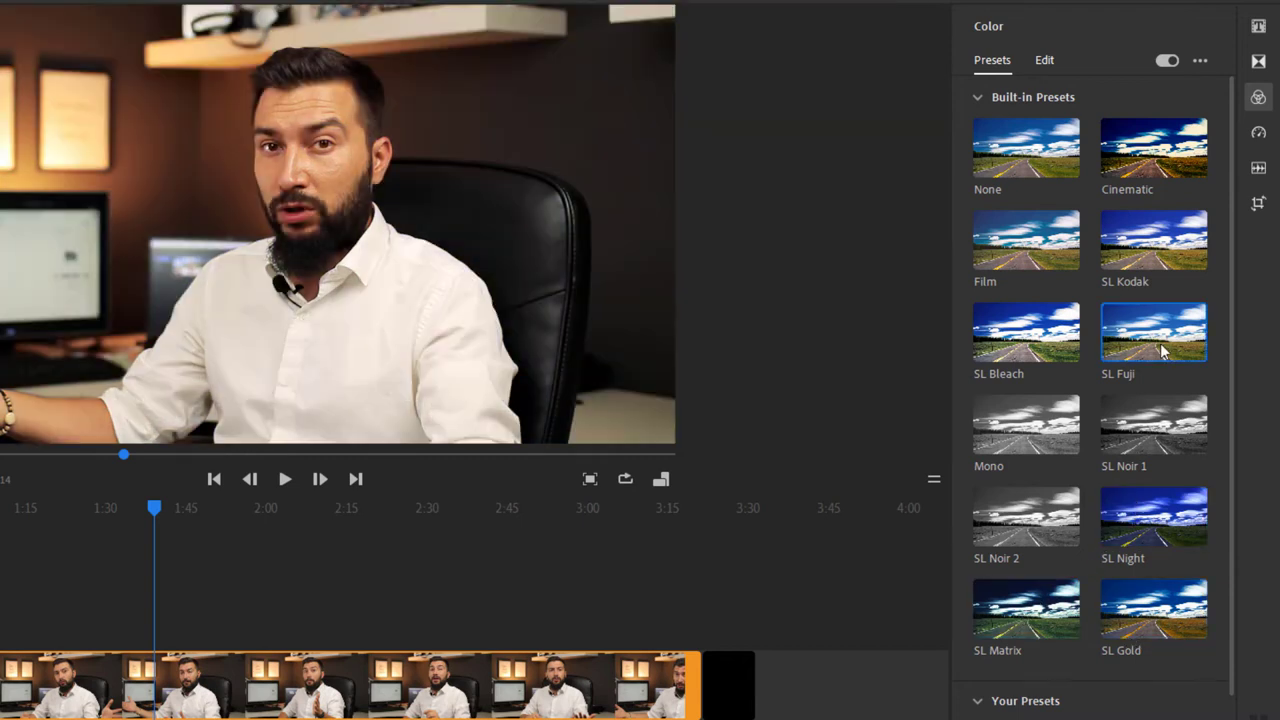
{"action": "left_click", "coordinate": [1046, 62]}
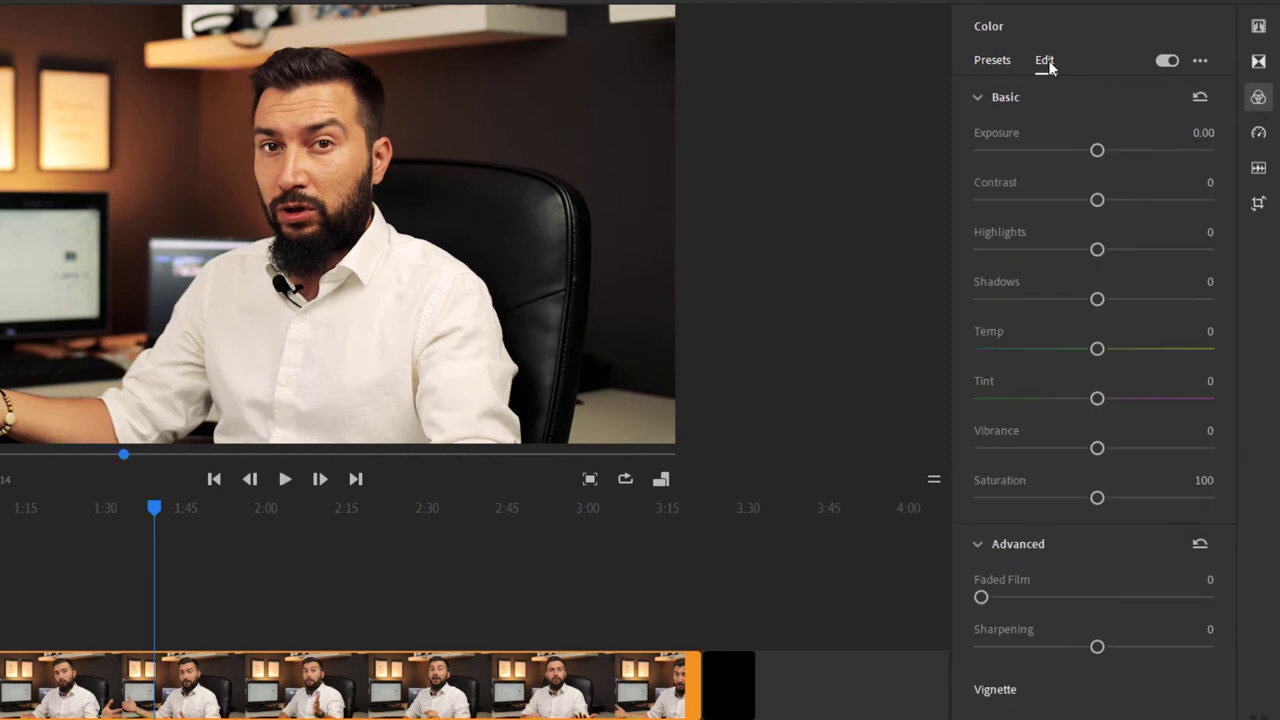
{"action": "left_click_drag", "start_coordinate": [1097, 348], "coordinate": [1050, 352]}
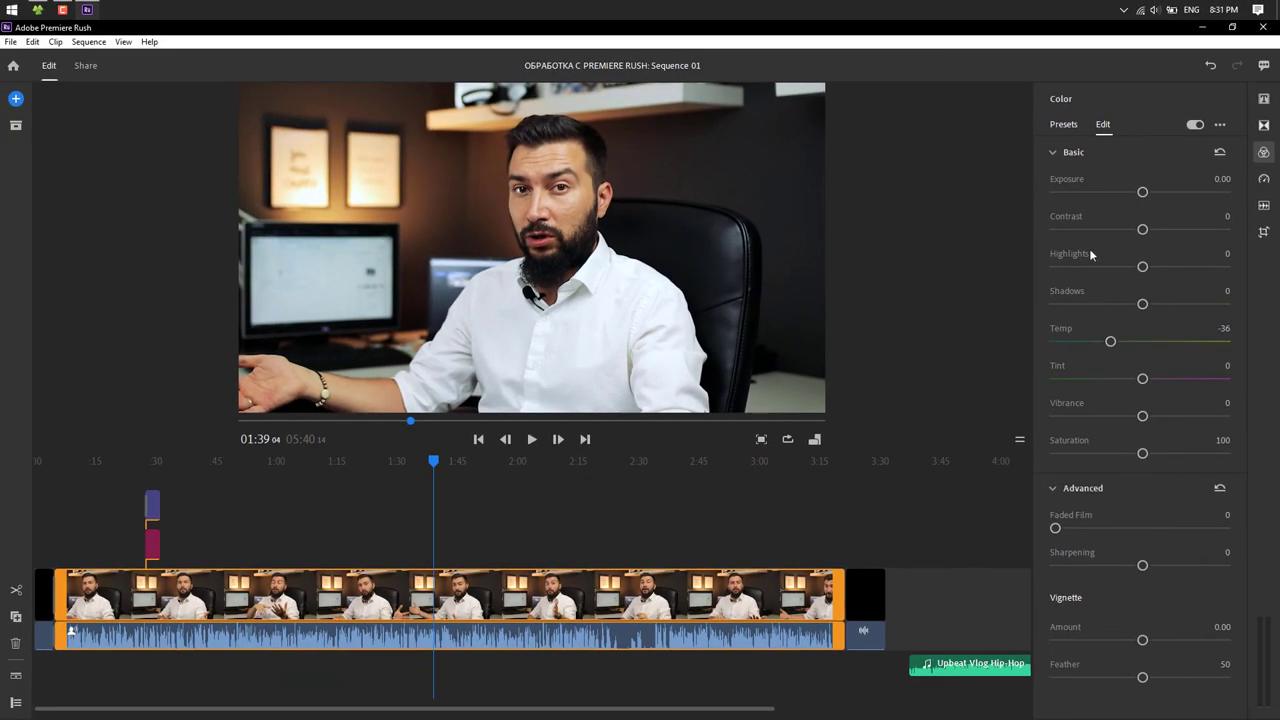
{"action": "left_click", "coordinate": [1064, 126]}
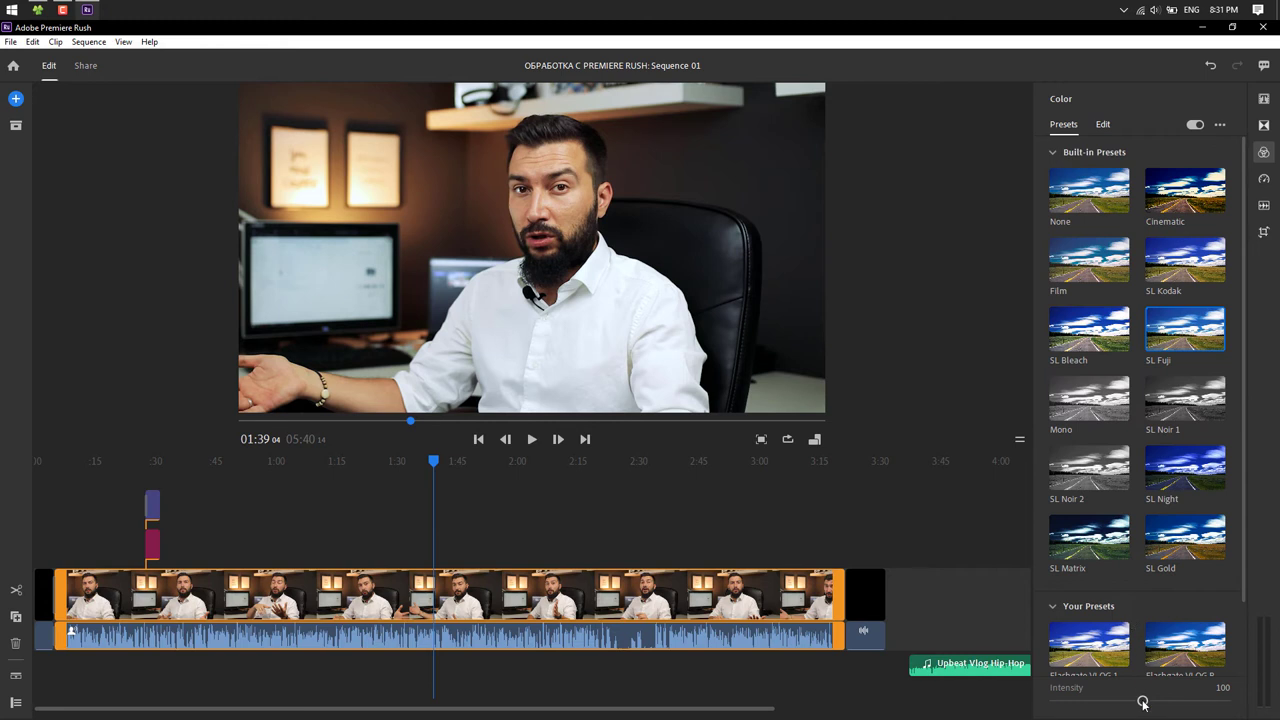
{"action": "mouse_move", "coordinate": [1141, 700]}
{"action": "left_mouse_down"}
{"action": "mouse_move", "coordinate": [1057, 700]}
{"action": "mouse_move", "coordinate": [1098, 703]}
{"action": "left_mouse_up"}
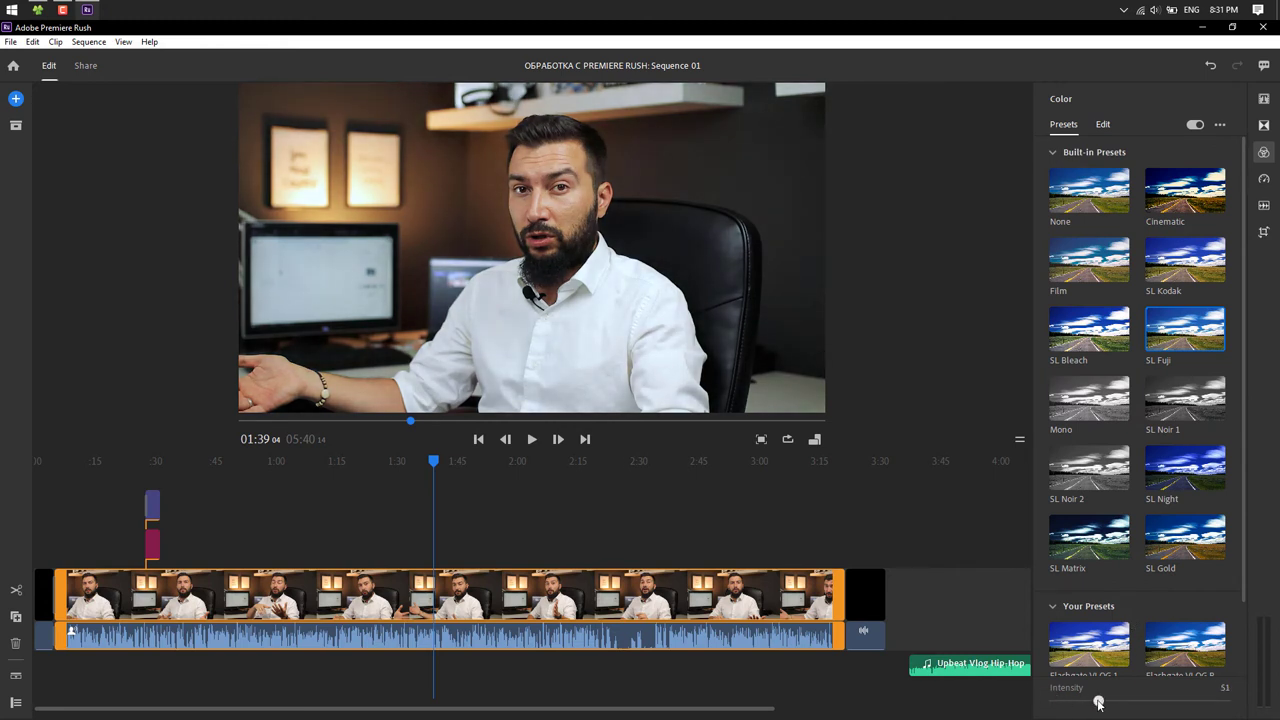
{"action": "left_click", "coordinate": [1106, 126]}
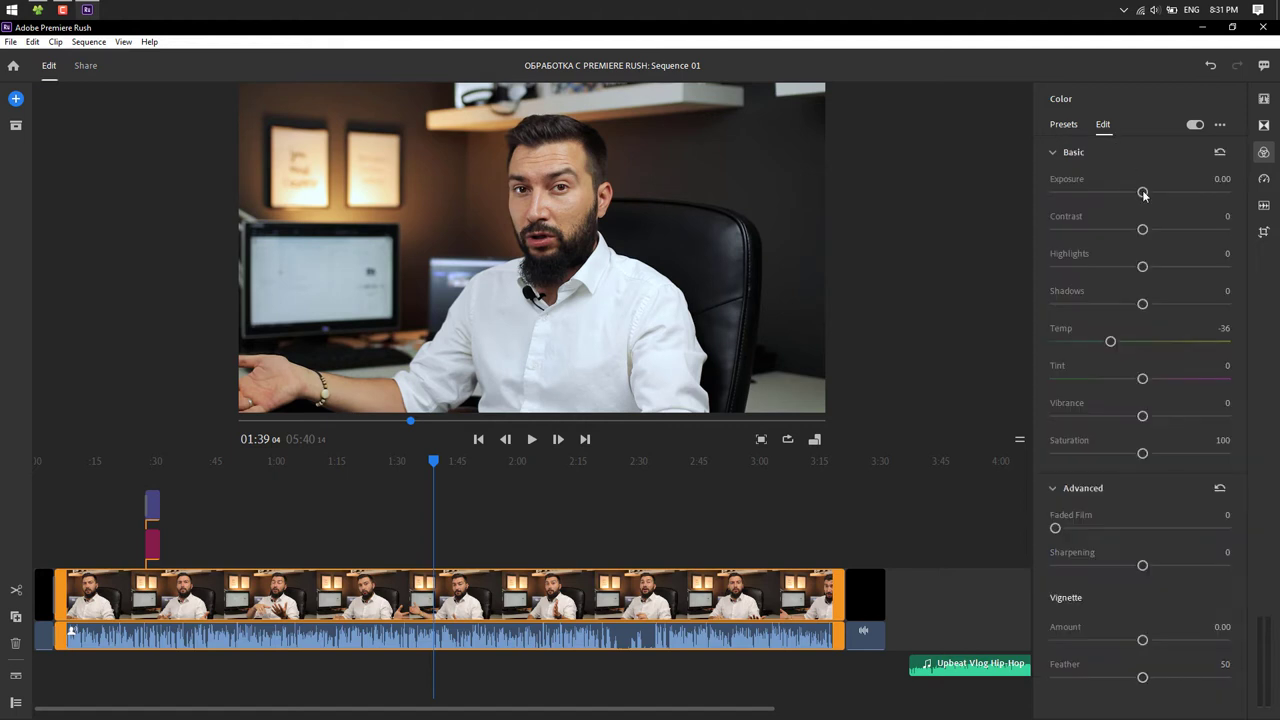
Fine-tune exposure, then test and reset Contrast and Highlights to 0
{"action": "left_click_drag", "start_coordinate": [1143, 193], "coordinate": [1145, 193]}
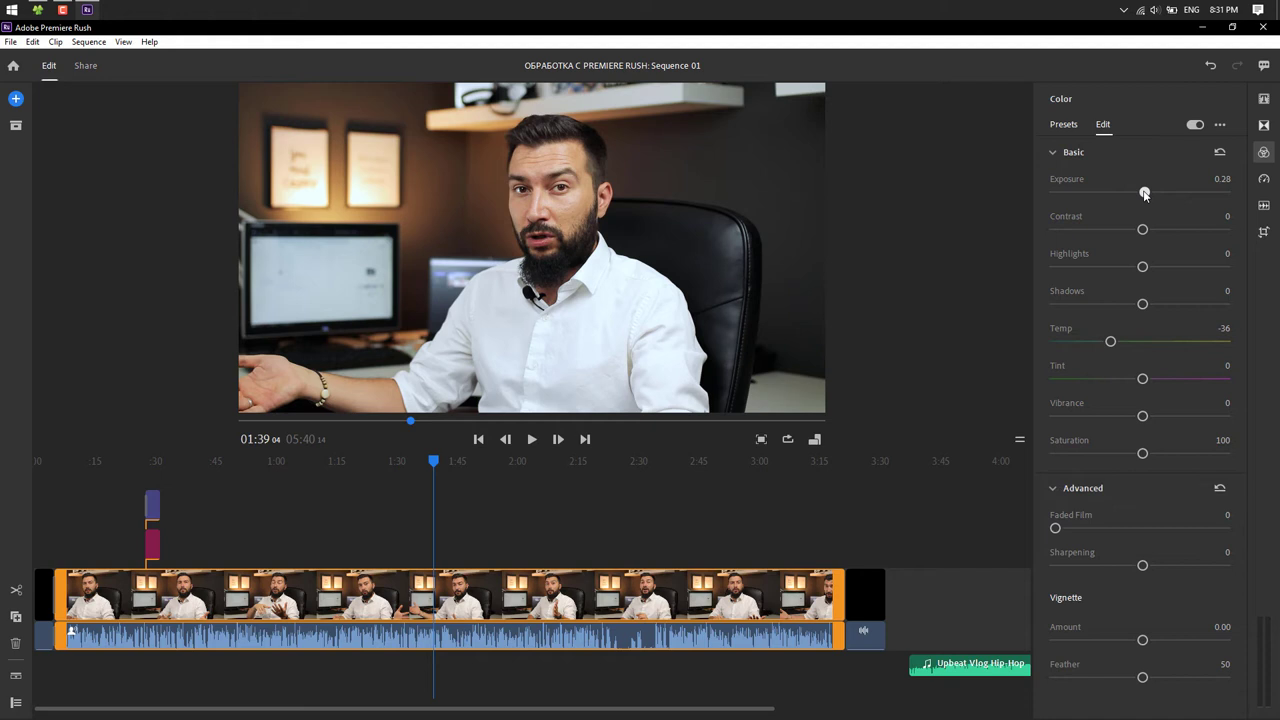
{"action": "left_click_drag", "start_coordinate": [1145, 194], "coordinate": [1146, 195]}
{"action": "mouse_move", "coordinate": [1142, 229]}
{"action": "left_mouse_down"}
{"action": "mouse_move", "coordinate": [1034, 236]}
{"action": "mouse_move", "coordinate": [1228, 237]}
{"action": "left_mouse_up"}
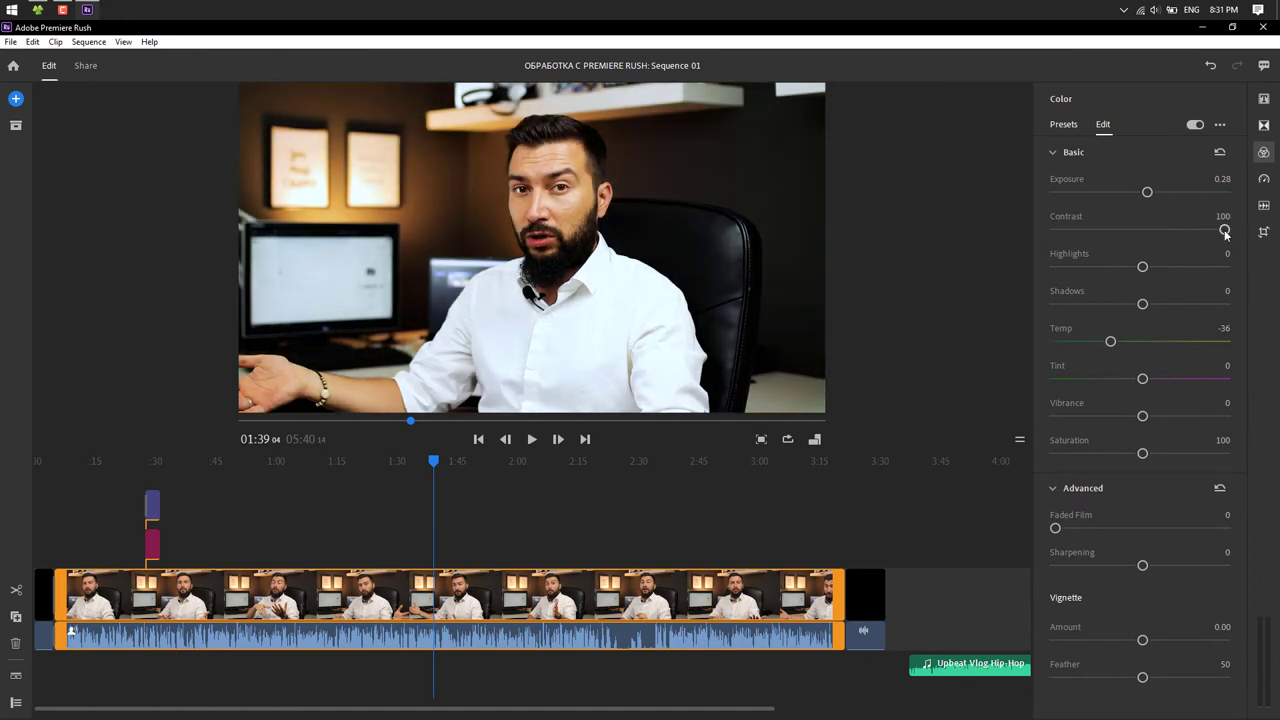
{"action": "double_click", "coordinate": [1225, 232]}
{"action": "mouse_move", "coordinate": [1142, 267]}
{"action": "left_mouse_down"}
{"action": "mouse_move", "coordinate": [1132, 270]}
{"action": "mouse_move", "coordinate": [1190, 283]}
{"action": "left_mouse_up"}
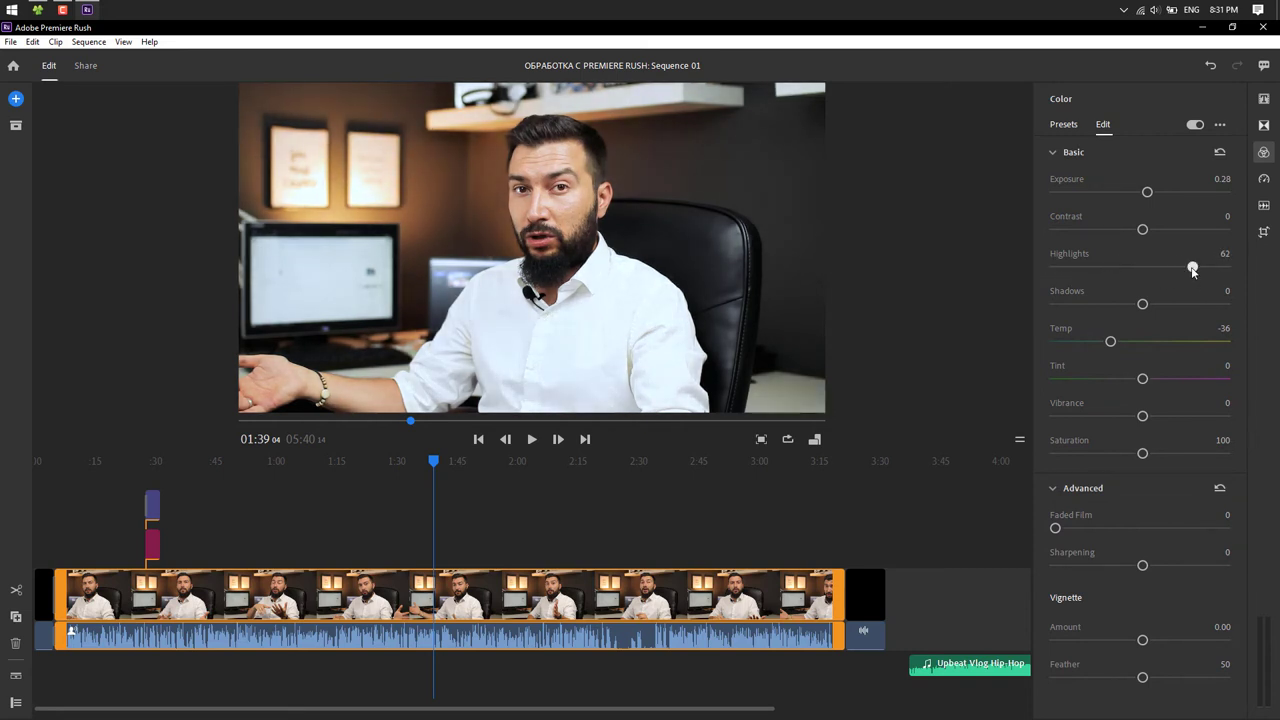
{"action": "double_click", "coordinate": [1225, 268]}
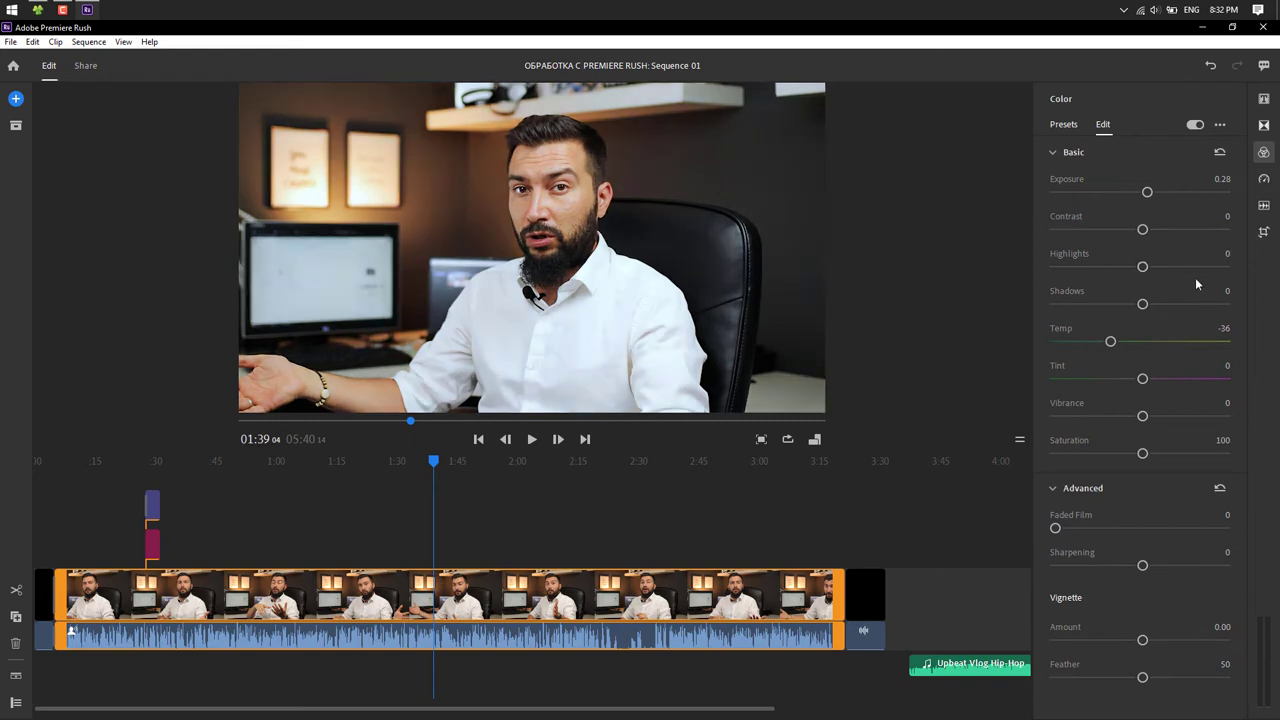
Test Shadows and Vibrance adjustments, then drain Saturation to 0 for black-and-white
{"action": "mouse_move", "coordinate": [1143, 304]}
{"action": "left_mouse_down"}
{"action": "mouse_move", "coordinate": [1139, 317]}
{"action": "mouse_move", "coordinate": [1193, 318]}
{"action": "mouse_move", "coordinate": [1146, 312]}
{"action": "mouse_move", "coordinate": [1155, 304]}
{"action": "left_mouse_up"}
{"action": "double_click", "coordinate": [1147, 307]}
{"action": "left_click_drag", "start_coordinate": [1143, 416], "coordinate": [1018, 425]}
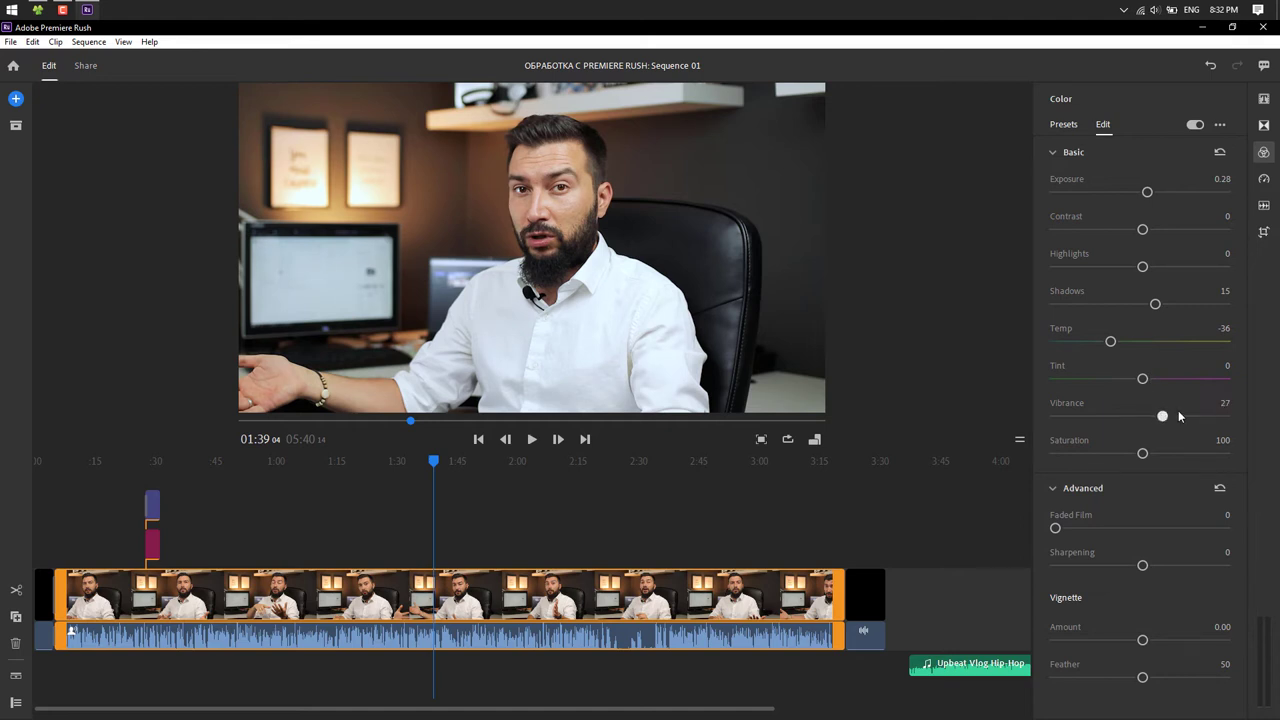
{"action": "double_click", "coordinate": [1055, 417]}
{"action": "left_click_drag", "start_coordinate": [1142, 454], "coordinate": [1203, 455]}
Restore Saturation to 100, set Faded Film to 4, and add a -0.52 vignette with feather 100
{"action": "double_click", "coordinate": [1224, 453]}
{"action": "left_click_drag", "start_coordinate": [1055, 528], "coordinate": [1061, 529]}
{"action": "mouse_move", "coordinate": [1140, 637]}
{"action": "left_mouse_down"}
{"action": "mouse_move", "coordinate": [1004, 627]}
{"action": "mouse_move", "coordinate": [1223, 638]}
{"action": "mouse_move", "coordinate": [915, 628]}
{"action": "left_mouse_up"}
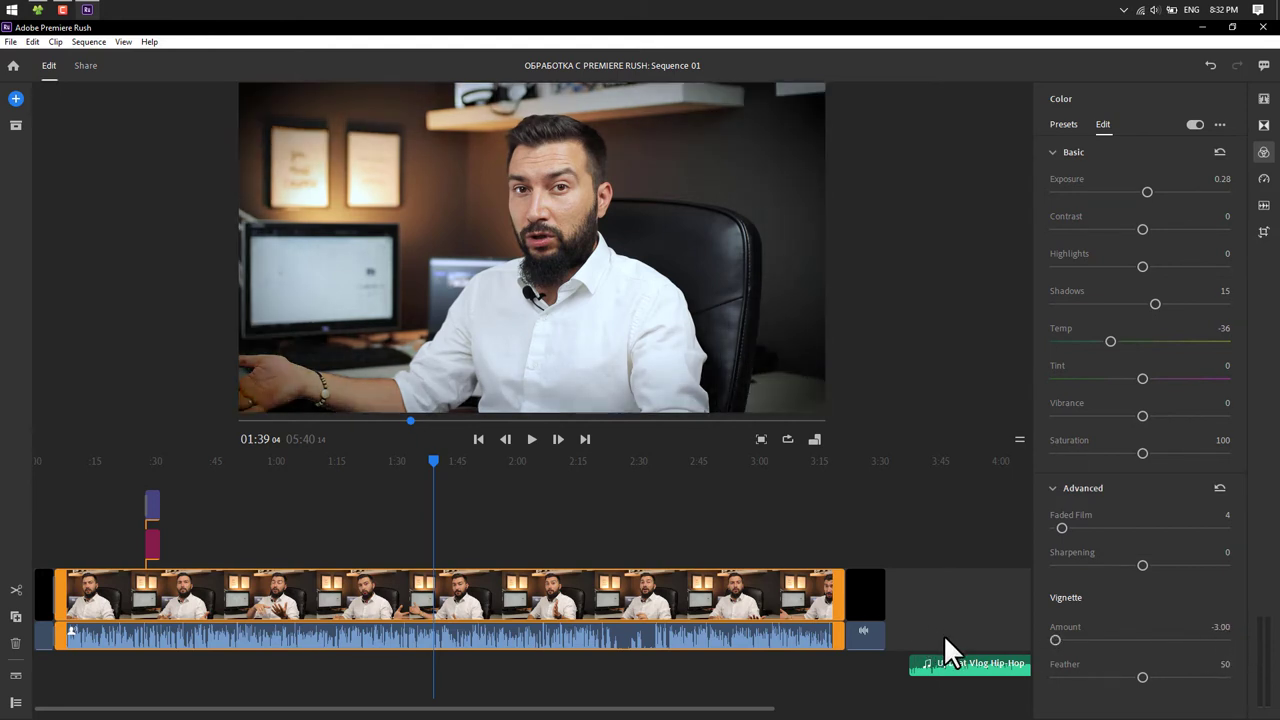
{"action": "mouse_move", "coordinate": [1142, 677]}
{"action": "left_mouse_down"}
{"action": "mouse_move", "coordinate": [1012, 690]}
{"action": "mouse_move", "coordinate": [1176, 677]}
{"action": "left_mouse_up"}
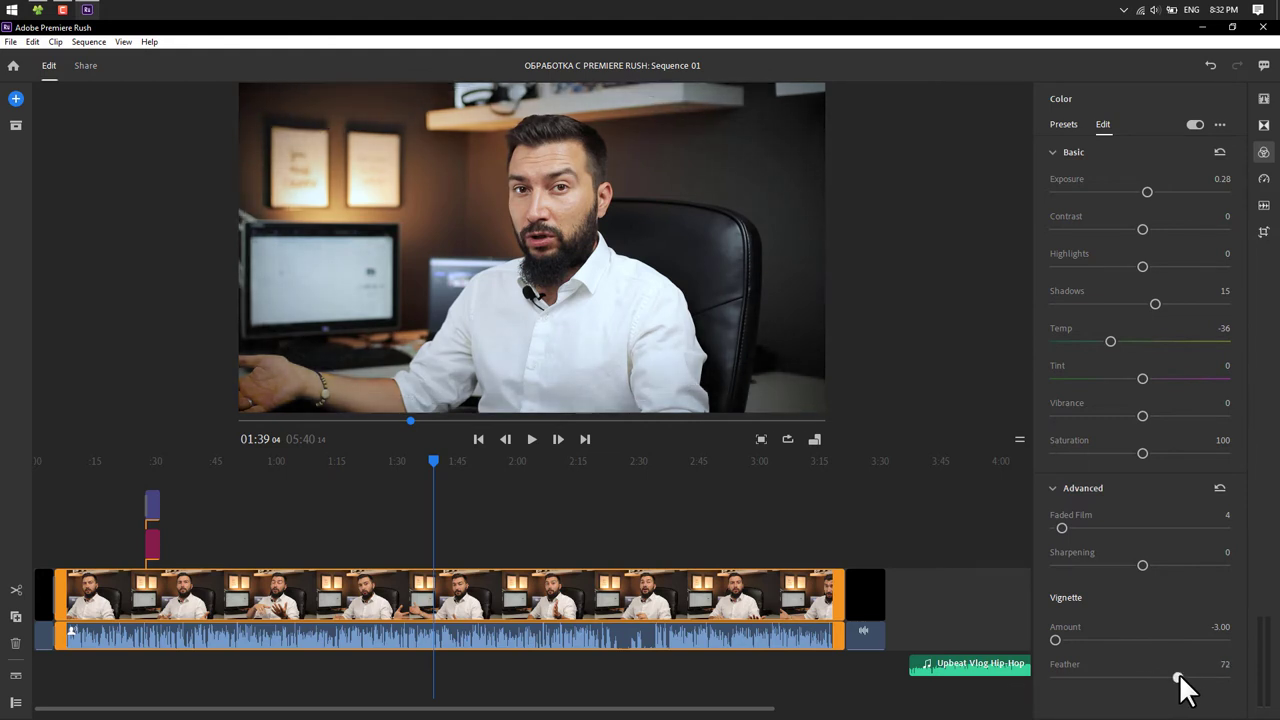
{"action": "left_click_drag", "start_coordinate": [1201, 677], "coordinate": [1270, 674]}
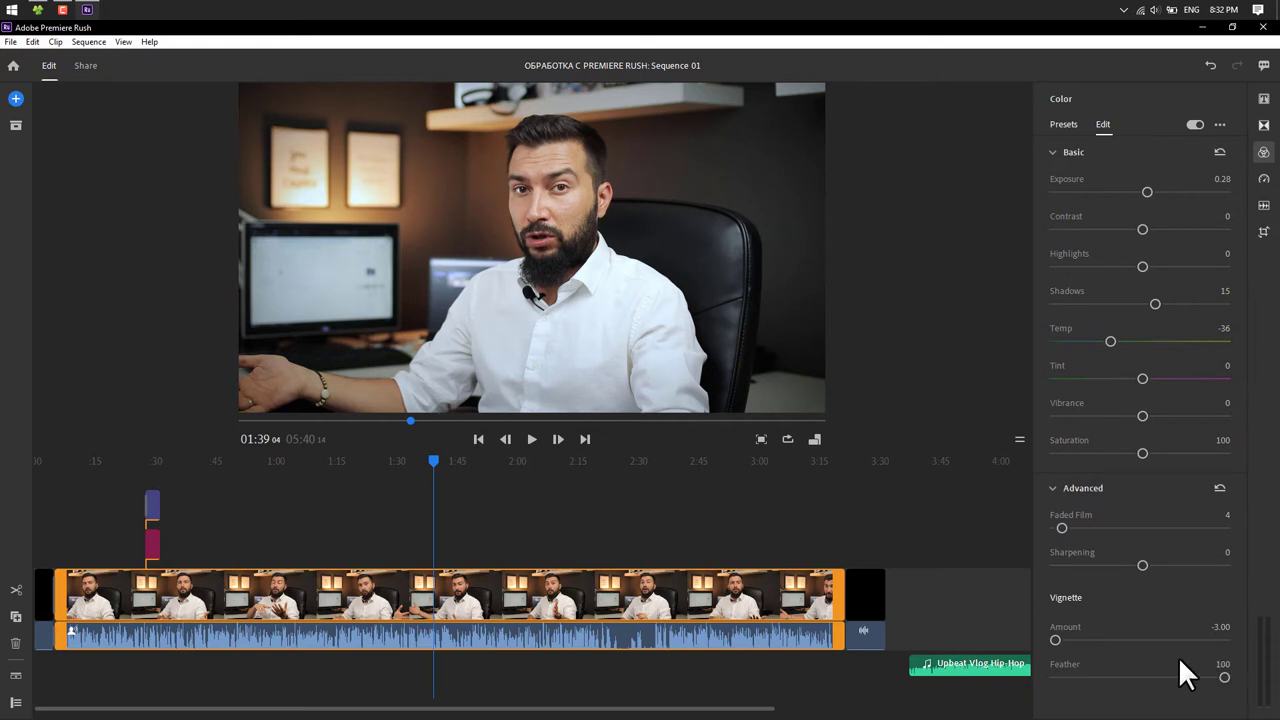
{"action": "double_click", "coordinate": [1055, 640]}
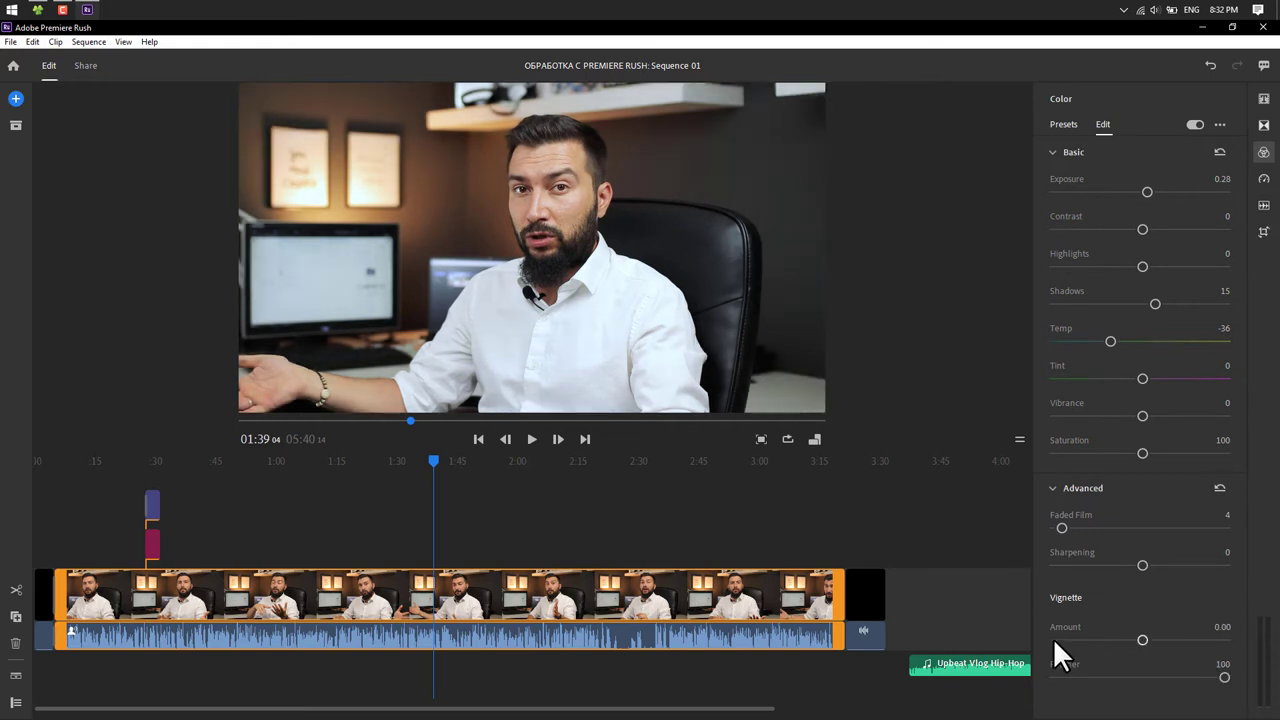
{"action": "left_click_drag", "start_coordinate": [1143, 640], "coordinate": [1126, 640]}
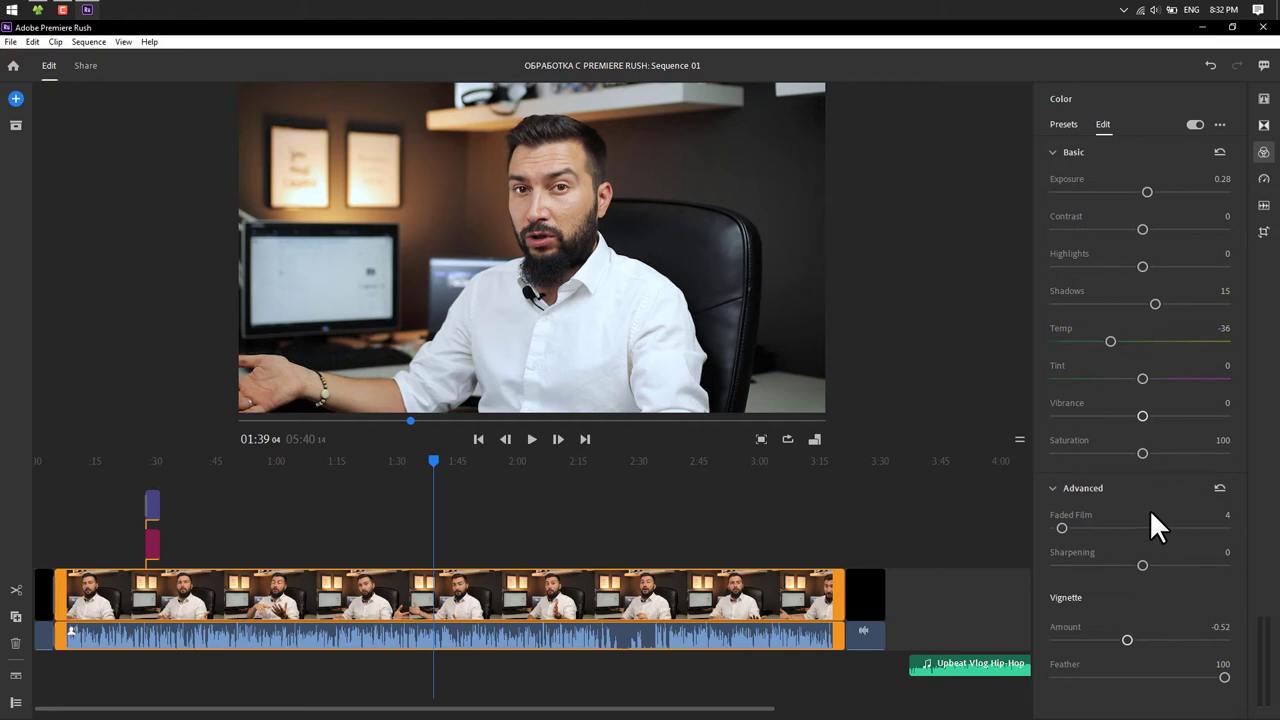
{"action": "left_click", "coordinate": [1219, 124]}
Create a colour preset, replace the default name with 'Запис в офиса', and save it
{"action": "left_click", "coordinate": [1217, 157]}
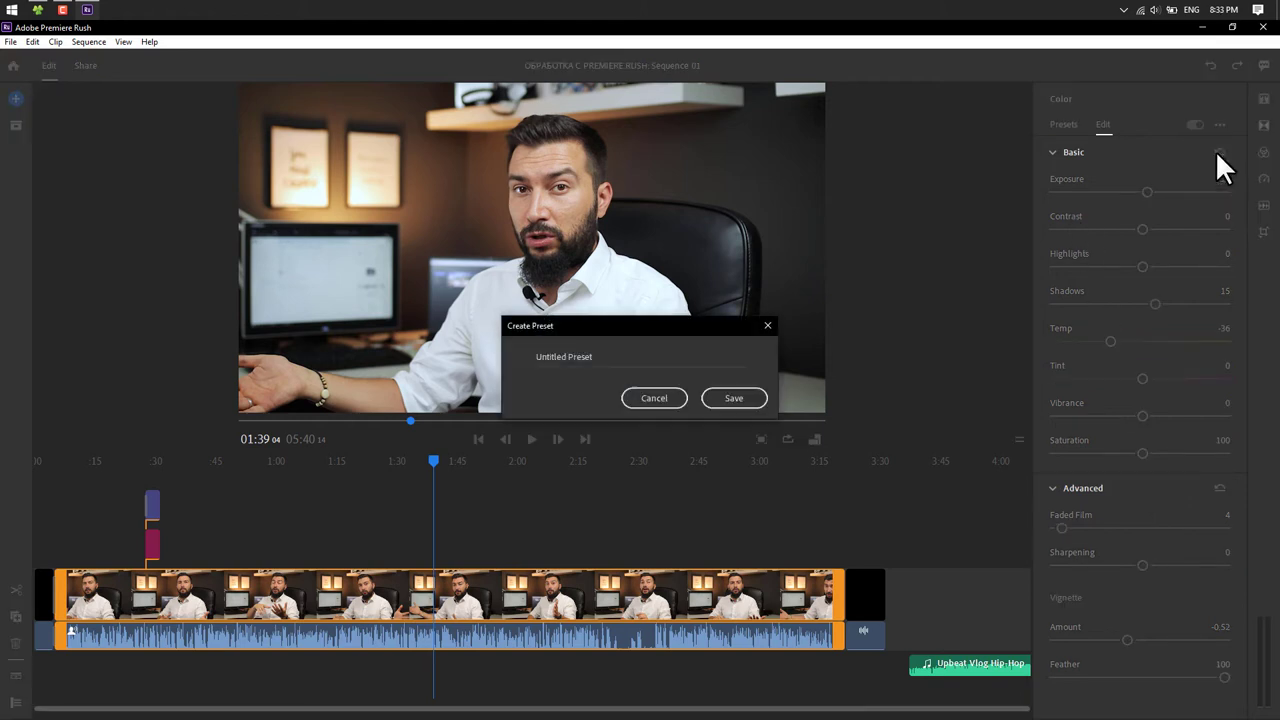
{"action": "left_click", "coordinate": [618, 356]}
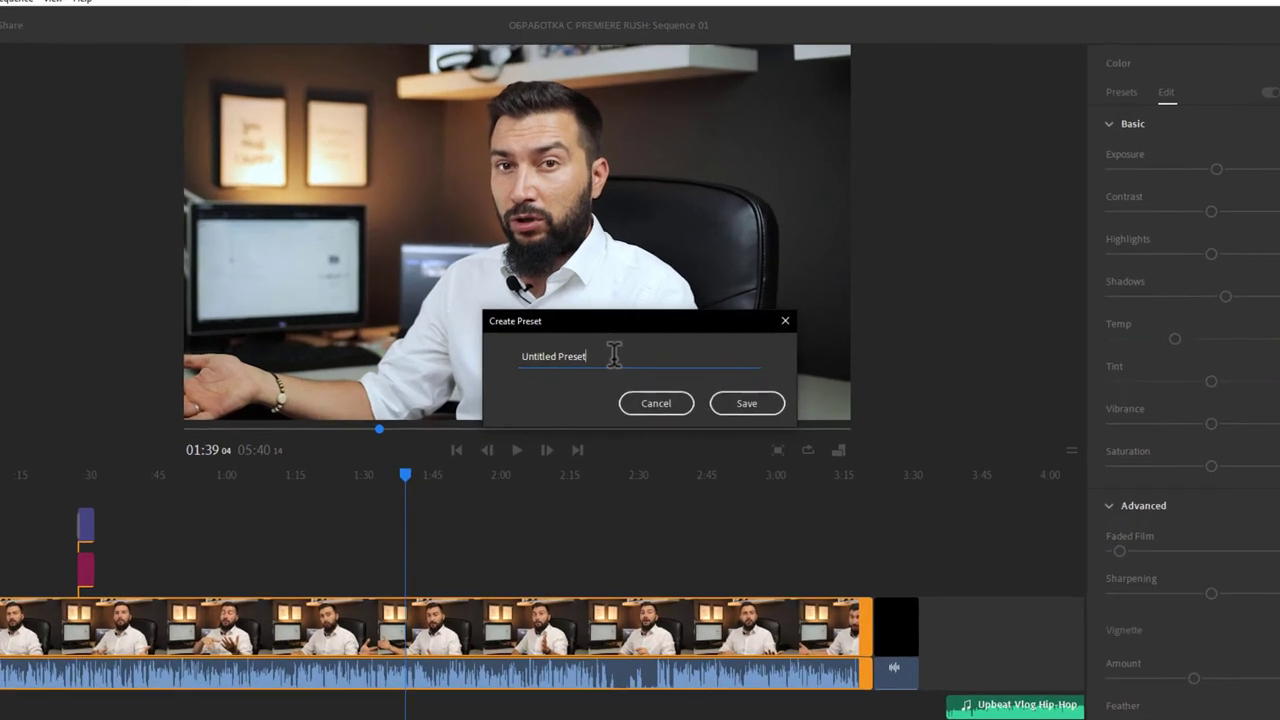
{"action": "left_click_drag", "start_coordinate": [600, 355], "coordinate": [412, 355]}
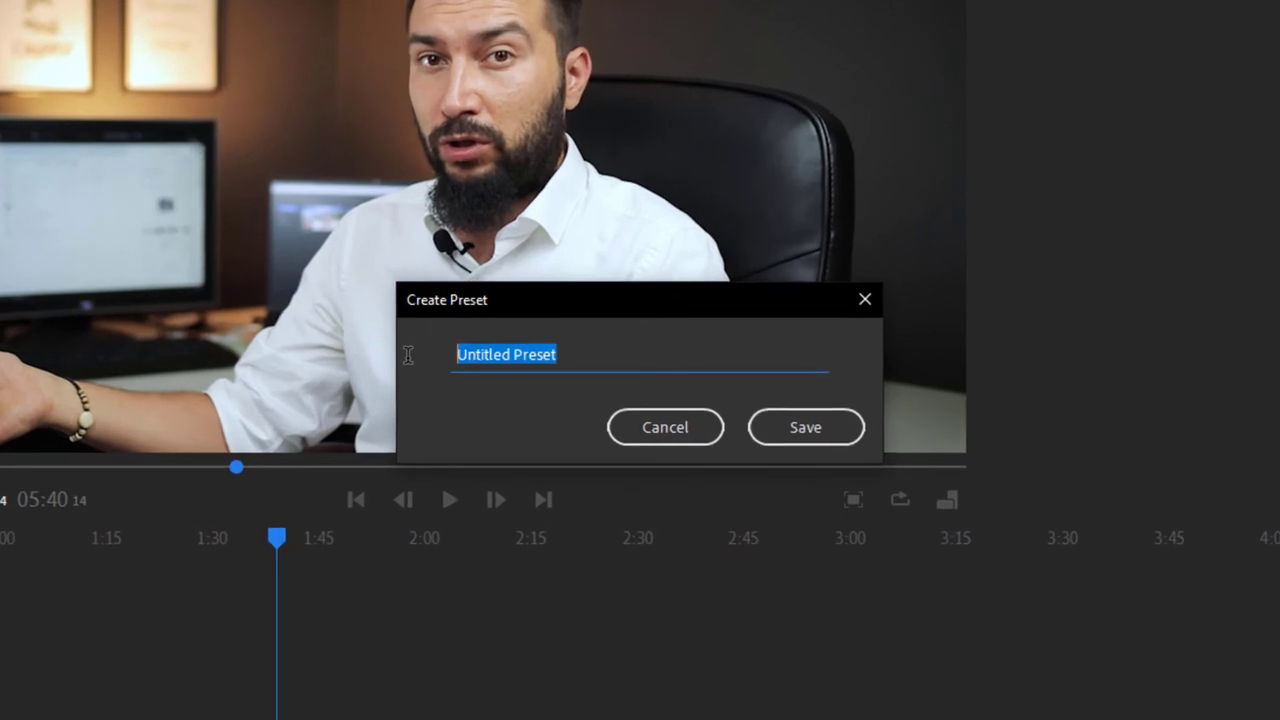
{"action": "type", "text": "Запис в офиса"}
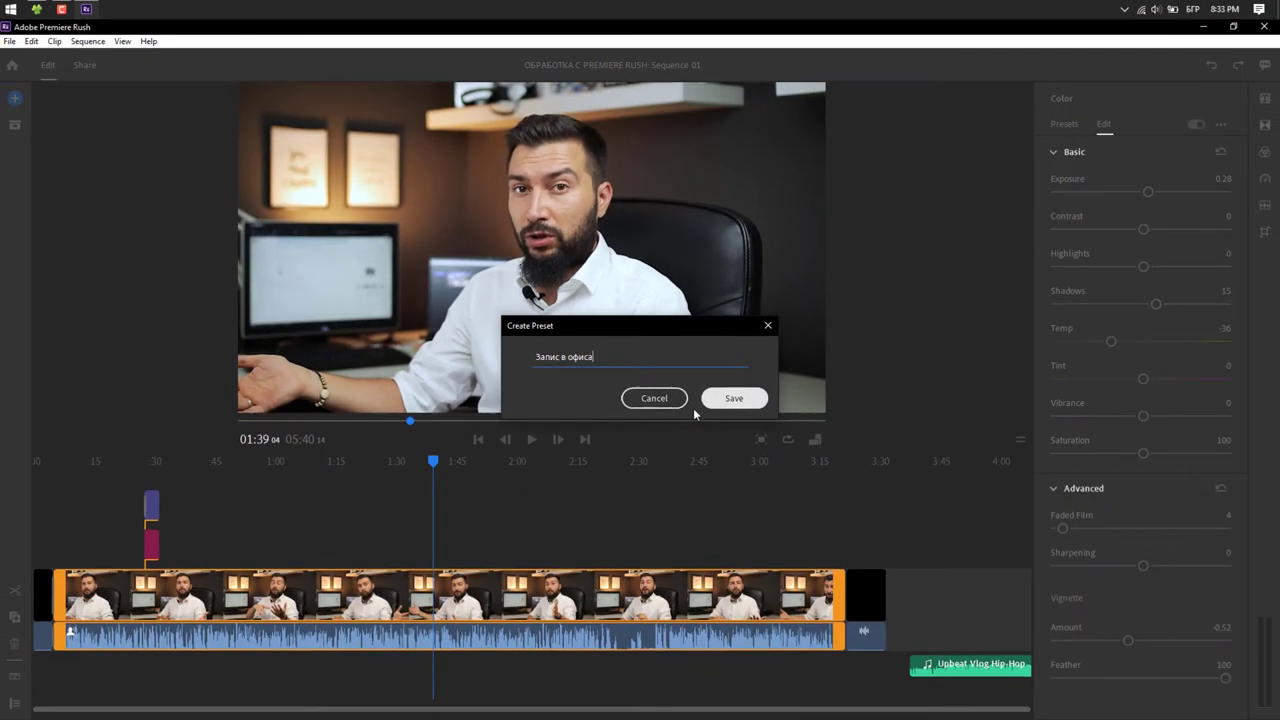
{"action": "left_click", "coordinate": [733, 398]}
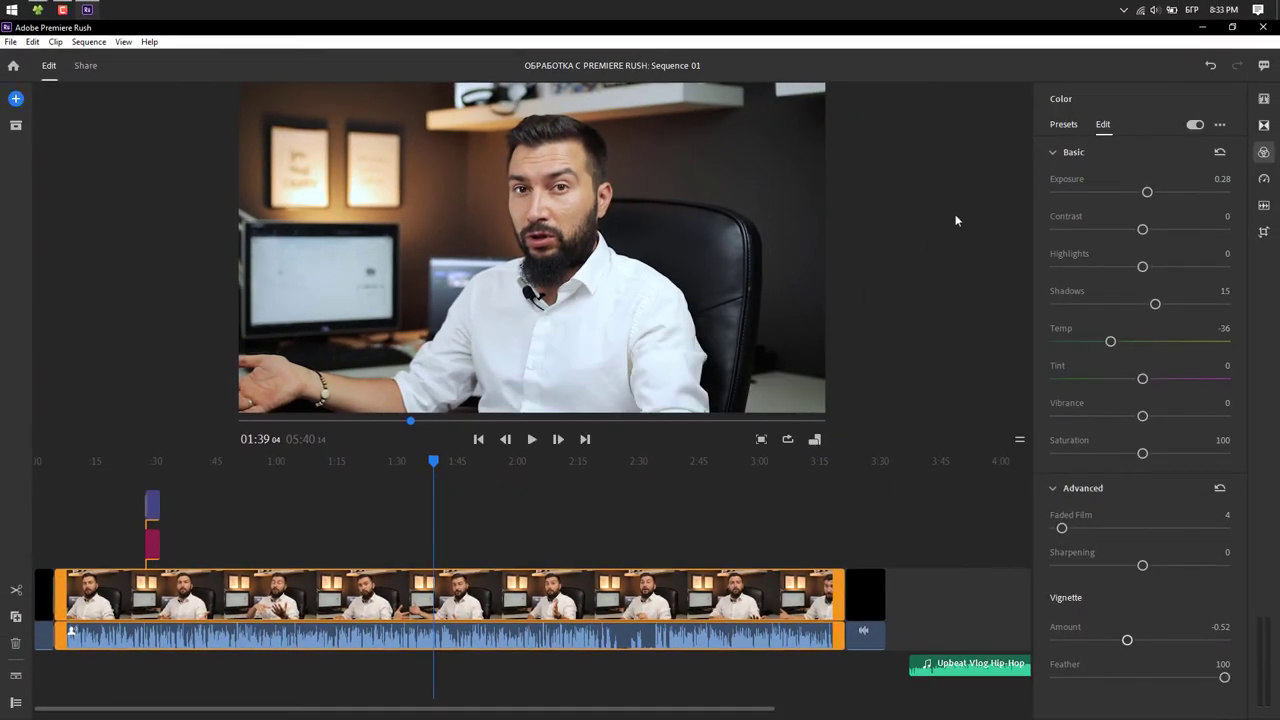
Preview the saved presets Flashgate VLOG 1, Flashgate VLOG 2 and Color Temperature on the clip
{"action": "left_click", "coordinate": [1063, 125]}
{"action": "scroll", "coordinate": [1120, 574], "scroll_direction": "down", "scroll_amount": 3}
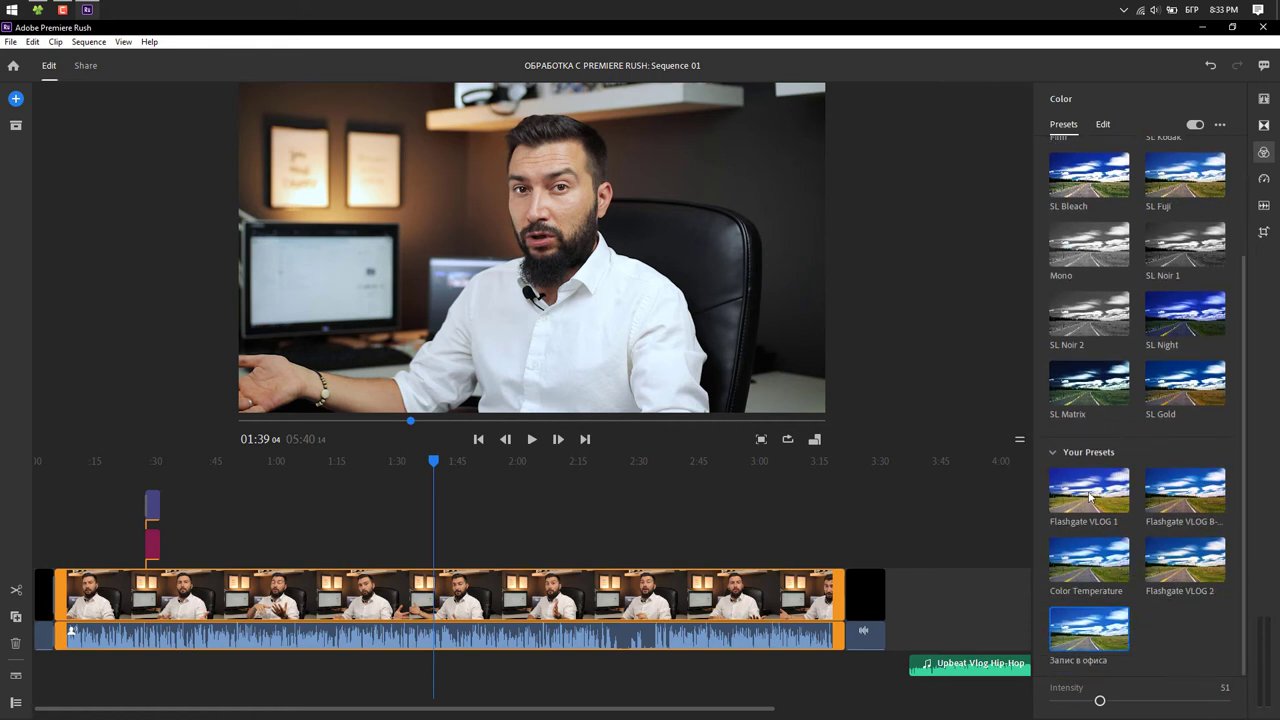
{"action": "left_click", "coordinate": [1090, 497]}
{"action": "left_click", "coordinate": [1183, 495]}
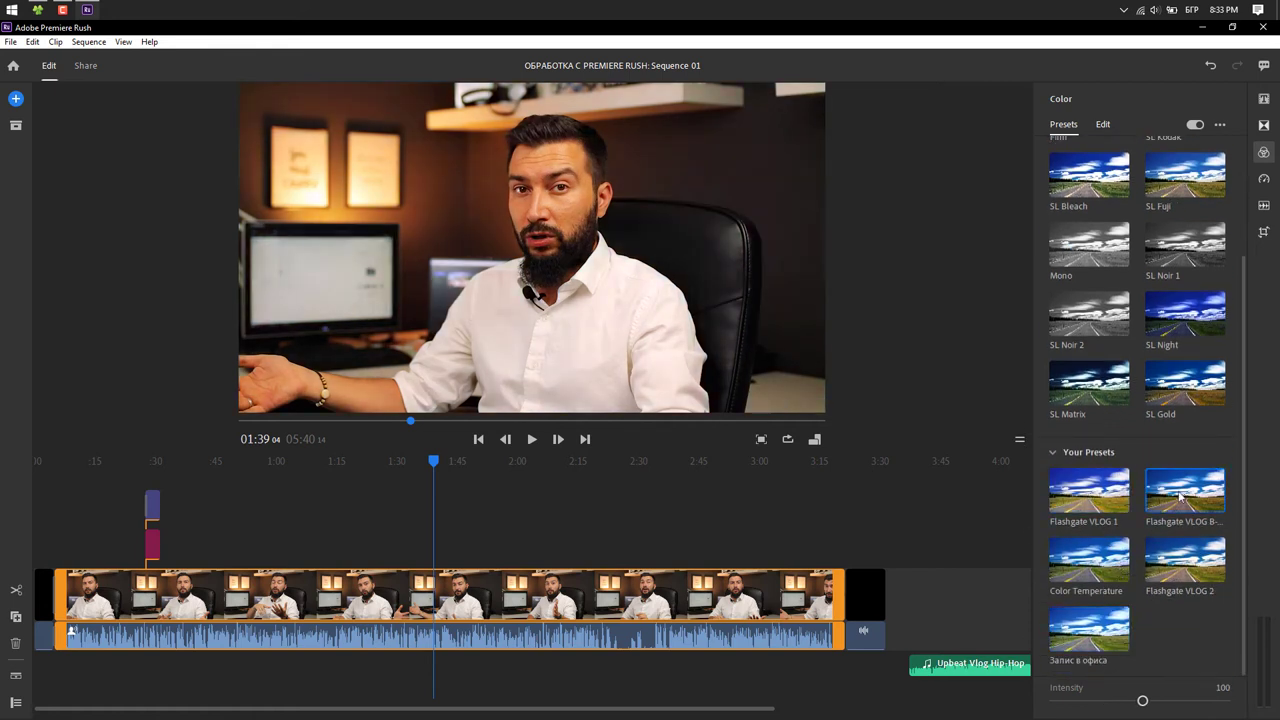
{"action": "left_click", "coordinate": [1085, 572]}
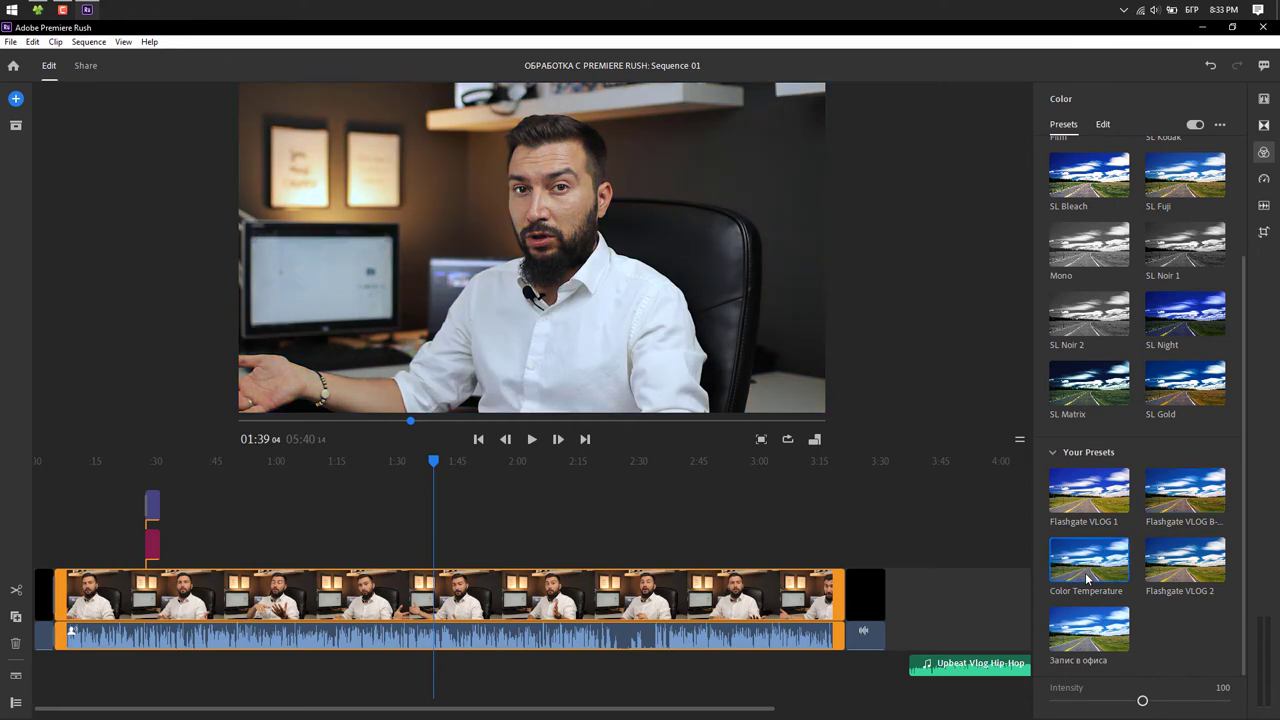
{"action": "left_click", "coordinate": [1172, 574]}
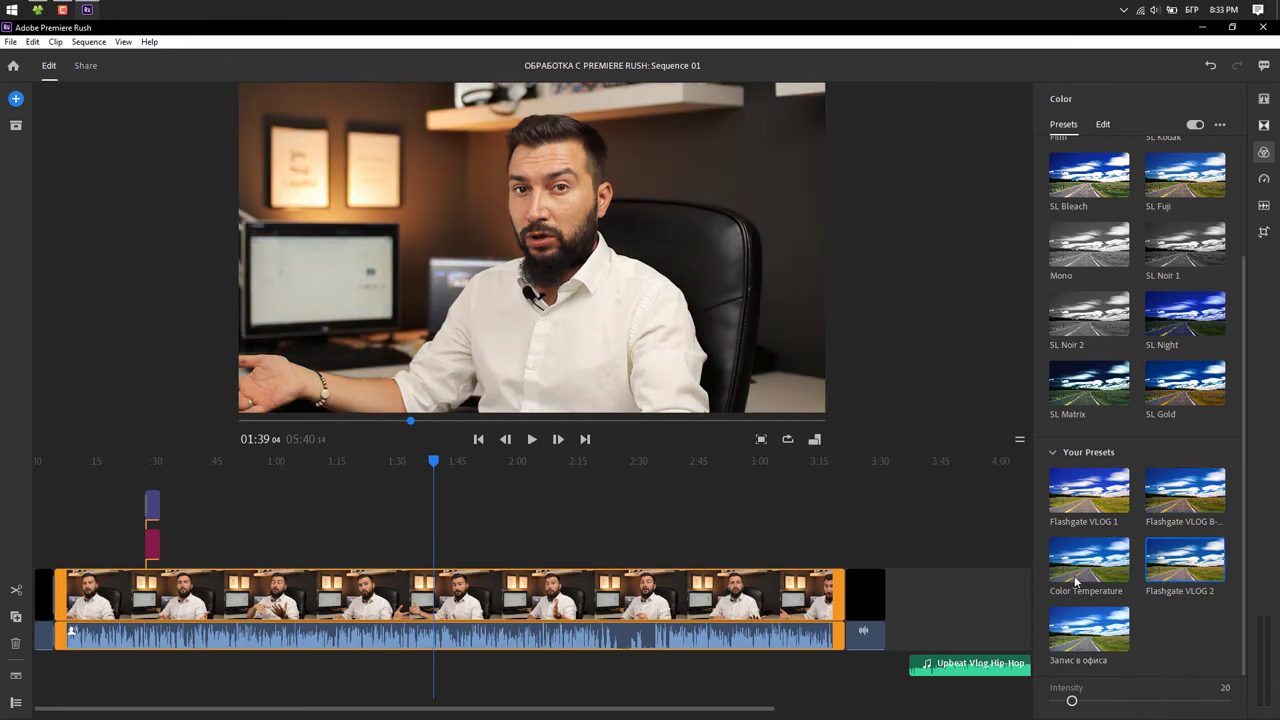
Apply the Запис в офиса preset to the clip at intensity 50
{"action": "left_click", "coordinate": [1073, 630]}
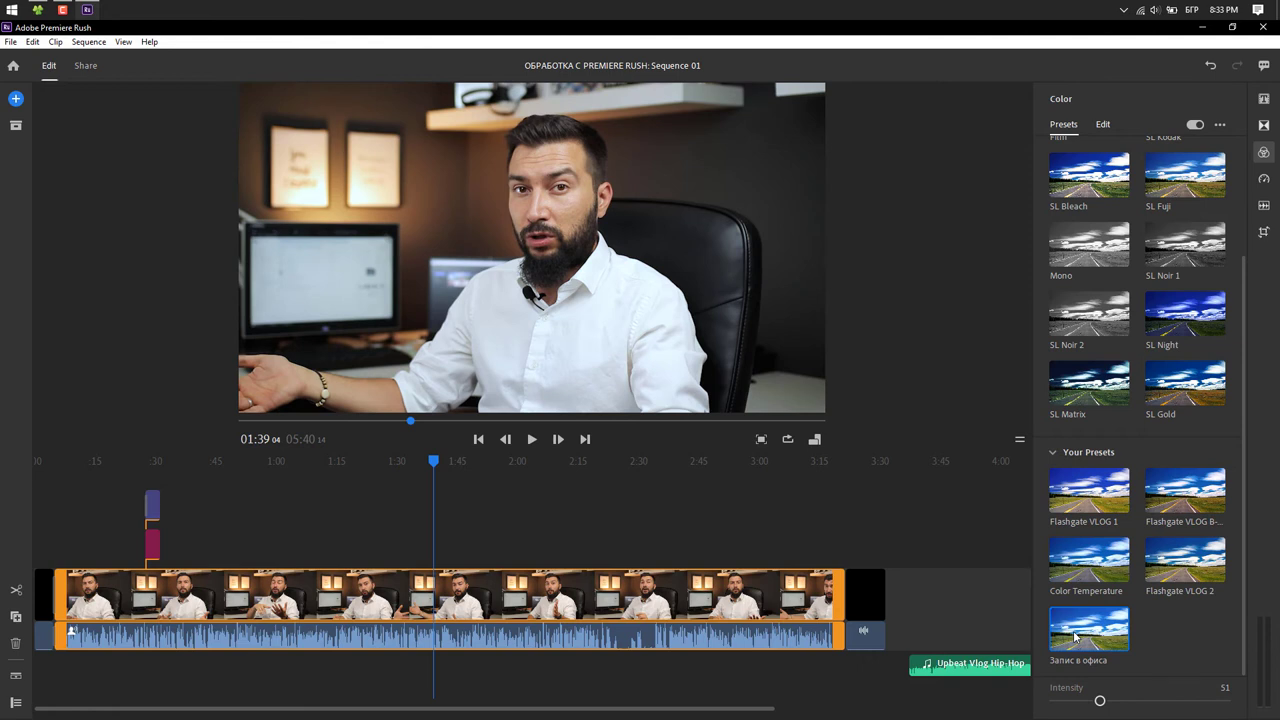
{"action": "left_click_drag", "start_coordinate": [1099, 704], "coordinate": [1225, 702]}
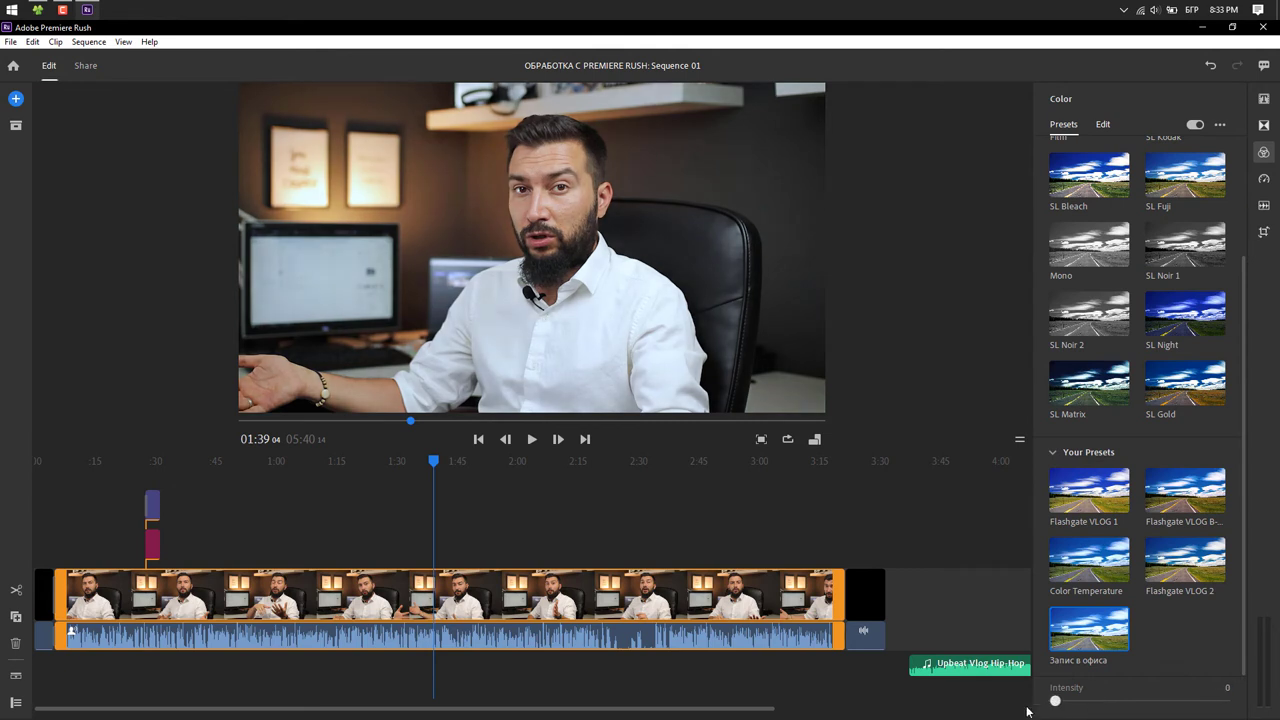
{"action": "double_click", "coordinate": [1226, 702]}
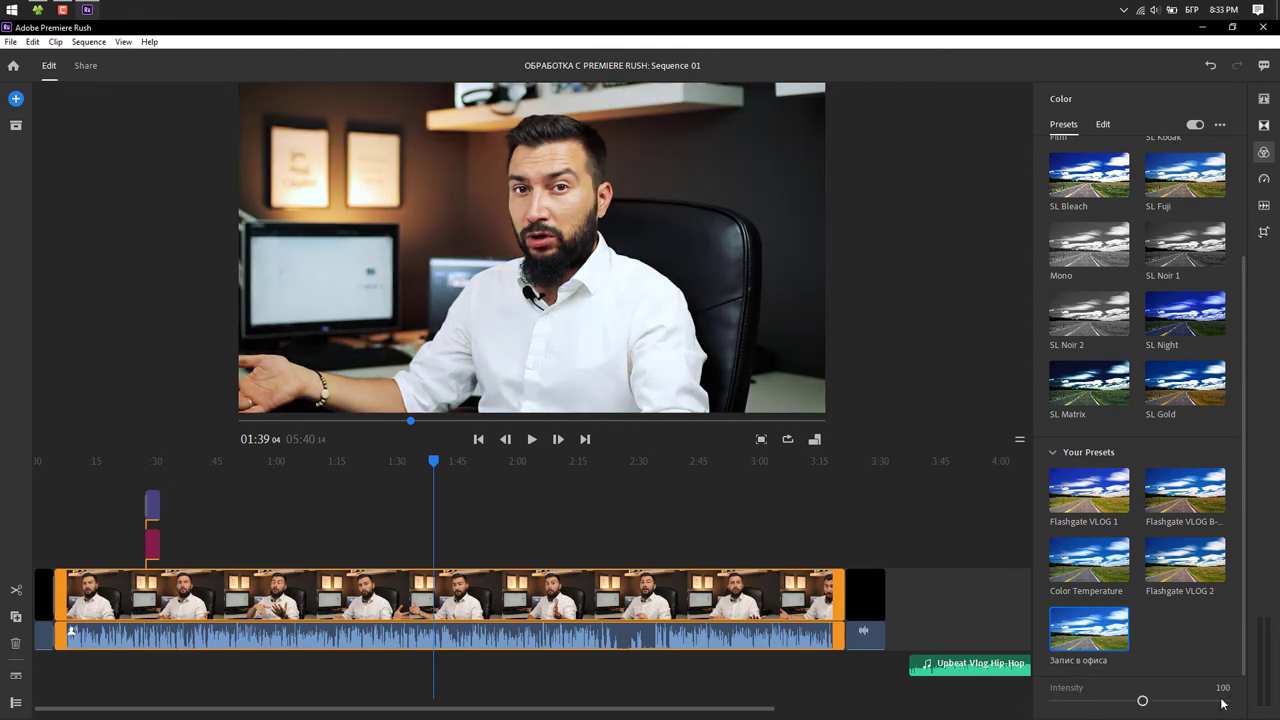
{"action": "mouse_move", "coordinate": [1143, 702]}
{"action": "left_mouse_down"}
{"action": "mouse_move", "coordinate": [1081, 702]}
{"action": "mouse_move", "coordinate": [1097, 703]}
{"action": "left_mouse_up"}
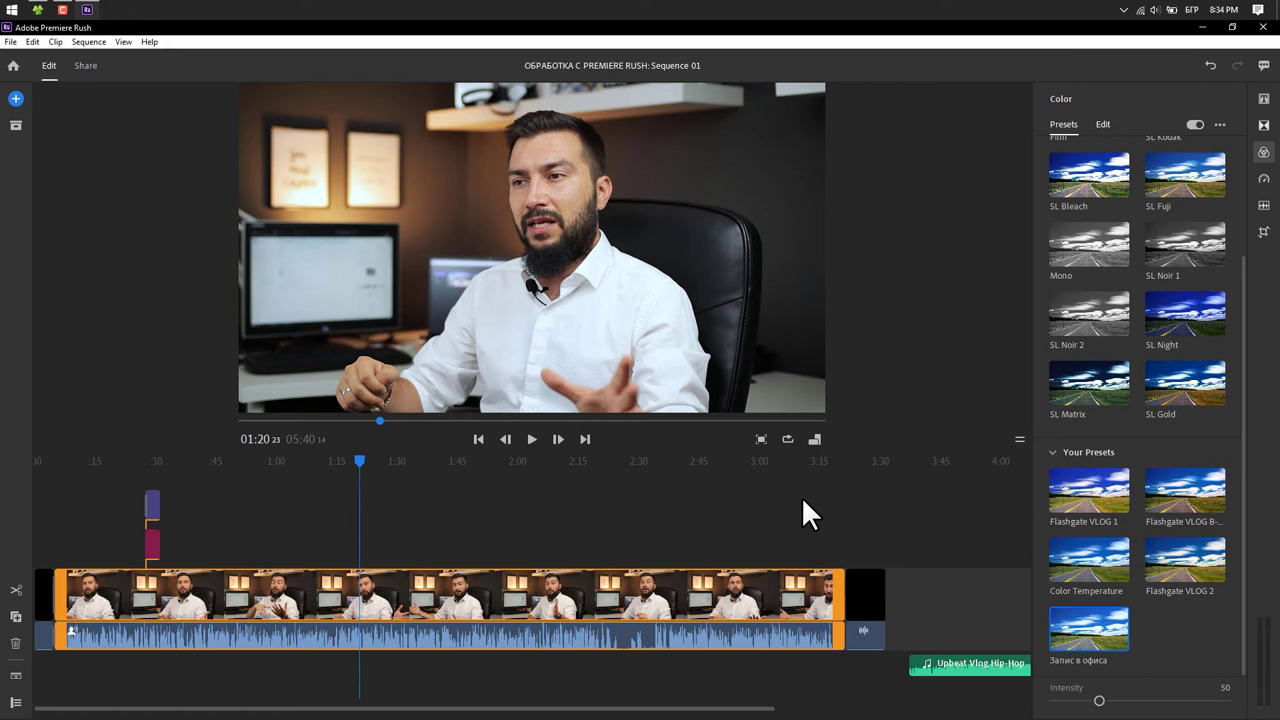
{"action": "key", "text": "space"}
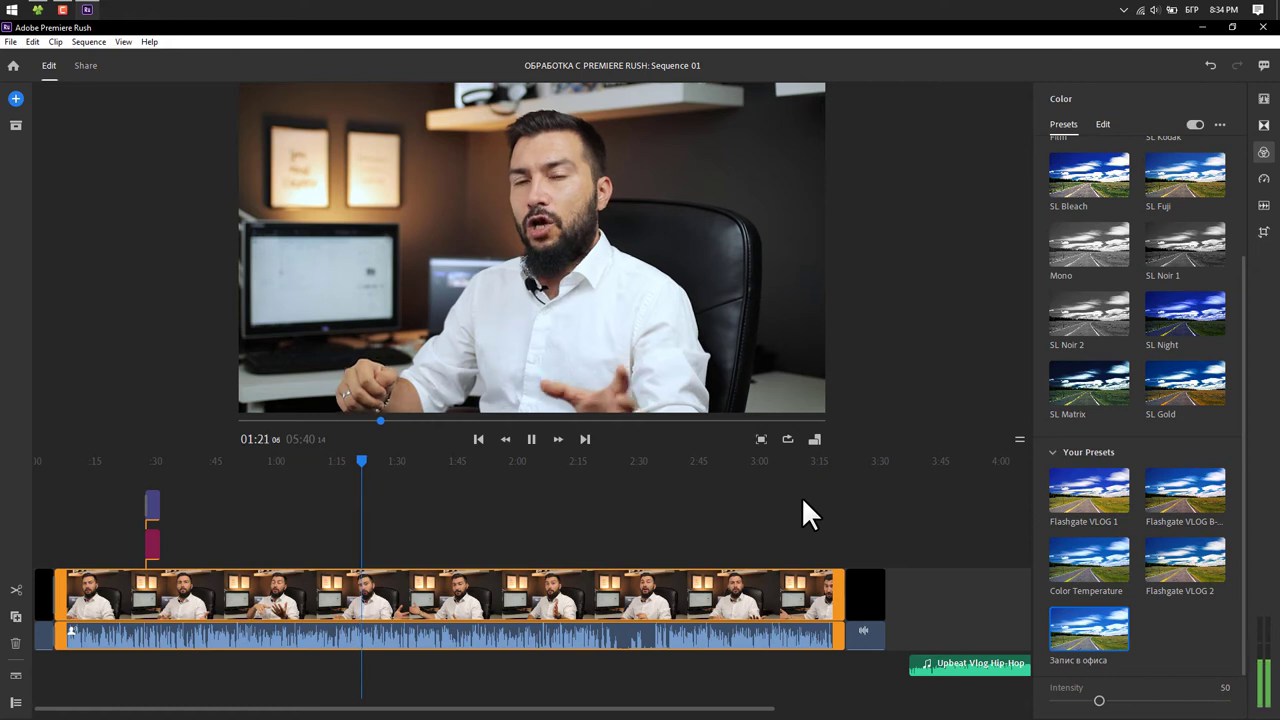
{"action": "left_click", "coordinate": [1194, 122]}
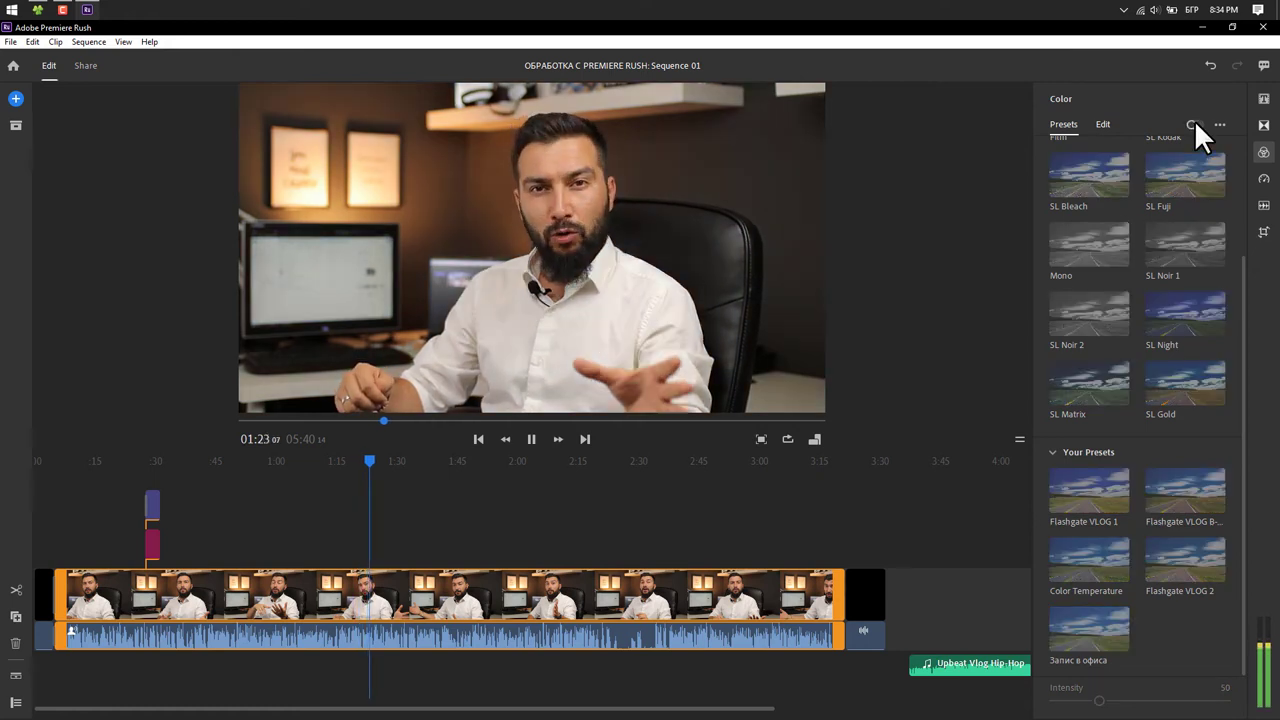
{"action": "left_click", "coordinate": [1194, 120]}
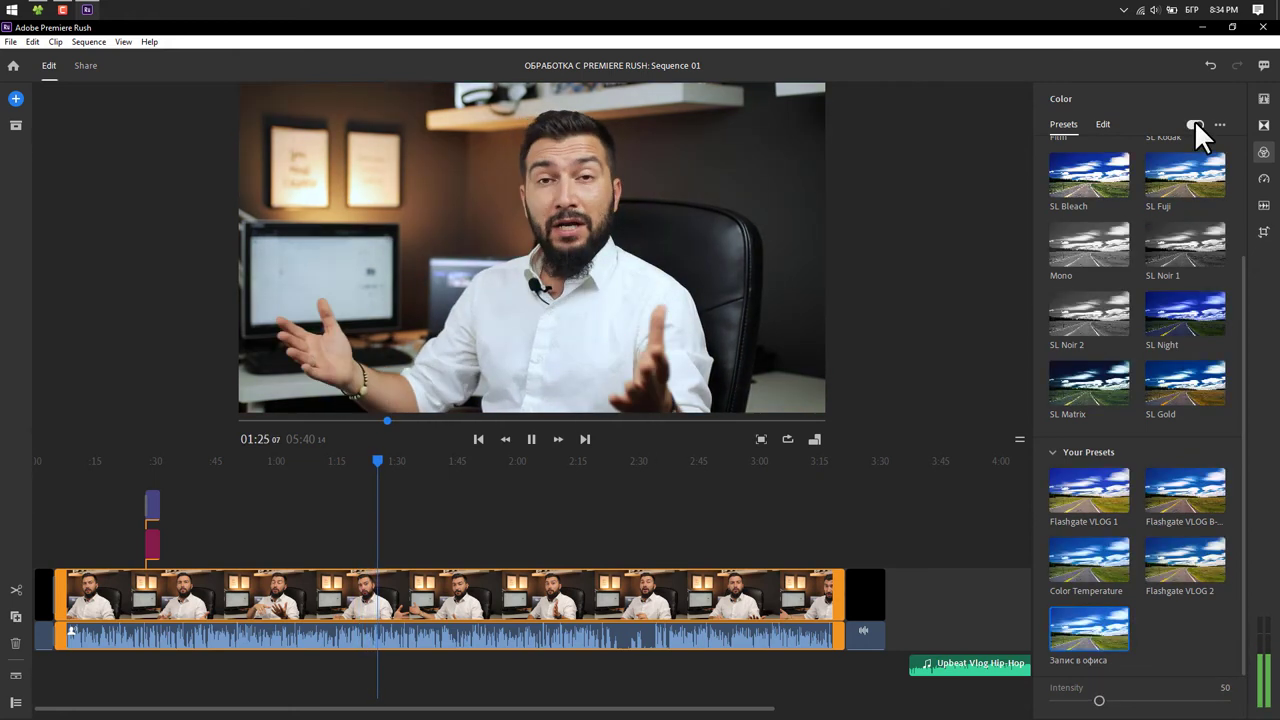
{"action": "left_click", "coordinate": [1194, 122]}
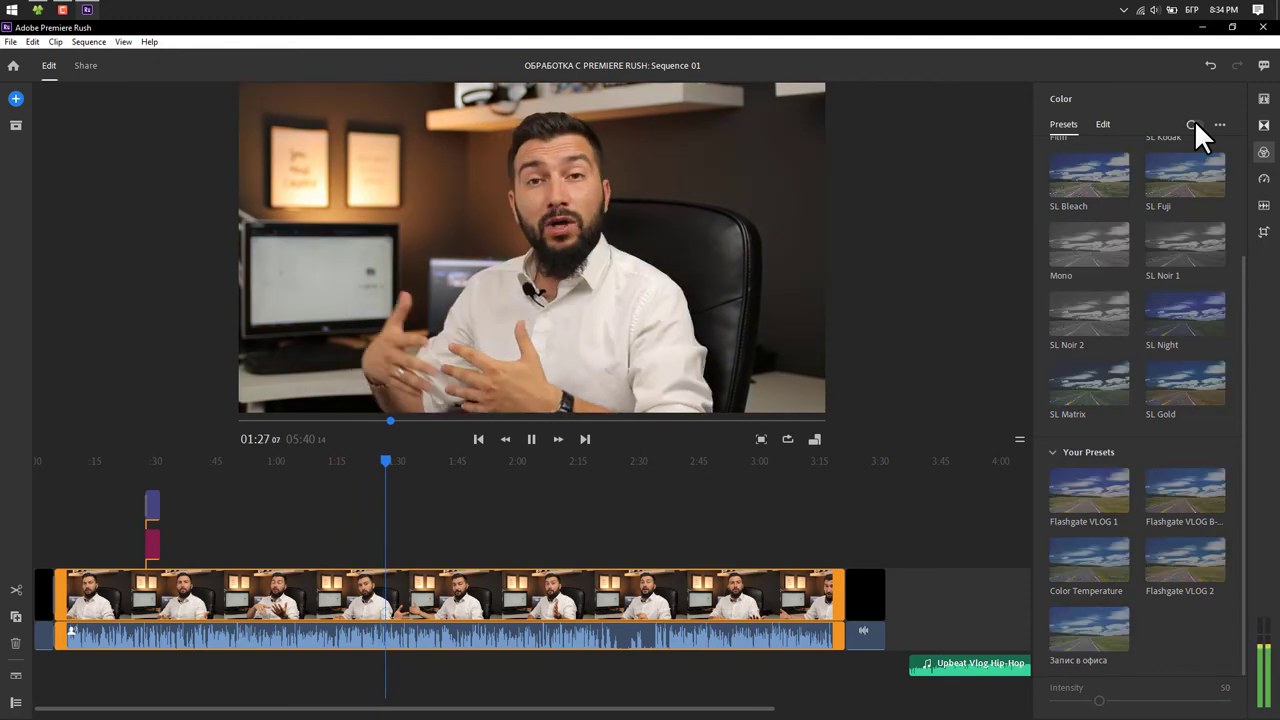
{"action": "left_click", "coordinate": [1194, 122]}
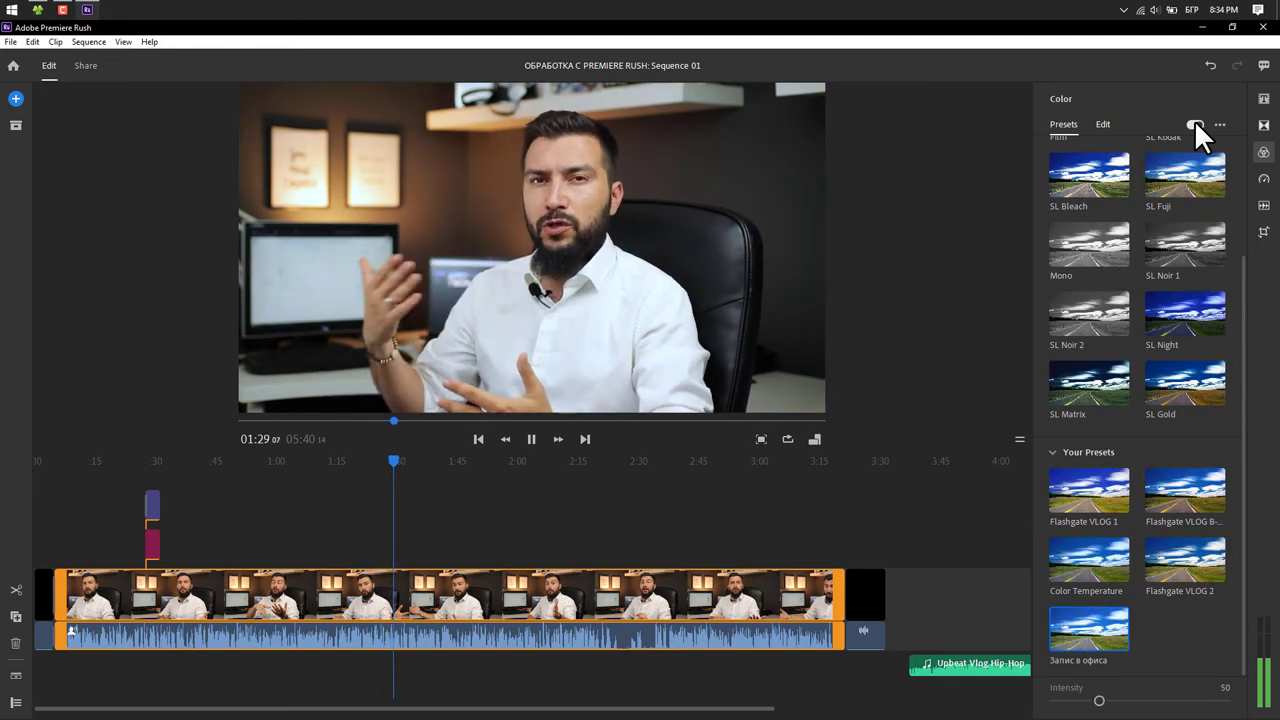
{"action": "left_click", "coordinate": [1194, 120]}
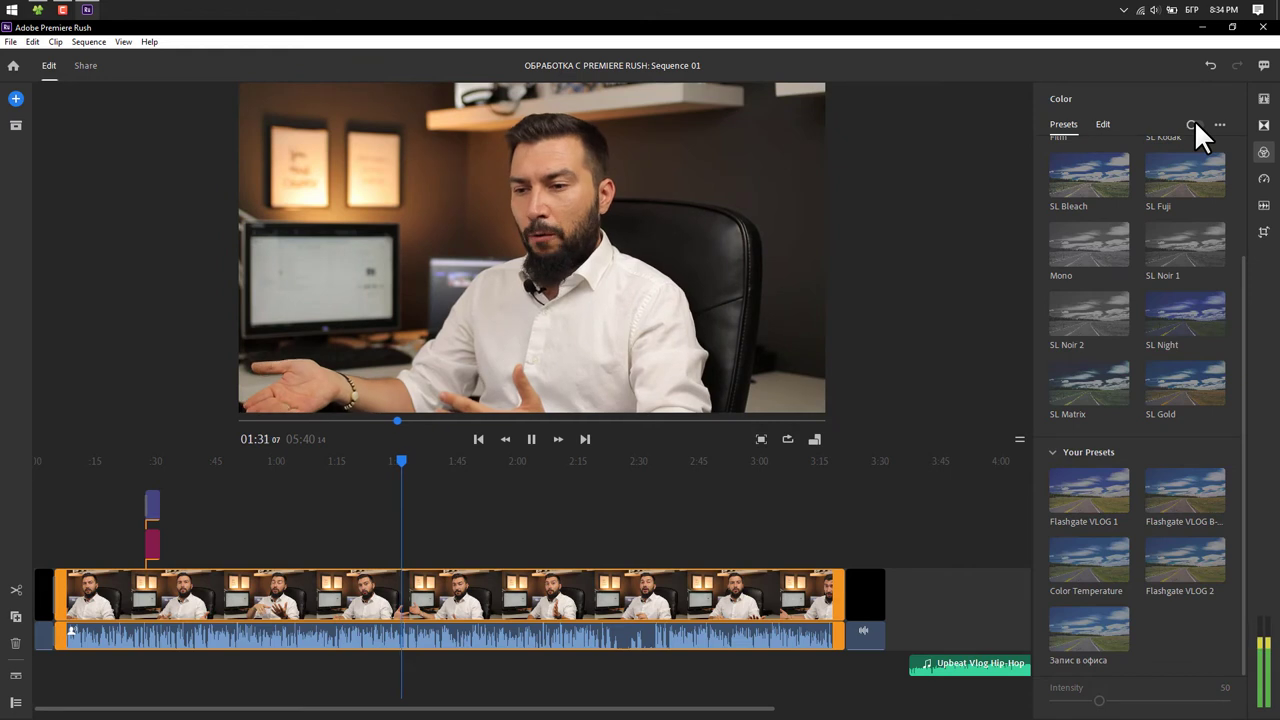
{"action": "left_click", "coordinate": [1194, 120]}
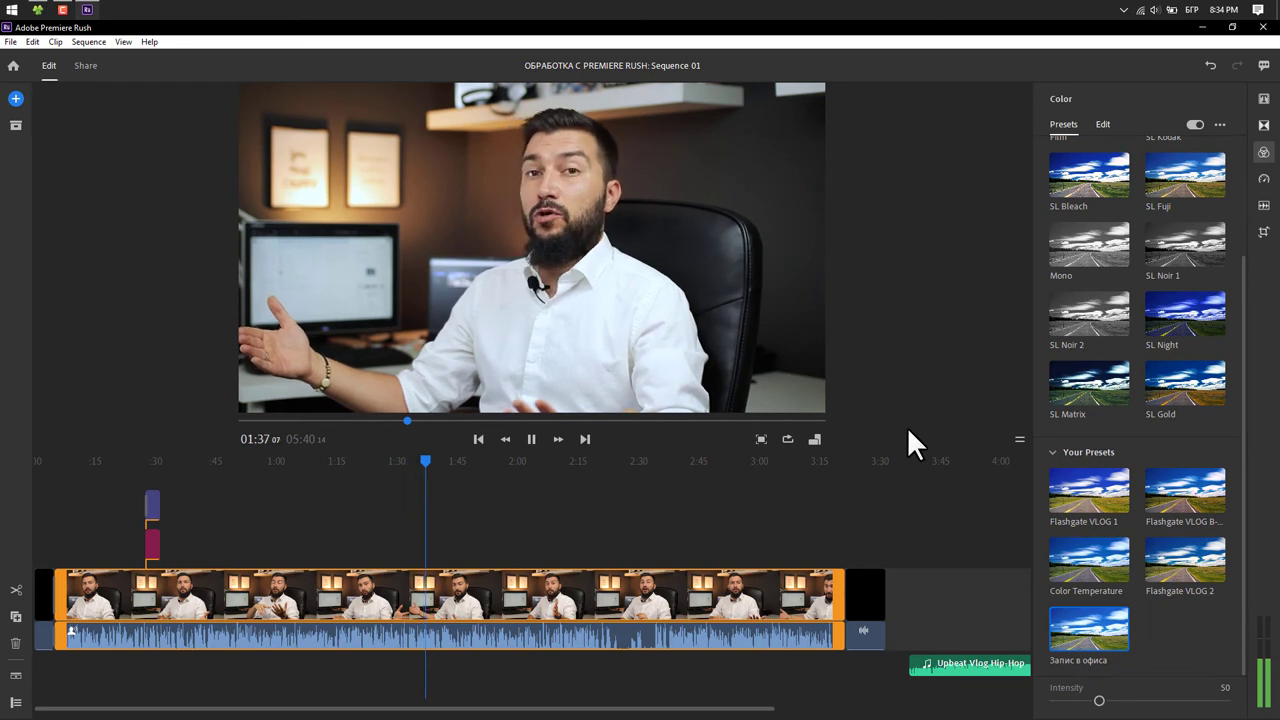
{"action": "key", "text": "space"}
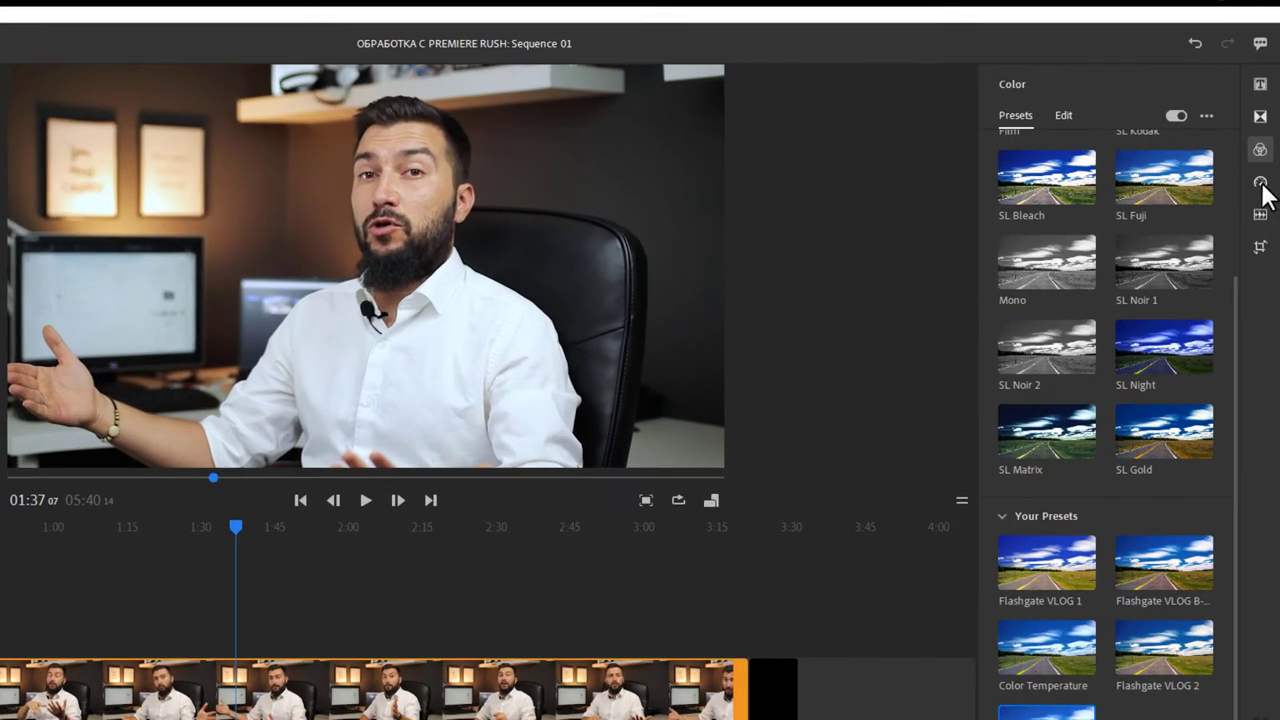
Set a short Range section of the talking-head clip to 1000% speed and play it from 1:24
{"action": "left_click", "coordinate": [1263, 180]}
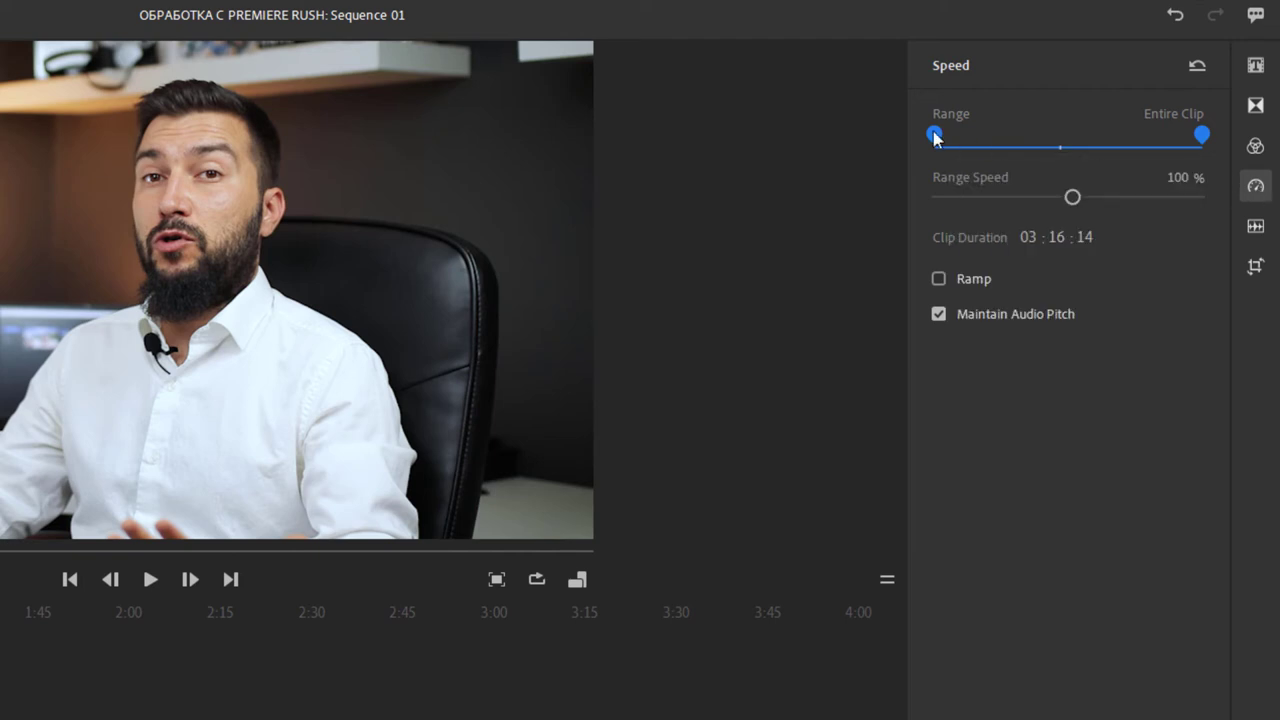
{"action": "left_click_drag", "start_coordinate": [935, 136], "coordinate": [1127, 143]}
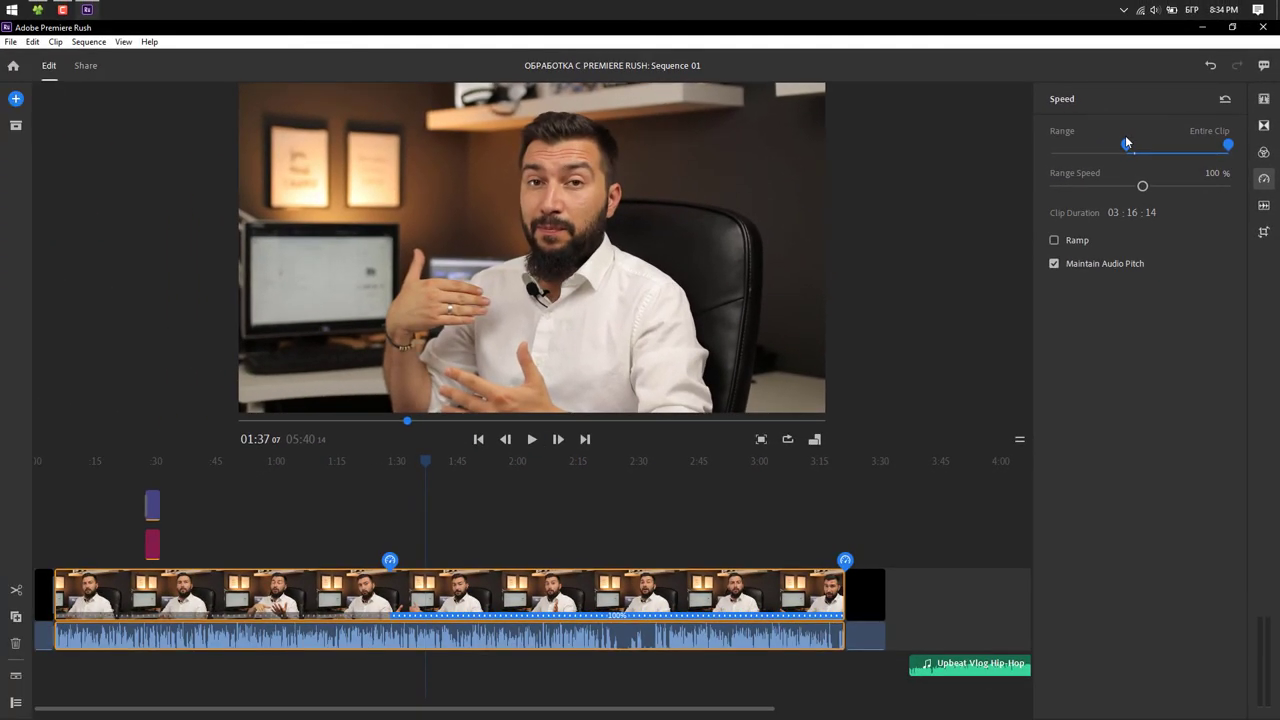
{"action": "mouse_move", "coordinate": [1229, 146]}
{"action": "left_mouse_down"}
{"action": "mouse_move", "coordinate": [1156, 145]}
{"action": "mouse_move", "coordinate": [1144, 192]}
{"action": "mouse_move", "coordinate": [1232, 184]}
{"action": "left_mouse_up"}
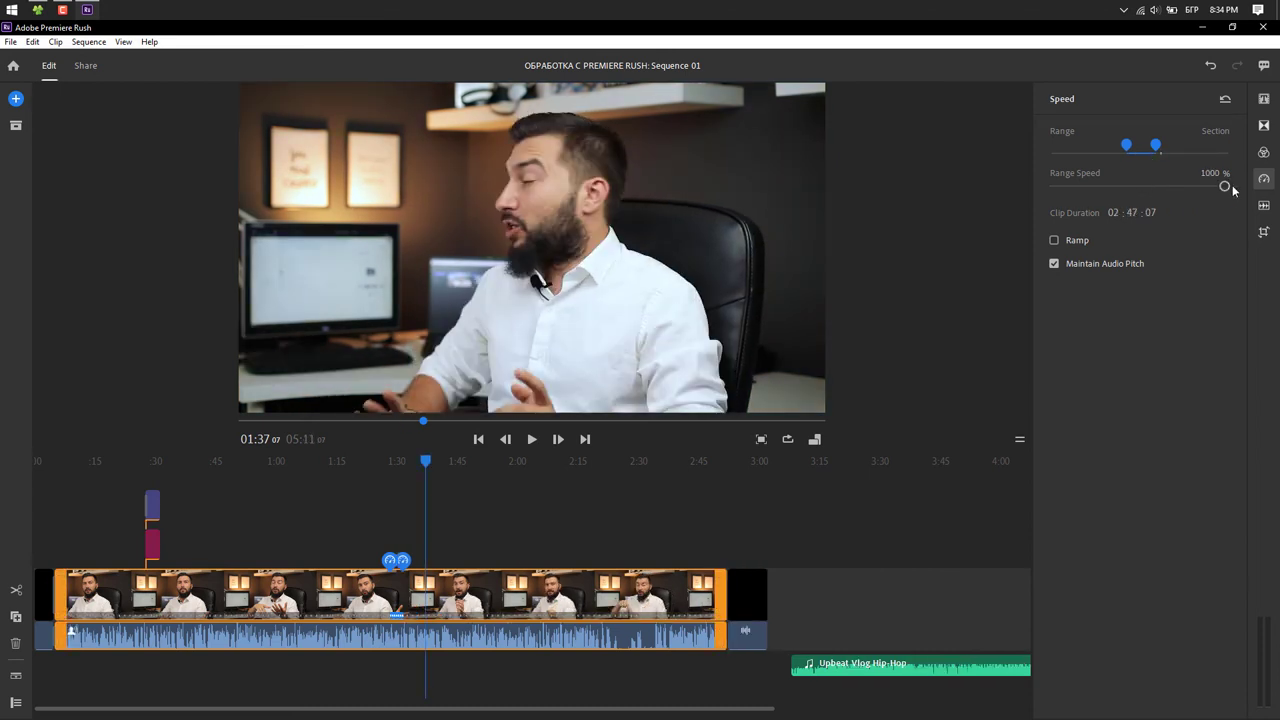
{"action": "left_click", "coordinate": [375, 461]}
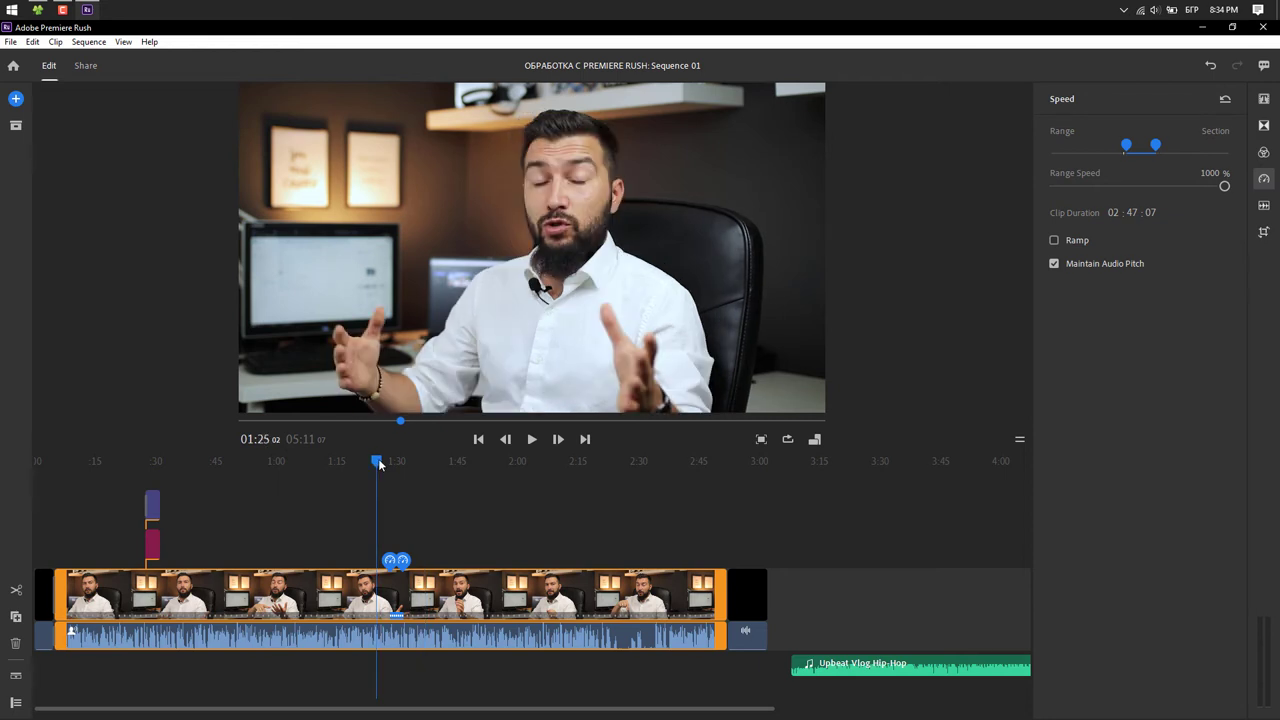
{"action": "key", "text": "space"}
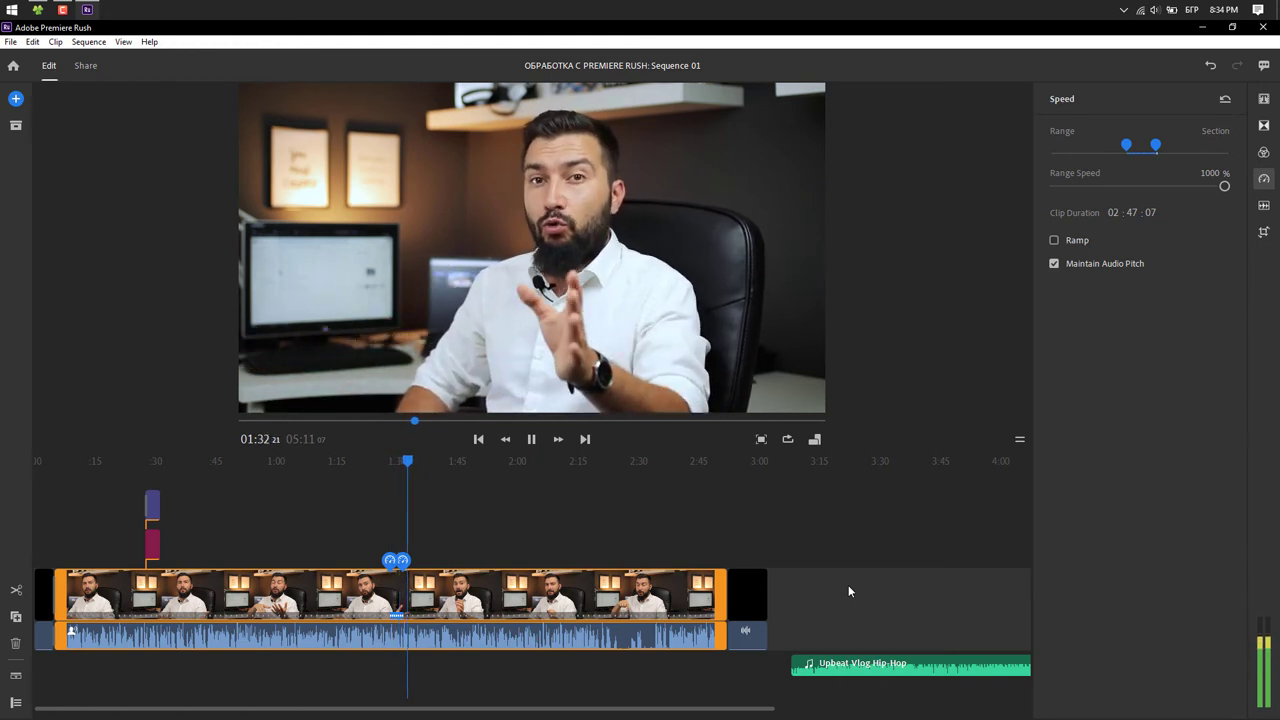
{"action": "key", "text": "space"}
Extend the 1000% speed section and ease it with a 0.5-second Ramp
{"action": "scroll", "coordinate": [614, 691], "scroll_direction": "up", "scroll_amount": 5}
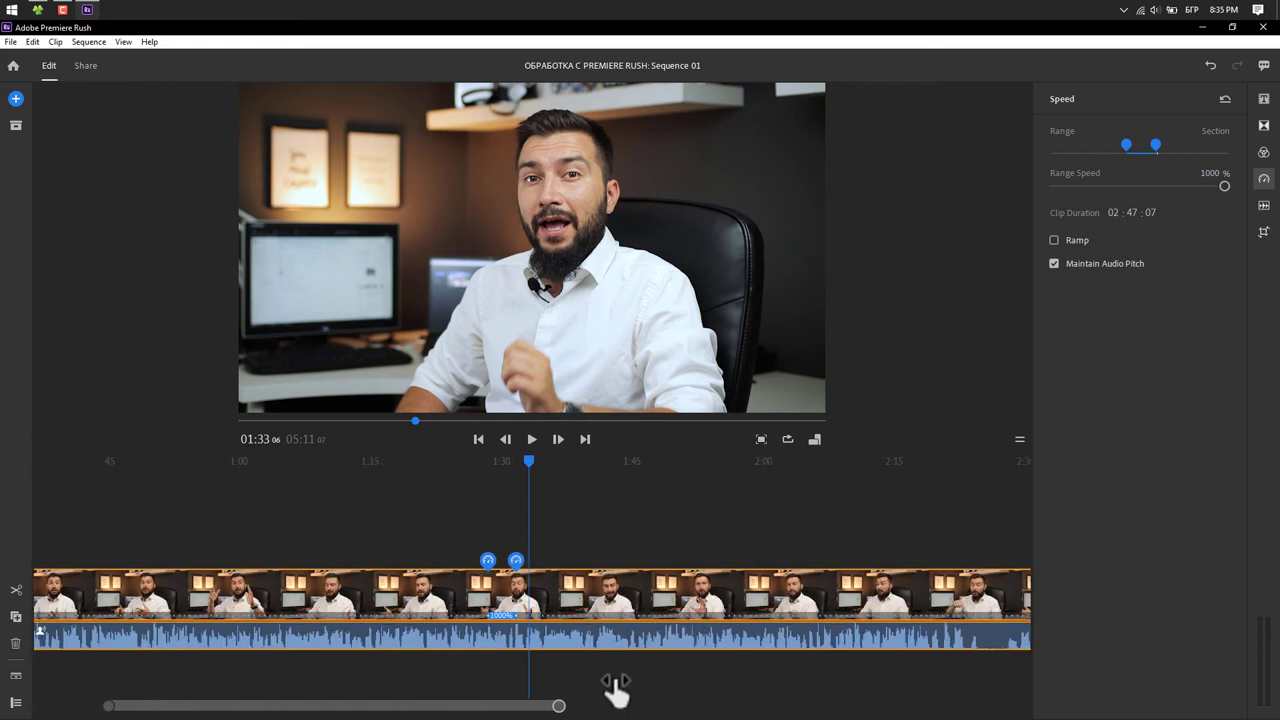
{"action": "scroll", "coordinate": [527, 670], "scroll_direction": "up", "scroll_amount": 3}
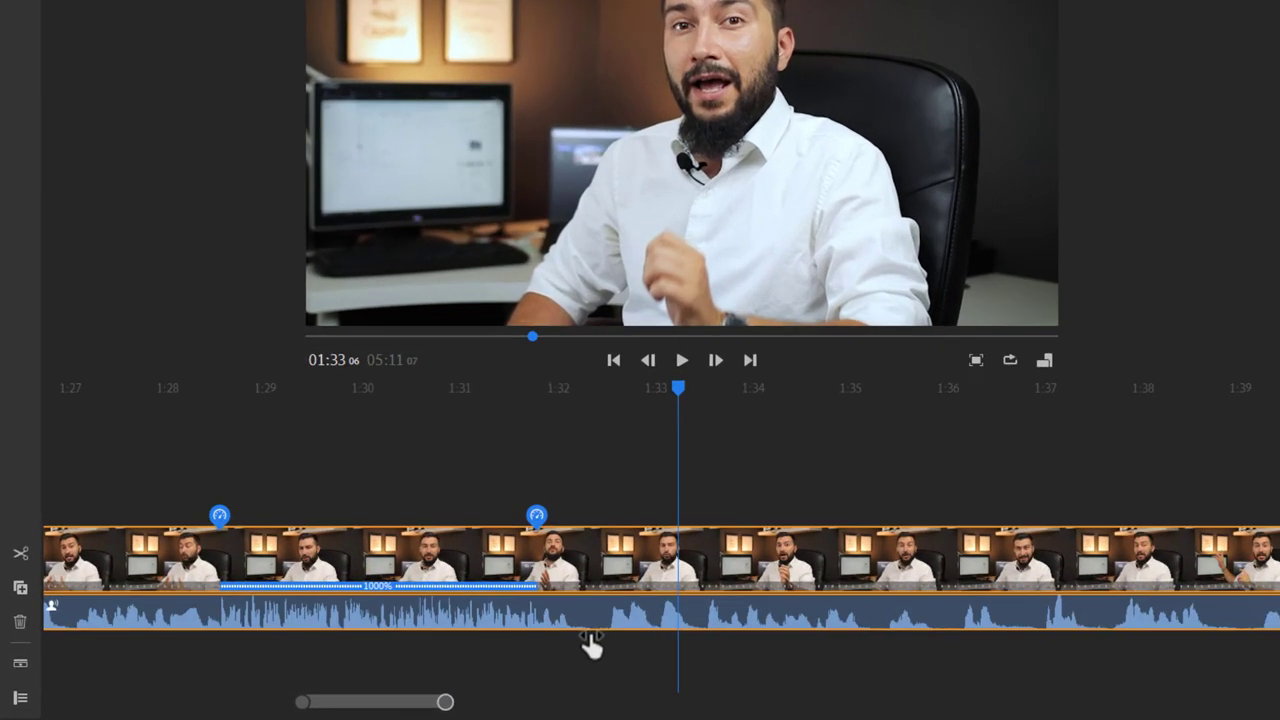
{"action": "left_click_drag", "start_coordinate": [627, 484], "coordinate": [677, 489]}
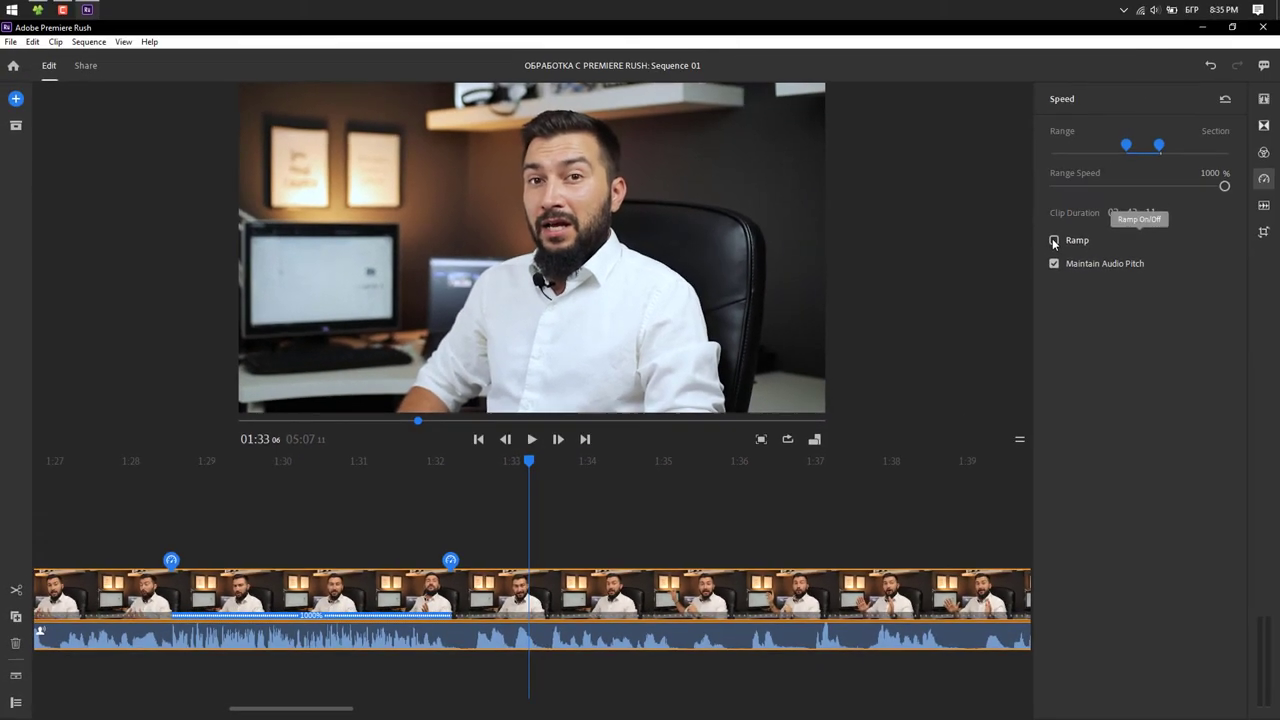
{"action": "left_click", "coordinate": [1054, 241]}
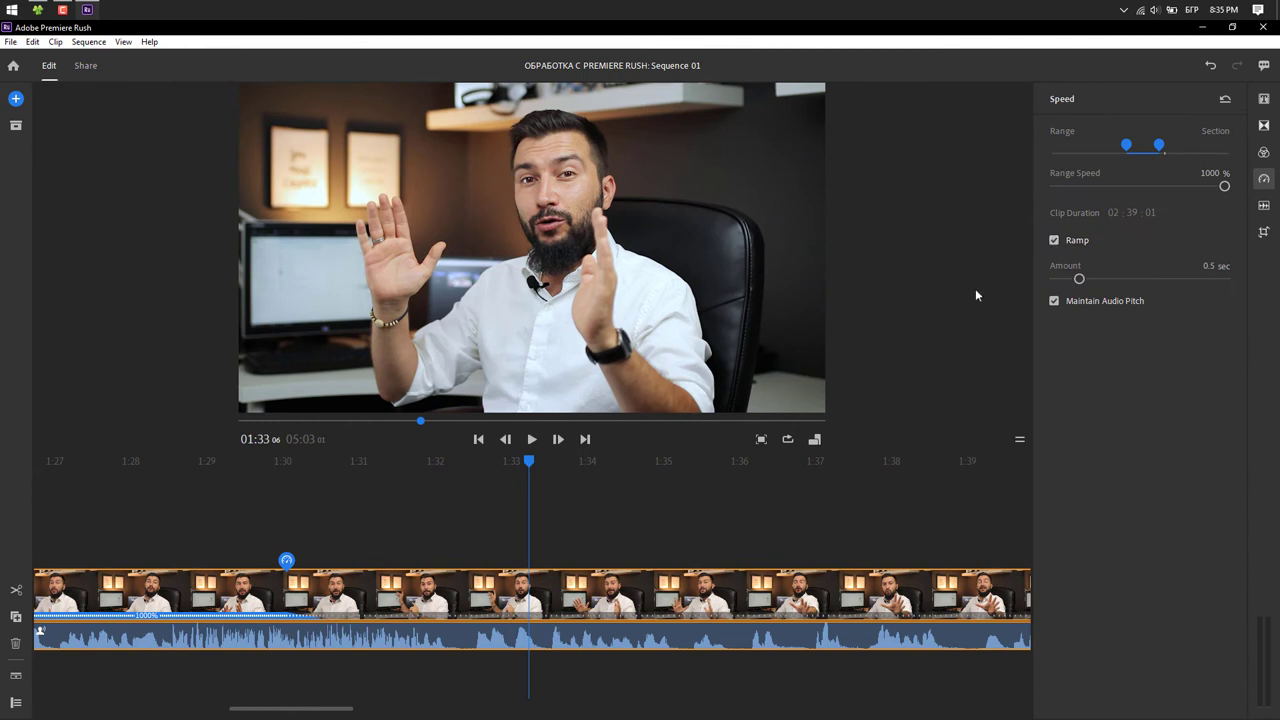
{"action": "left_click_drag", "start_coordinate": [350, 708], "coordinate": [394, 708]}
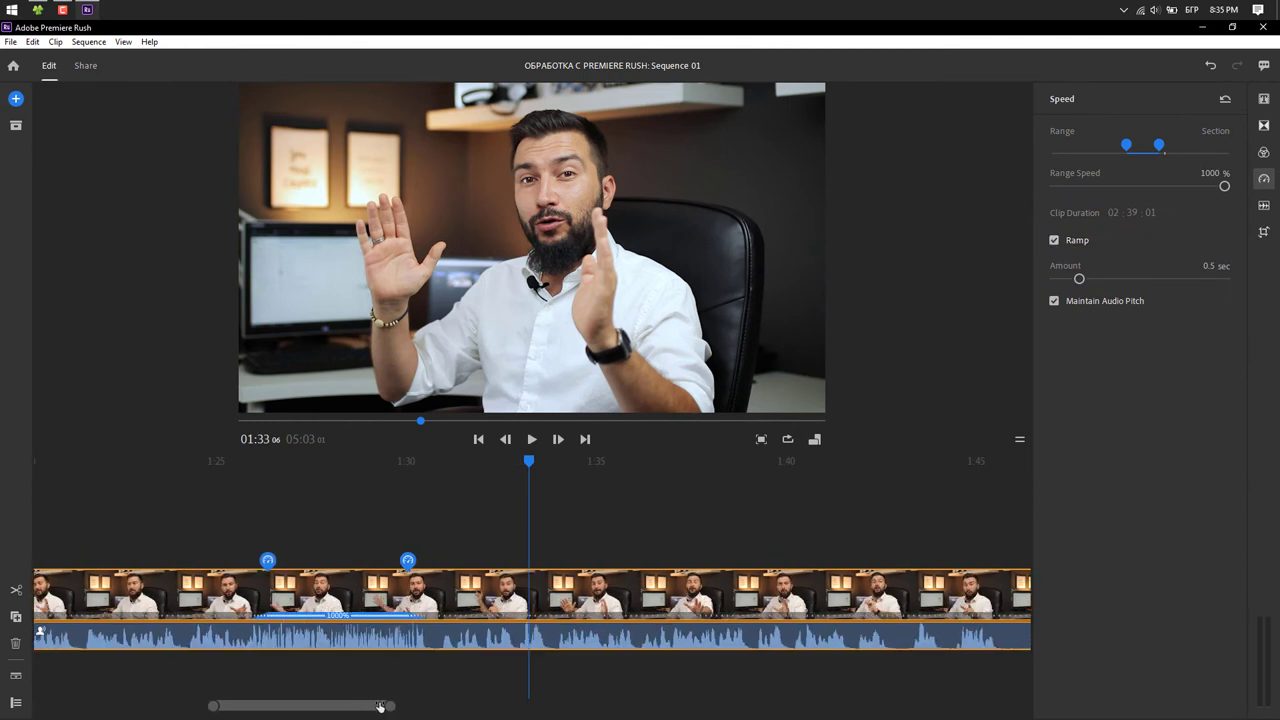
Replay the ramped speed section from 1:25
{"action": "left_click", "coordinate": [228, 461]}
{"action": "key", "text": "space"}
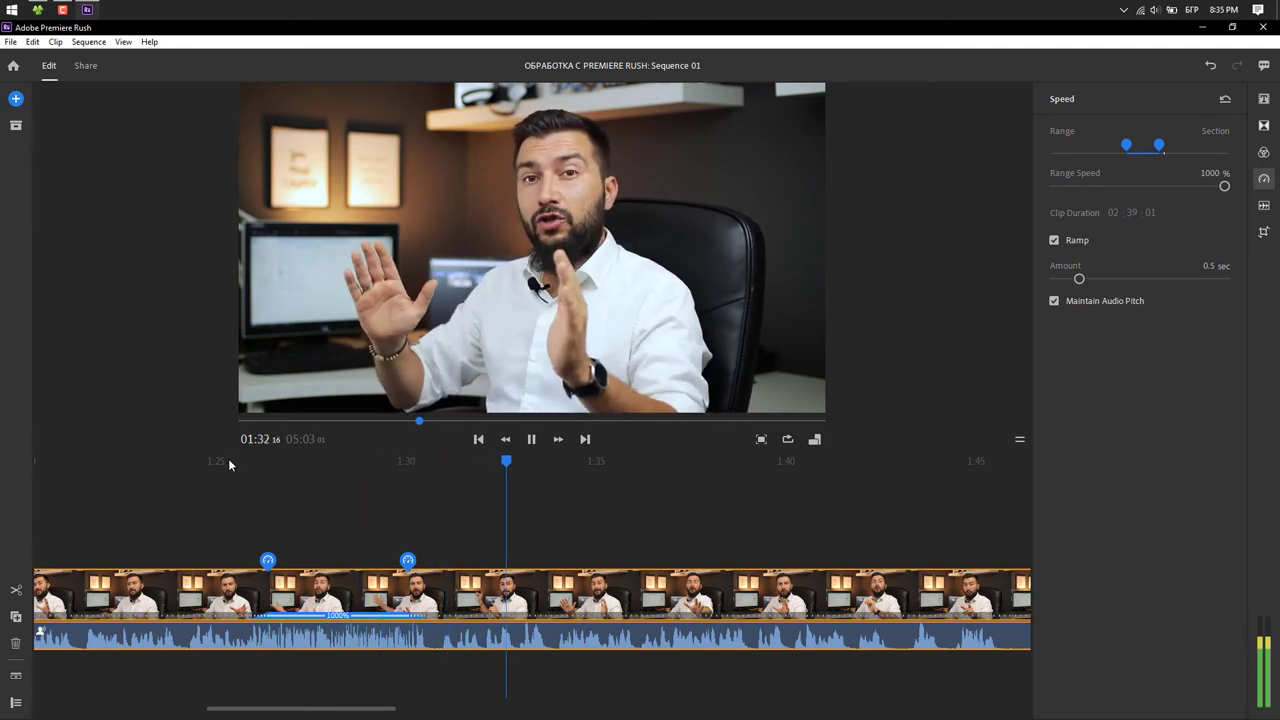
{"action": "key", "text": "space"}
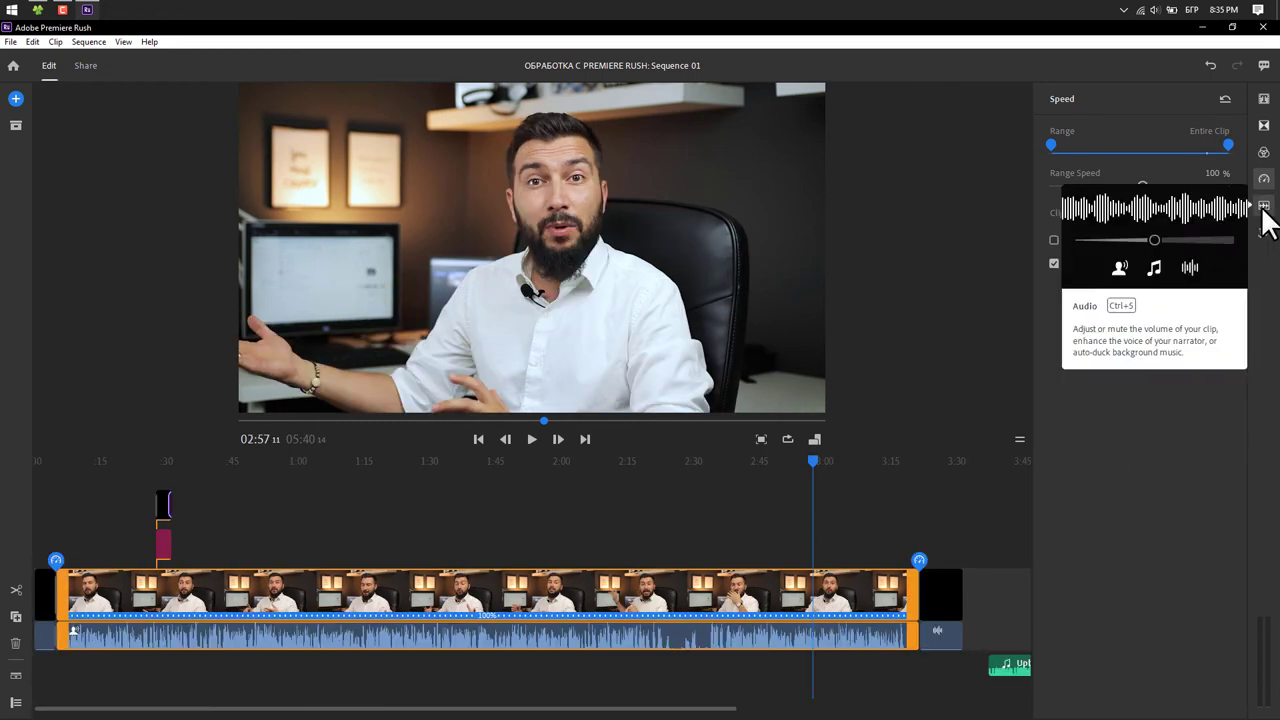
Show the clip's audio settings and play the voice from about 1:05
{"action": "left_click", "coordinate": [1262, 206]}
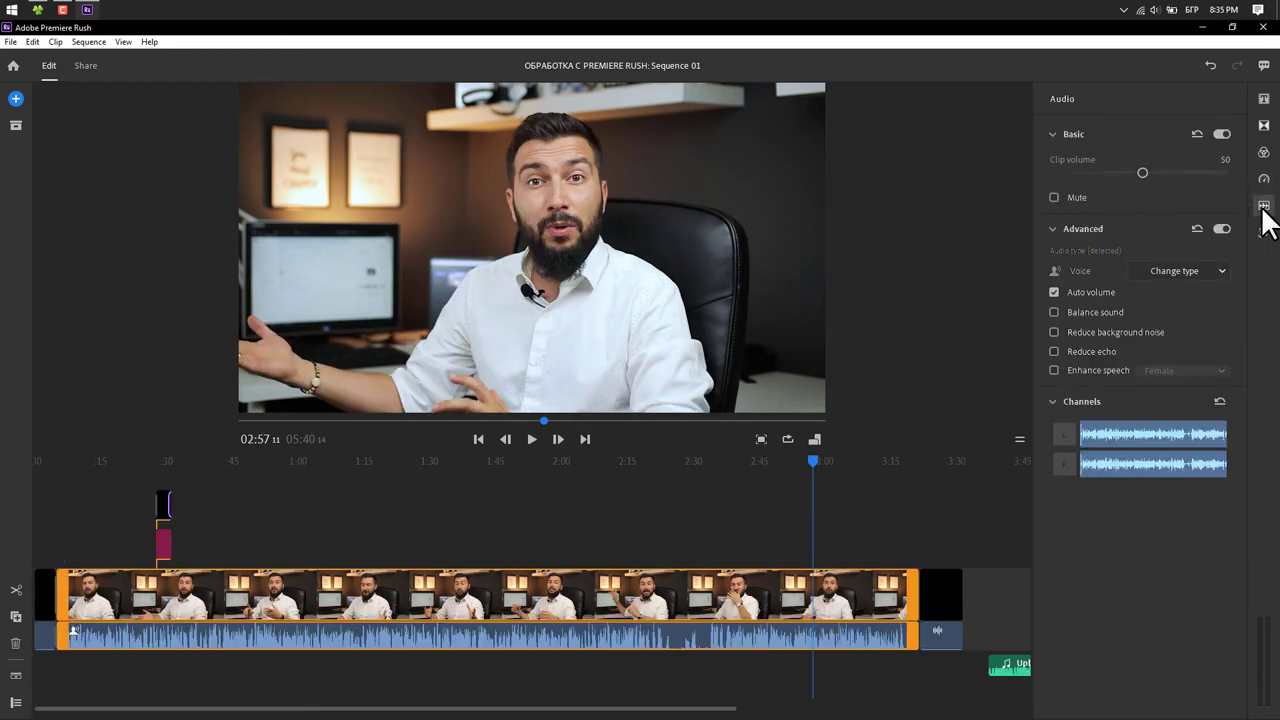
{"action": "left_click", "coordinate": [677, 643]}
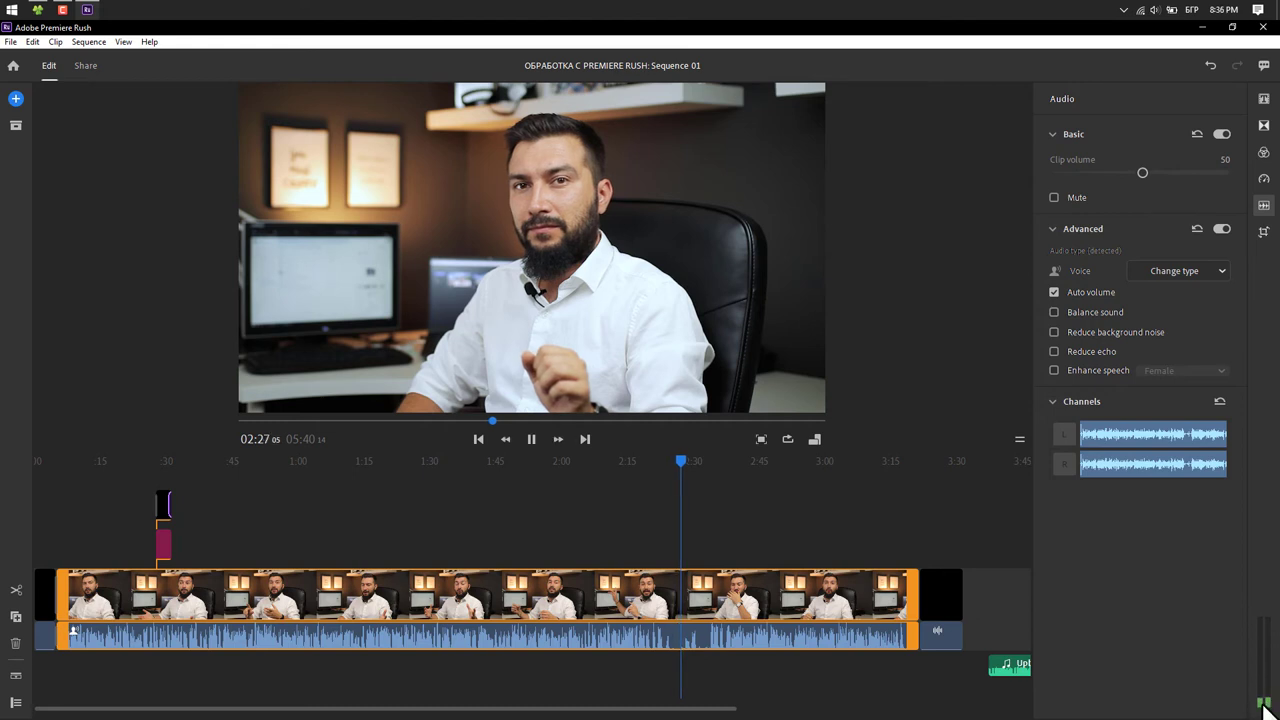
{"action": "left_click", "coordinate": [321, 460]}
{"action": "key", "text": "space"}
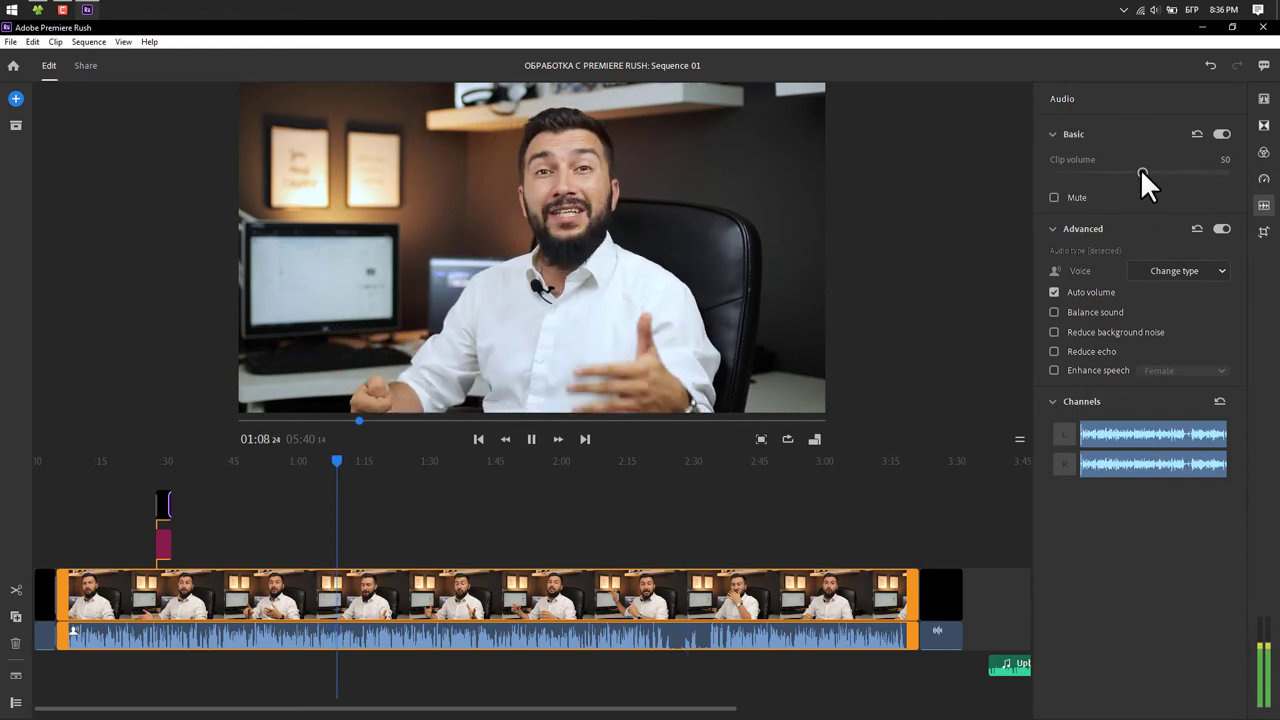
Raise the clip volume from 50 to 80, toggling Mute on and off to compare
{"action": "left_click_drag", "start_coordinate": [1150, 172], "coordinate": [1185, 169]}
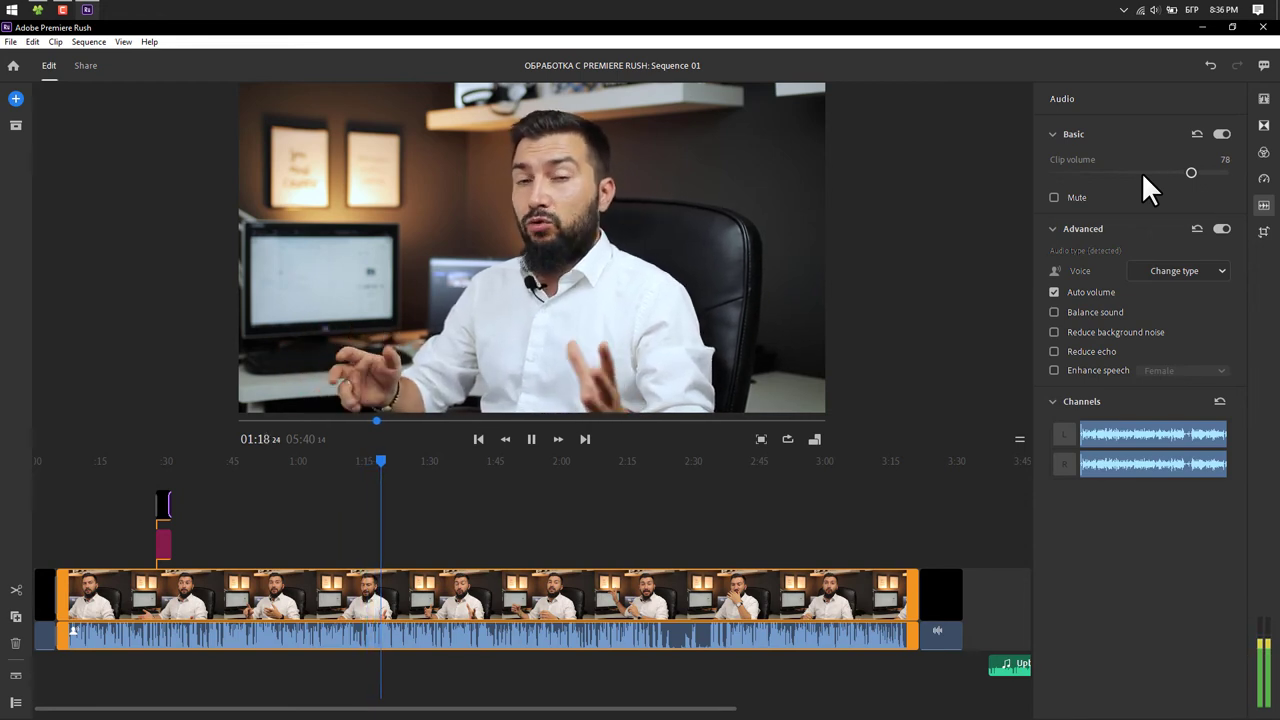
{"action": "left_click_drag", "start_coordinate": [1191, 172], "coordinate": [1187, 167]}
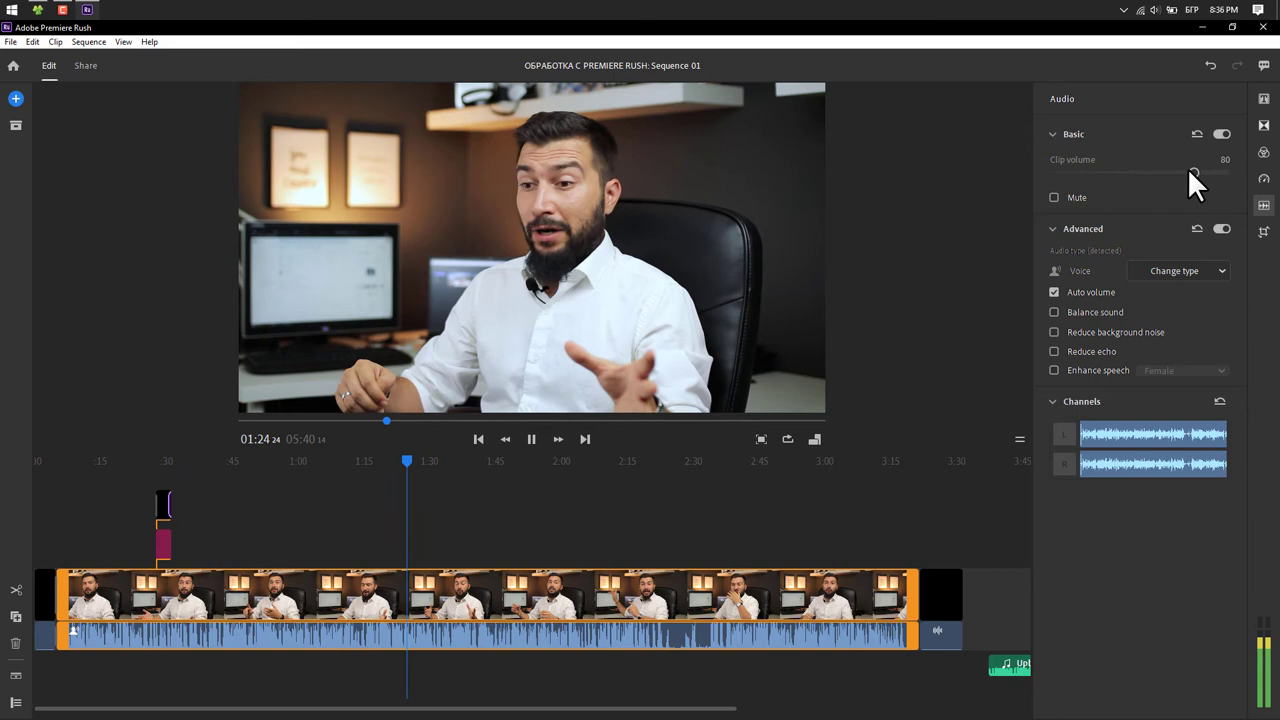
{"action": "left_click", "coordinate": [1053, 197]}
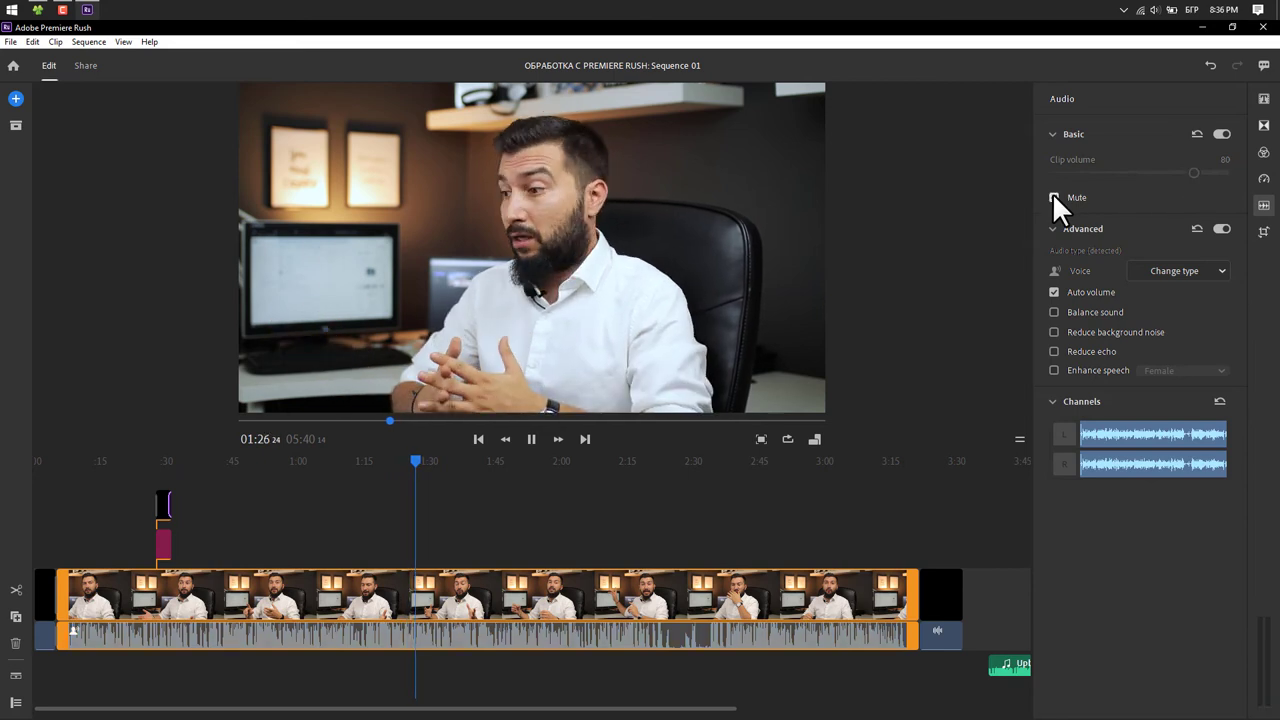
{"action": "left_click", "coordinate": [1053, 197]}
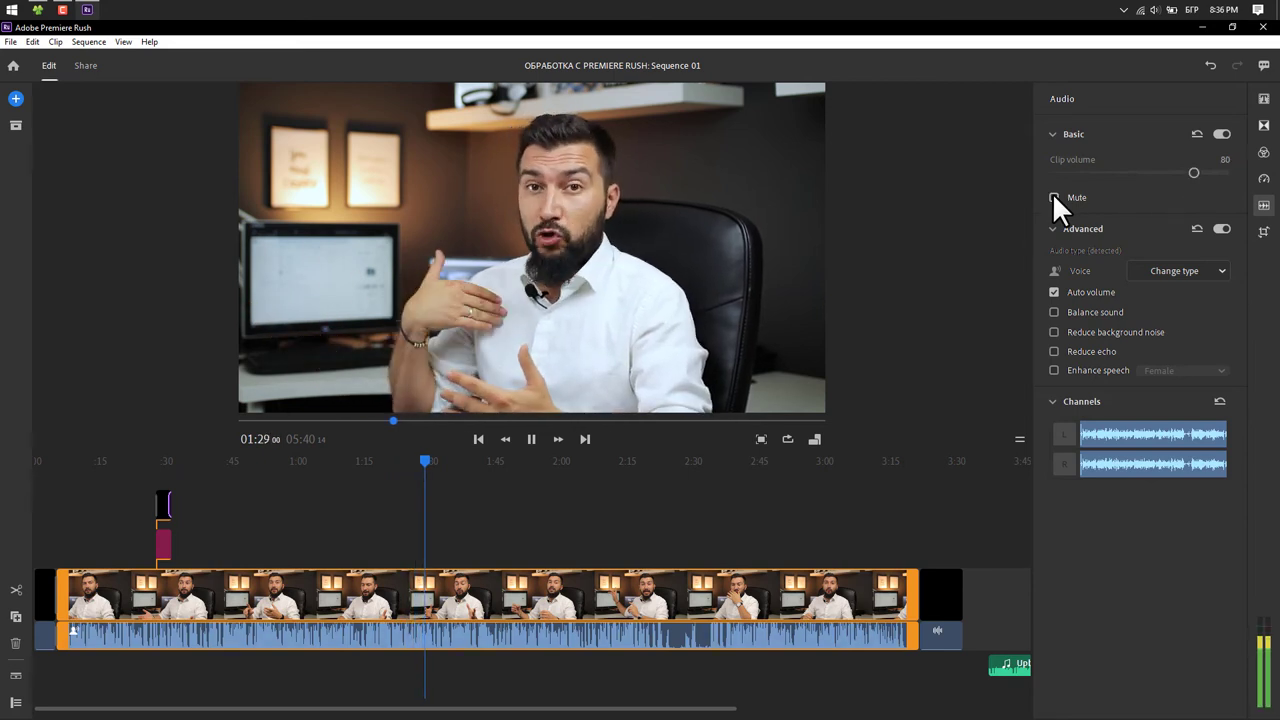
Enable Reduce background noise and raise its intensity to 100 while playing from 2:00
{"action": "left_click", "coordinate": [1155, 273]}
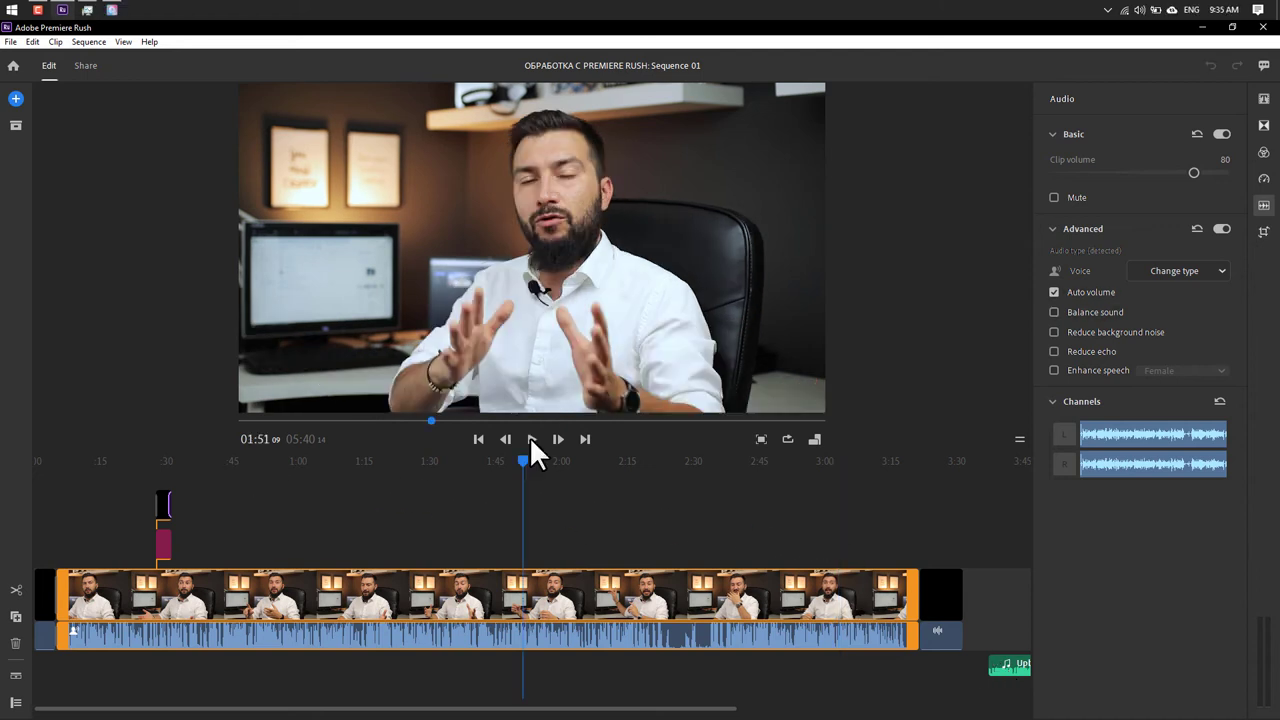
{"action": "left_click", "coordinate": [1053, 331]}
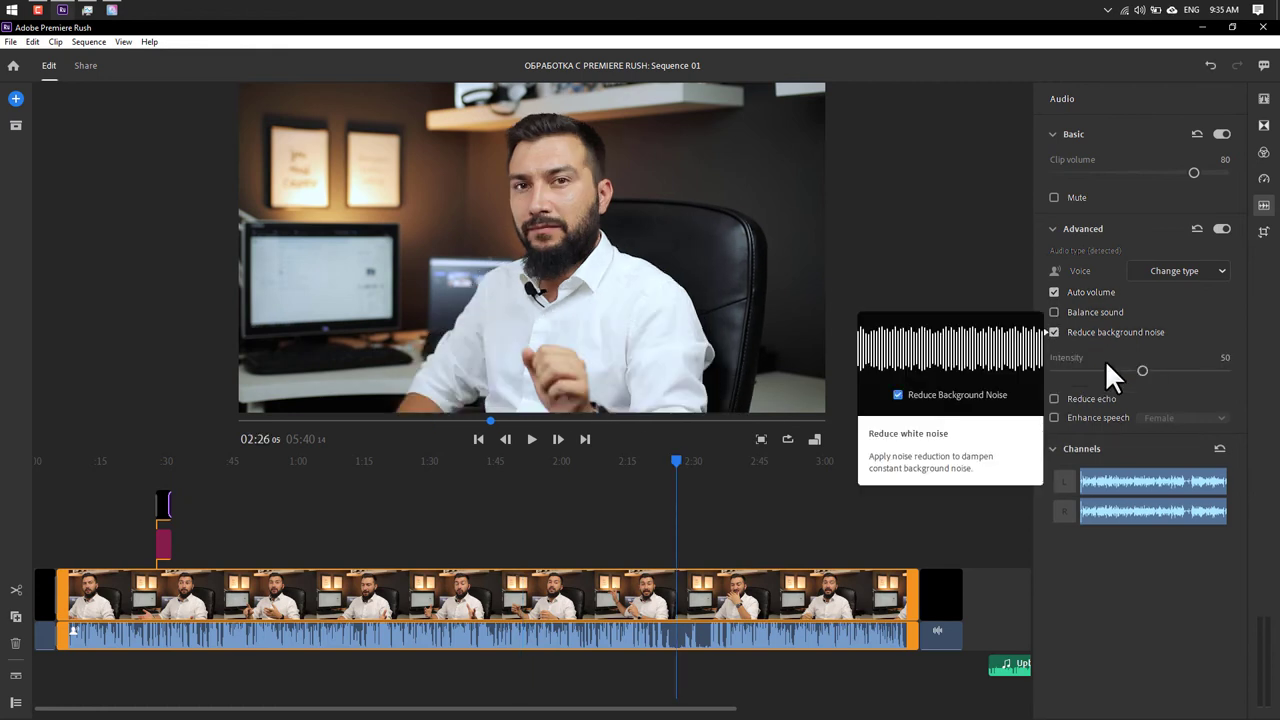
{"action": "left_click", "coordinate": [560, 460]}
{"action": "key", "text": "space"}
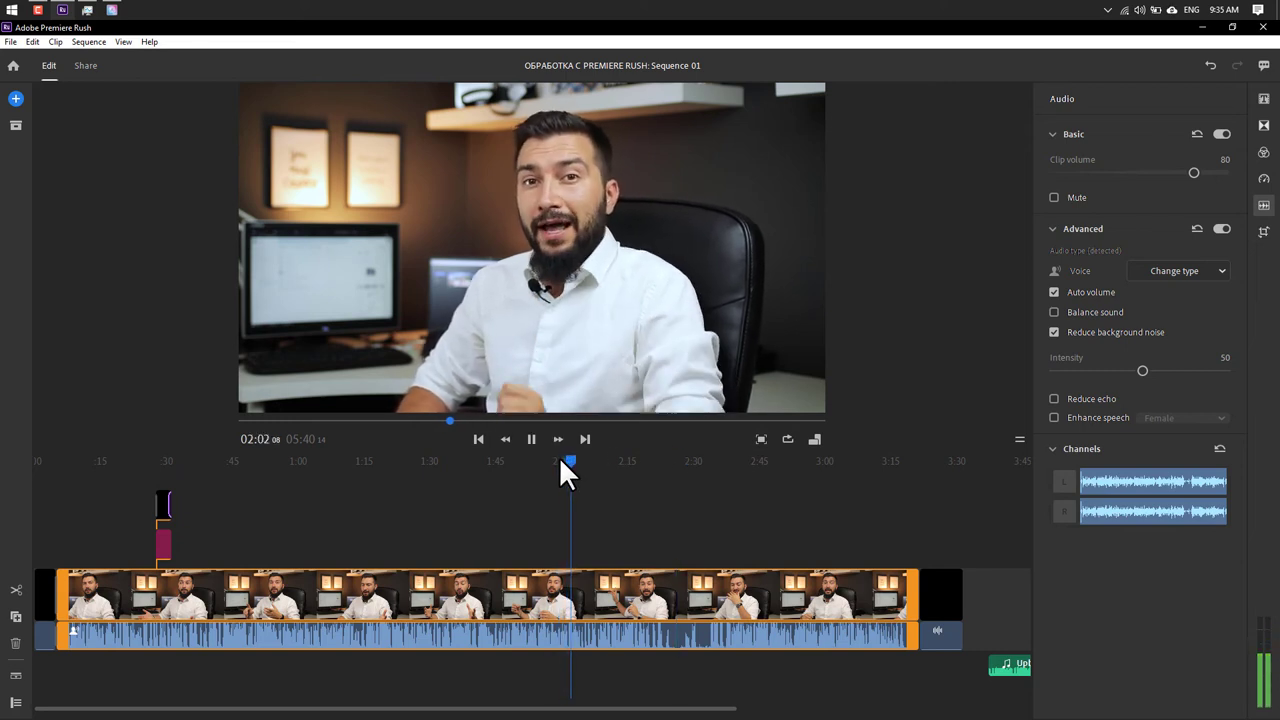
{"action": "left_click_drag", "start_coordinate": [1143, 370], "coordinate": [1242, 374]}
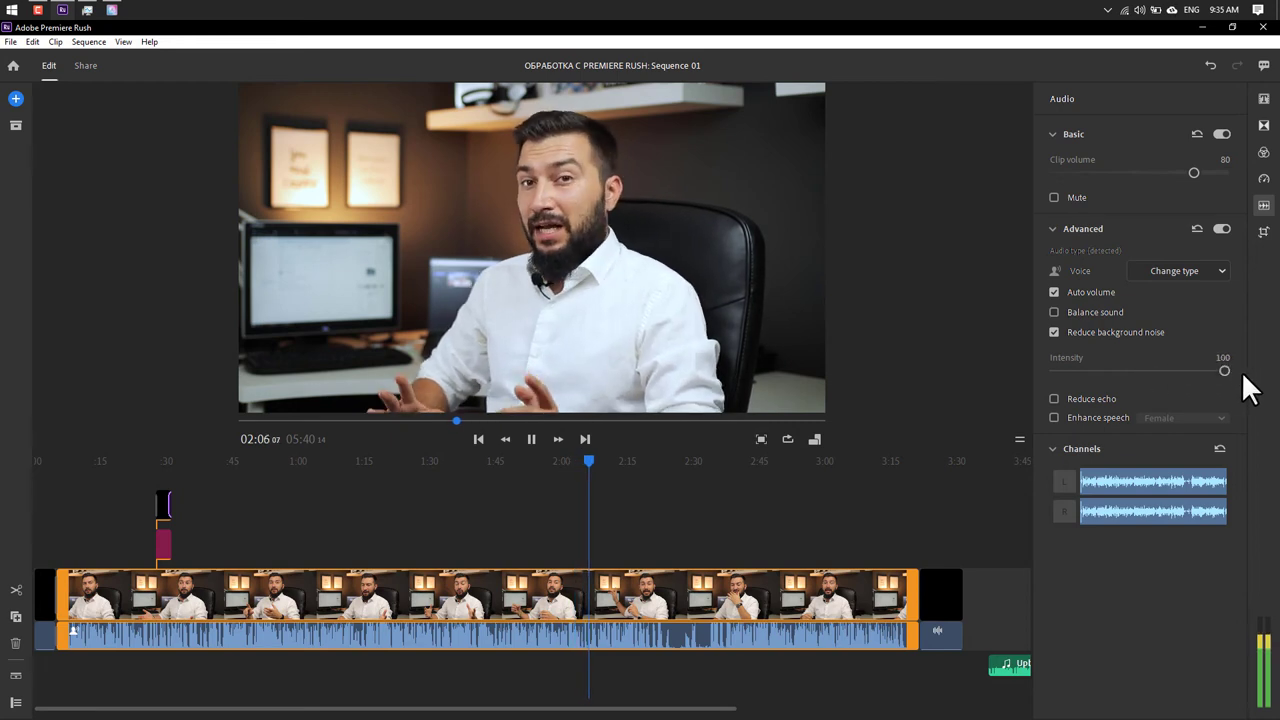
{"action": "key", "text": "space"}
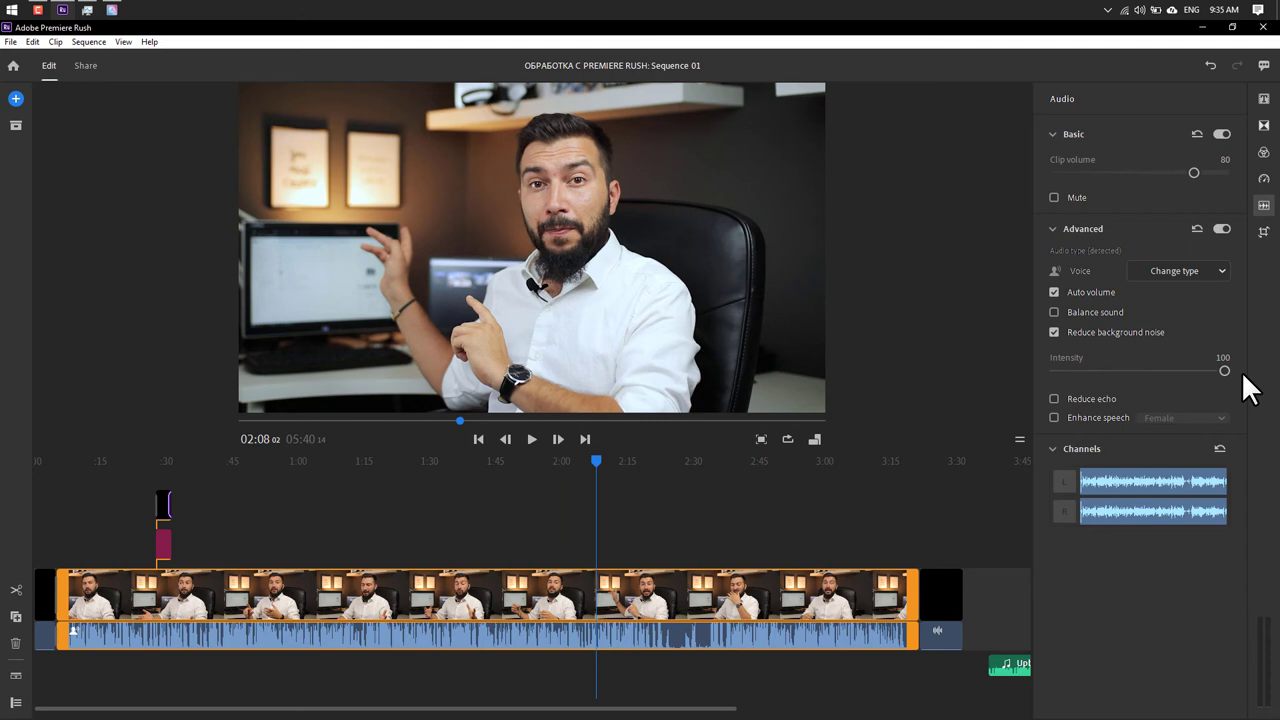
Lower the noise reduction intensity to 18 and play from 1:51 to compare
{"action": "left_click", "coordinate": [683, 461]}
{"action": "left_click_drag", "start_coordinate": [683, 462], "coordinate": [671, 462]}
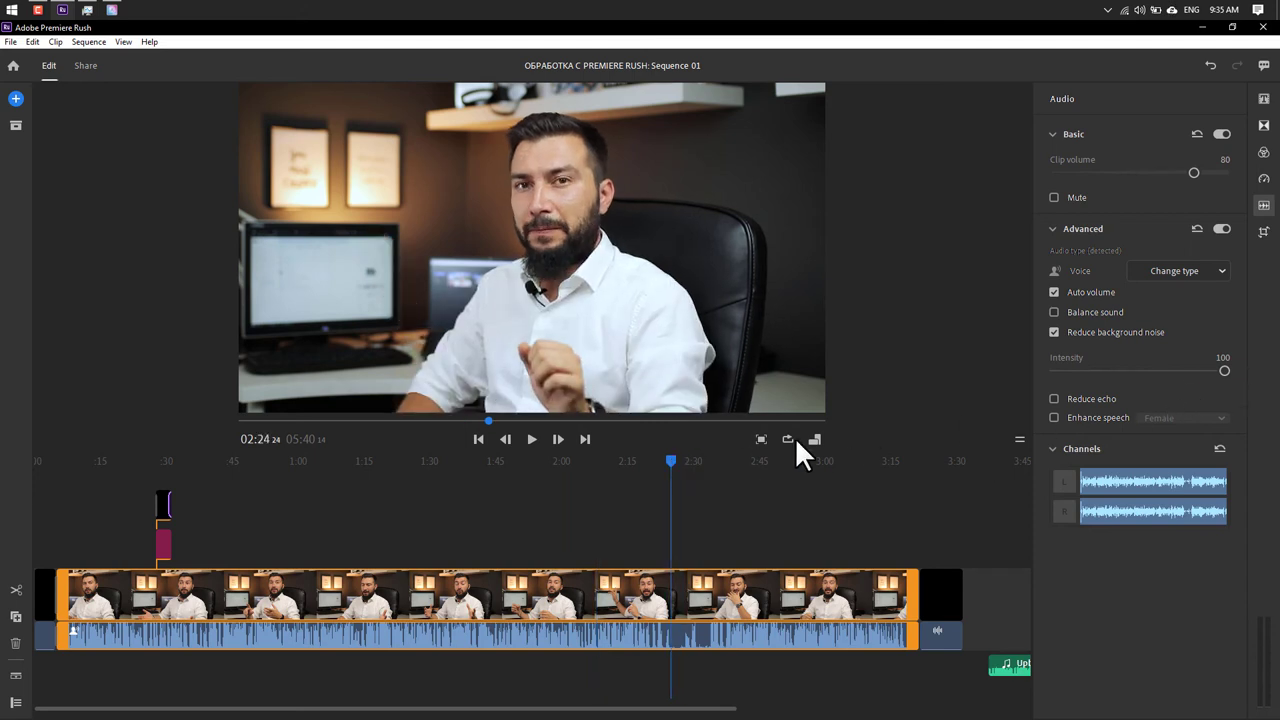
{"action": "left_click_drag", "start_coordinate": [1225, 370], "coordinate": [1114, 372]}
{"action": "left_click", "coordinate": [522, 461]}
{"action": "key", "text": "space"}
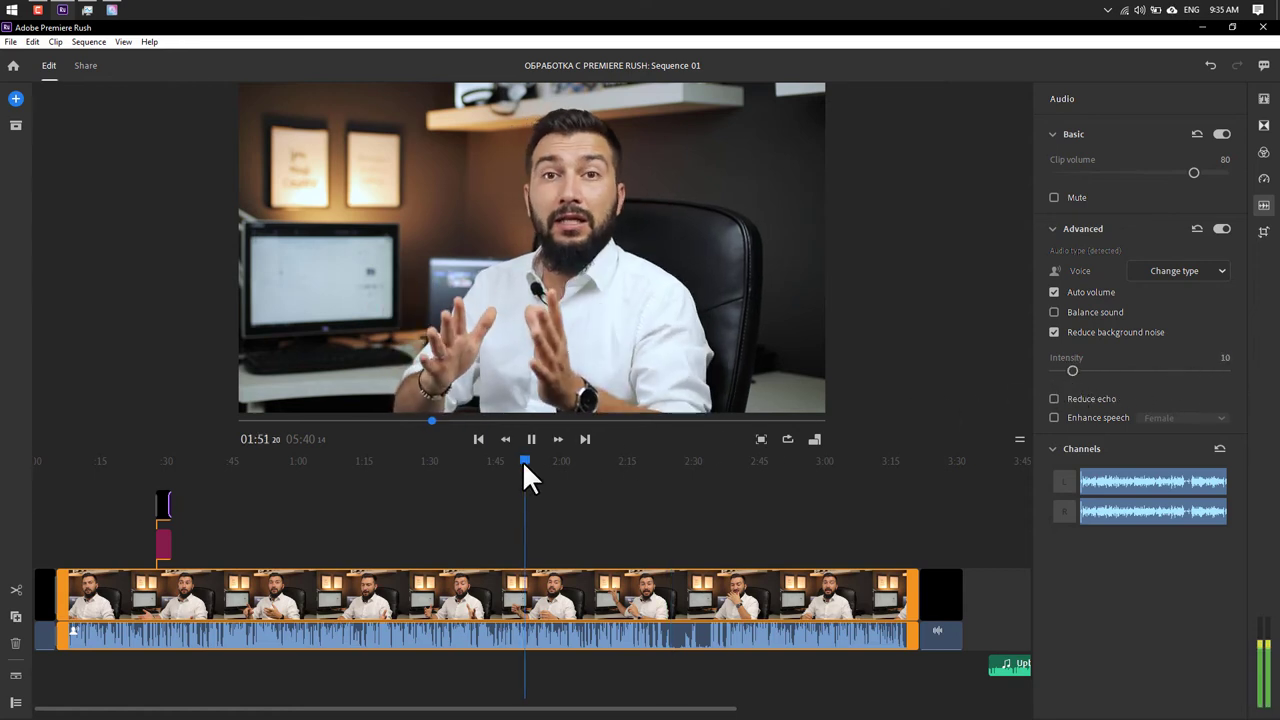
Replay from 2:24 and from 1:52 to check the noise-reduced voice
{"action": "left_click", "coordinate": [669, 461]}
{"action": "left_click_drag", "start_coordinate": [669, 461], "coordinate": [672, 461]}
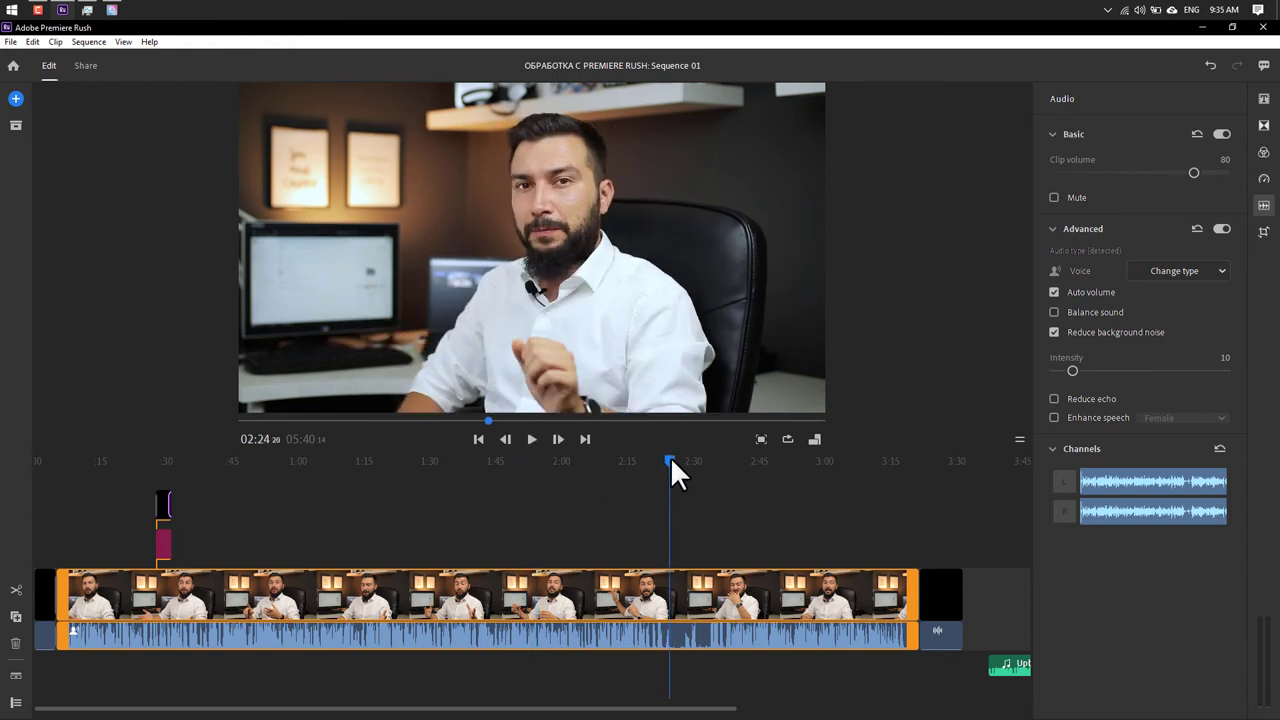
{"action": "key", "text": "space"}
{"action": "key", "text": "space"}
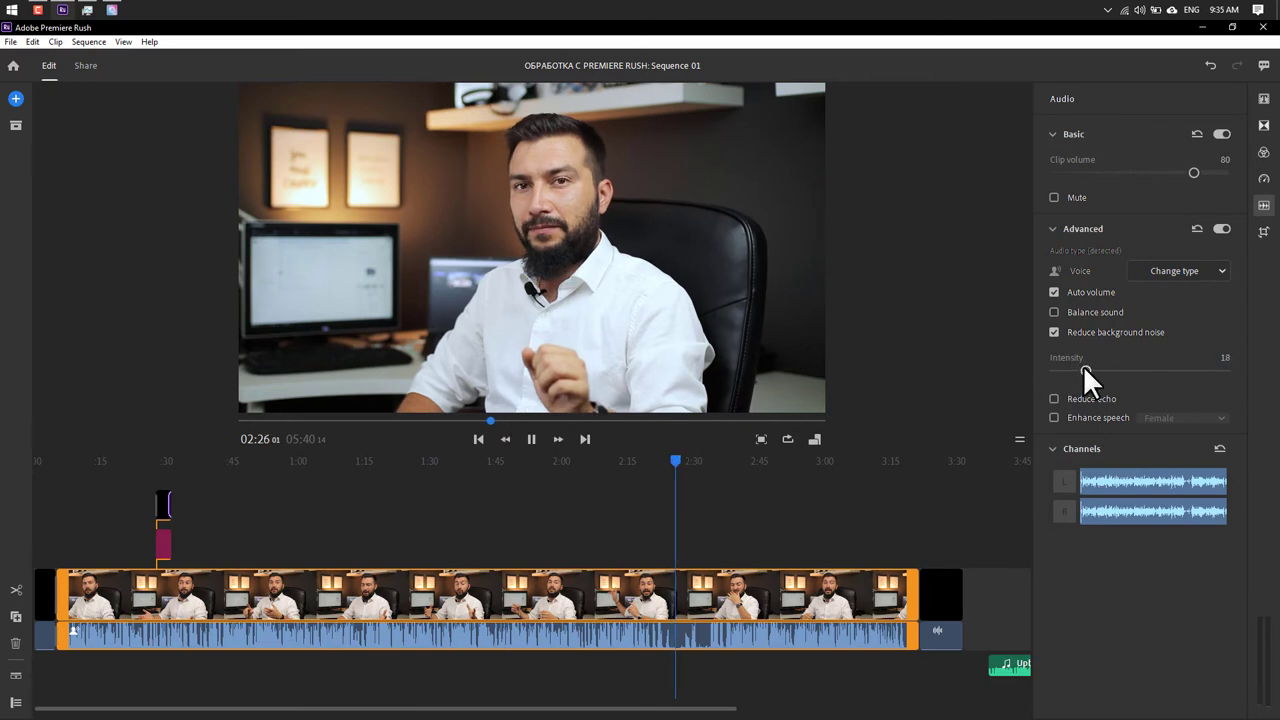
{"action": "key", "text": "space"}
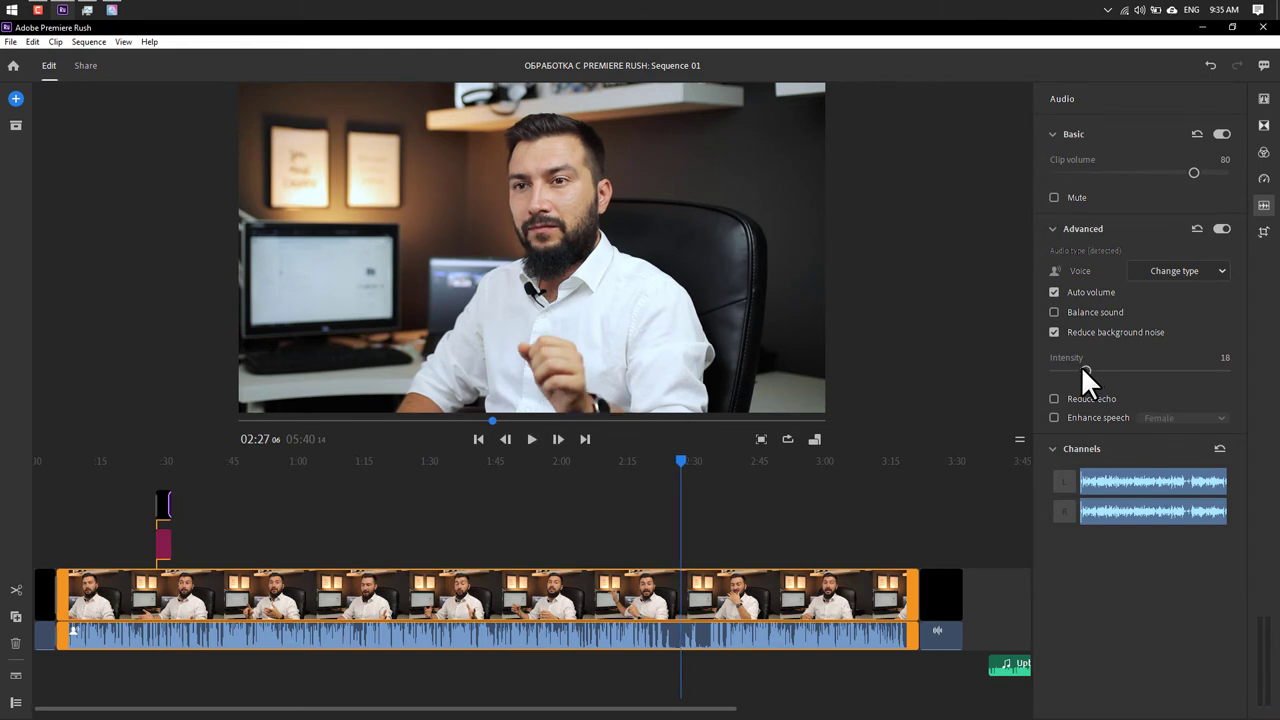
{"action": "left_click", "coordinate": [527, 457]}
{"action": "key", "text": "space"}
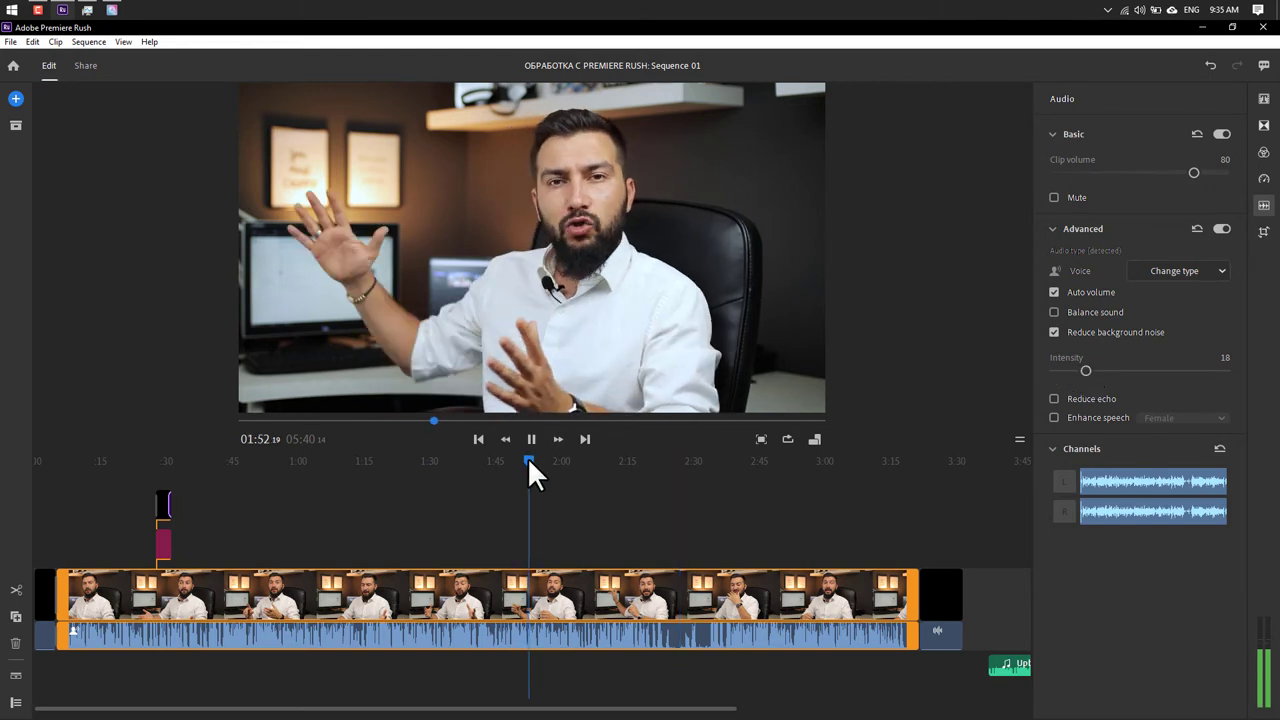
{"action": "key", "text": "space"}
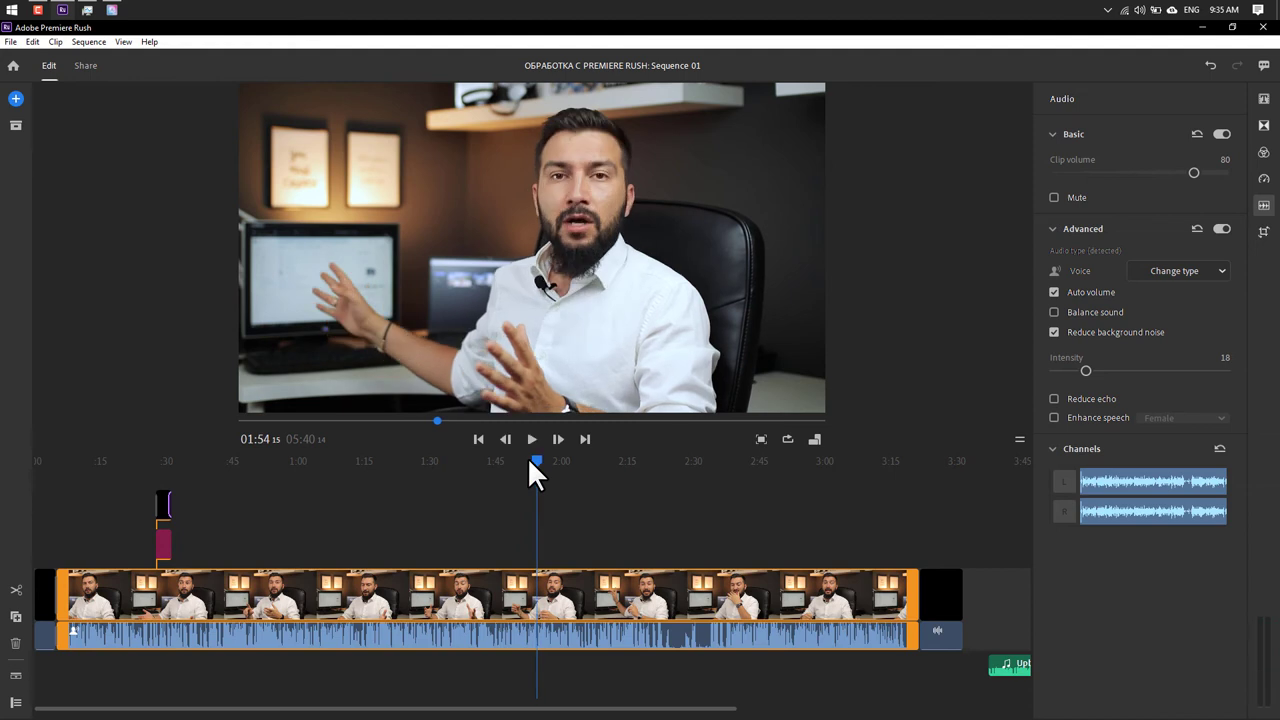
Turn on Reduce echo at intensity 20, listening from about 1:32
{"action": "left_click", "coordinate": [1054, 398]}
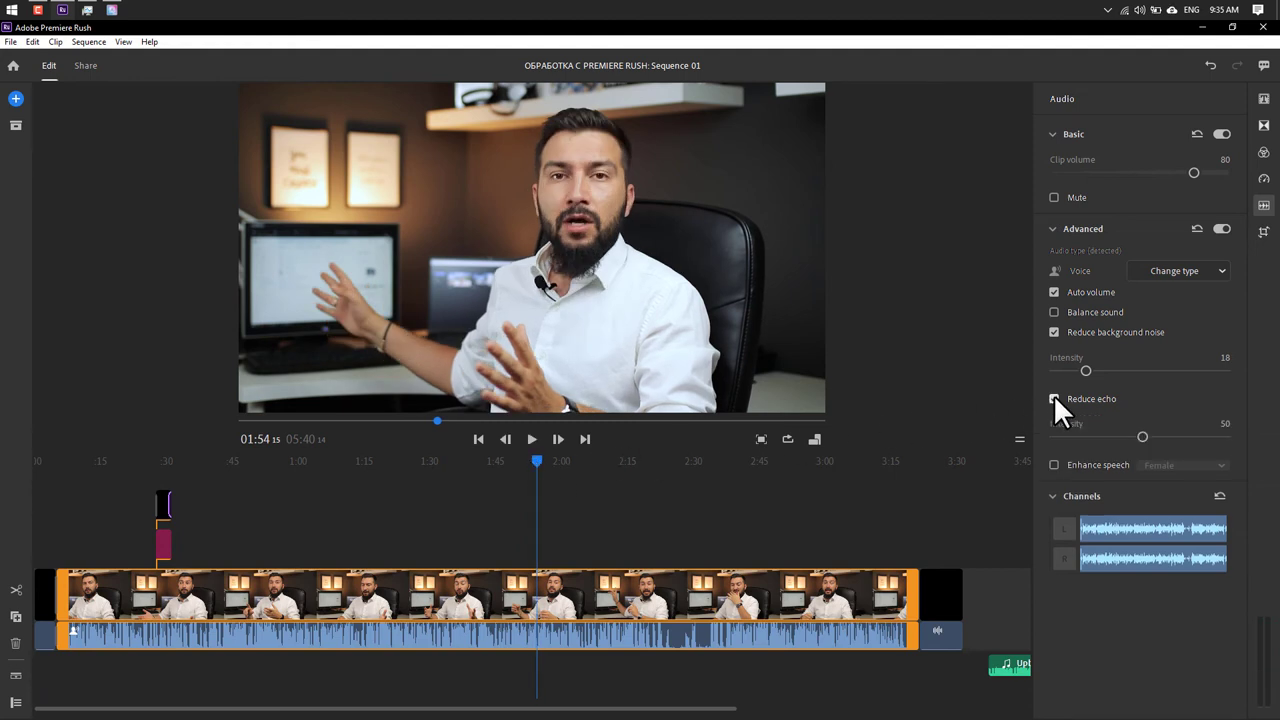
{"action": "left_click", "coordinate": [435, 459]}
{"action": "key", "text": "space"}
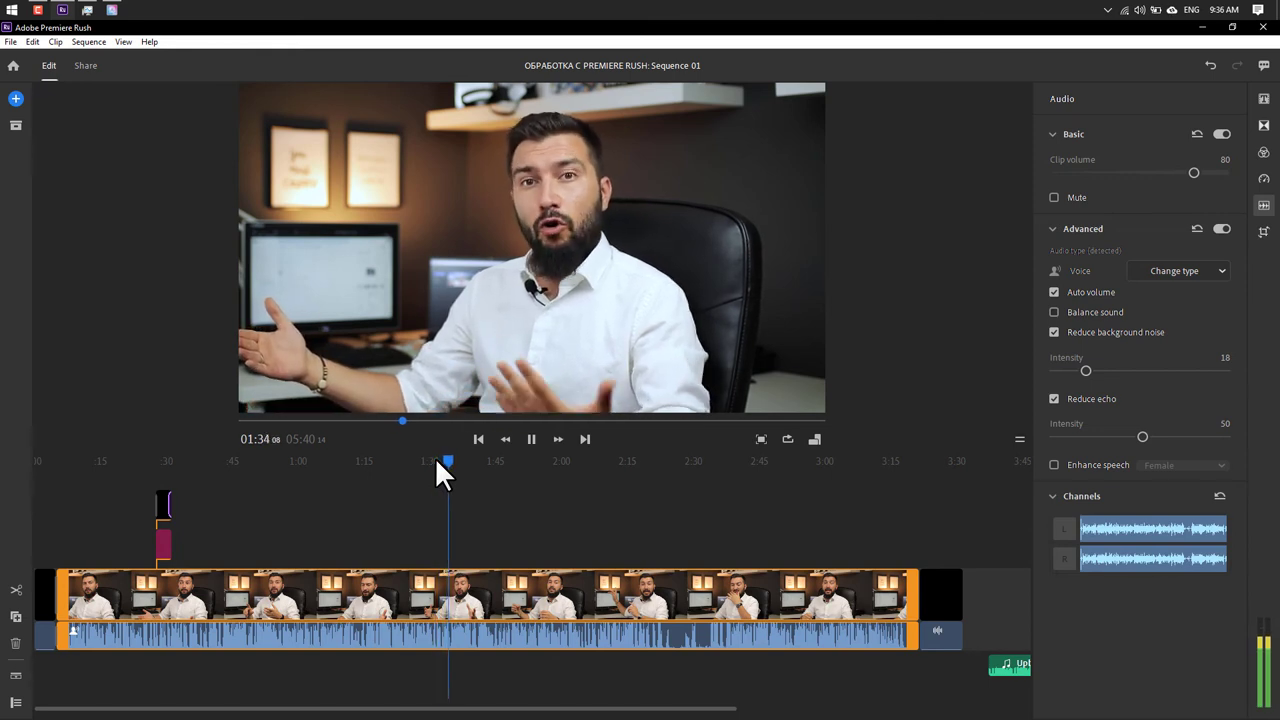
{"action": "left_click_drag", "start_coordinate": [1143, 437], "coordinate": [1088, 437]}
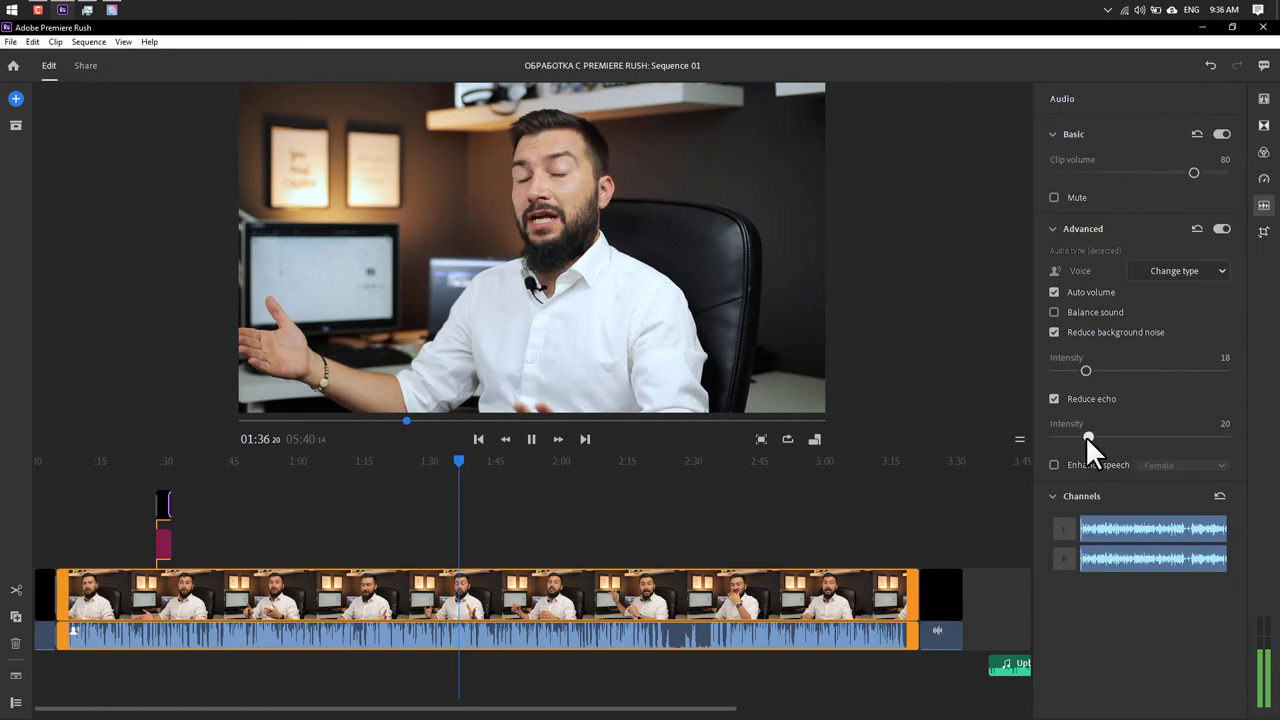
{"action": "left_click", "coordinate": [717, 503]}
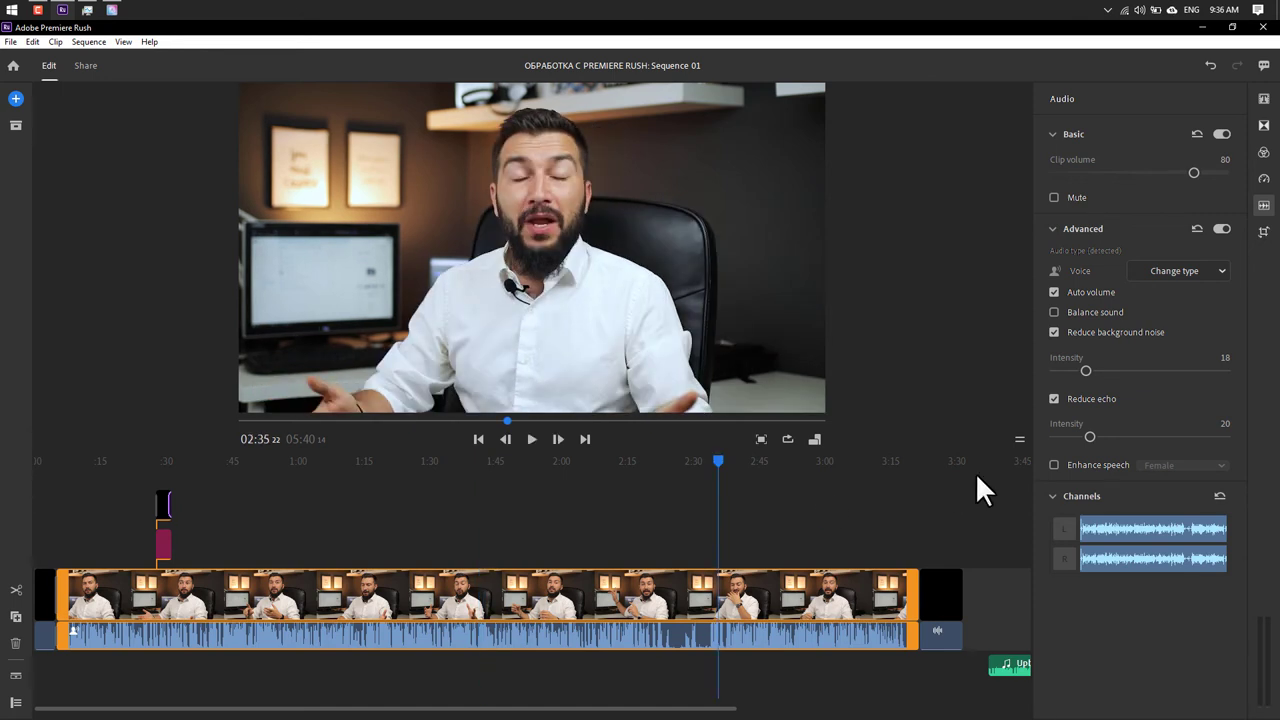
Enable Enhance speech set to Male and play from 1:52 to hear it
{"action": "left_click", "coordinate": [1051, 465]}
{"action": "left_click", "coordinate": [1174, 464]}
{"action": "left_click", "coordinate": [1169, 500]}
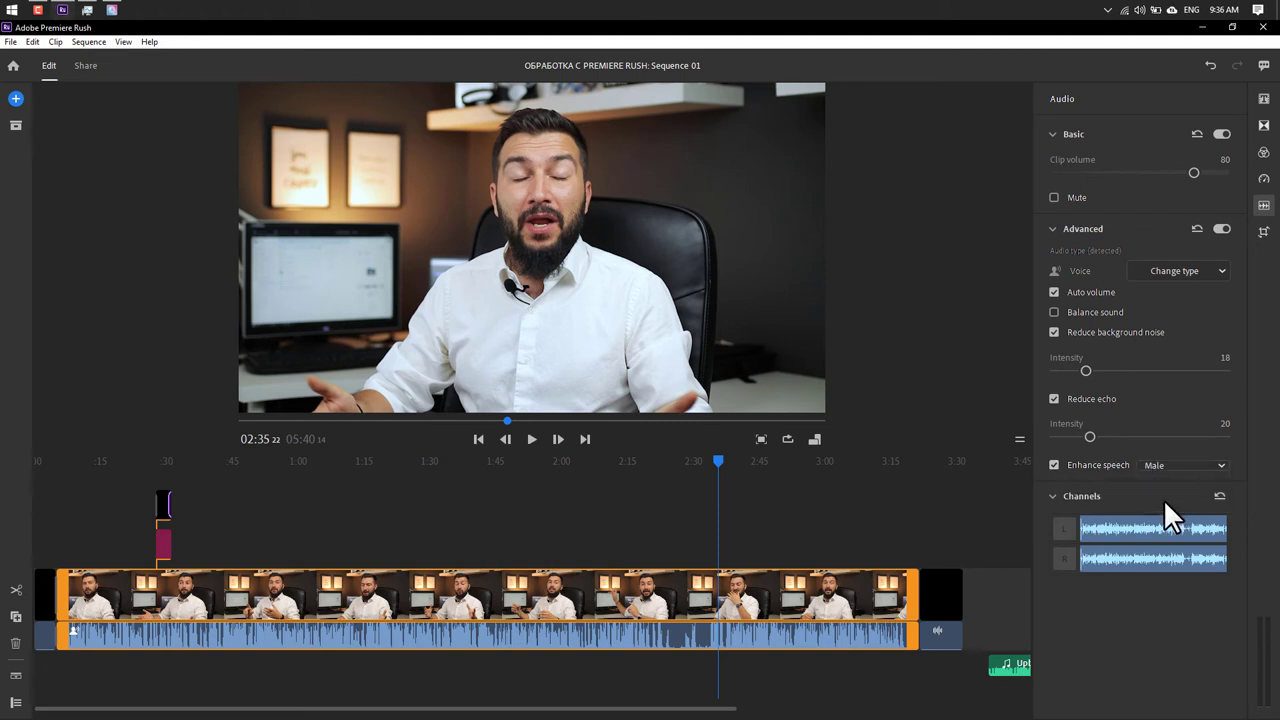
{"action": "left_click", "coordinate": [526, 465]}
{"action": "key", "text": "space"}
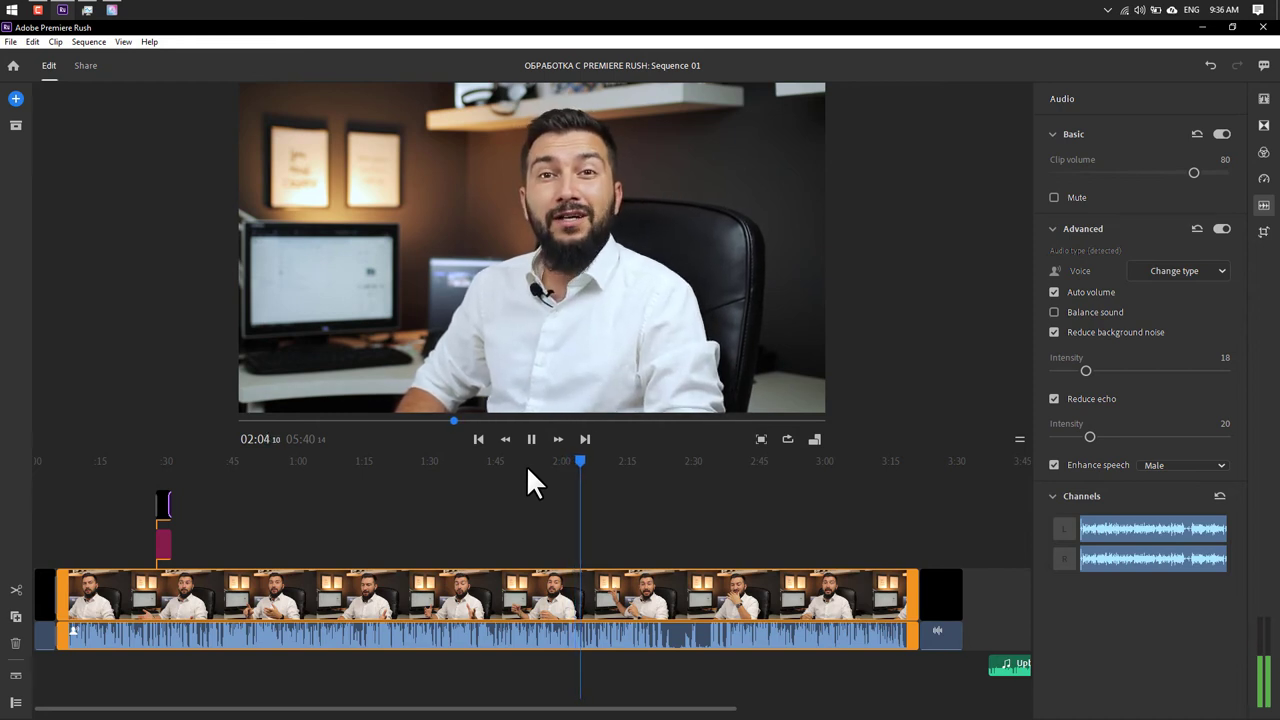
Compare the voice with the left and then the right audio channel muted, restoring both
{"action": "key", "text": "space"}
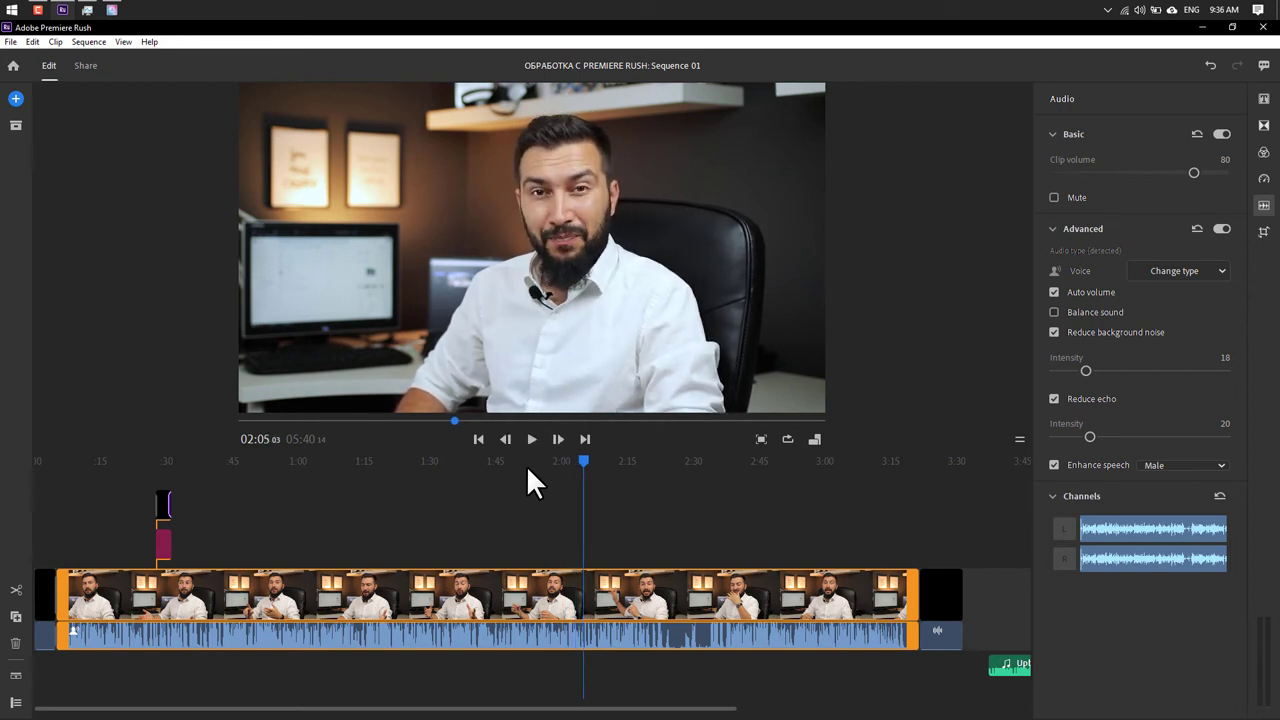
{"action": "left_click", "coordinate": [1072, 530]}
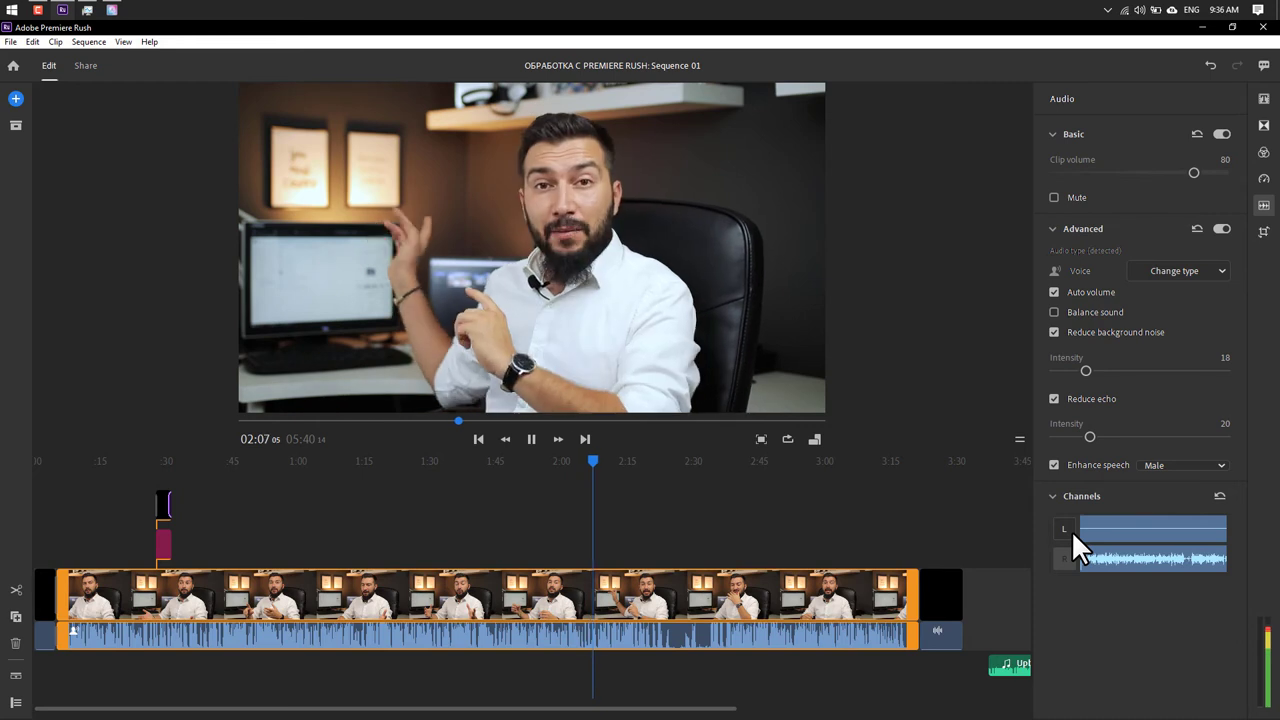
{"action": "key", "text": "space"}
{"action": "left_click", "coordinate": [1071, 530]}
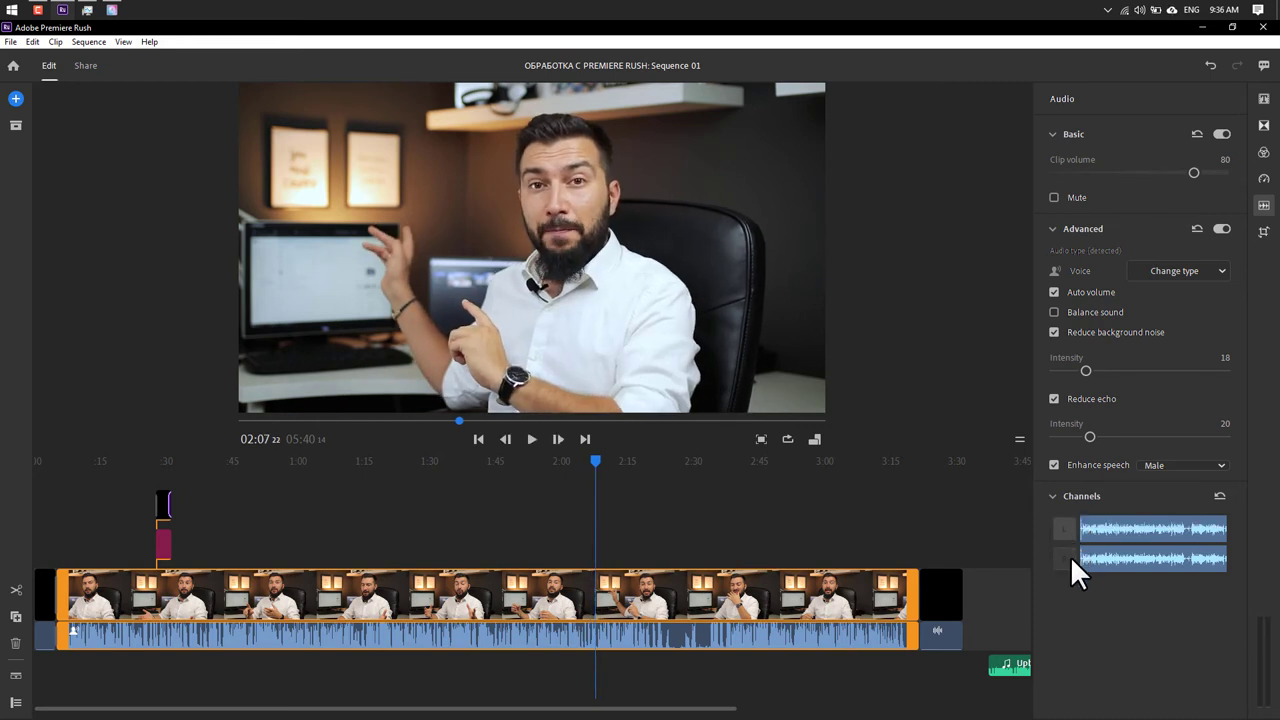
{"action": "left_click", "coordinate": [1070, 556]}
{"action": "key", "text": "space"}
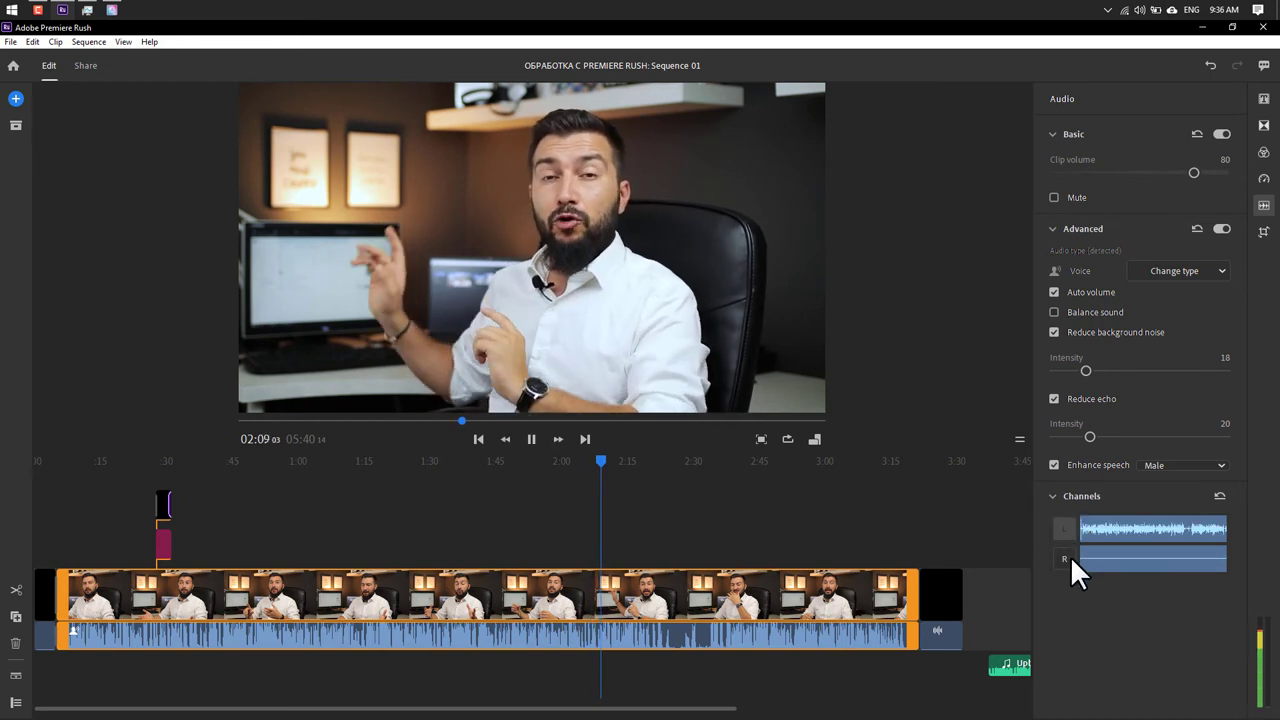
{"action": "left_click", "coordinate": [1070, 556]}
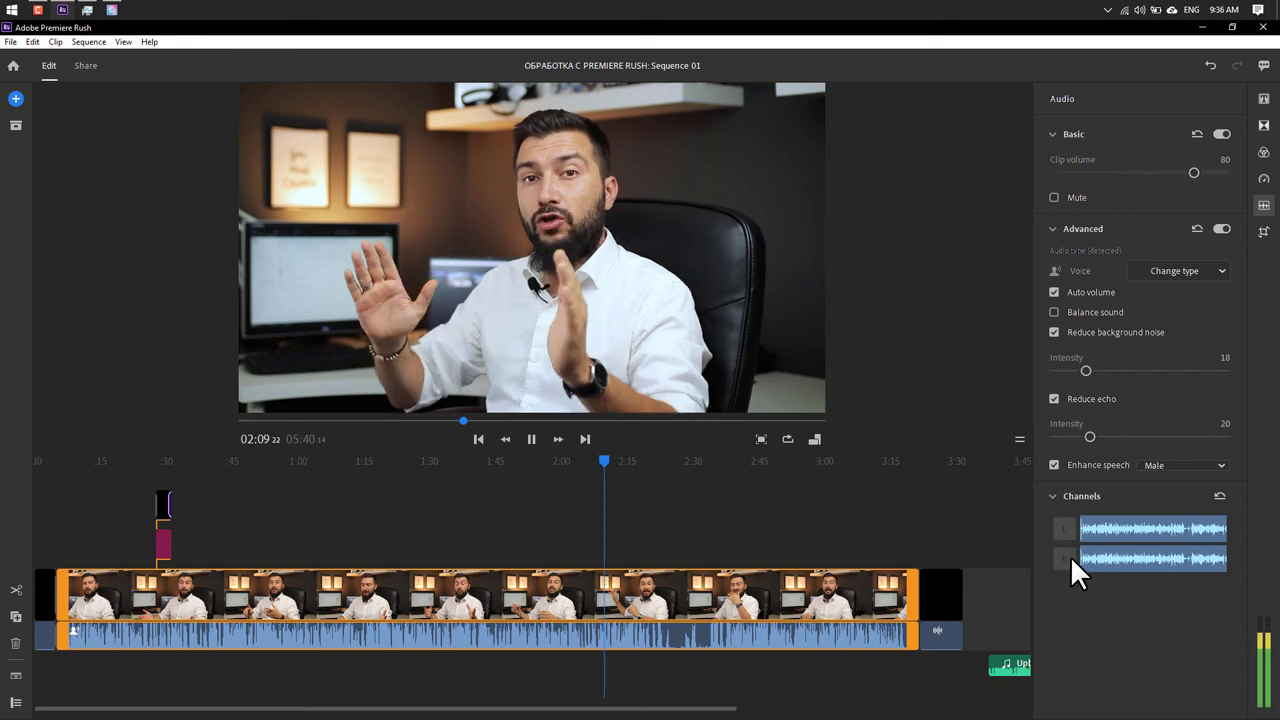
{"action": "key", "text": "space"}
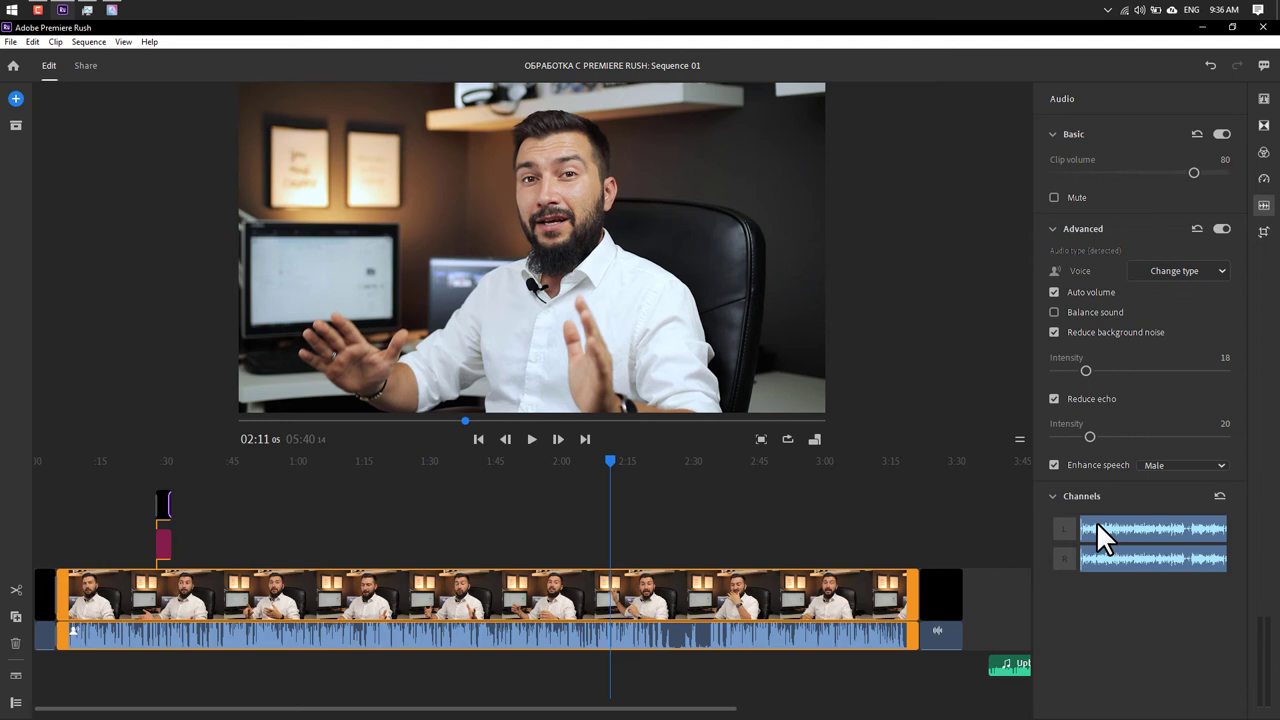
Play from about 1:23 with the Basic audio settings bypassed, then re-enable them
{"action": "left_click", "coordinate": [399, 462]}
{"action": "key", "text": "space"}
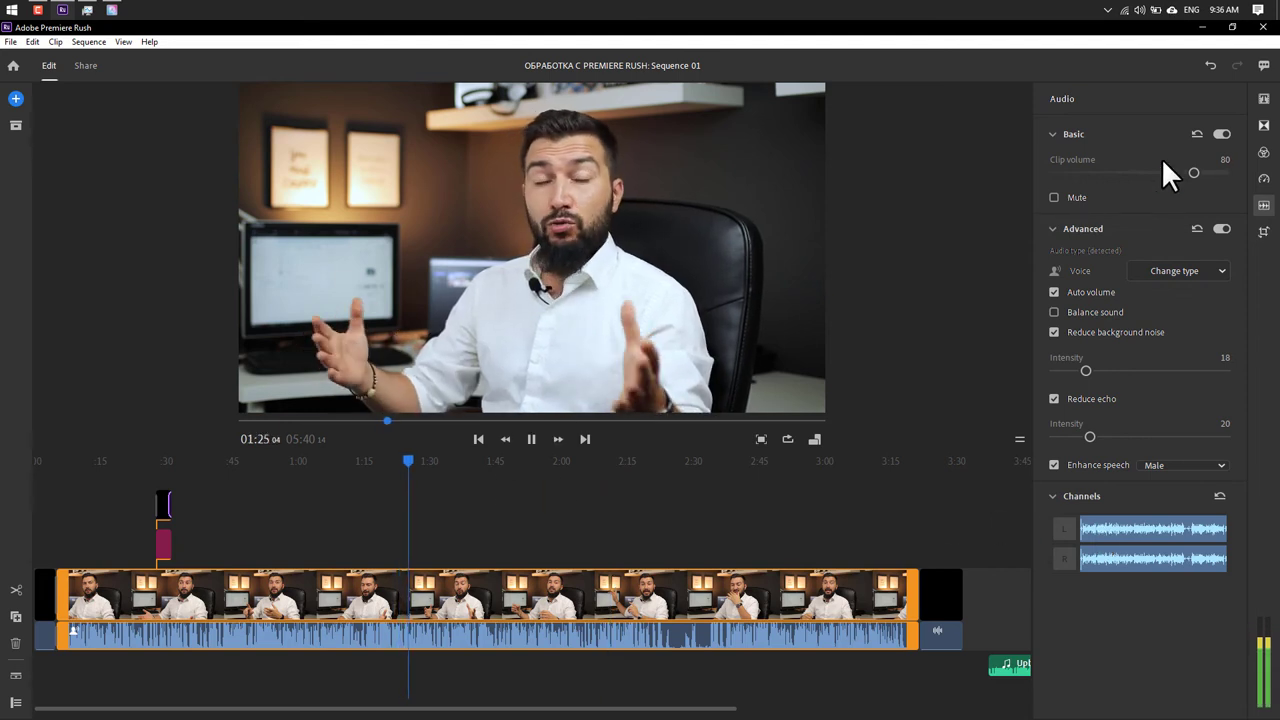
{"action": "left_click", "coordinate": [1224, 134]}
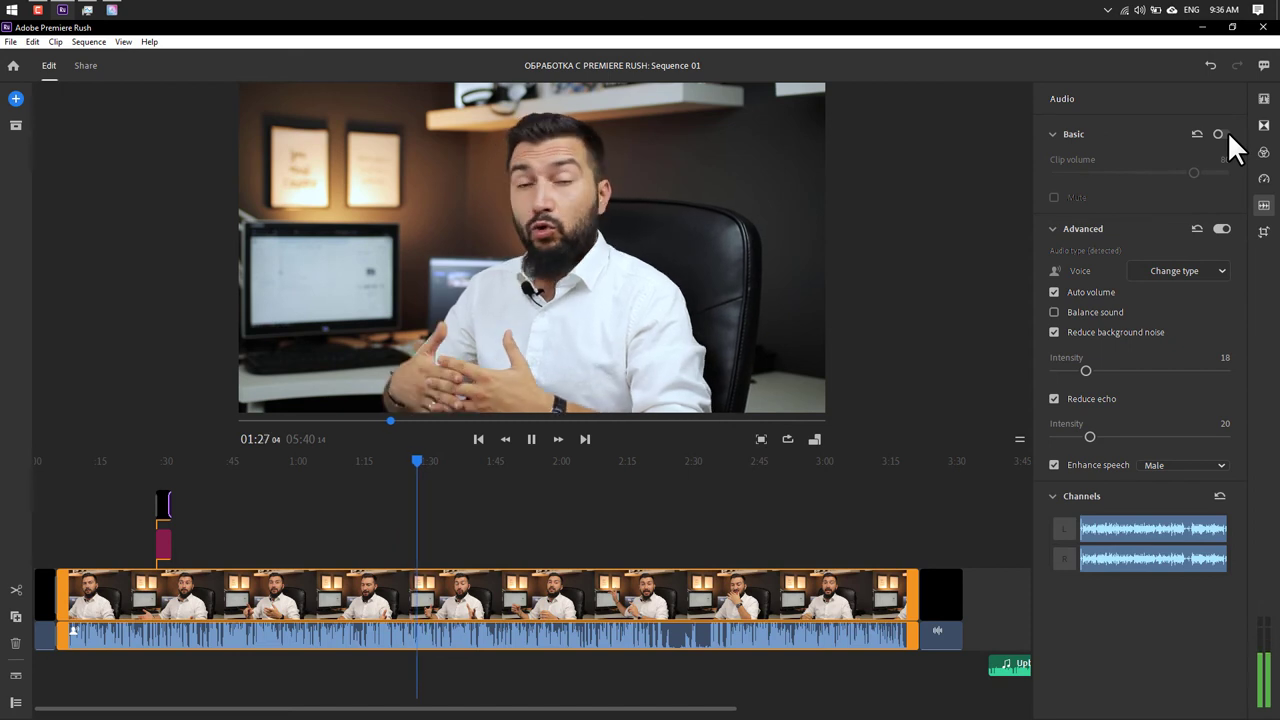
{"action": "left_click", "coordinate": [1224, 134]}
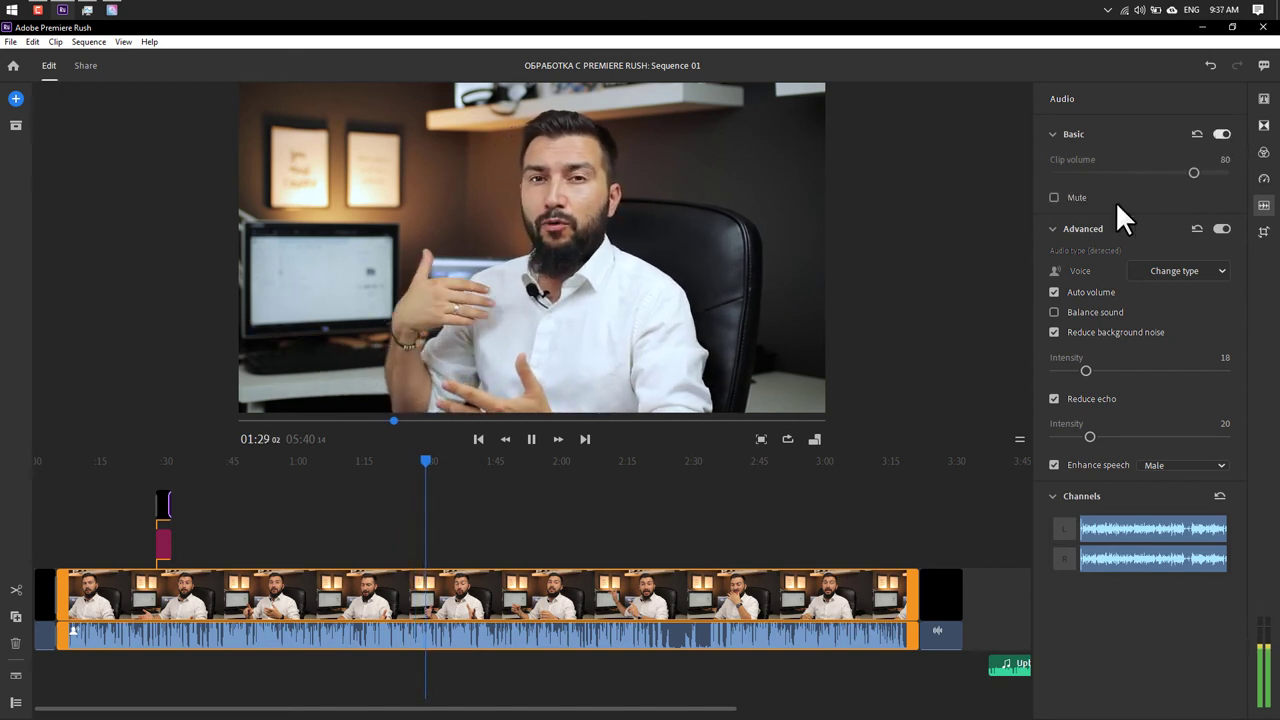
Move the Upbeat Vlog Hip-Hop music to the timeline start and play the sequence from 00:00
{"action": "mouse_move", "coordinate": [1012, 665]}
{"action": "left_mouse_down"}
{"action": "mouse_move", "coordinate": [423, 672]}
{"action": "mouse_move", "coordinate": [170, 652]}
{"action": "mouse_move", "coordinate": [128, 663]}
{"action": "left_mouse_up"}
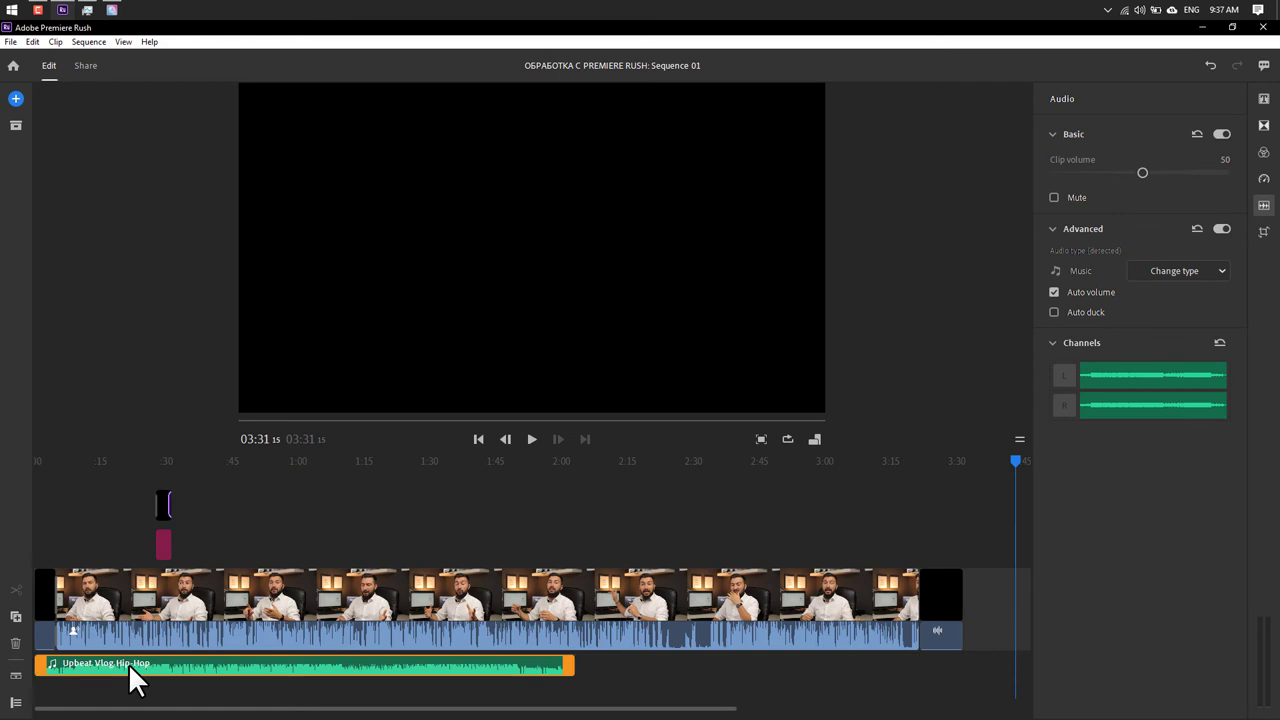
{"action": "left_click_drag", "start_coordinate": [51, 465], "coordinate": [20, 468]}
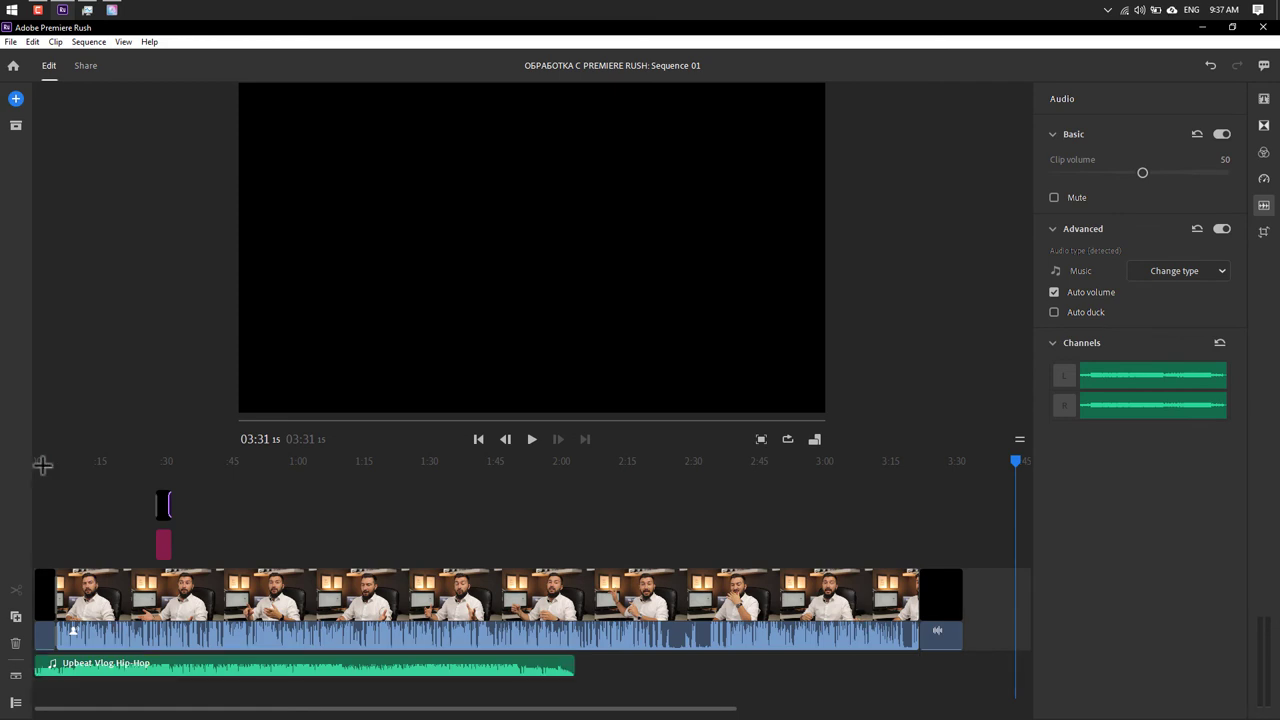
{"action": "key", "text": "space"}
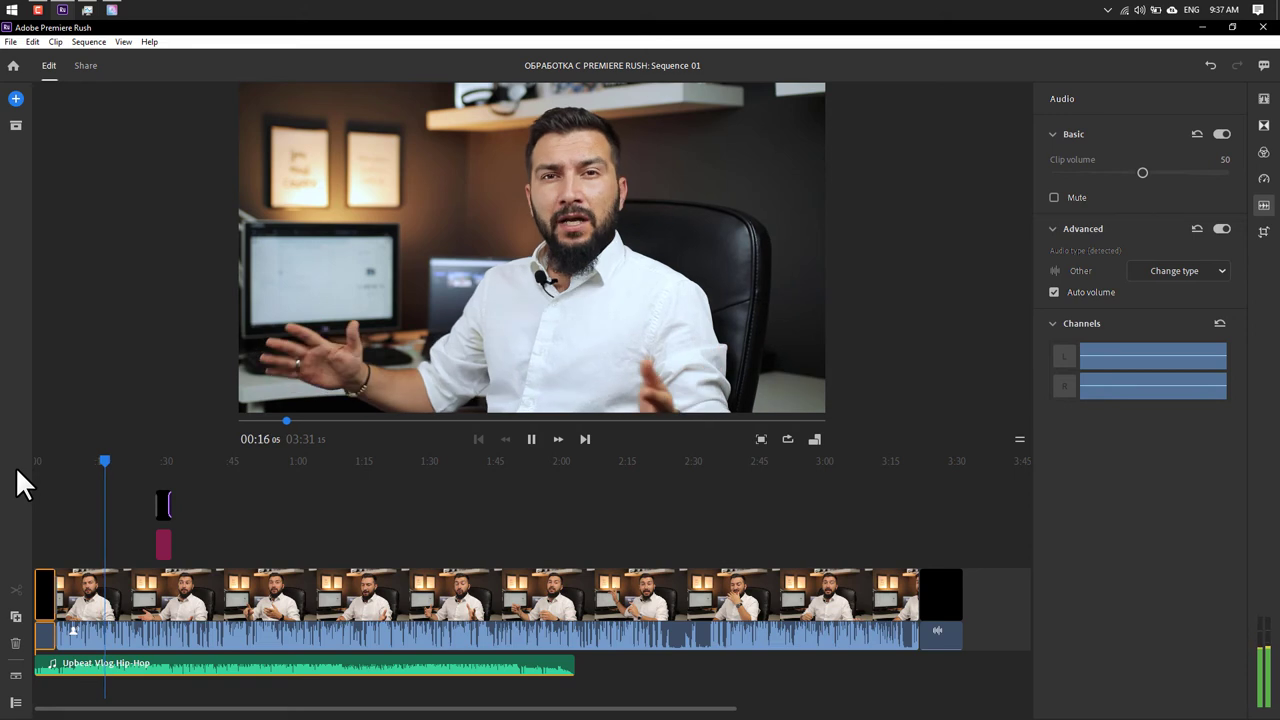
{"action": "key", "text": "space"}
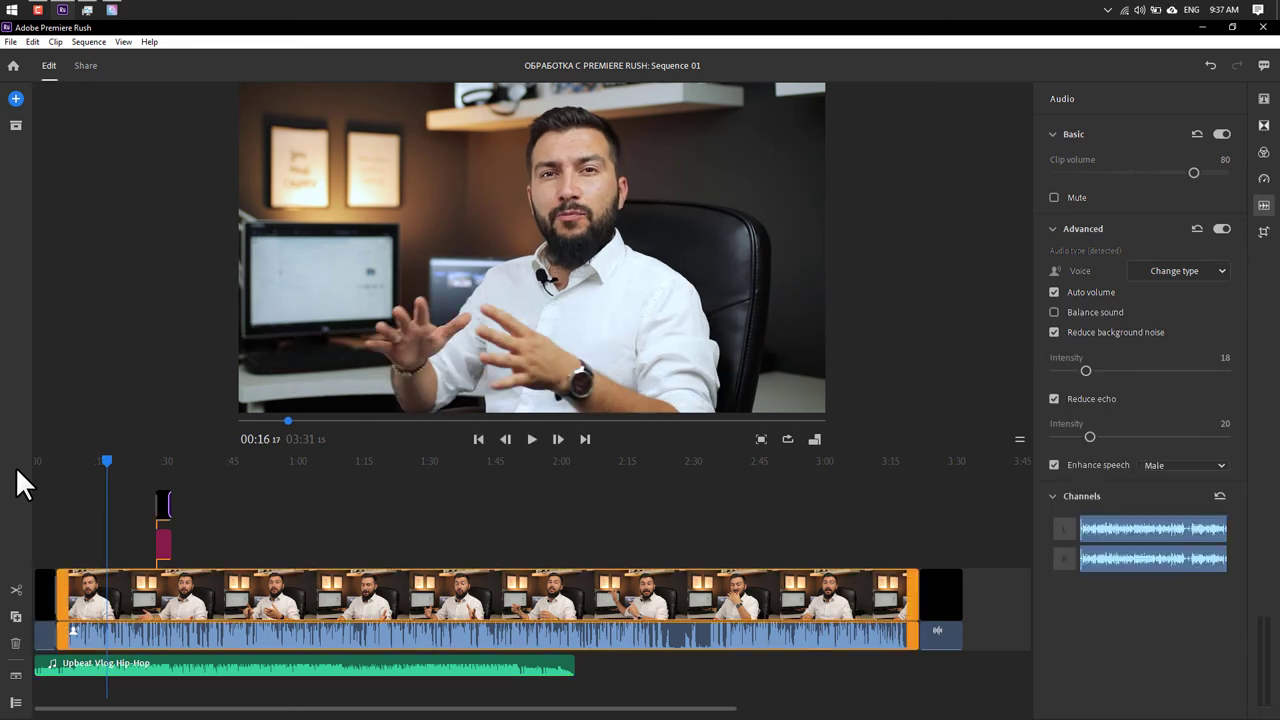
{"action": "key", "text": "XF86AudioRaiseVolume"}
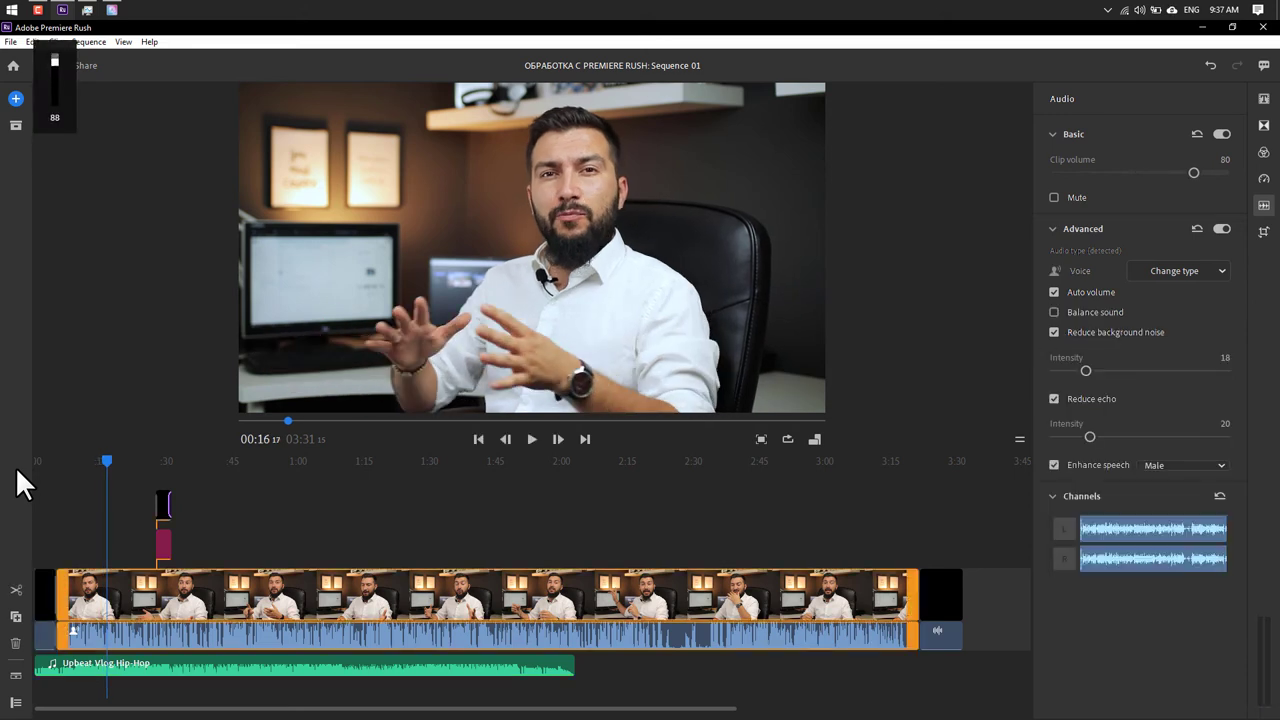
{"action": "key", "text": "space"}
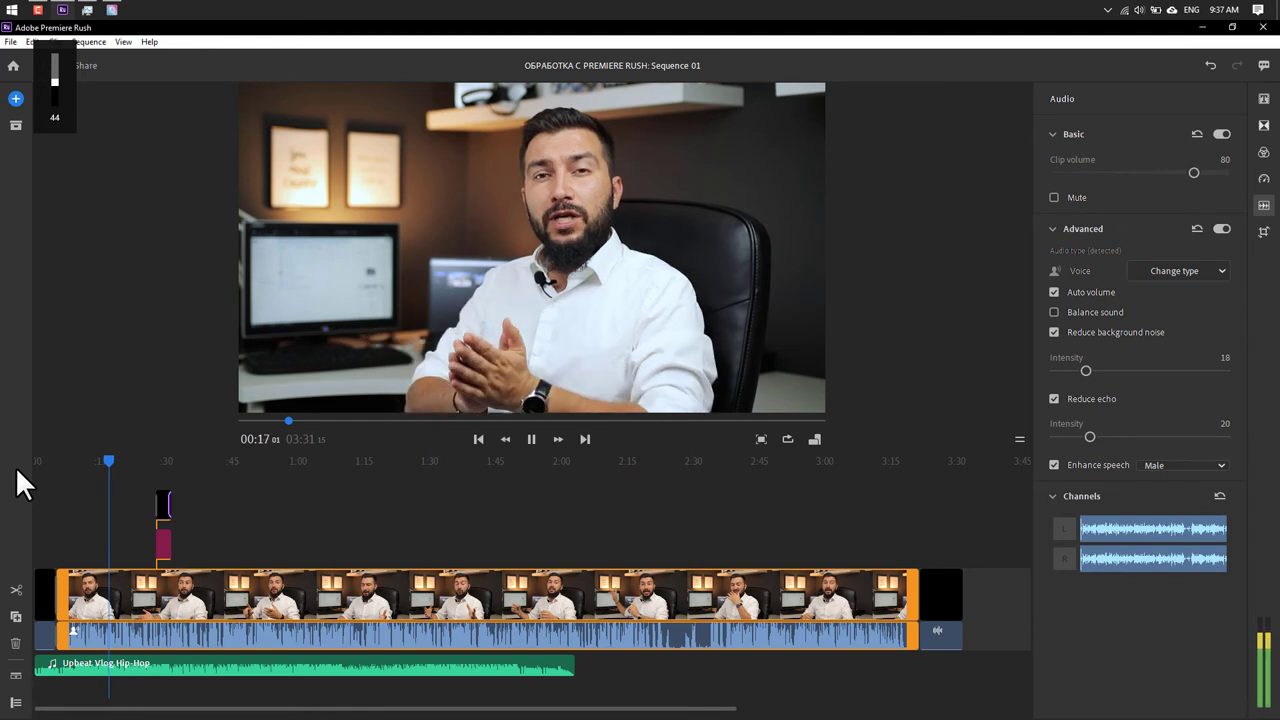
{"action": "key", "text": "space"}
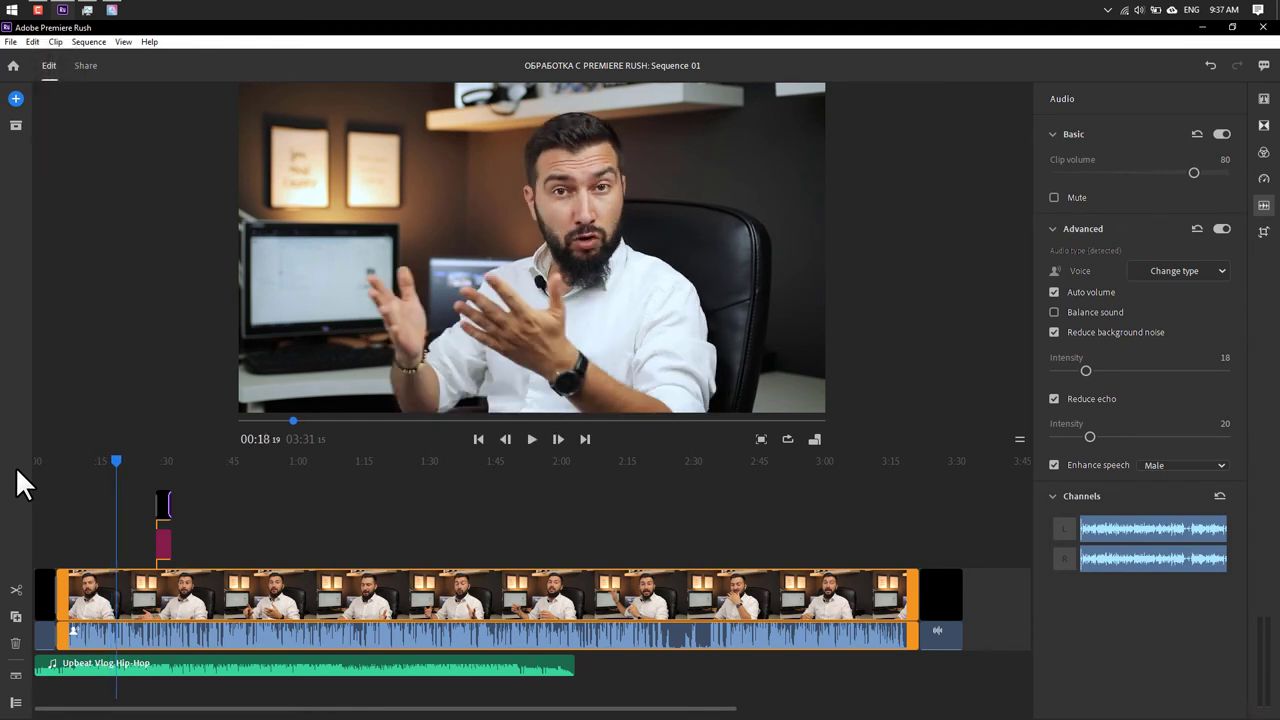
{"action": "left_click", "coordinate": [182, 666]}
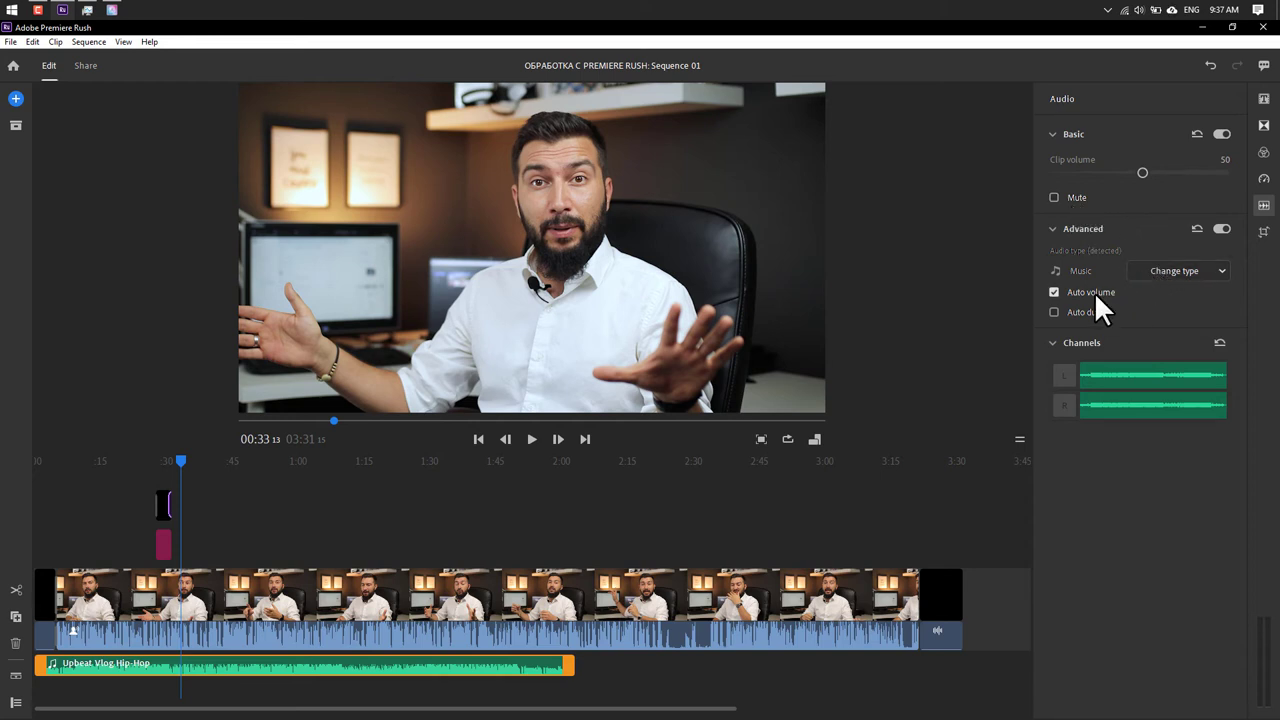
Turn on Auto duck for the Upbeat Vlog Hip-Hop music, reducing it by 87
{"action": "mouse_move", "coordinate": [1094, 292]}
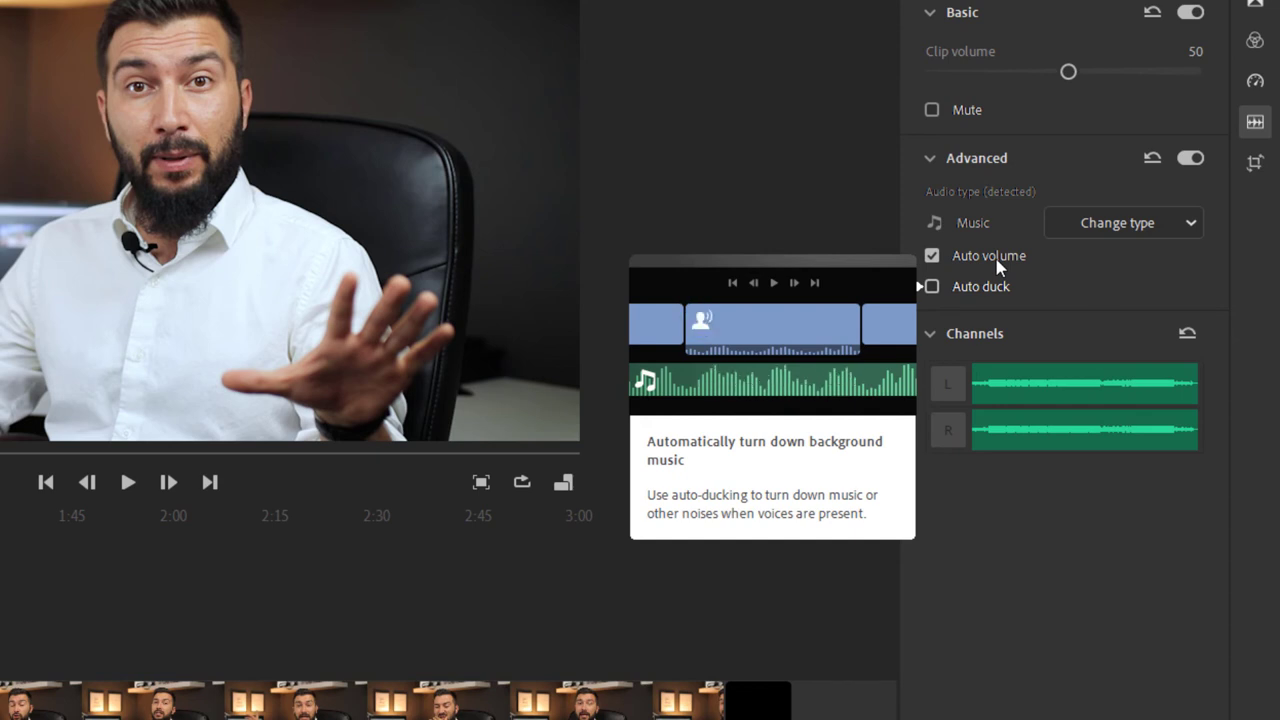
{"action": "left_click", "coordinate": [932, 288]}
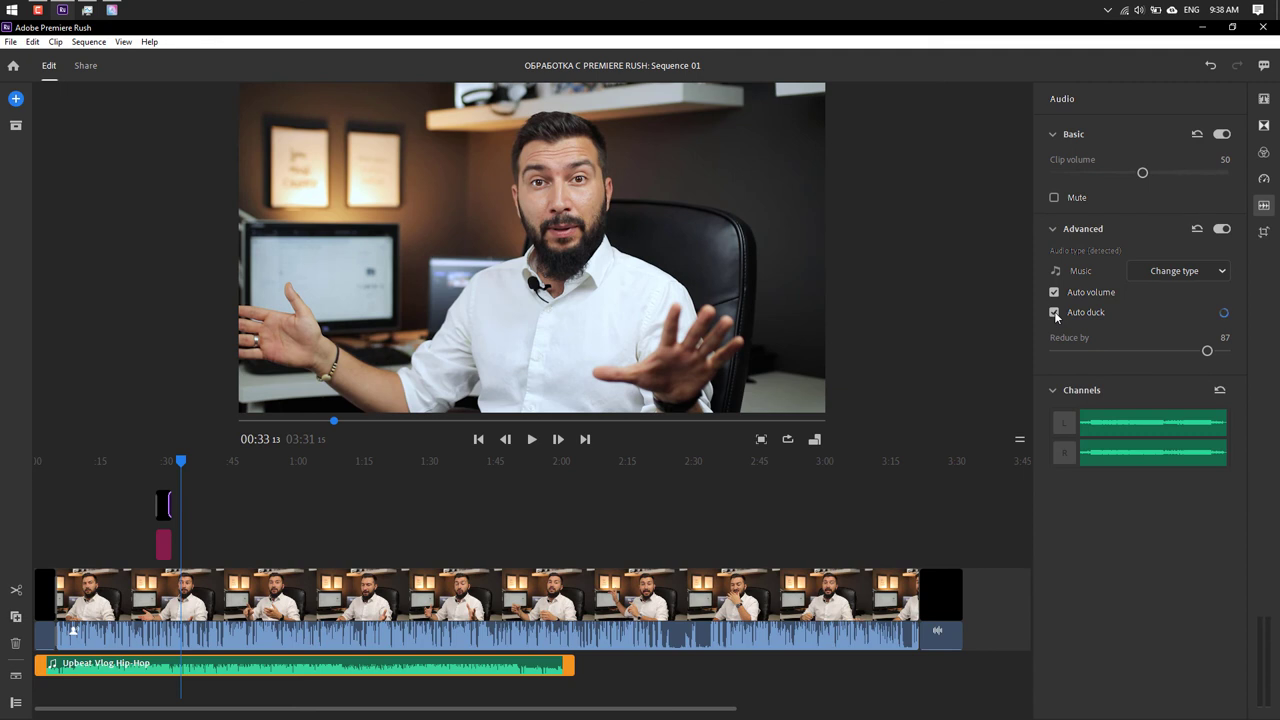
Play the sequence from 00:00 to hear the music ducking under the voice
{"action": "left_click_drag", "start_coordinate": [63, 460], "coordinate": [0, 478]}
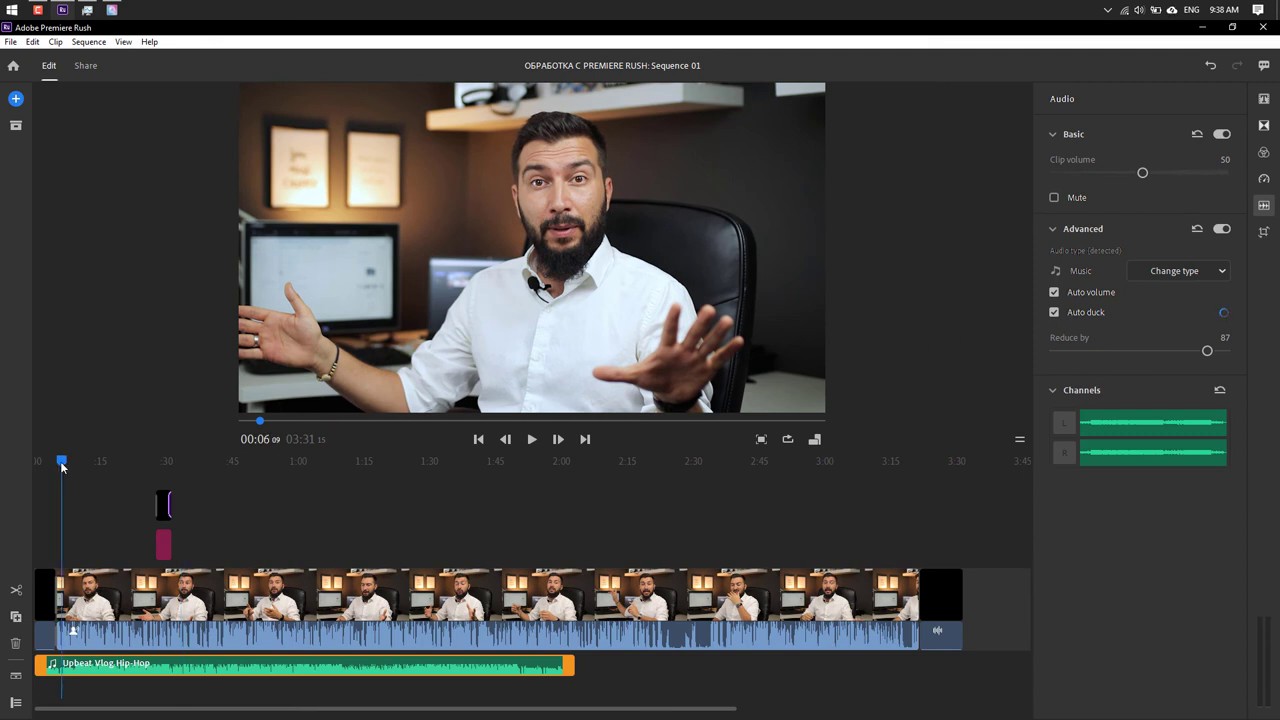
{"action": "key", "text": "space"}
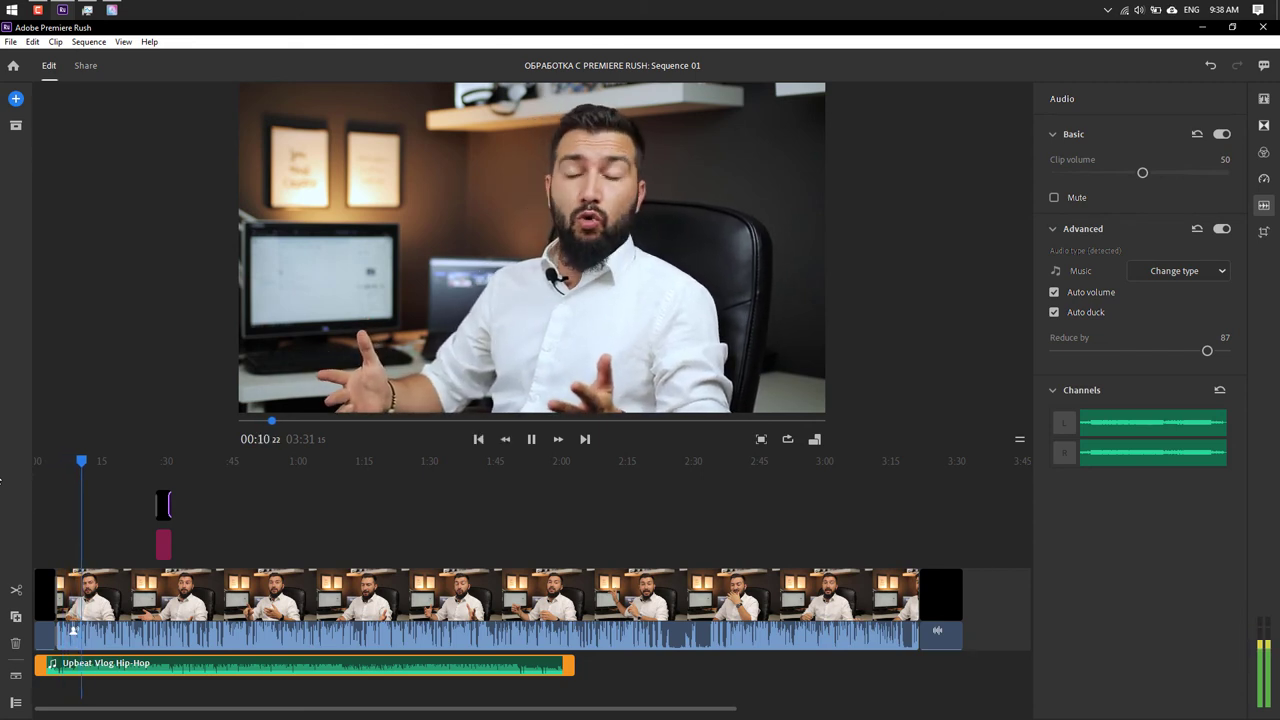
{"action": "key", "text": "space"}
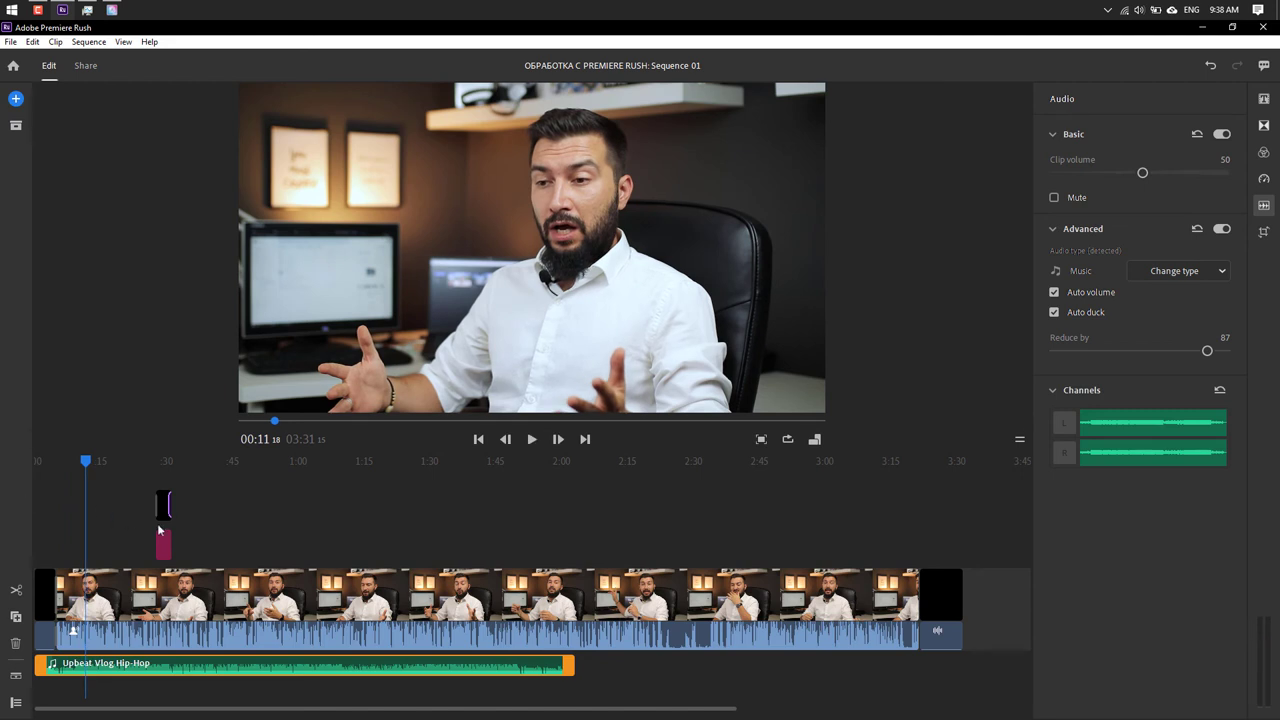
Zoom the timeline to the first 25 seconds and replay the intro up to 00:16
{"action": "scroll", "coordinate": [480, 709], "scroll_direction": "up", "scroll_amount": 5}
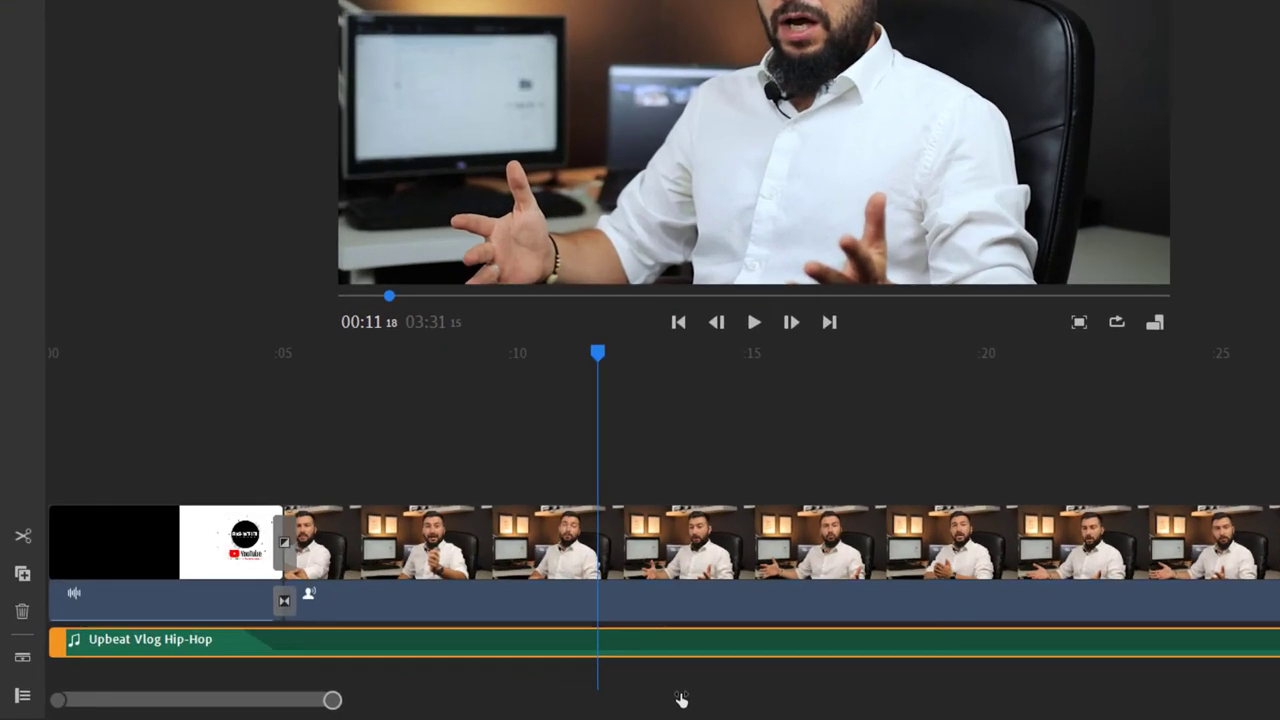
{"action": "scroll", "coordinate": [680, 697], "scroll_direction": "up", "scroll_amount": 3}
{"action": "scroll", "coordinate": [641, 697], "scroll_direction": "down", "scroll_amount": 3}
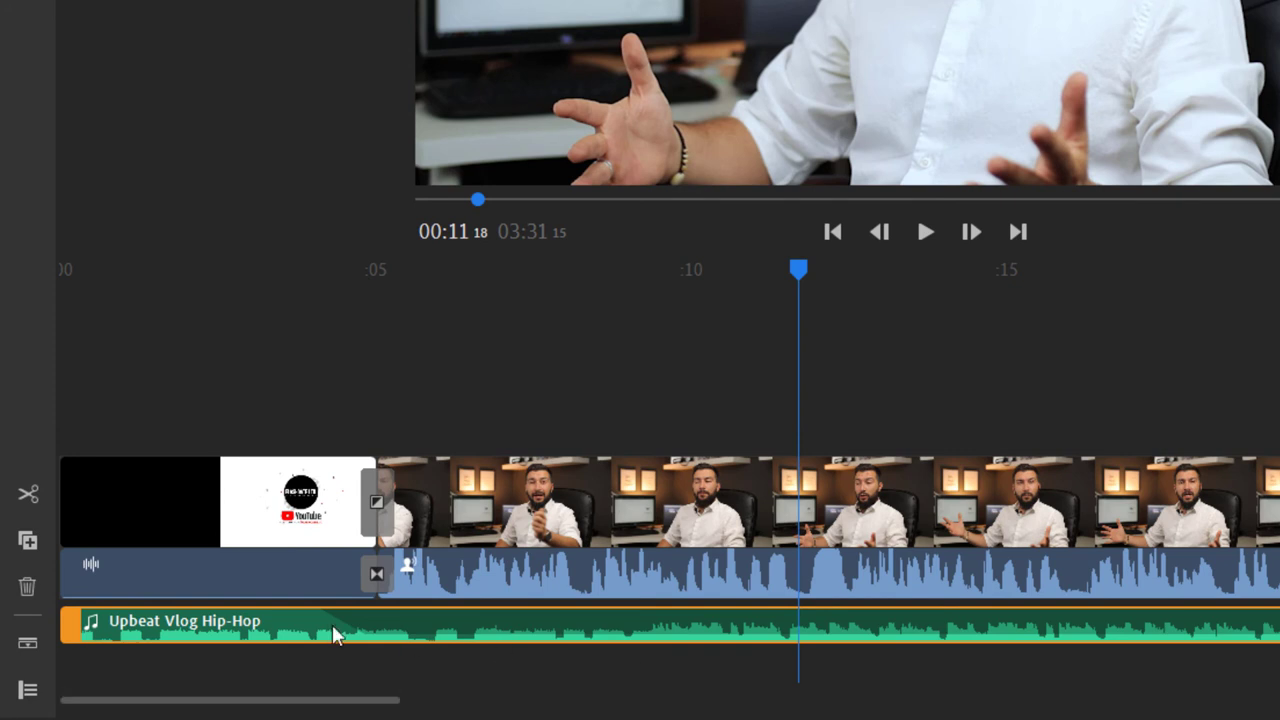
{"action": "left_click_drag", "start_coordinate": [137, 268], "coordinate": [2, 282]}
{"action": "key", "text": "space"}
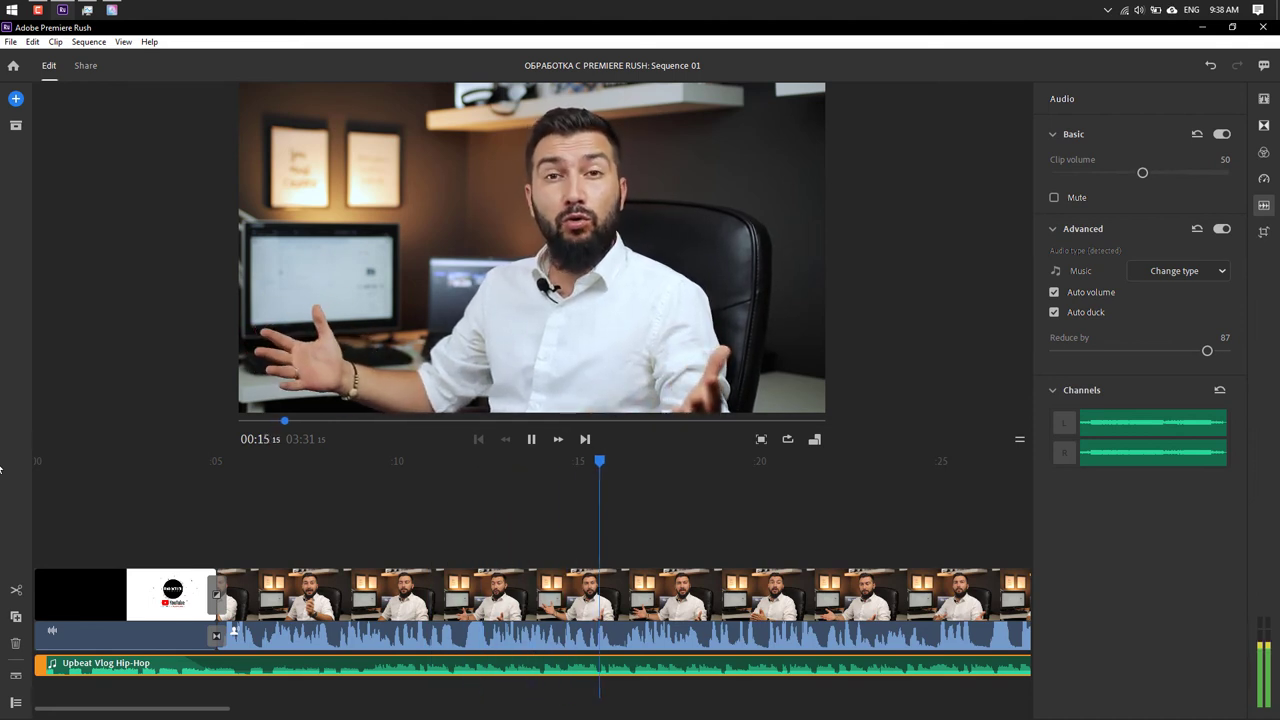
{"action": "key", "text": "space"}
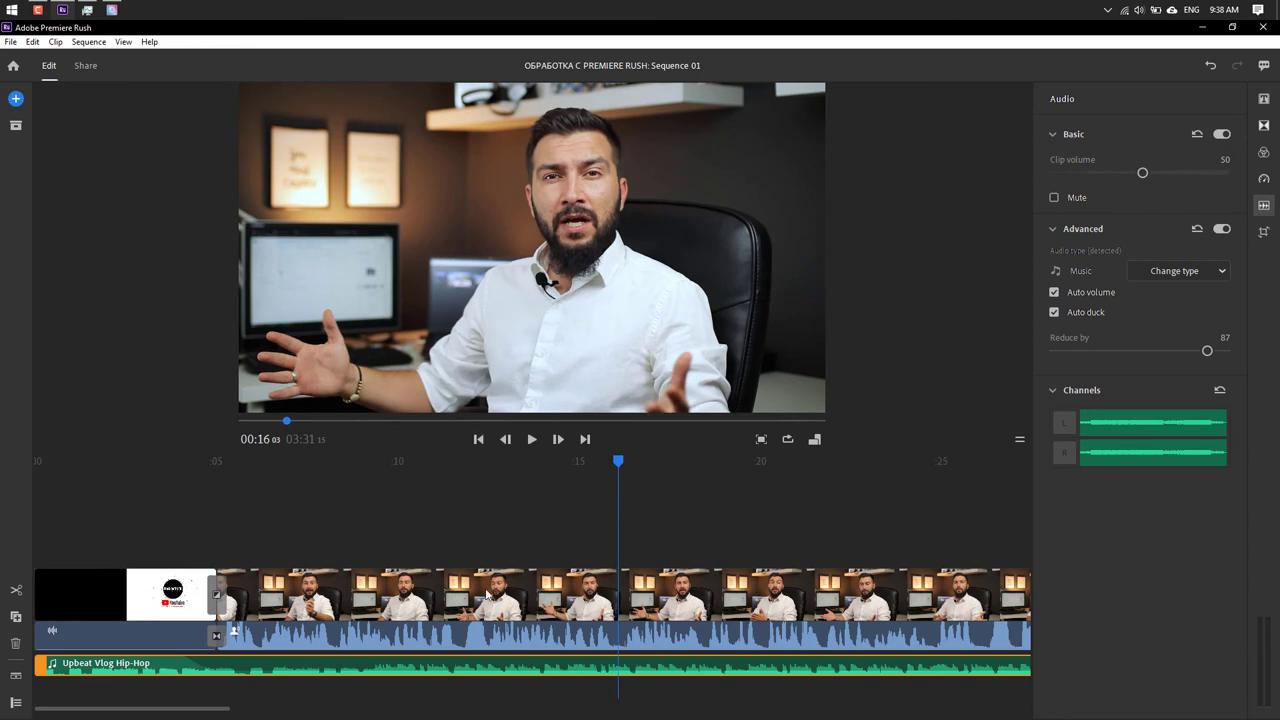
{"action": "left_click", "coordinate": [486, 594]}
{"action": "left_click", "coordinate": [1264, 232]}
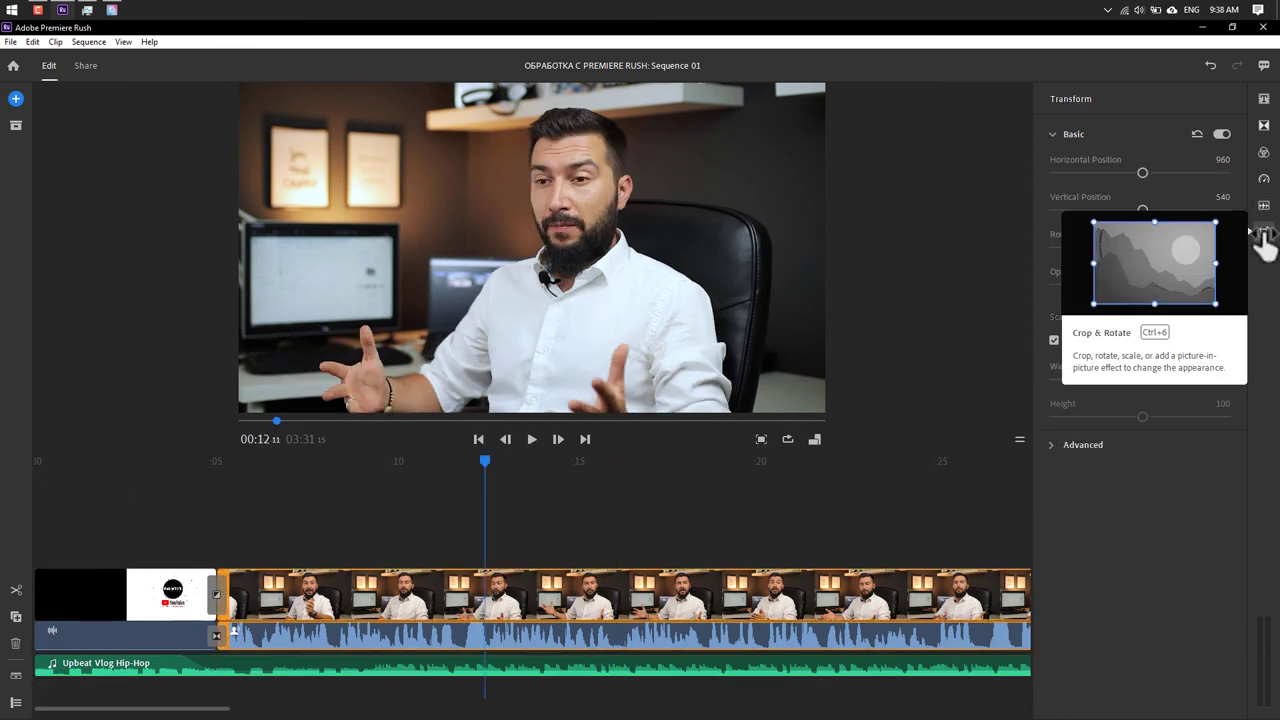
{"action": "mouse_move", "coordinate": [1141, 170]}
{"action": "left_mouse_down"}
{"action": "mouse_move", "coordinate": [1110, 174]}
{"action": "mouse_move", "coordinate": [1171, 172]}
{"action": "left_mouse_up"}
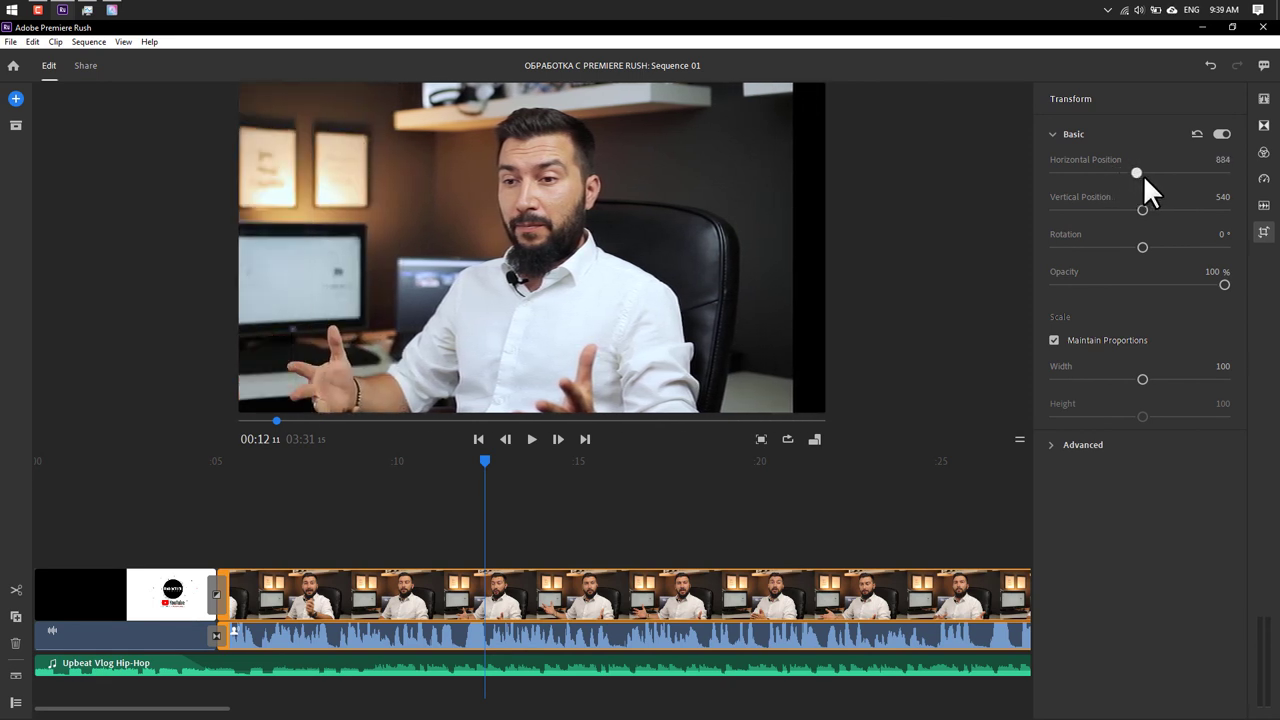
{"action": "double_click", "coordinate": [1170, 172]}
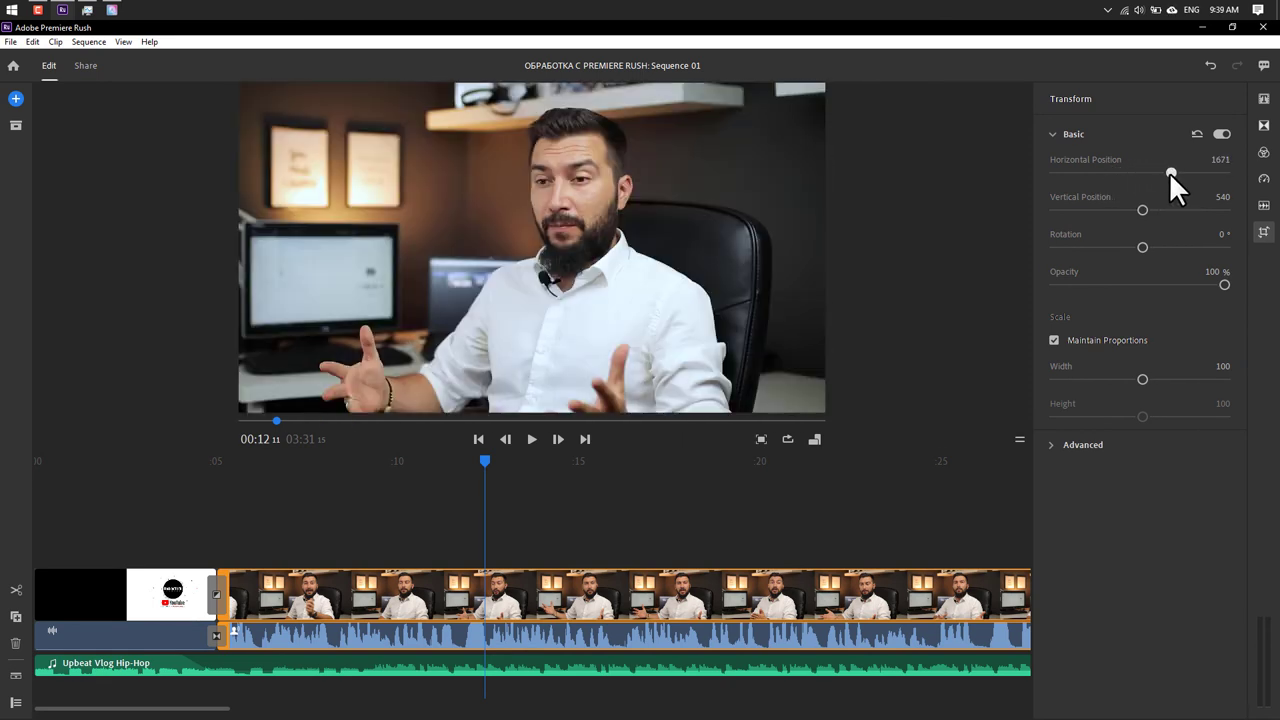
{"action": "mouse_move", "coordinate": [1143, 210]}
{"action": "left_mouse_down"}
{"action": "mouse_move", "coordinate": [1120, 212]}
{"action": "mouse_move", "coordinate": [1185, 212]}
{"action": "left_mouse_up"}
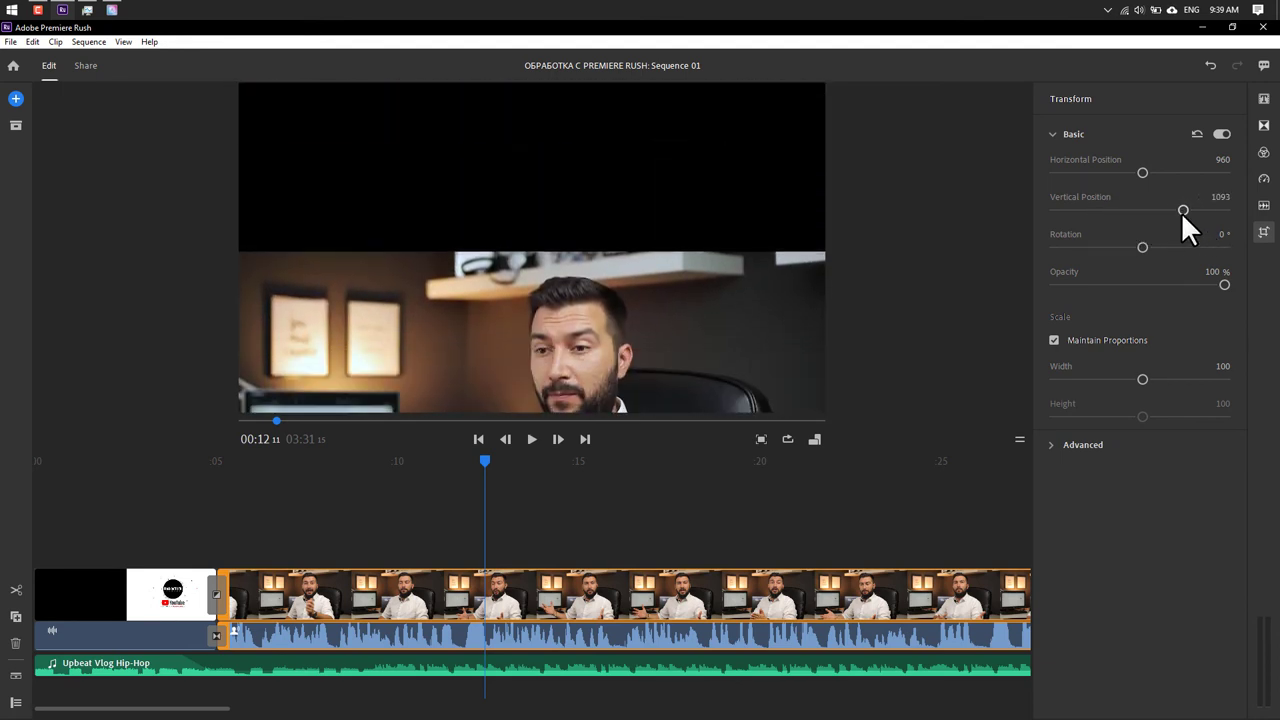
{"action": "double_click", "coordinate": [1181, 212]}
{"action": "mouse_move", "coordinate": [1142, 247]}
{"action": "left_mouse_down"}
{"action": "mouse_move", "coordinate": [1098, 247]}
{"action": "mouse_move", "coordinate": [1178, 247]}
{"action": "mouse_move", "coordinate": [1157, 245]}
{"action": "left_mouse_up"}
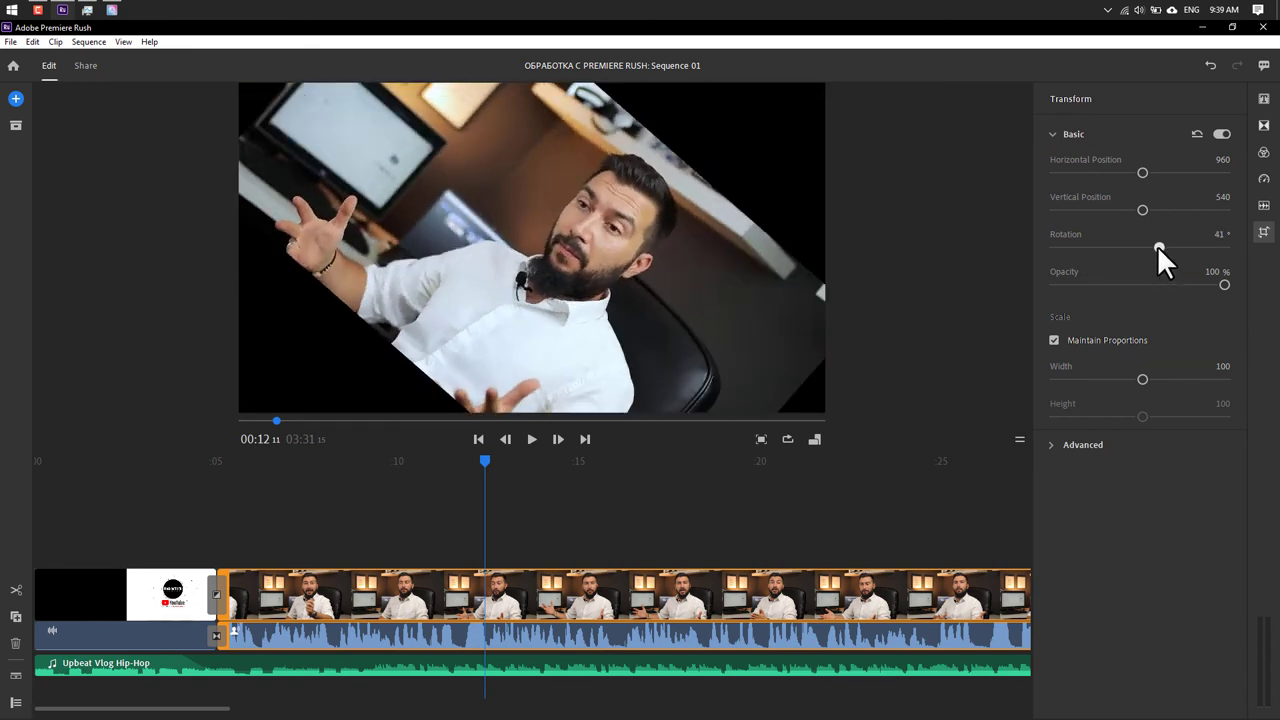
{"action": "double_click", "coordinate": [1157, 247]}
{"action": "mouse_move", "coordinate": [1224, 284]}
{"action": "left_mouse_down"}
{"action": "mouse_move", "coordinate": [1128, 284]}
{"action": "mouse_move", "coordinate": [1236, 284]}
{"action": "left_mouse_up"}
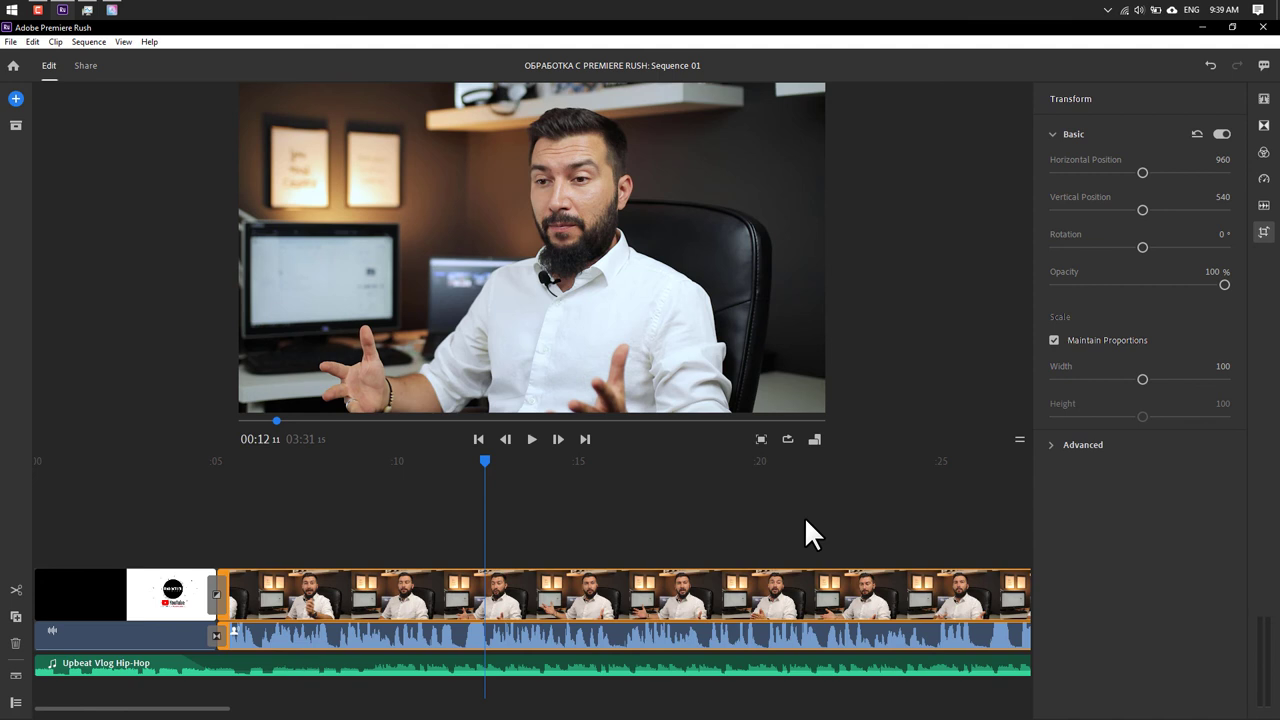
Set the Adobe premiere rush title to 69% opacity and the Ru logo graphic to 87%
{"action": "scroll", "coordinate": [804, 516], "scroll_direction": "right", "scroll_amount": 3}
{"action": "scroll", "coordinate": [804, 516], "scroll_direction": "right", "scroll_amount": 3}
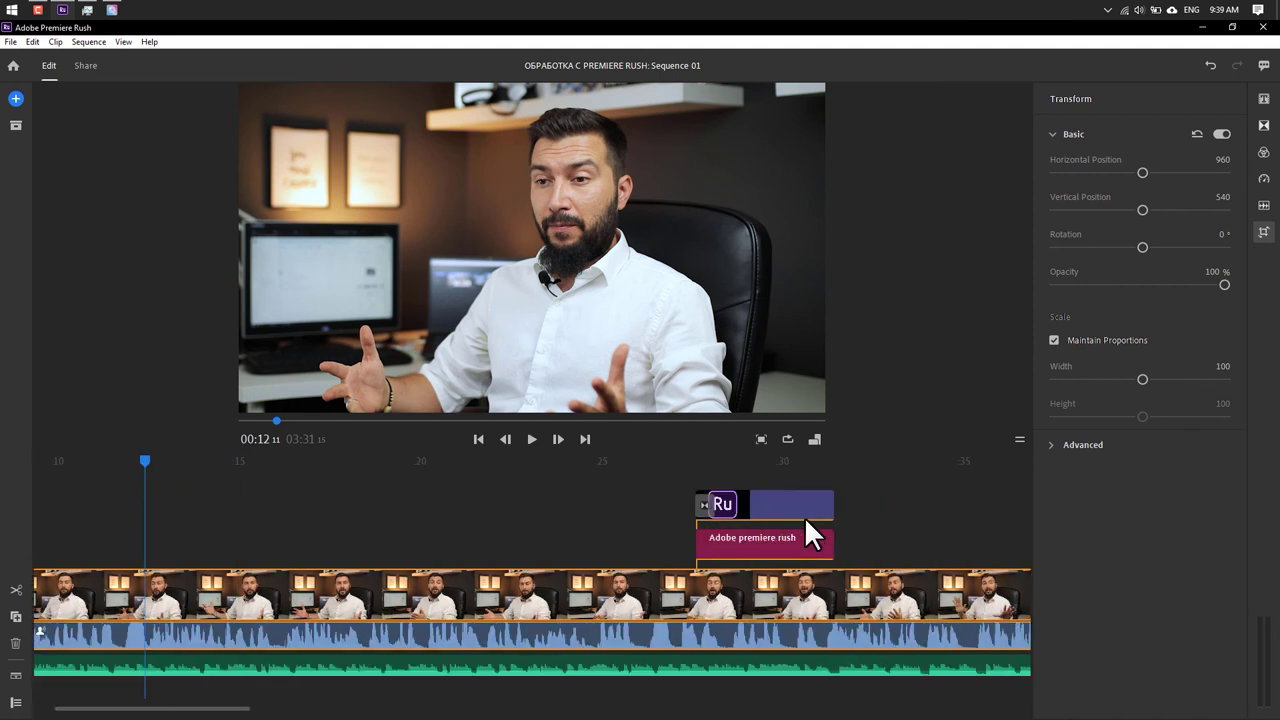
{"action": "left_click", "coordinate": [765, 462]}
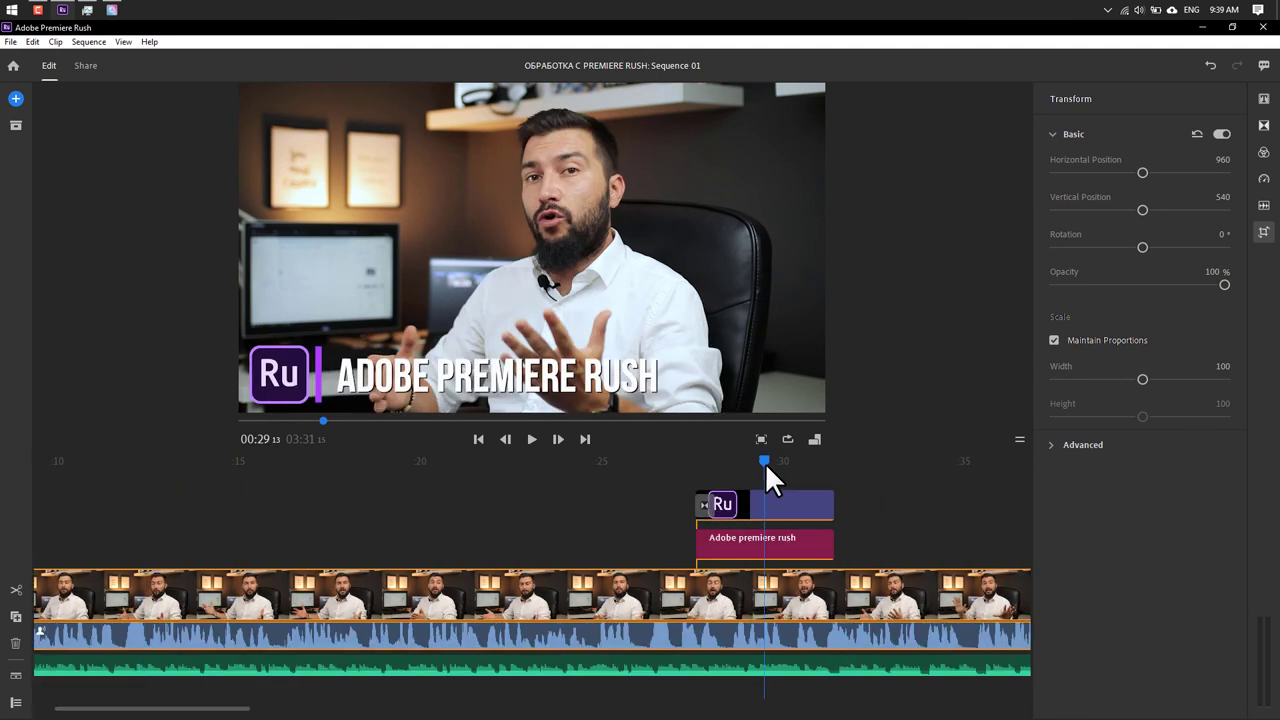
{"action": "left_click", "coordinate": [763, 540]}
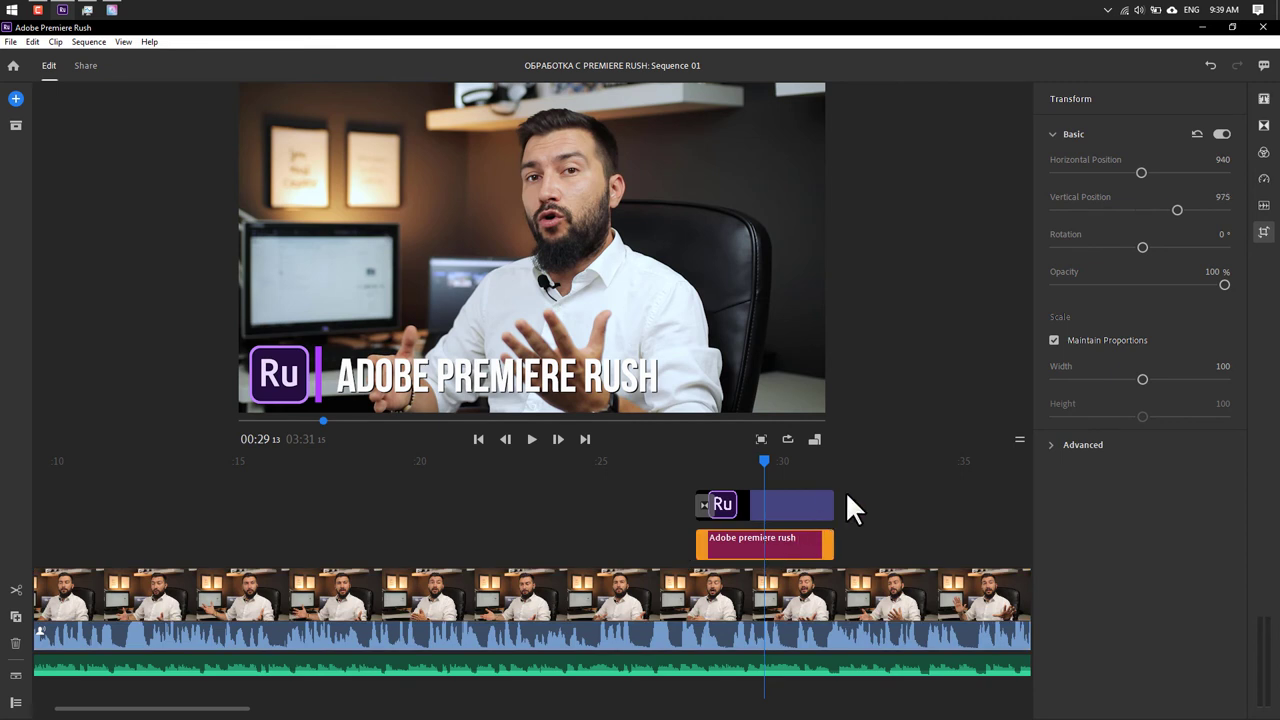
{"action": "mouse_move", "coordinate": [1224, 285]}
{"action": "left_mouse_down"}
{"action": "mouse_move", "coordinate": [1127, 285]}
{"action": "mouse_move", "coordinate": [1189, 287]}
{"action": "left_mouse_up"}
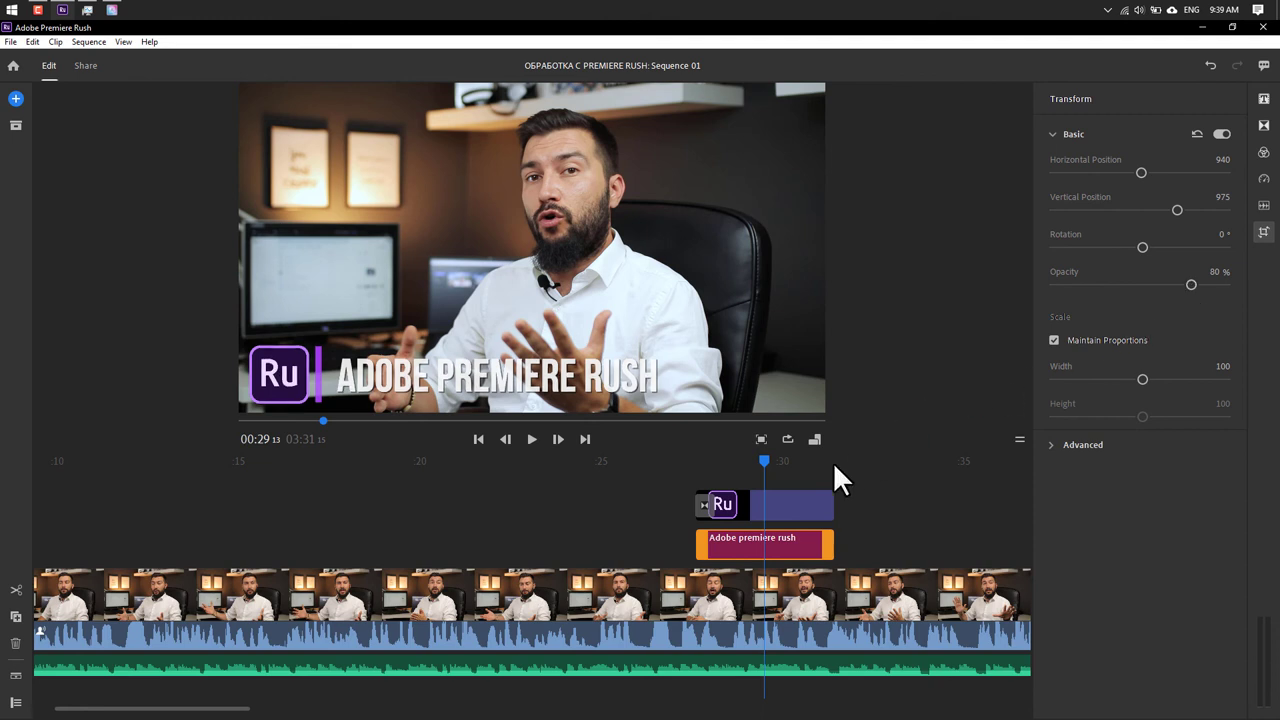
{"action": "left_click", "coordinate": [756, 502]}
{"action": "left_click_drag", "start_coordinate": [1223, 285], "coordinate": [1199, 285]}
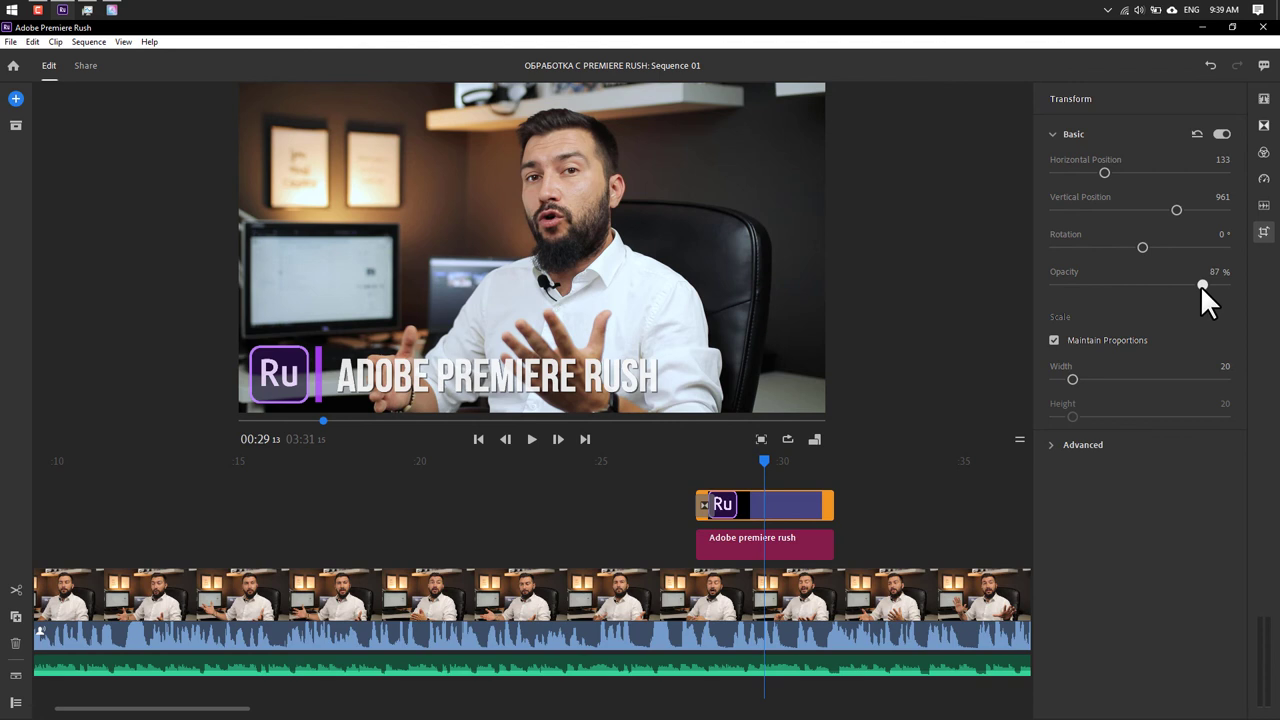
Play the title section from just before it to preview the new opacities
{"action": "left_click", "coordinate": [776, 541]}
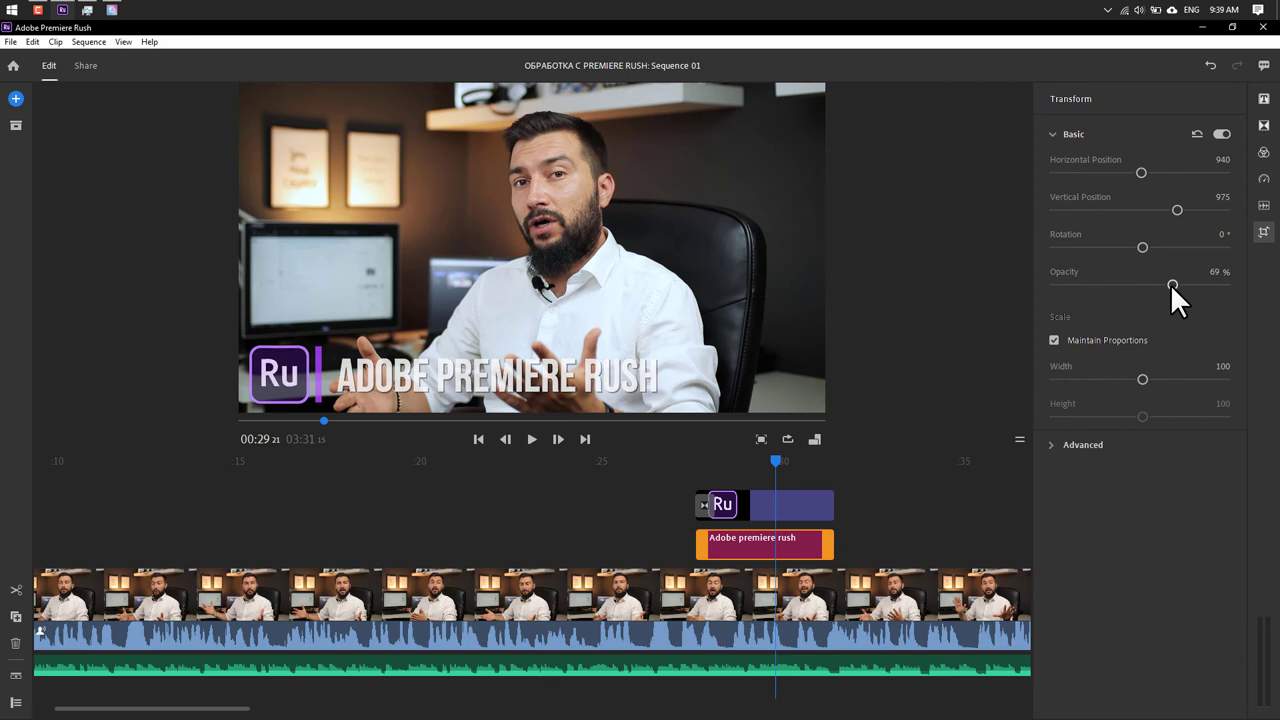
{"action": "left_click", "coordinate": [663, 456]}
{"action": "key", "text": "space"}
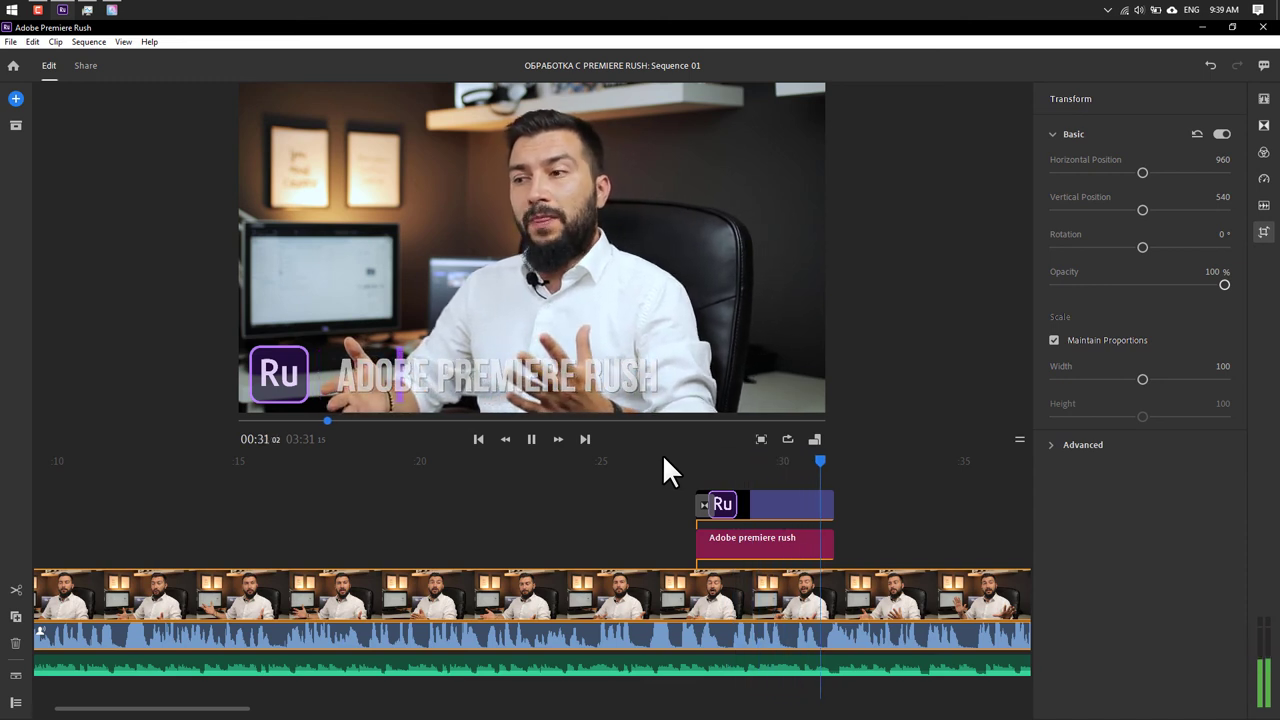
{"action": "key", "text": "space"}
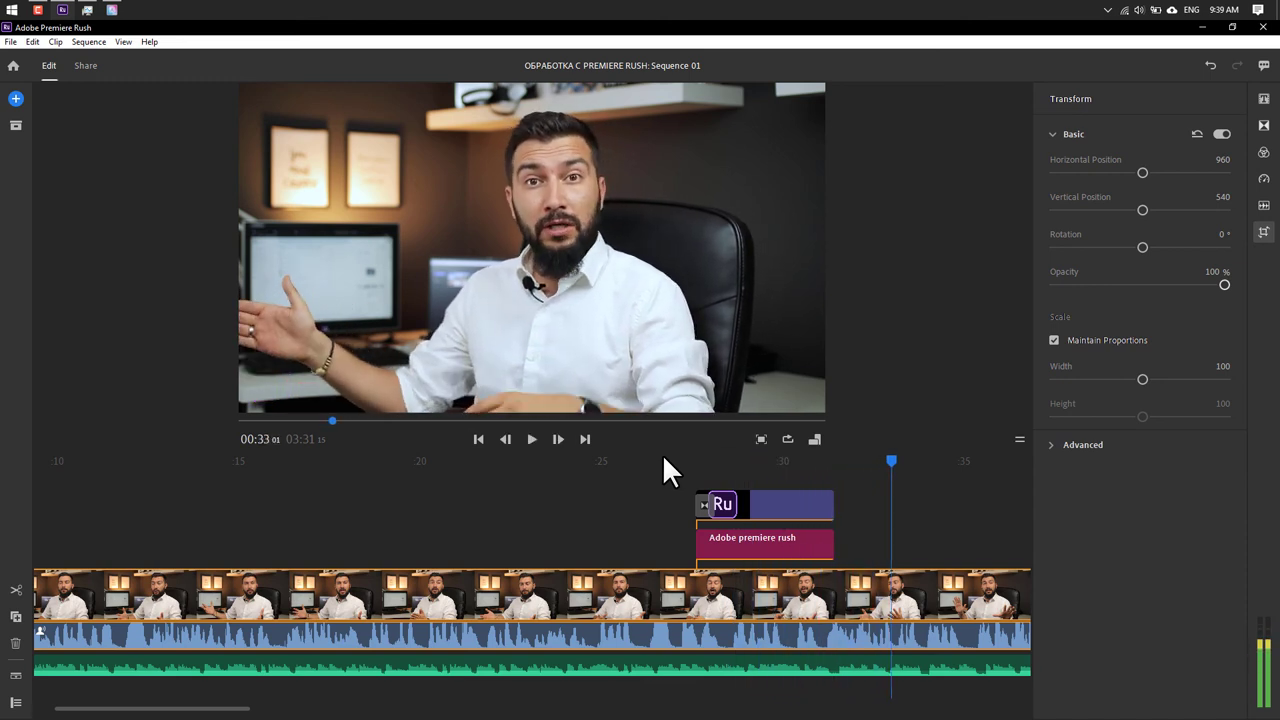
At 00:34, test scaling the talking-head clip proportionally, then reset its scale to 100
{"action": "left_click", "coordinate": [935, 594]}
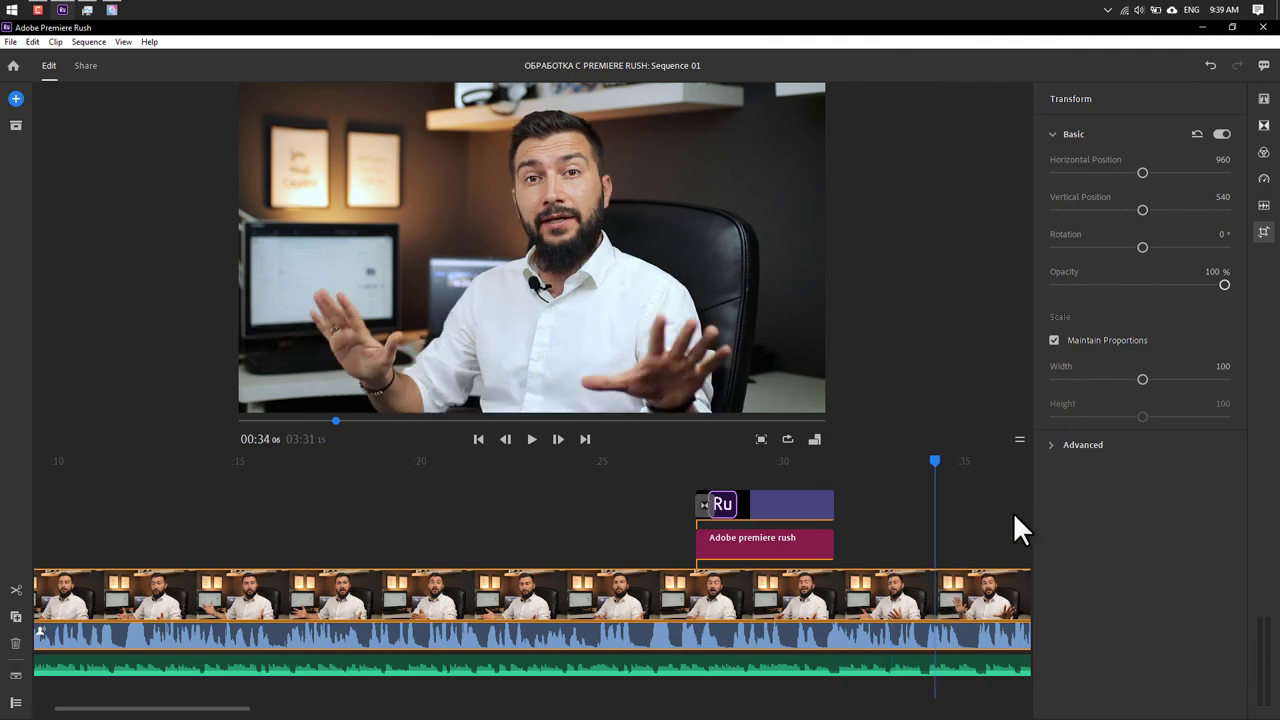
{"action": "mouse_move", "coordinate": [1143, 376]}
{"action": "left_mouse_down"}
{"action": "mouse_move", "coordinate": [1184, 368]}
{"action": "mouse_move", "coordinate": [1107, 369]}
{"action": "left_mouse_up"}
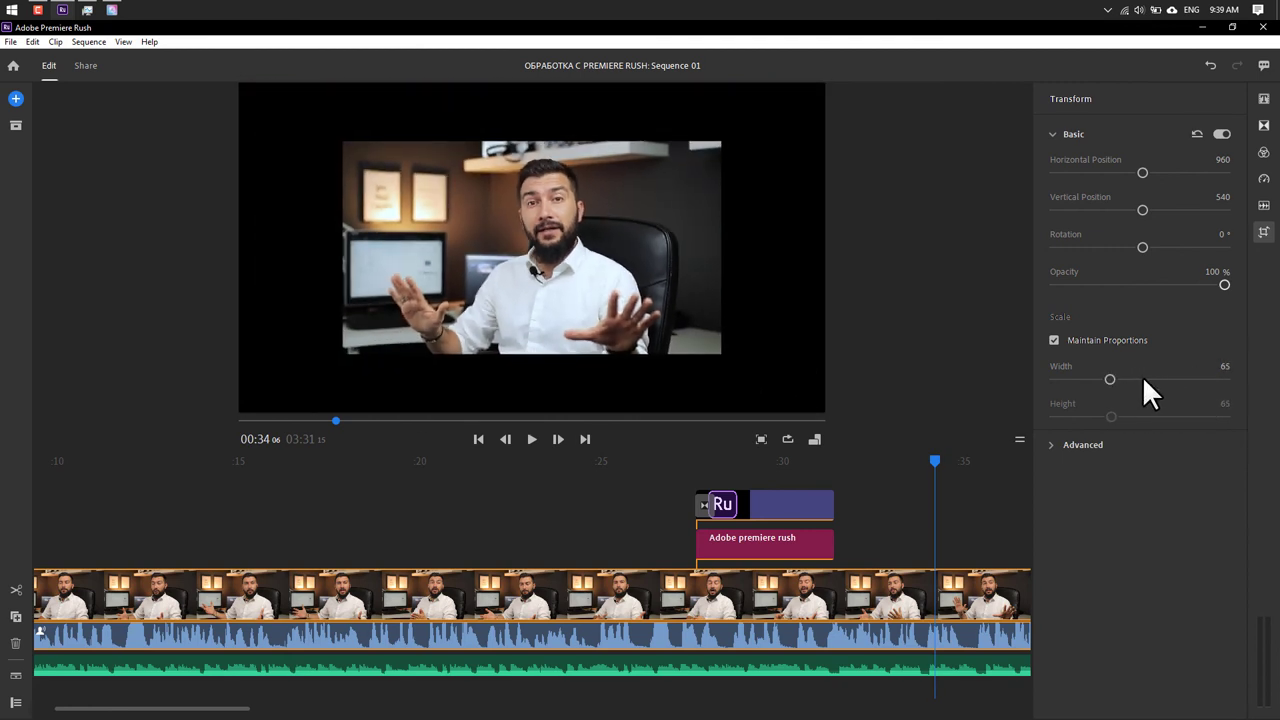
{"action": "double_click", "coordinate": [1109, 380]}
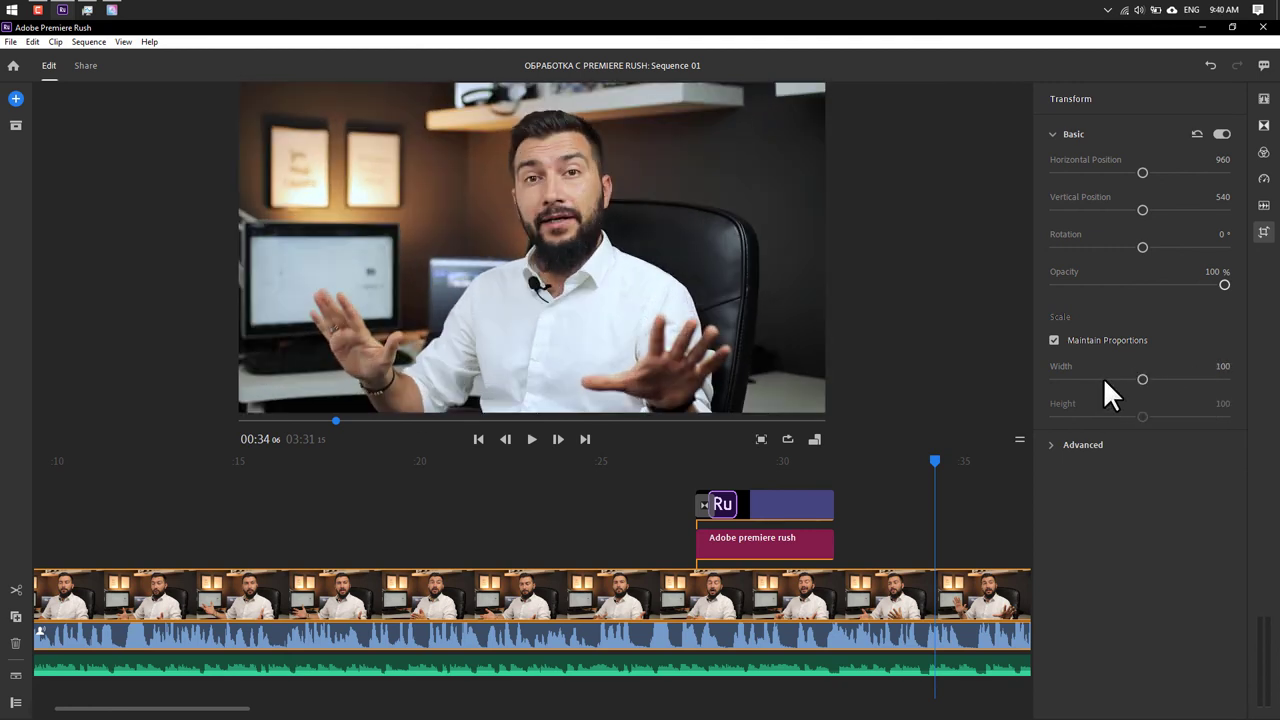
Turn off Maintain Proportions, test stretching width and height, reset both to 100, and expand Advanced crop settings
{"action": "left_click", "coordinate": [1053, 340]}
{"action": "left_click_drag", "start_coordinate": [1141, 379], "coordinate": [1210, 378]}
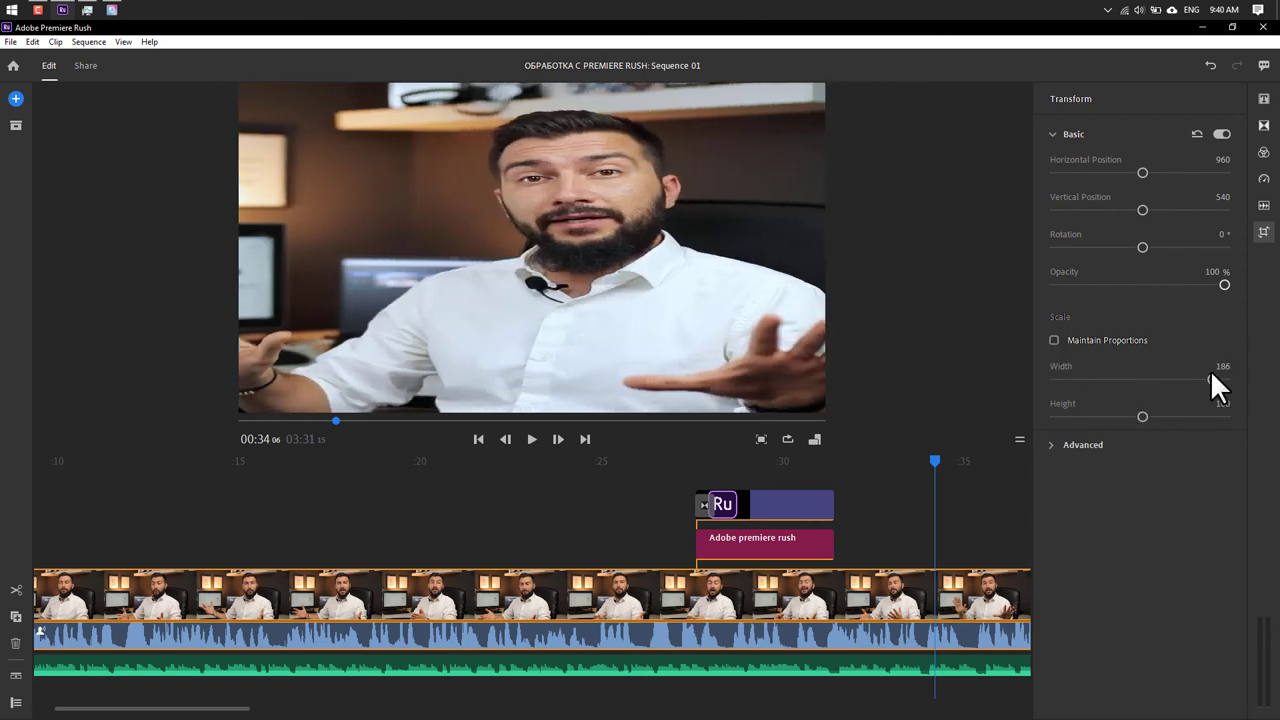
{"action": "left_click_drag", "start_coordinate": [1144, 414], "coordinate": [1083, 416]}
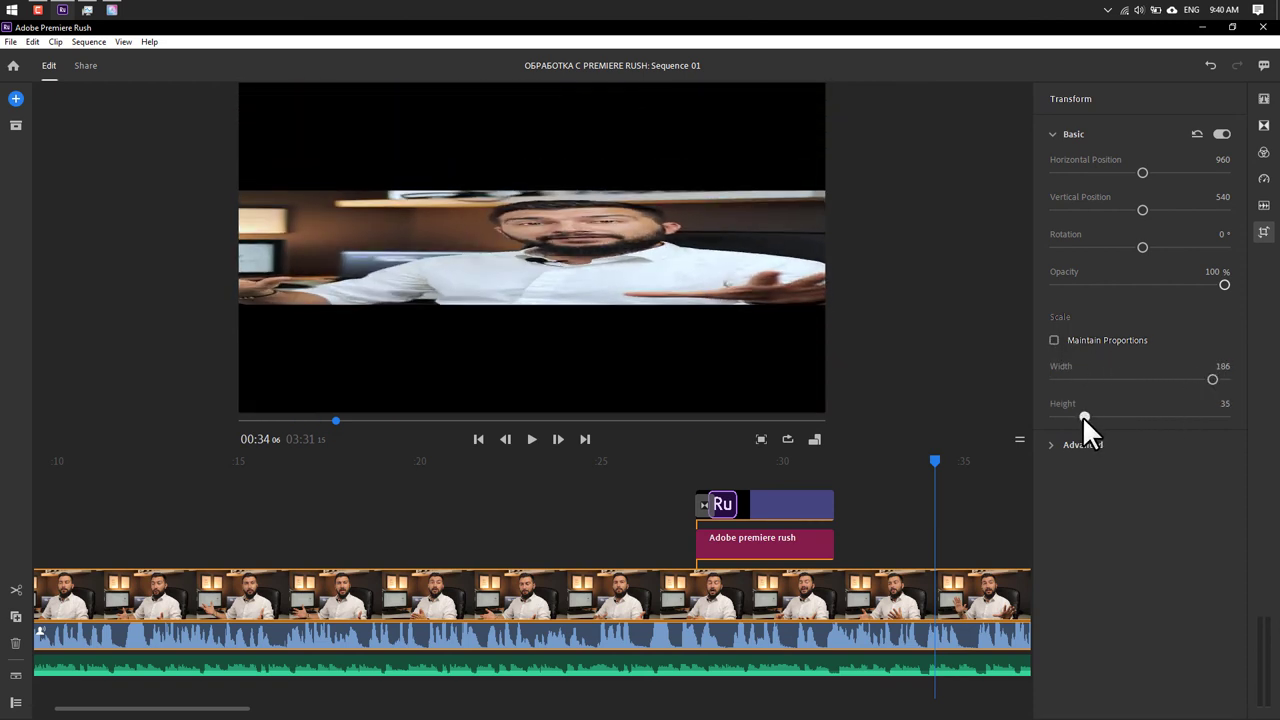
{"action": "double_click", "coordinate": [1083, 416]}
{"action": "double_click", "coordinate": [1211, 379]}
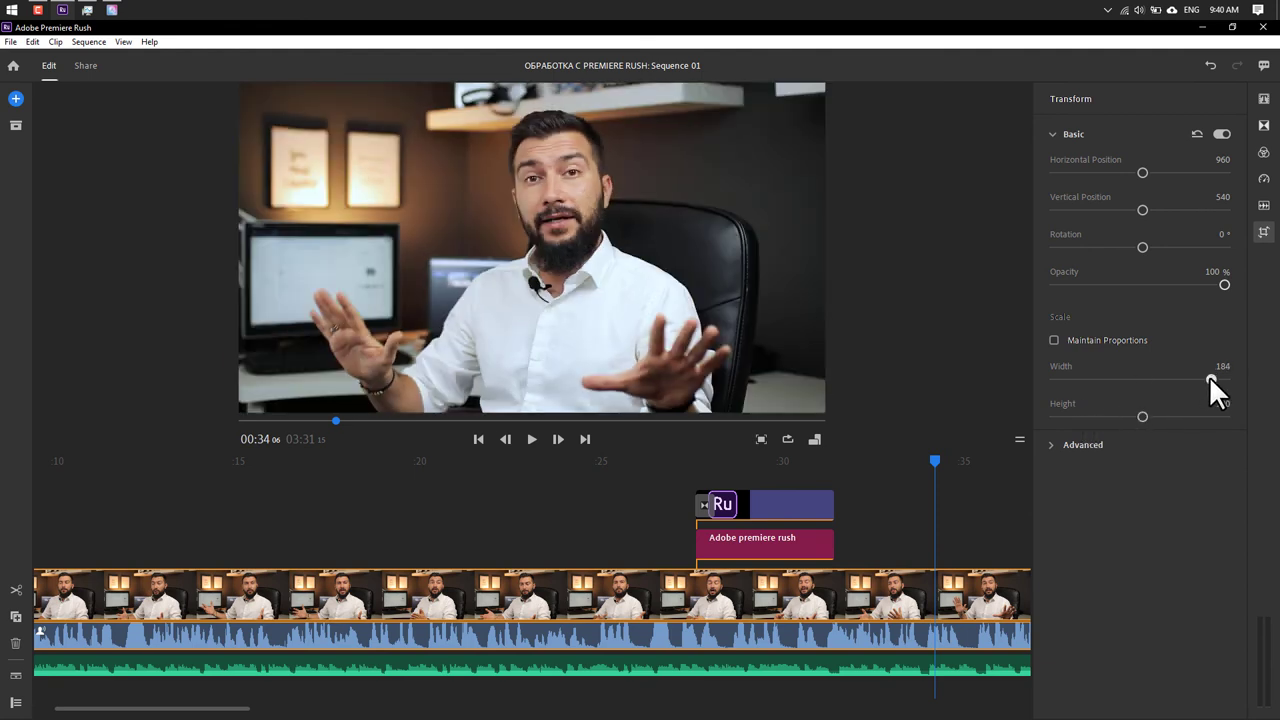
{"action": "left_click", "coordinate": [1052, 445]}
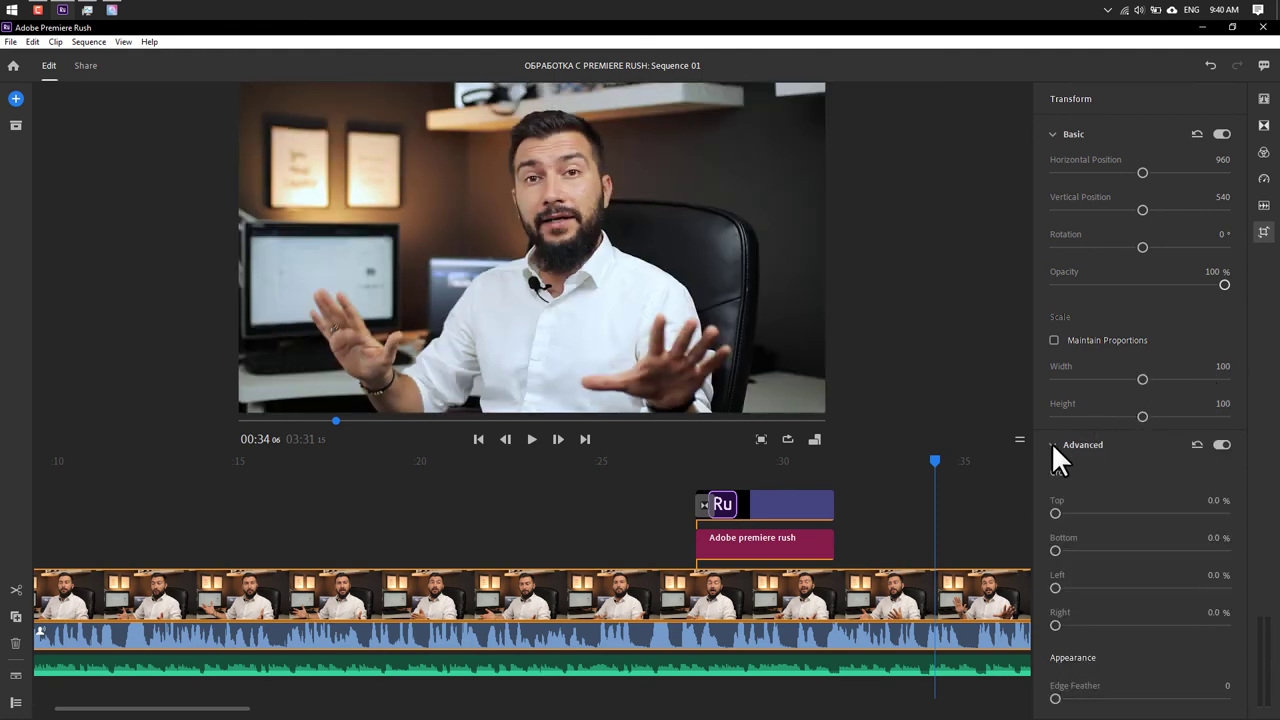
{"action": "mouse_move", "coordinate": [1055, 512]}
{"action": "left_mouse_down"}
{"action": "mouse_move", "coordinate": [1076, 512]}
{"action": "mouse_move", "coordinate": [1073, 549]}
{"action": "left_mouse_up"}
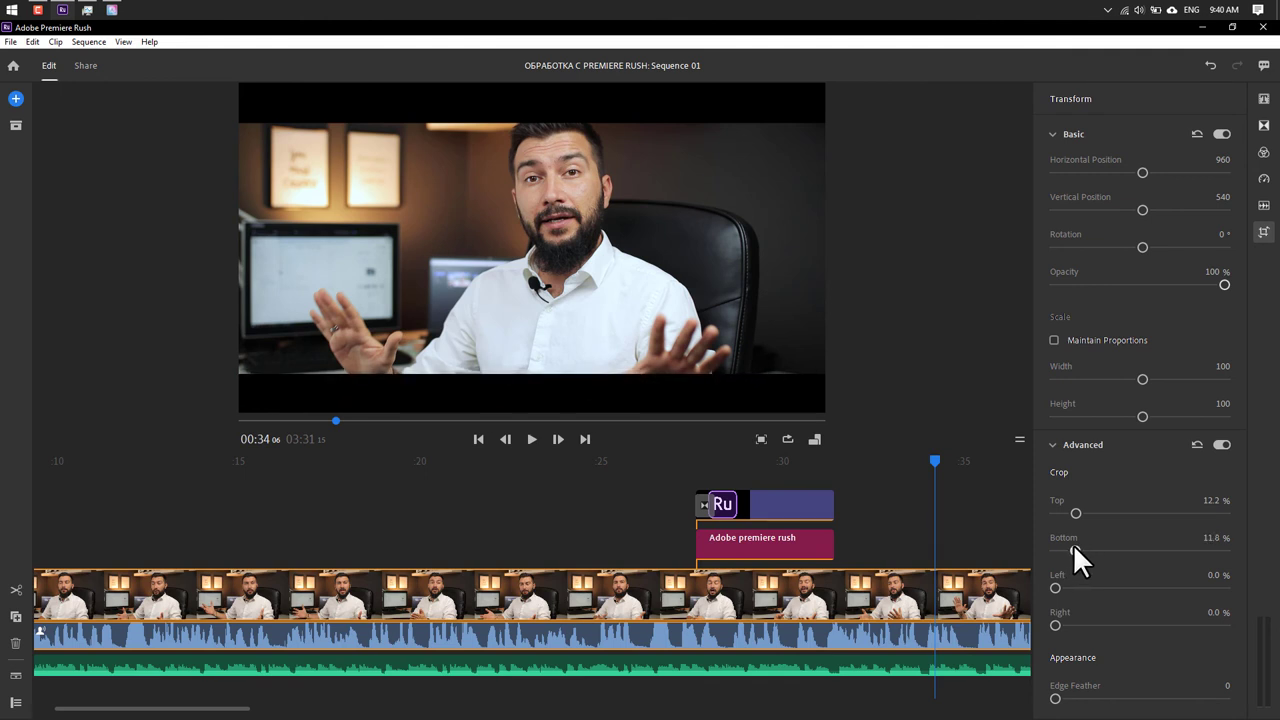
{"action": "double_click", "coordinate": [1073, 546]}
{"action": "double_click", "coordinate": [1074, 512]}
{"action": "mouse_move", "coordinate": [1055, 588]}
{"action": "left_mouse_down"}
{"action": "mouse_move", "coordinate": [1114, 586]}
{"action": "mouse_move", "coordinate": [1100, 578]}
{"action": "left_mouse_up"}
{"action": "left_click_drag", "start_coordinate": [1055, 625], "coordinate": [1091, 622]}
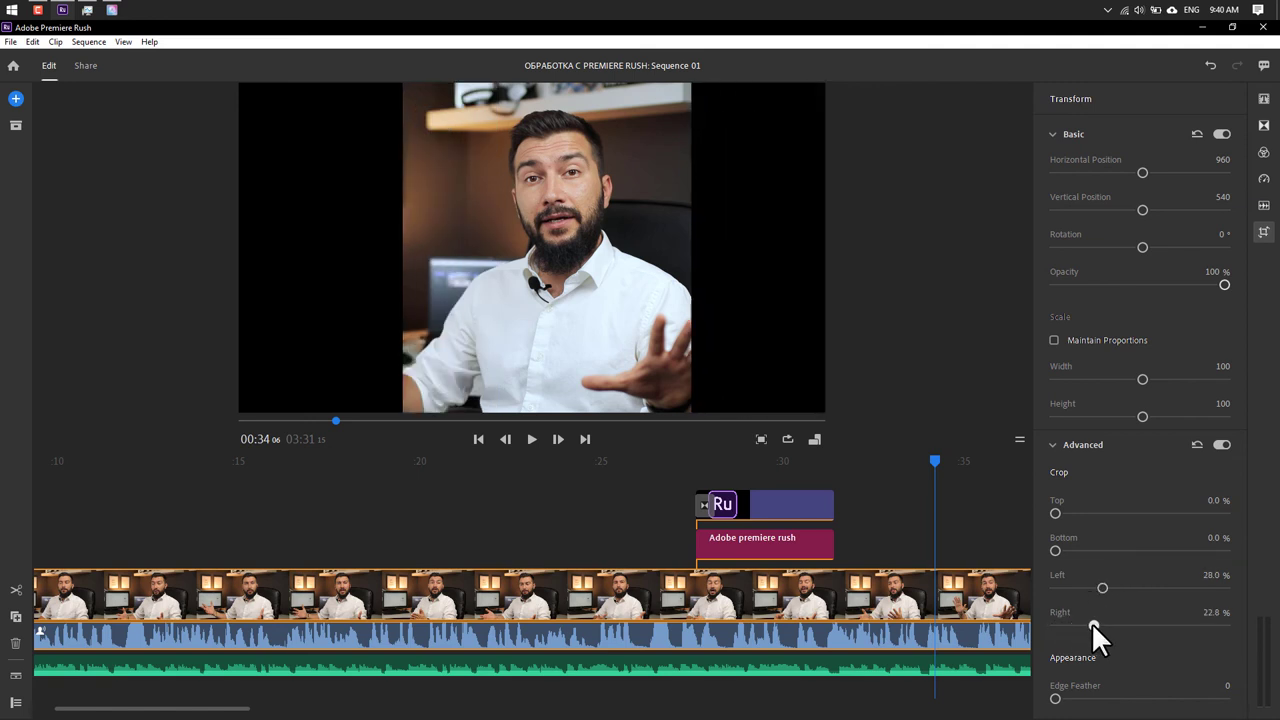
{"action": "double_click", "coordinate": [1091, 622]}
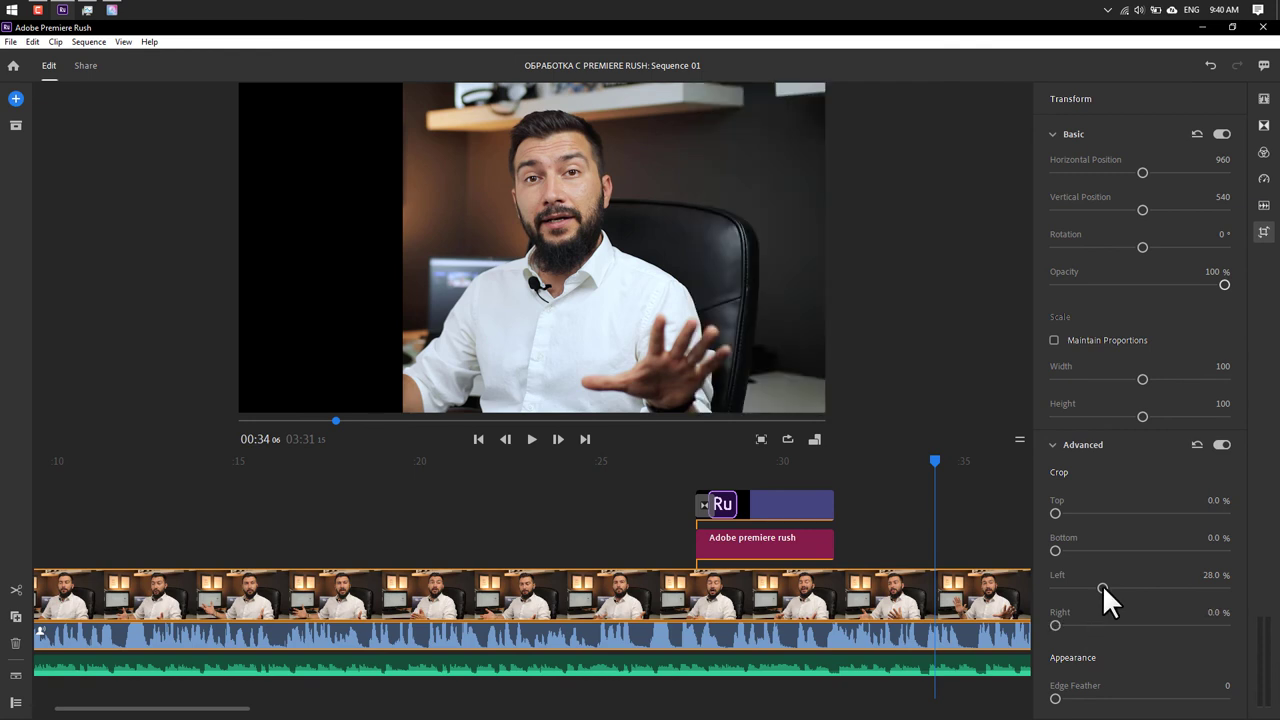
{"action": "double_click", "coordinate": [1102, 586]}
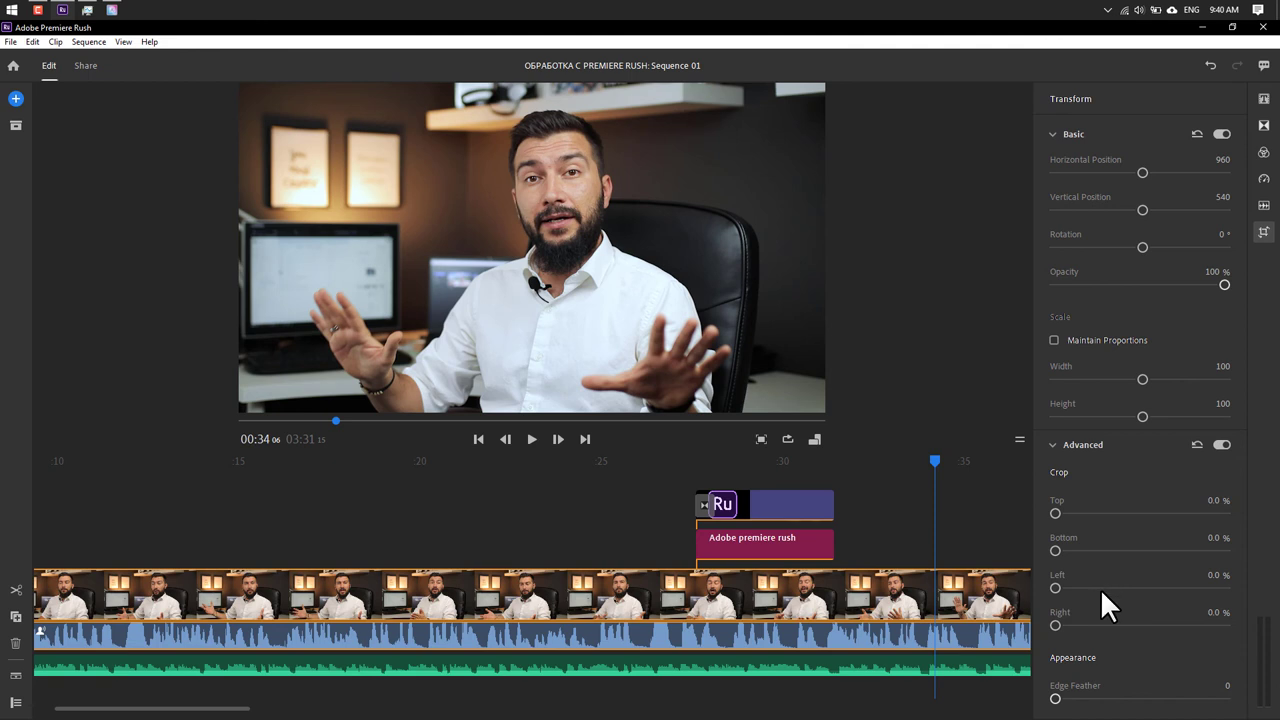
{"action": "left_click_drag", "start_coordinate": [1060, 699], "coordinate": [1245, 682]}
Zoom the timeline out to show the full 3:31 sequence and play it from the start
{"action": "mouse_move", "coordinate": [247, 710]}
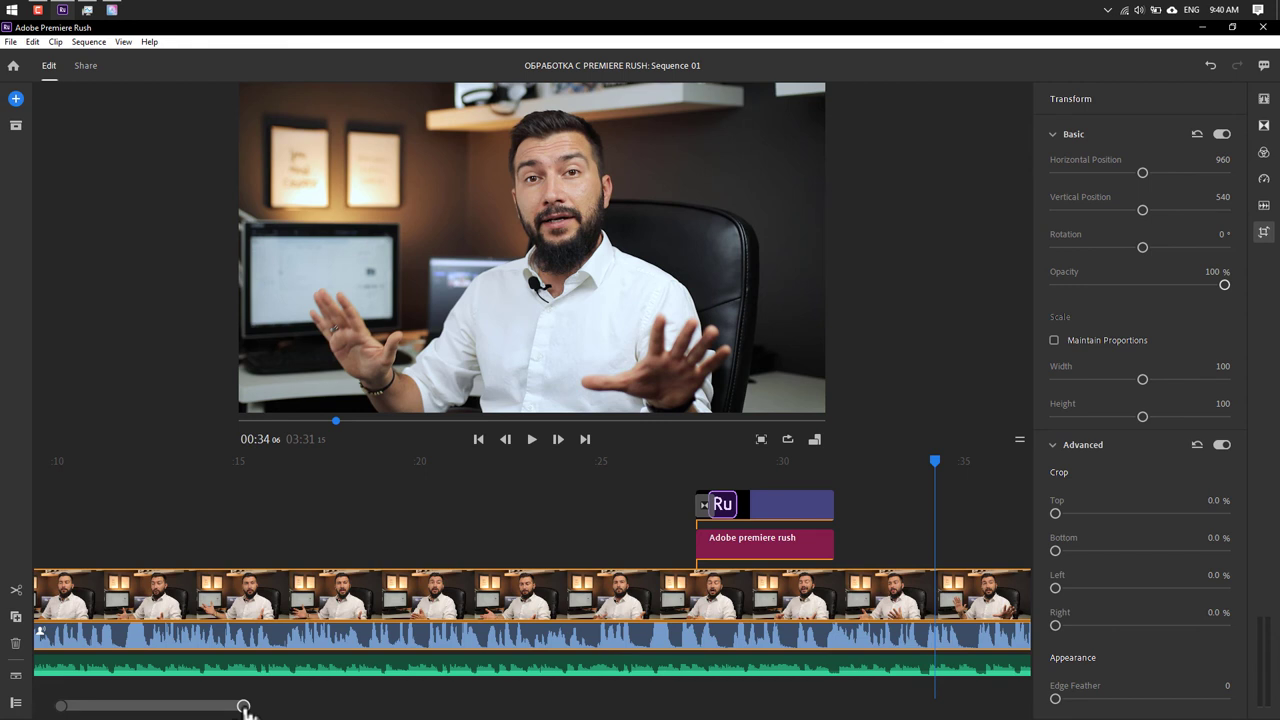
{"action": "left_click_drag", "start_coordinate": [244, 707], "coordinate": [707, 703]}
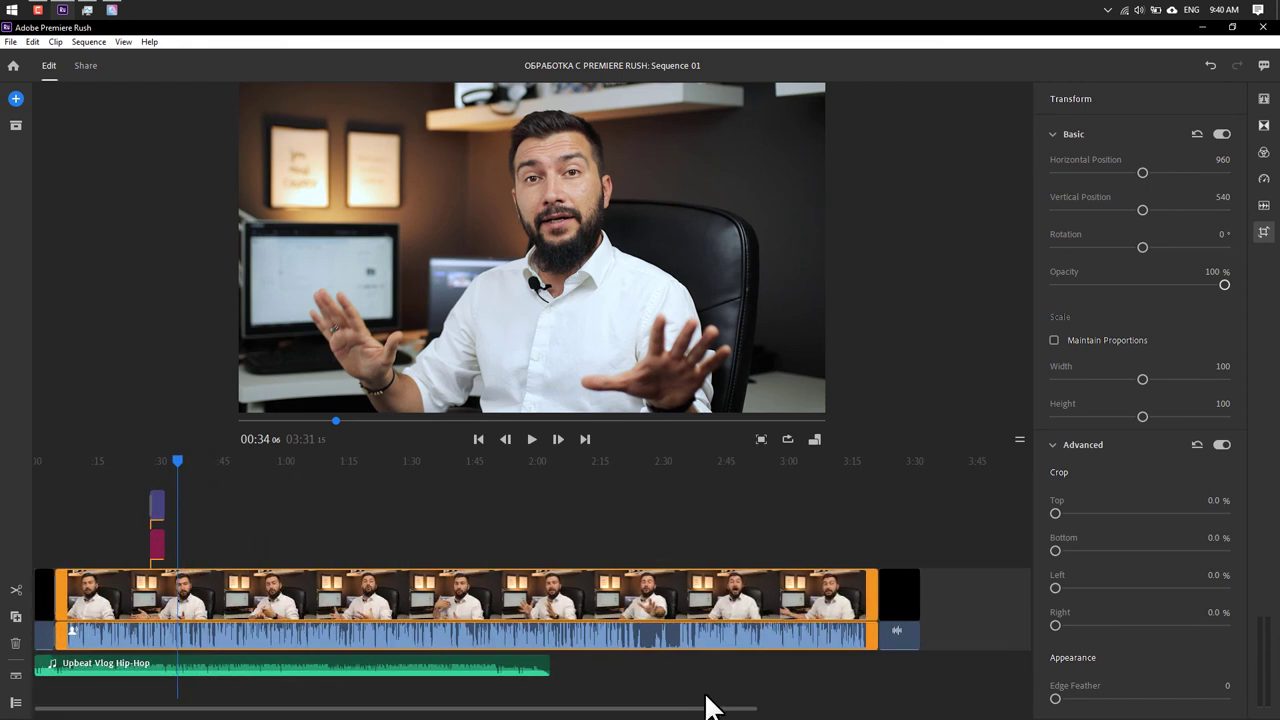
{"action": "left_click", "coordinate": [37, 462]}
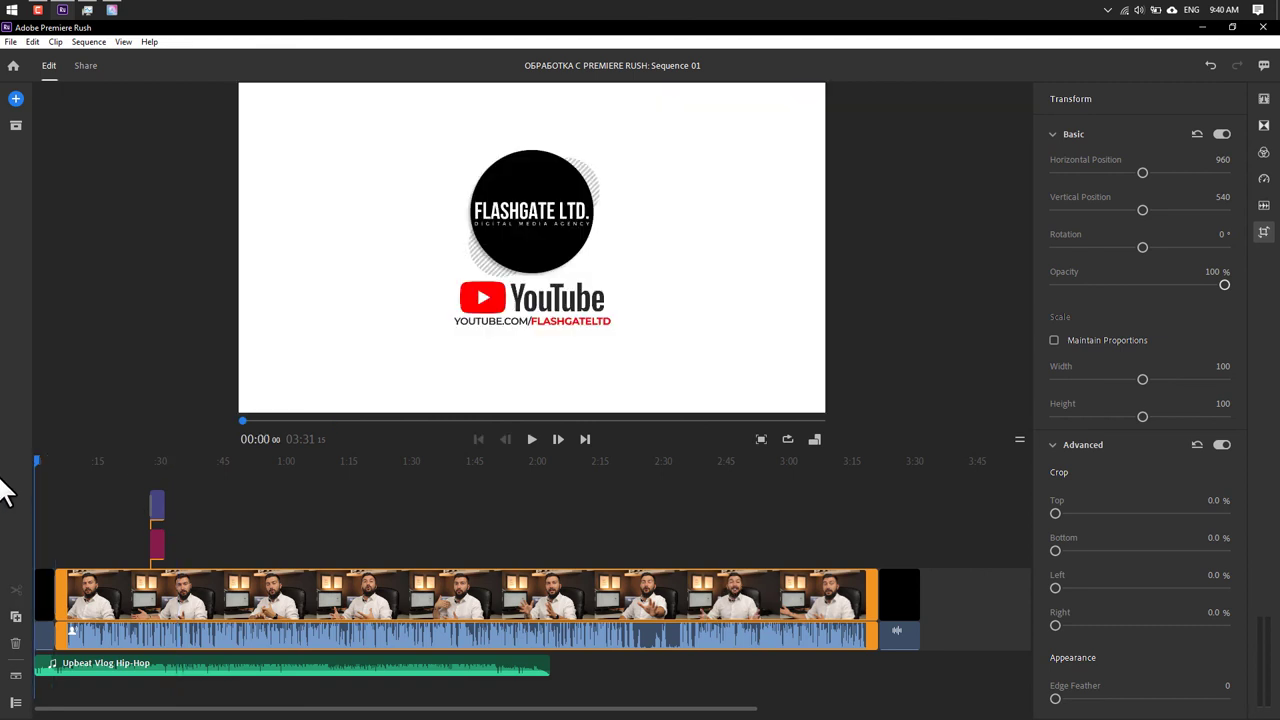
{"action": "key", "text": "space"}
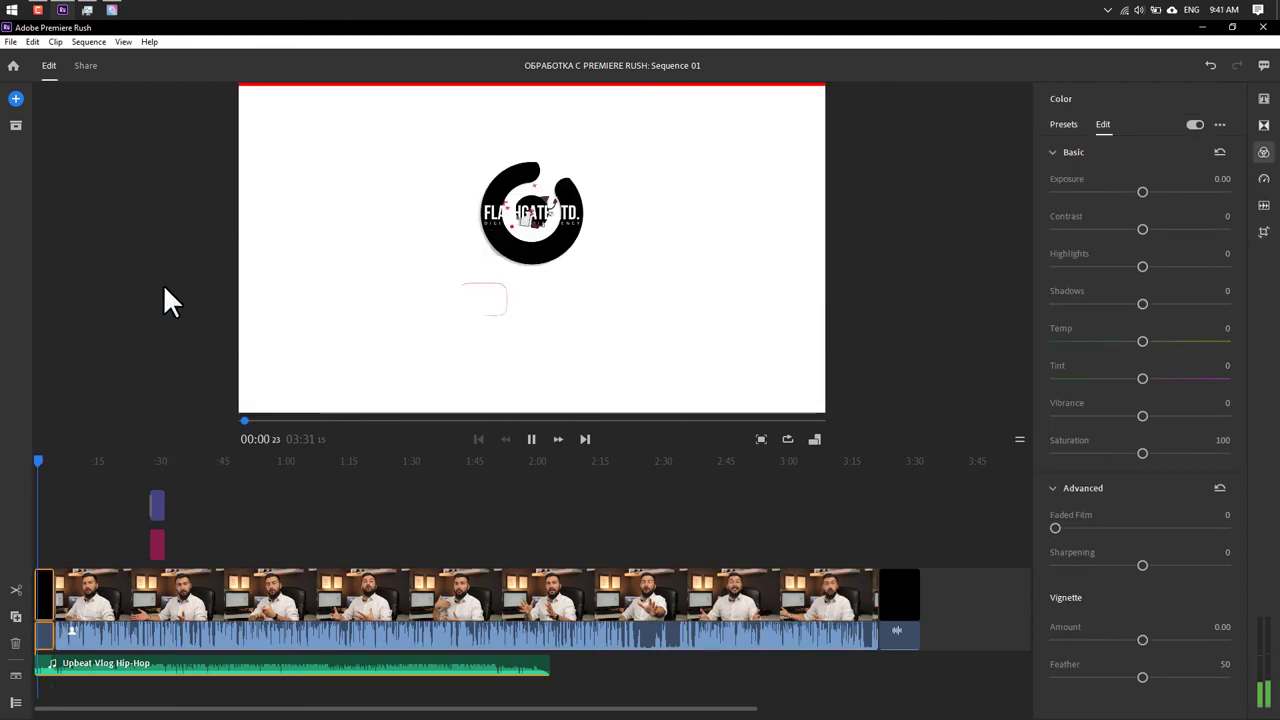
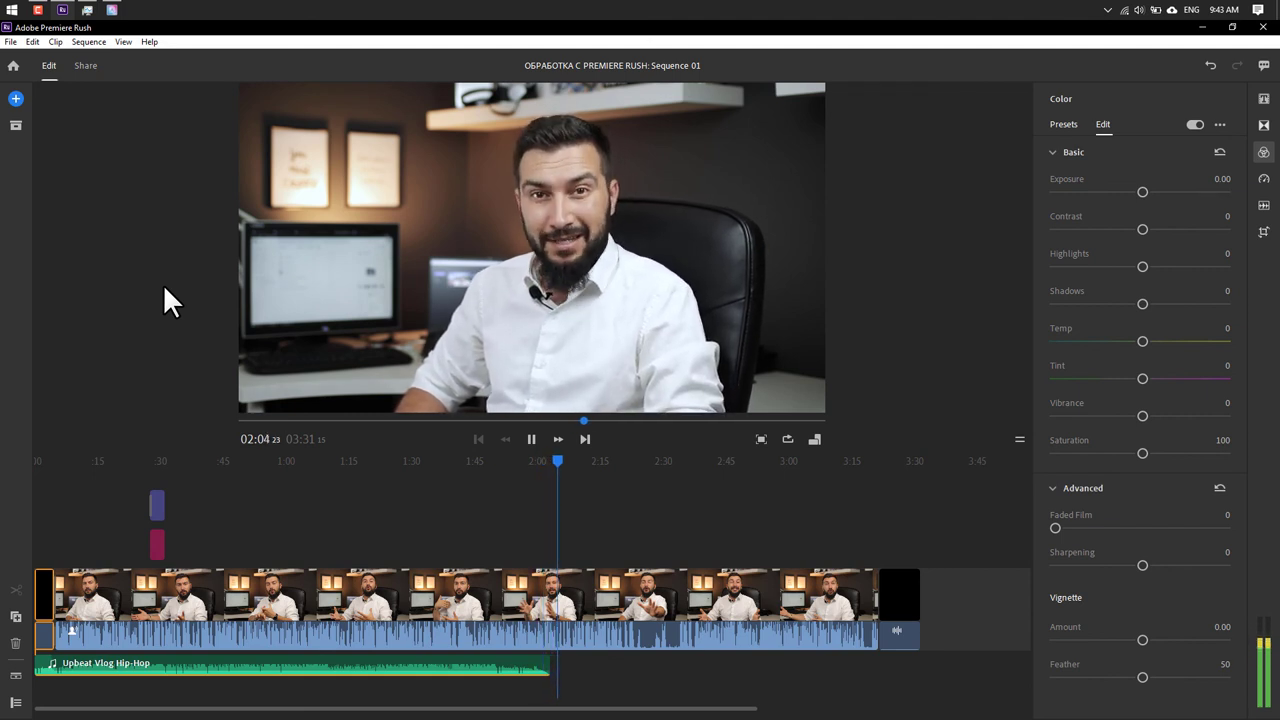
Split the talking-head clip at 02:05 and delete the part after the cut
{"action": "key", "text": "space"}
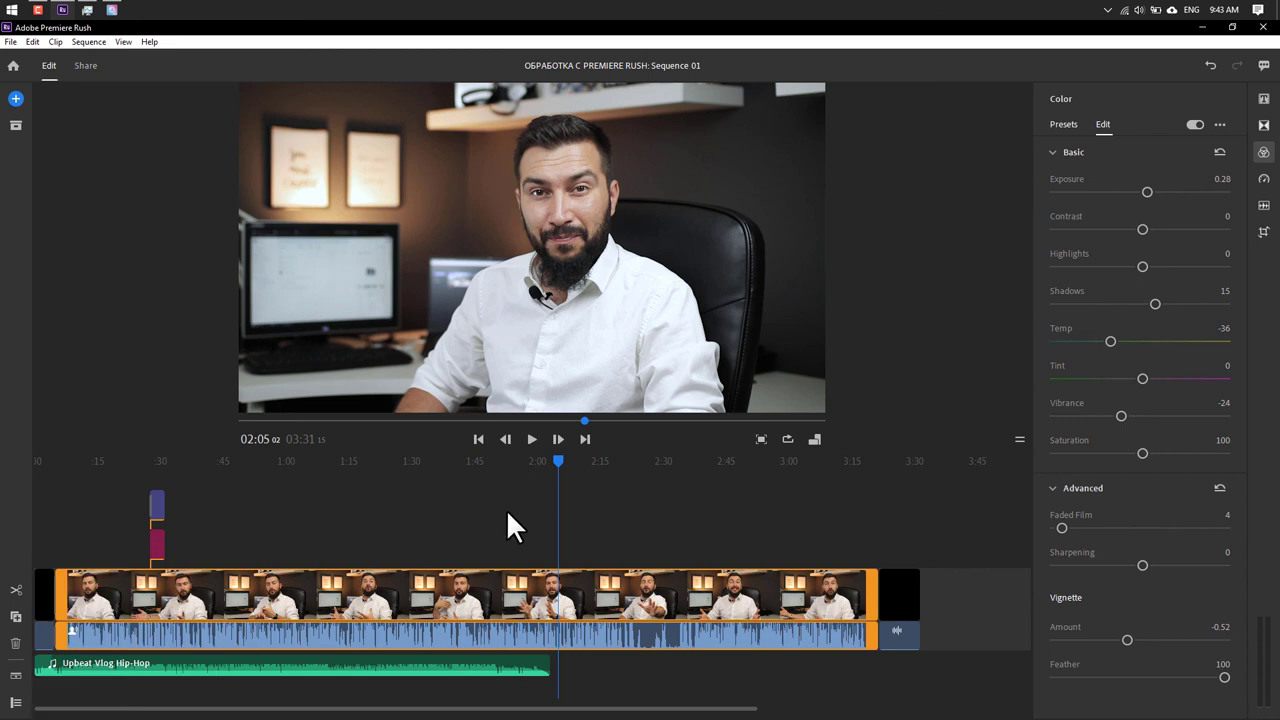
{"action": "key", "text": "ctrl+k"}
{"action": "key", "text": "space"}
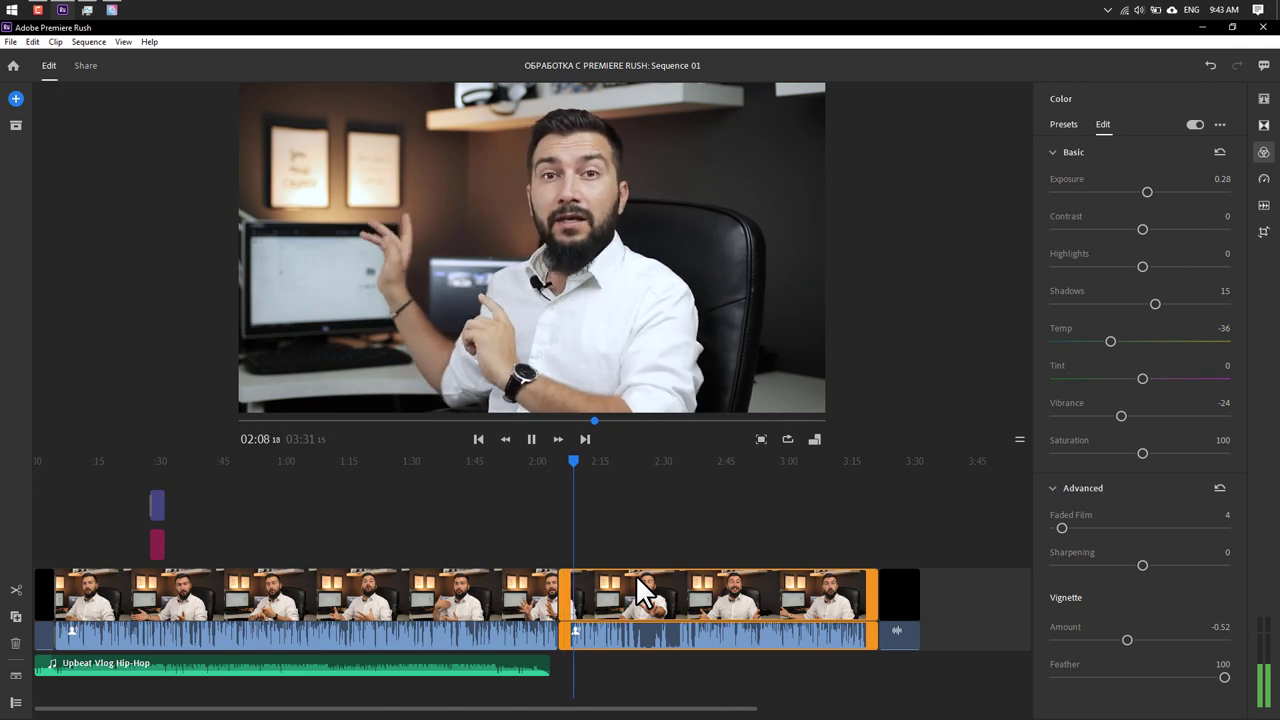
{"action": "left_click", "coordinate": [531, 437]}
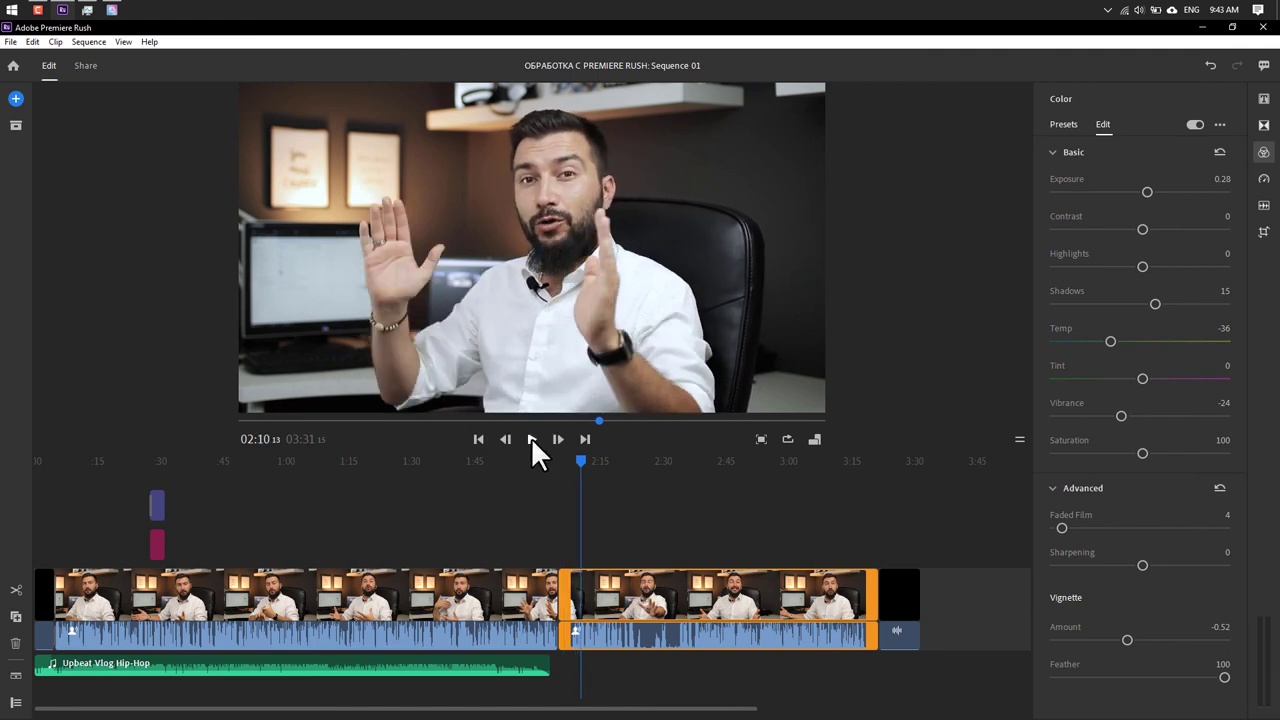
{"action": "left_click", "coordinate": [710, 598]}
{"action": "key", "text": "Delete"}
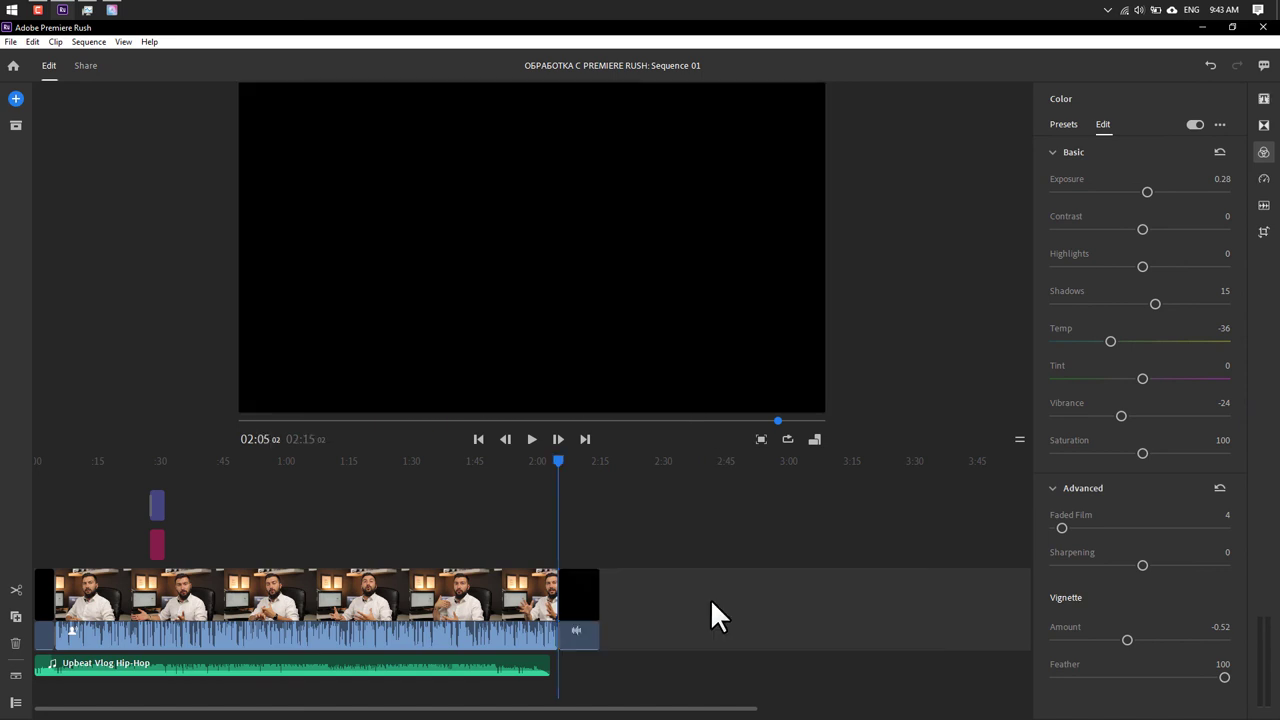
Duplicate the Upbeat Vlog Hip-Hop clip, place the copy after the original, and preview from 1:58
{"action": "left_click", "coordinate": [387, 669]}
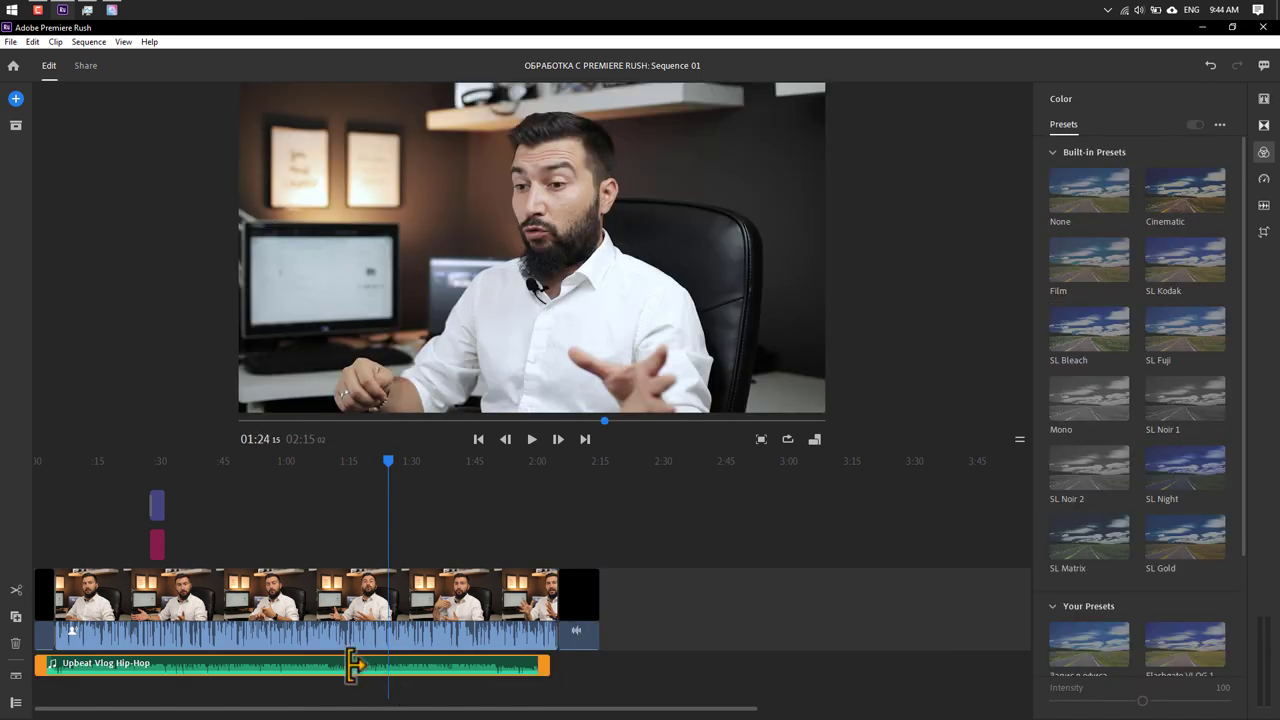
{"action": "left_click", "coordinate": [14, 616]}
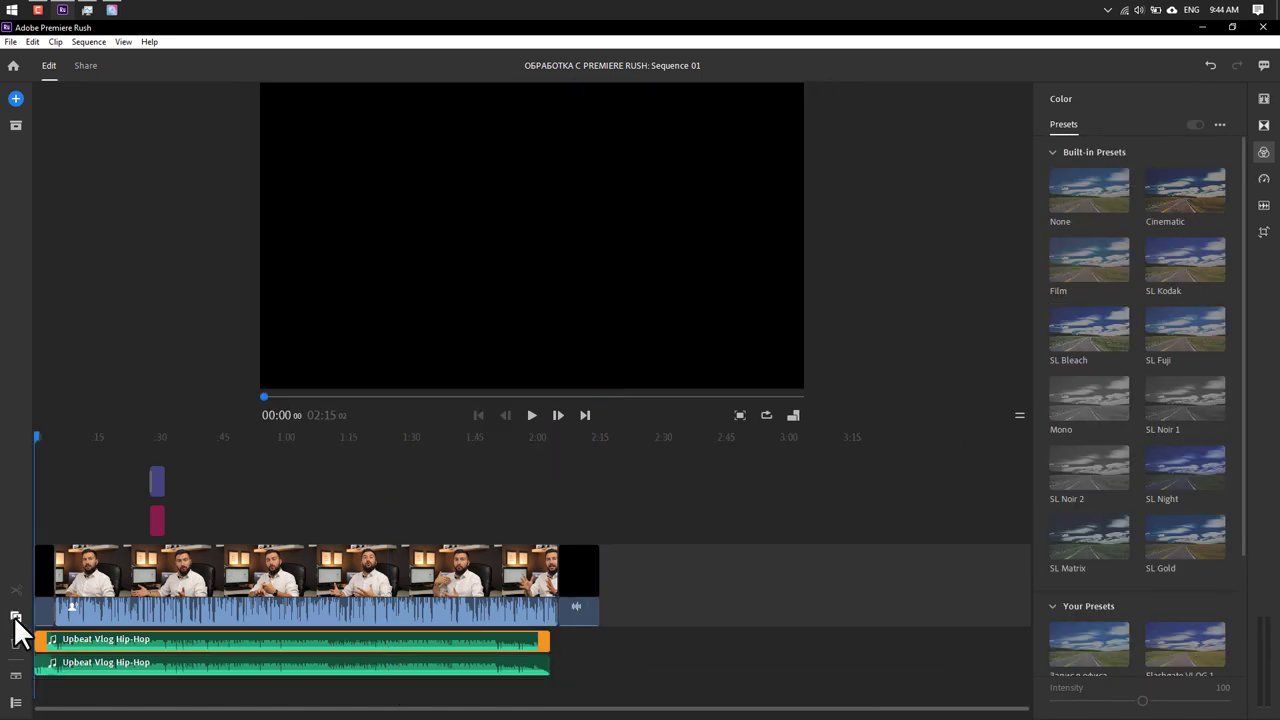
{"action": "left_click_drag", "start_coordinate": [213, 655], "coordinate": [713, 643]}
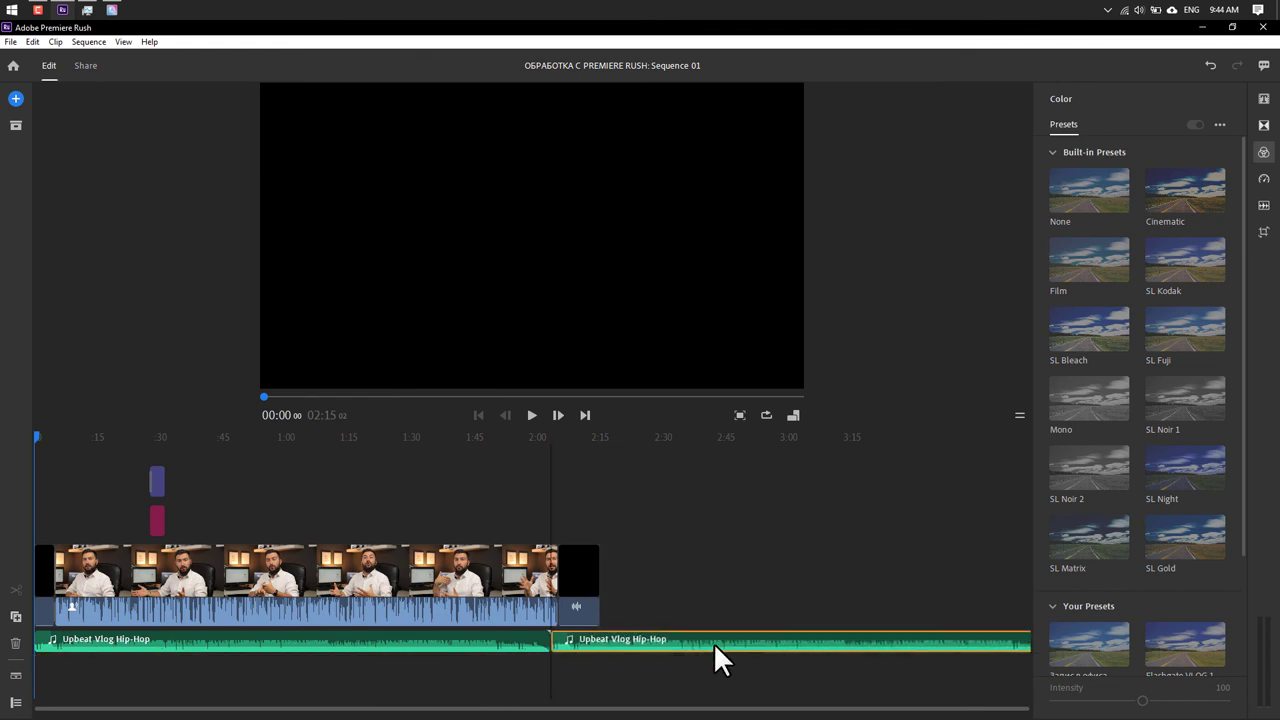
{"action": "left_click", "coordinate": [527, 460]}
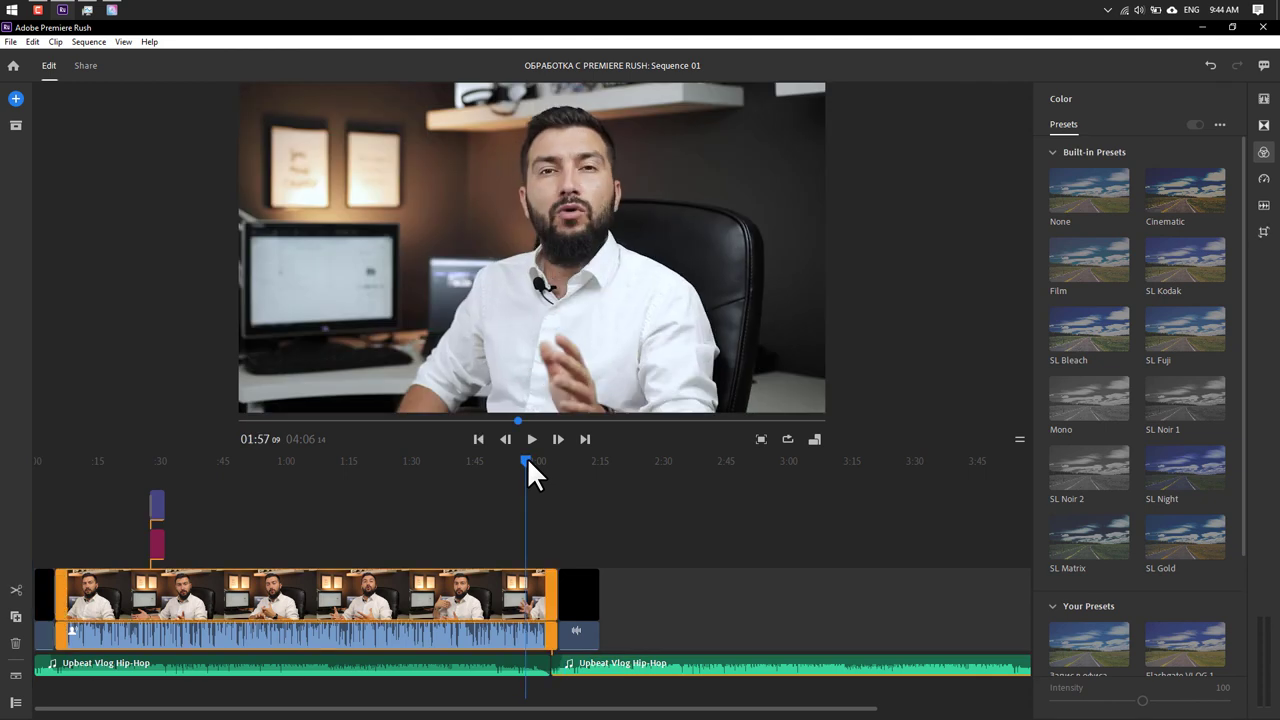
{"action": "key", "text": "space"}
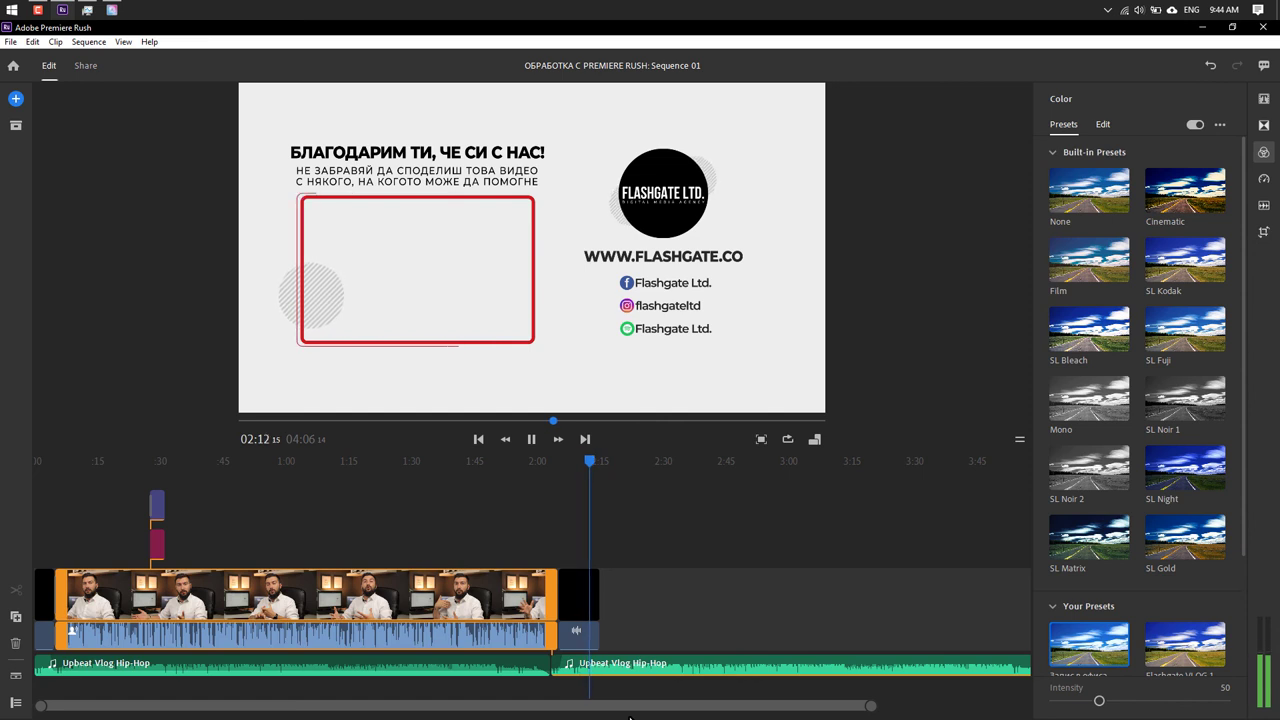
Move the second music clip to start at the end card and replay from 02:04
{"action": "key", "text": "space"}
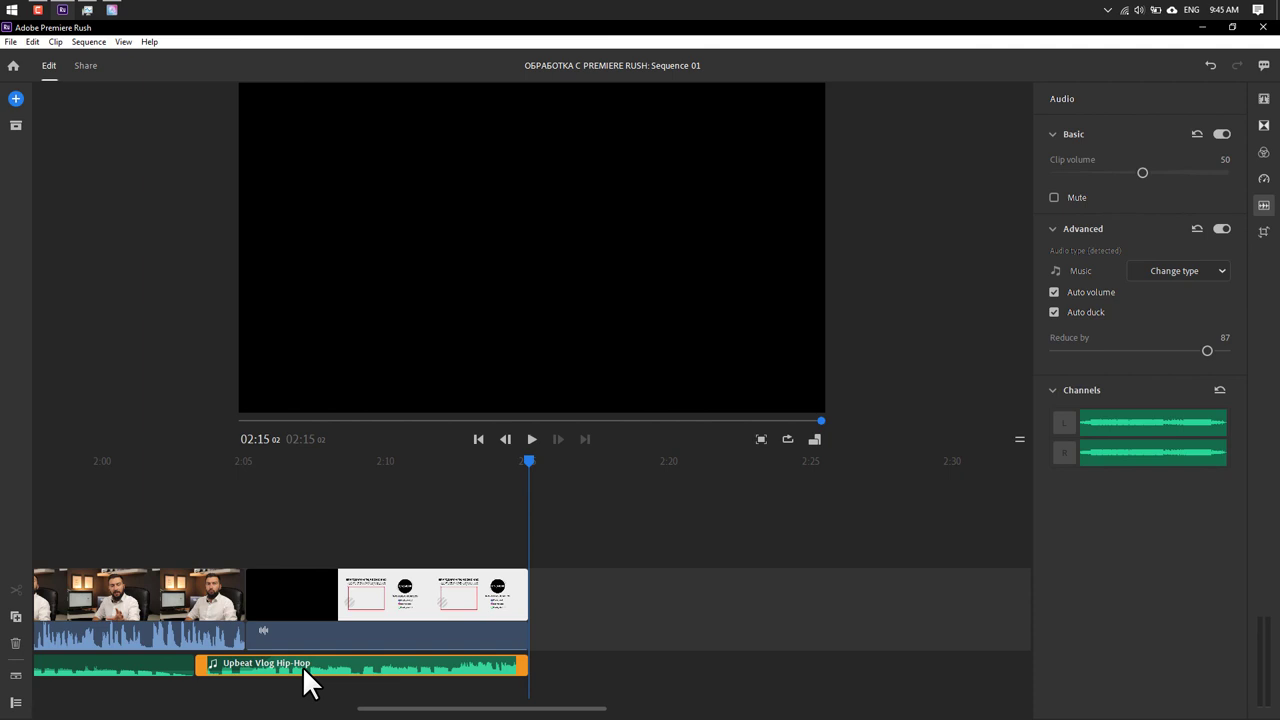
{"action": "left_click_drag", "start_coordinate": [302, 666], "coordinate": [351, 667]}
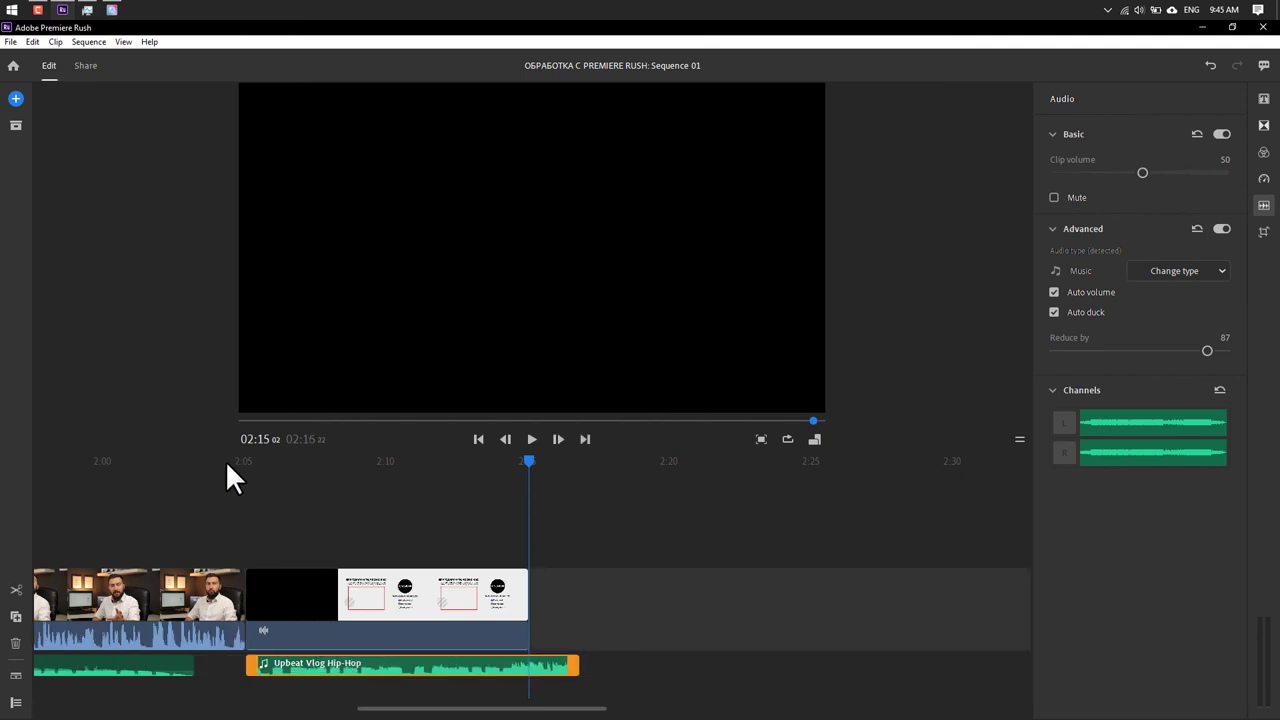
{"action": "left_click", "coordinate": [225, 460]}
{"action": "key", "text": "space"}
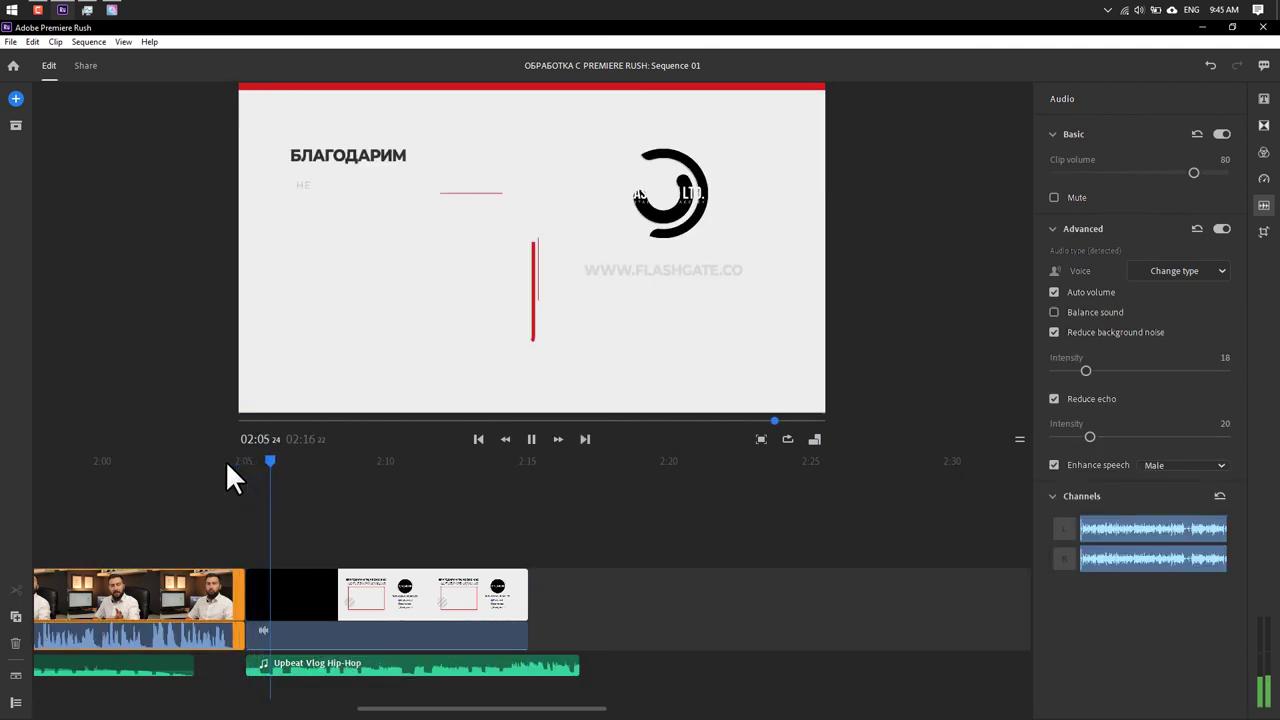
Trim the second music clip to end at the sequence end, 02:15, and review the ending
{"action": "left_click_drag", "start_coordinate": [577, 664], "coordinate": [522, 662]}
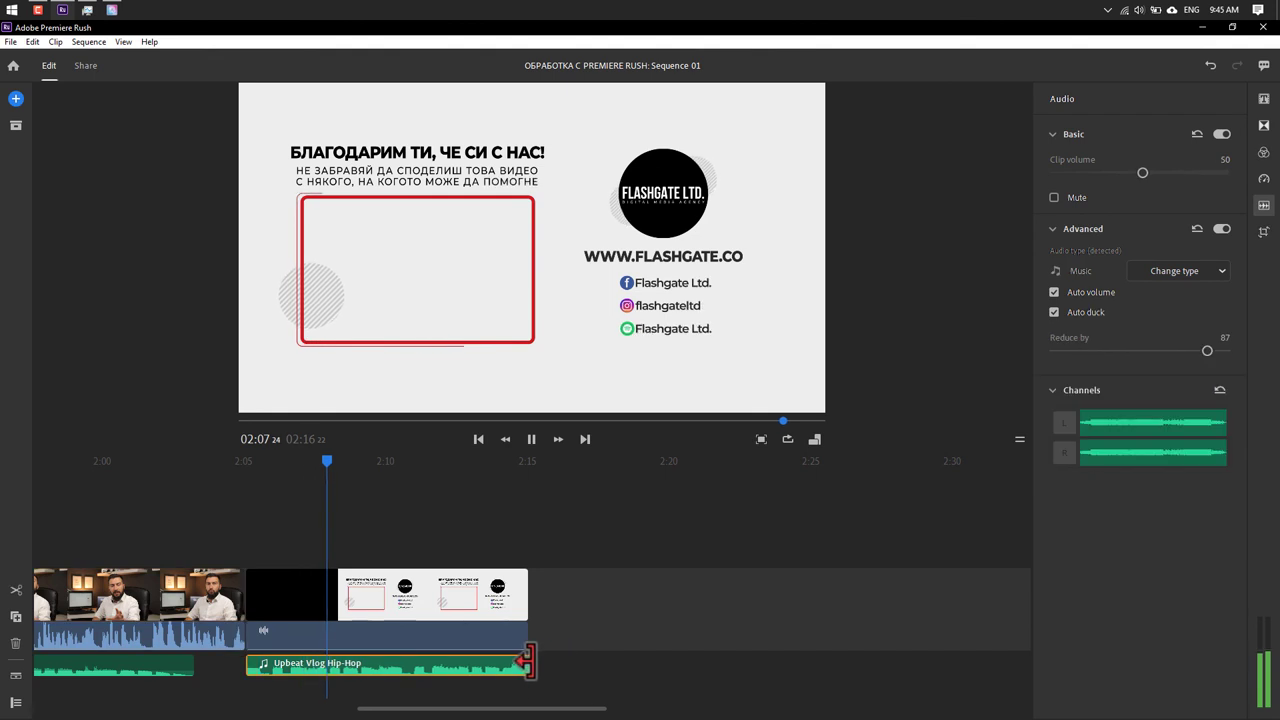
{"action": "left_click", "coordinate": [607, 664]}
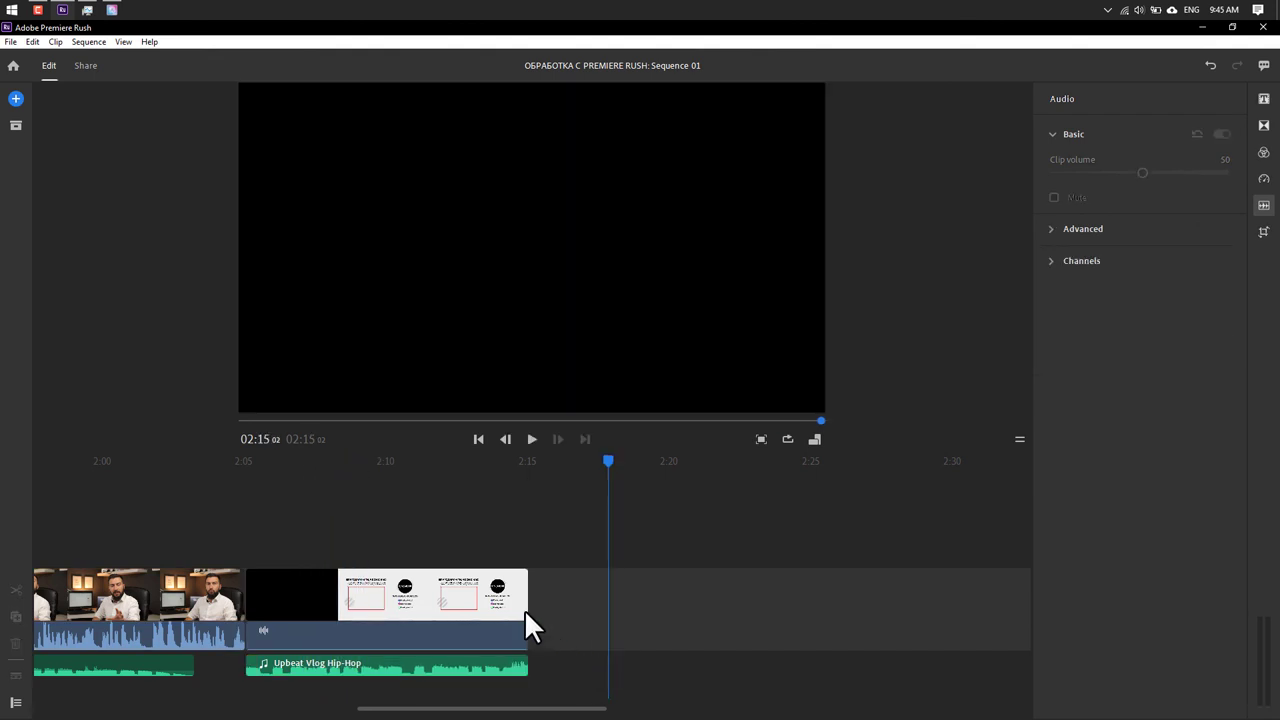
{"action": "left_click", "coordinate": [336, 470]}
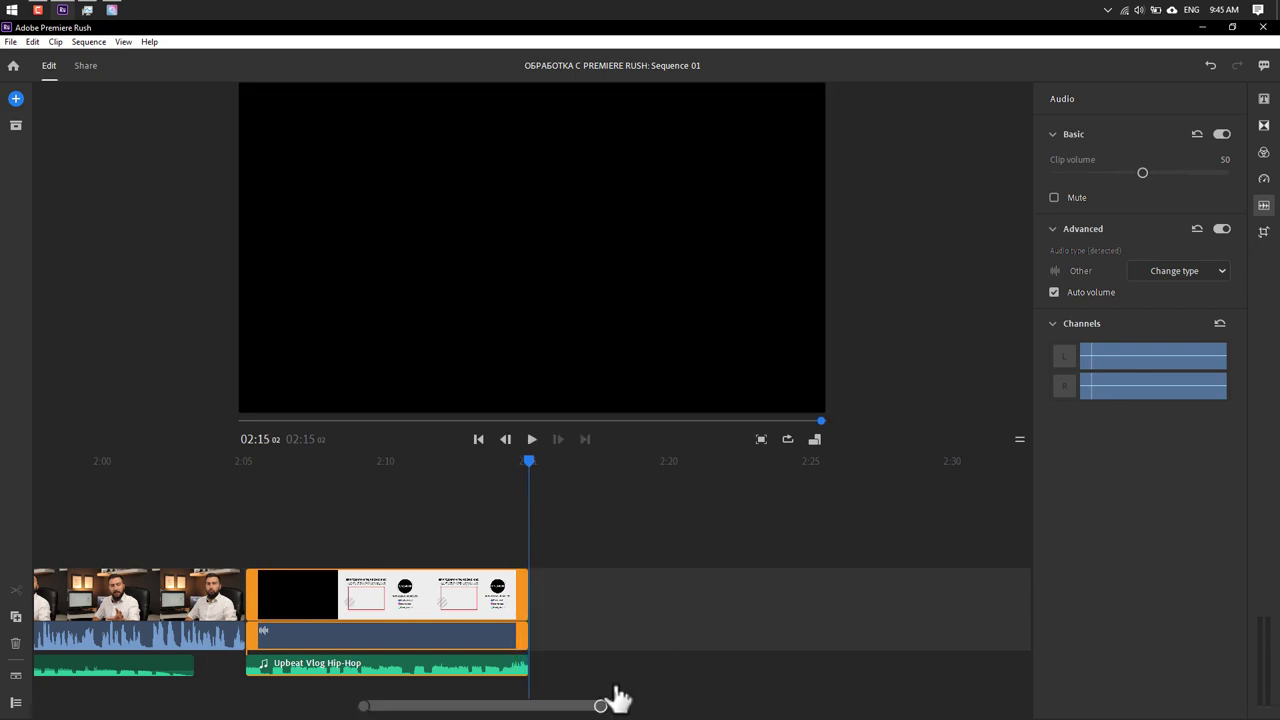
{"action": "left_click_drag", "start_coordinate": [605, 708], "coordinate": [1005, 708]}
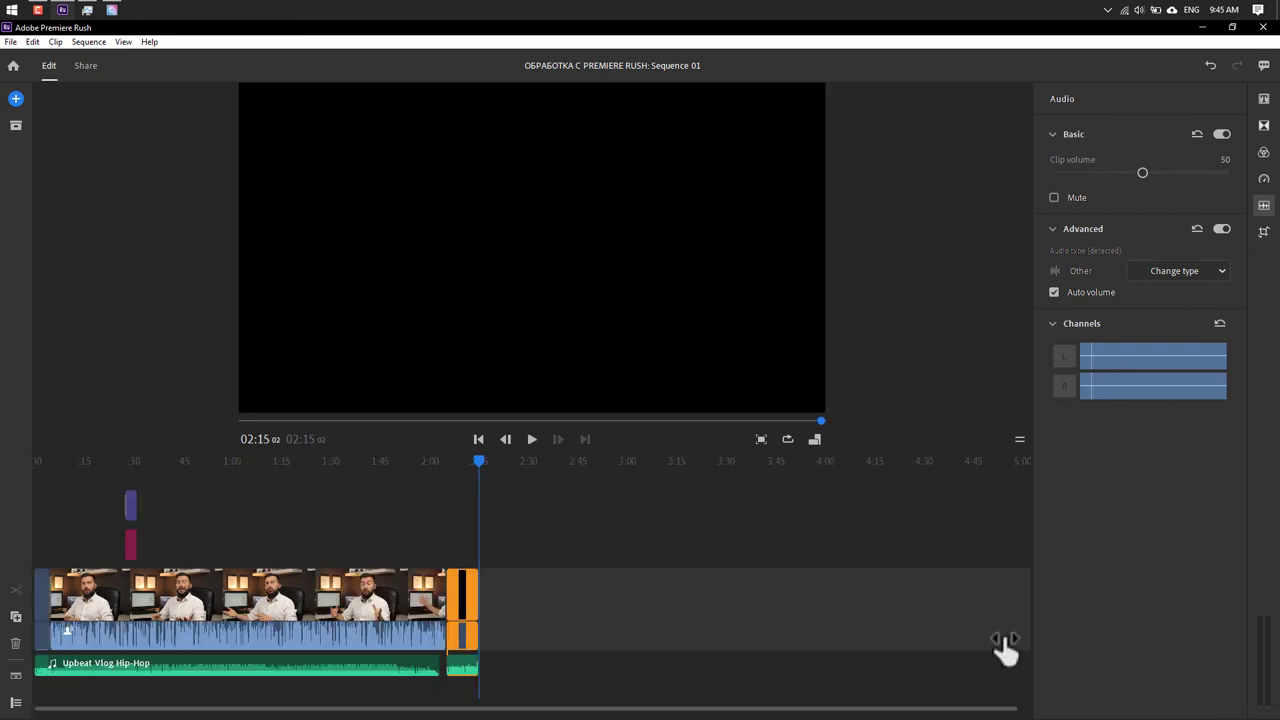
{"action": "left_click", "coordinate": [92, 461]}
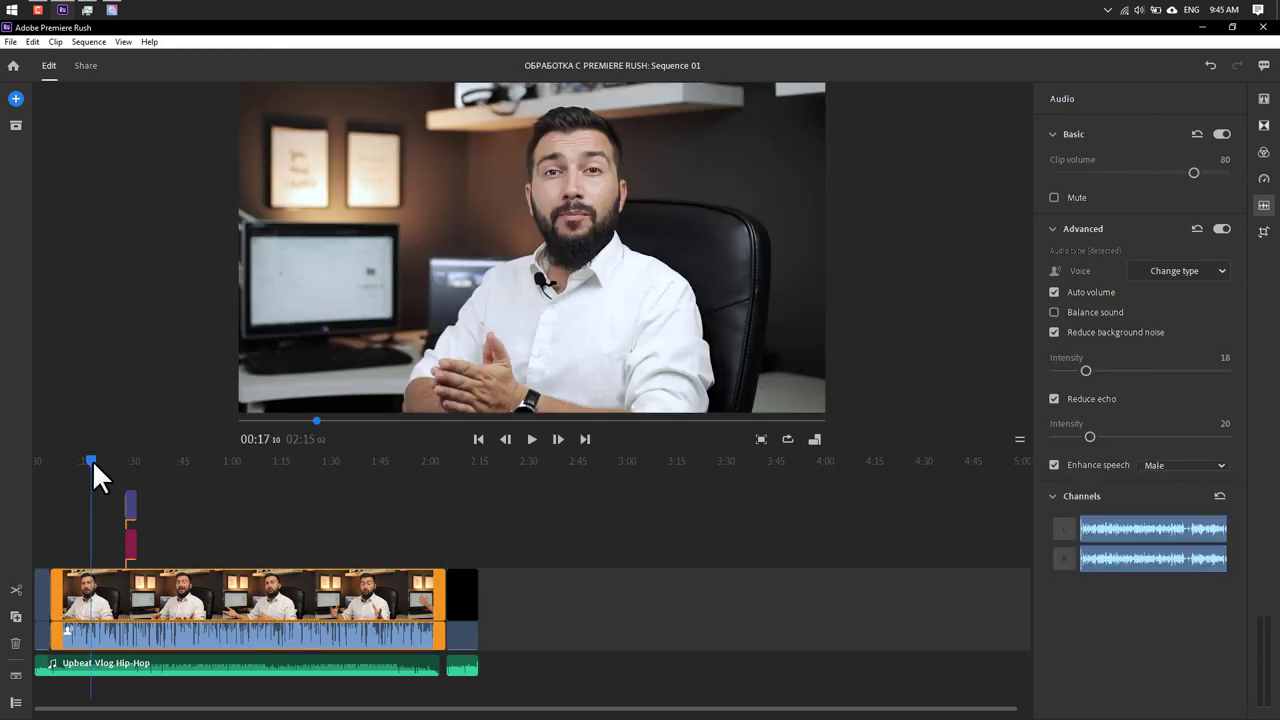
Name the export file 'Trailer Как да обработваме с Premiere Rush'
{"action": "left_click", "coordinate": [85, 65]}
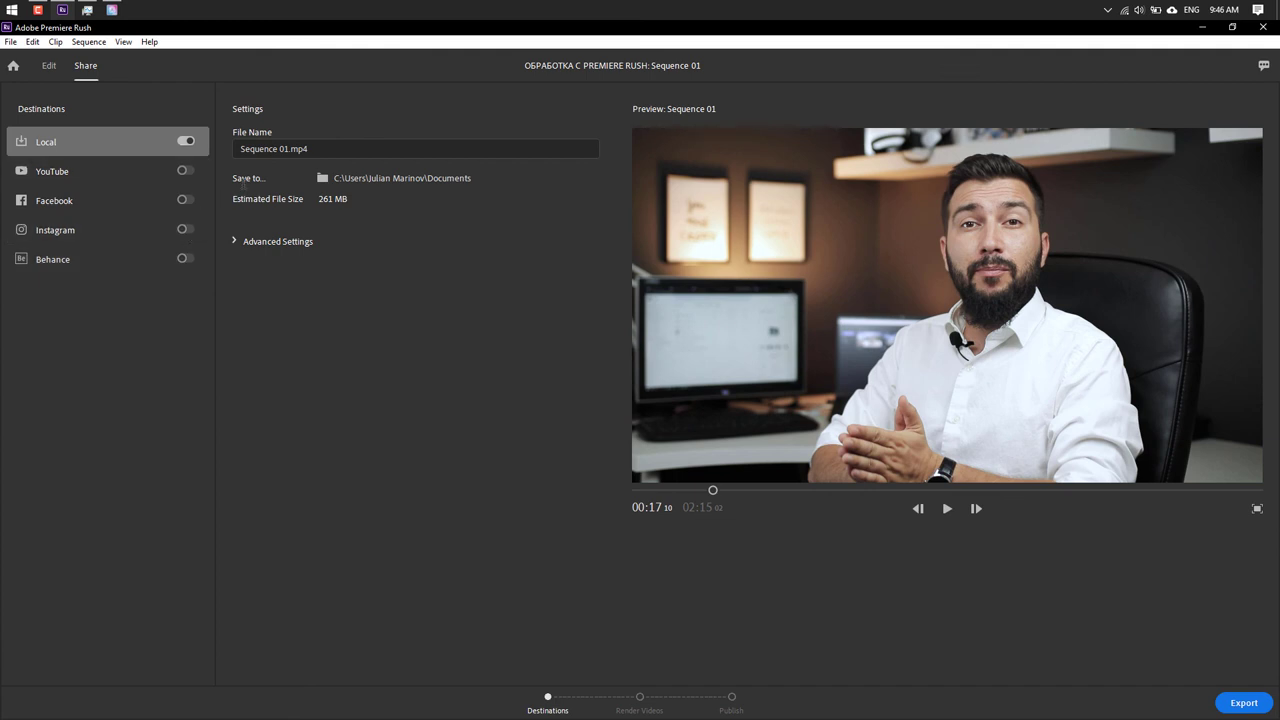
{"action": "left_click", "coordinate": [285, 148]}
{"action": "type", "text": "Tr"}
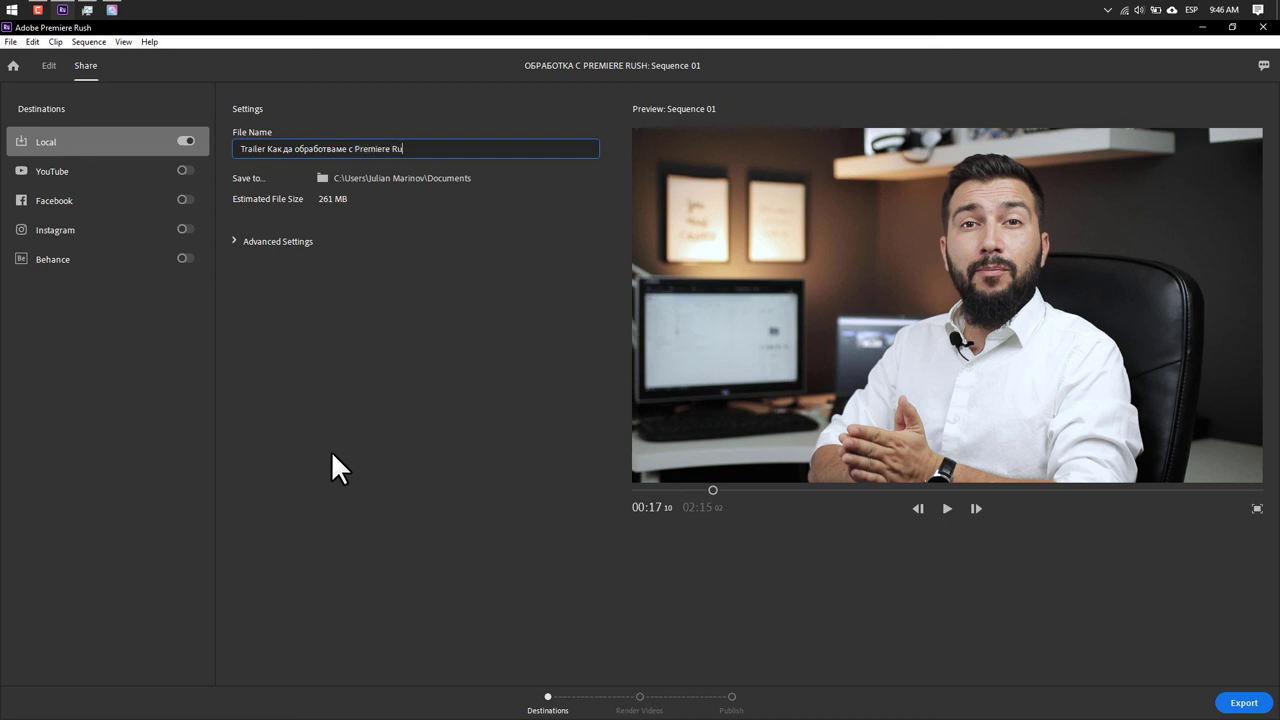
Choose the YouTube 1080p Full HD preset in Advanced Settings and start the export
{"action": "left_click", "coordinate": [272, 240]}
{"action": "left_click", "coordinate": [358, 267]}
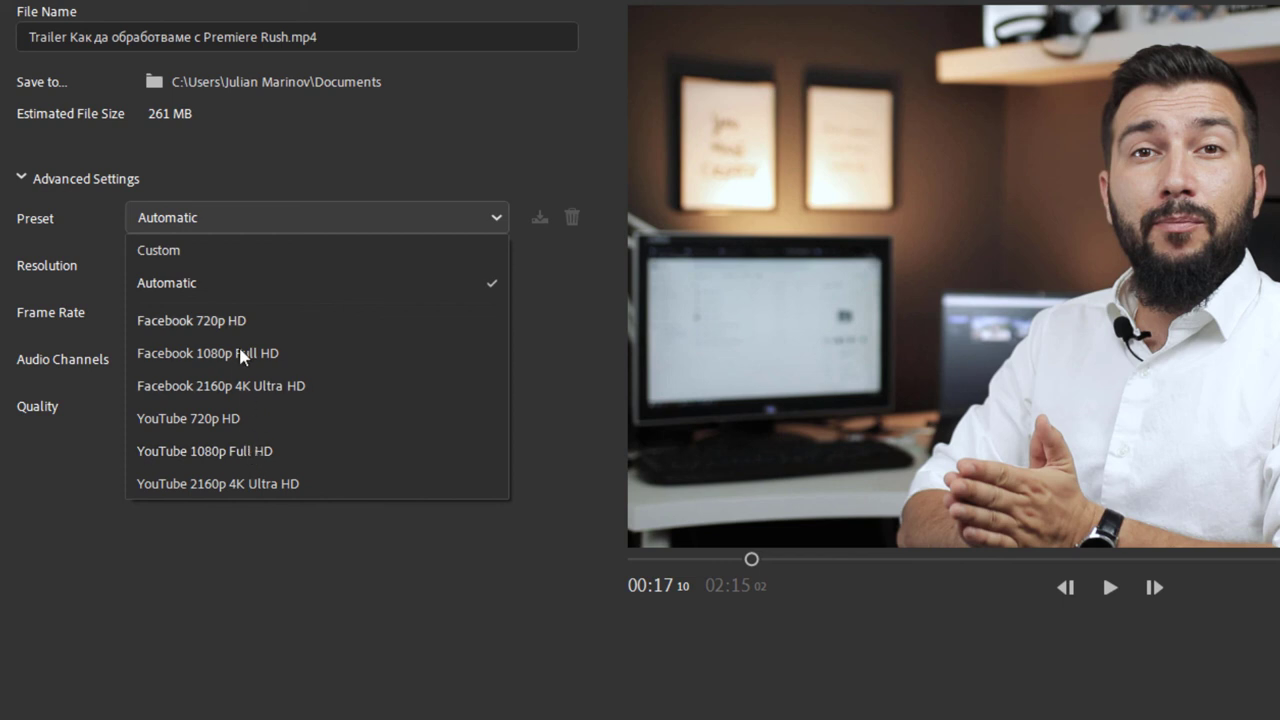
{"action": "left_click", "coordinate": [232, 458]}
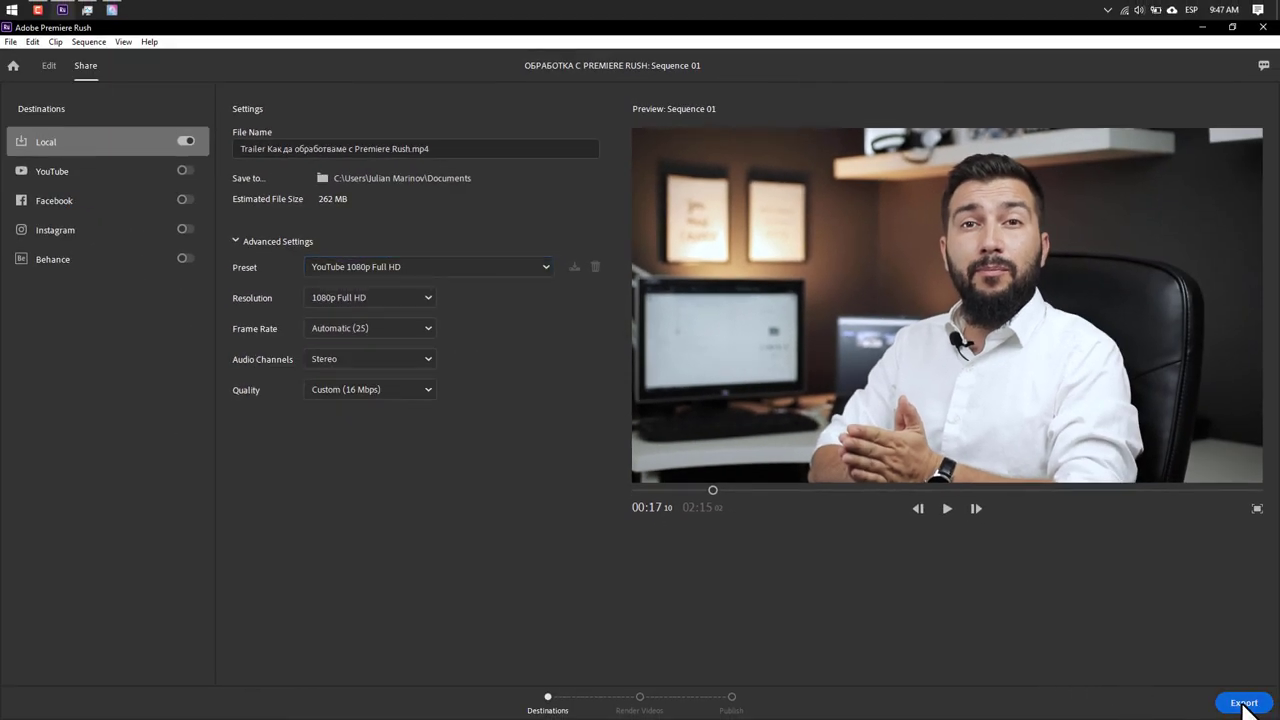
{"action": "left_click", "coordinate": [1244, 704]}
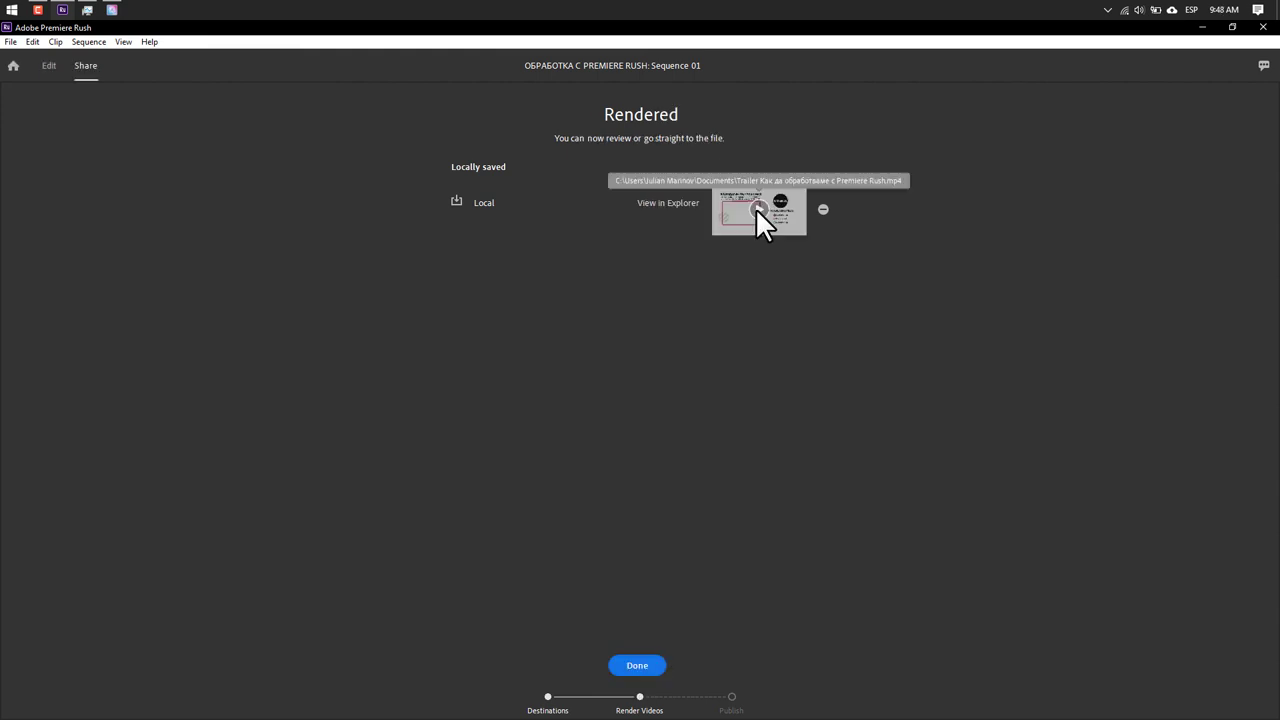
Play the rendered MP4 preview, then close the player
{"action": "left_click", "coordinate": [757, 208]}
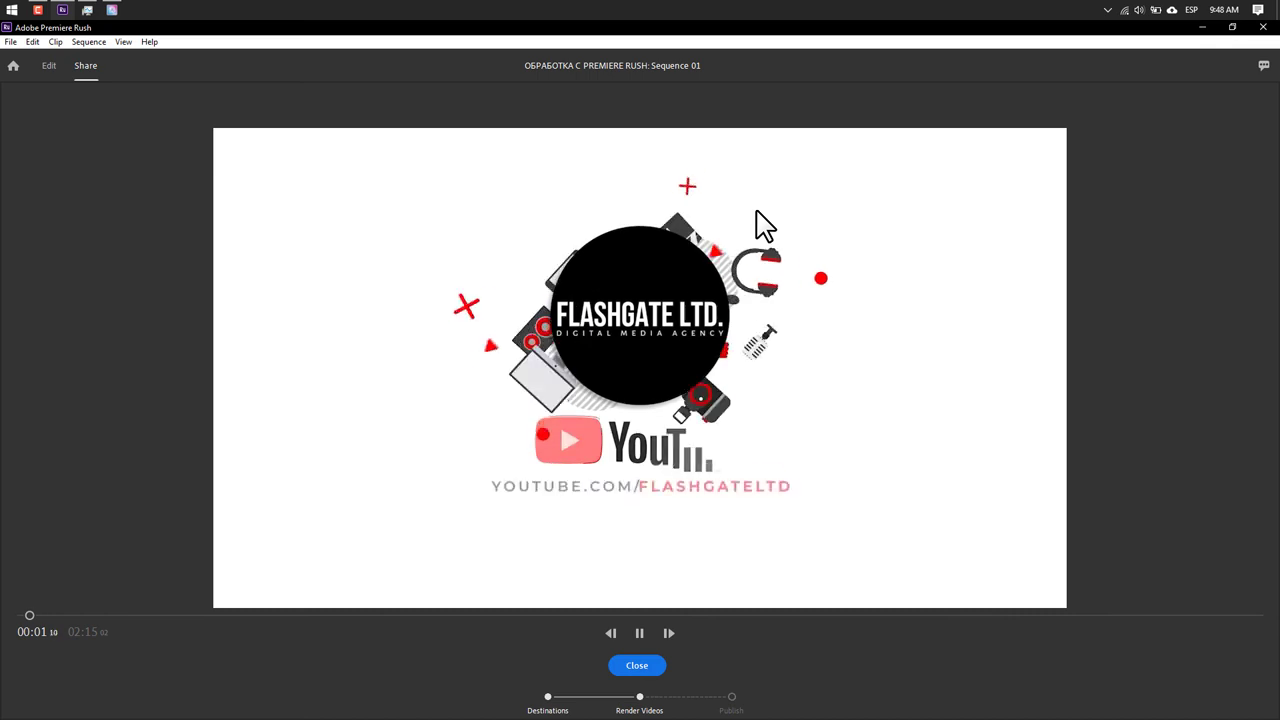
{"action": "left_click", "coordinate": [640, 668]}
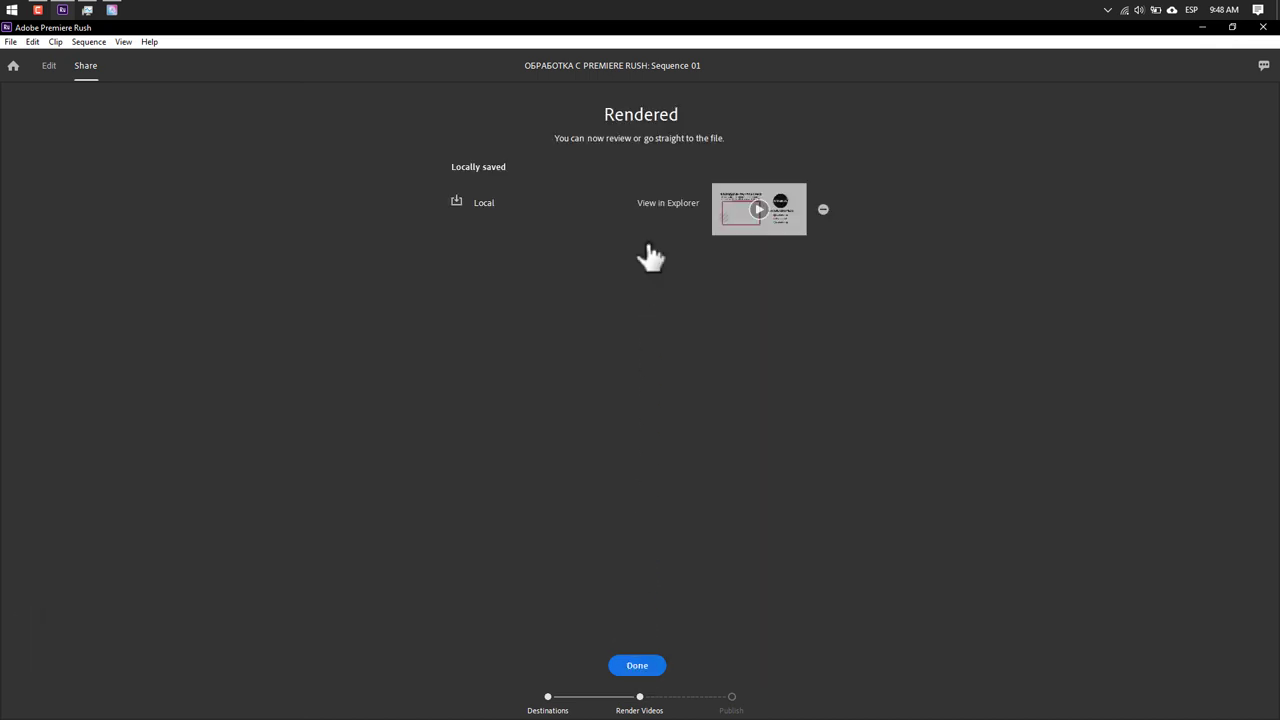